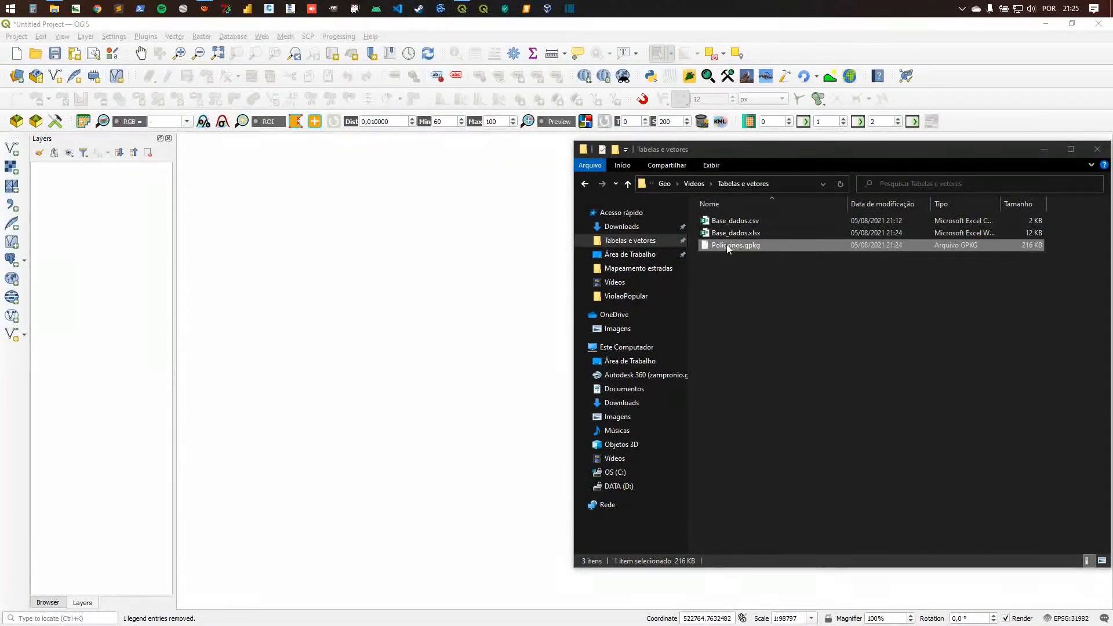
# Step: Add the Poligonos.gpkg file from the Tabelas e vetores folder to the map as a layer
pyautogui.moveTo(726, 245); pyautogui.dragTo(308, 233)
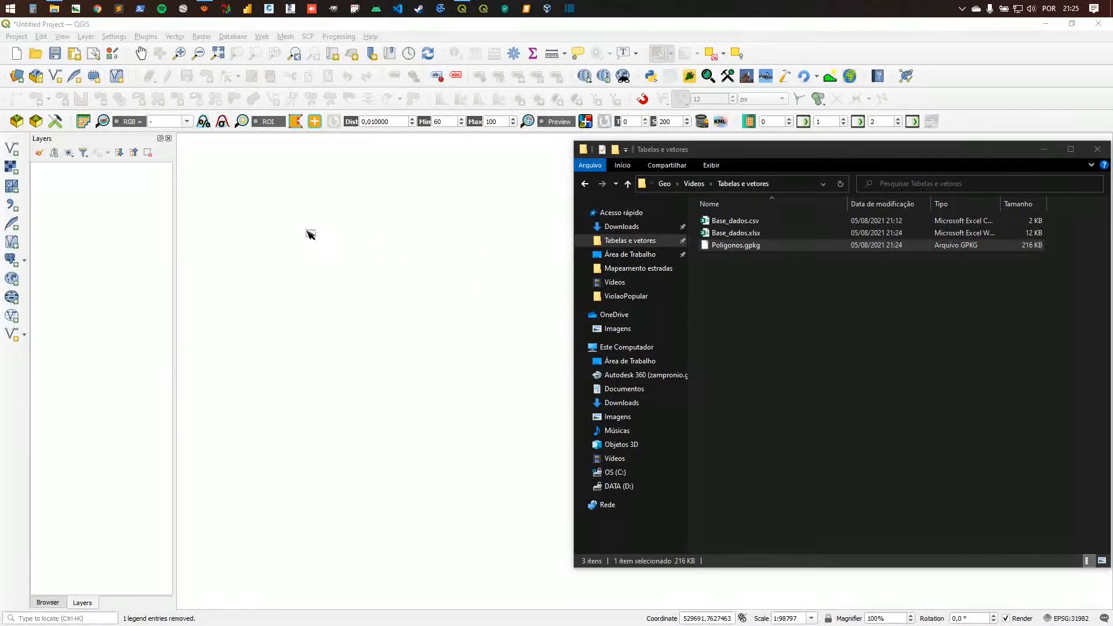
pyautogui.click(123, 169)
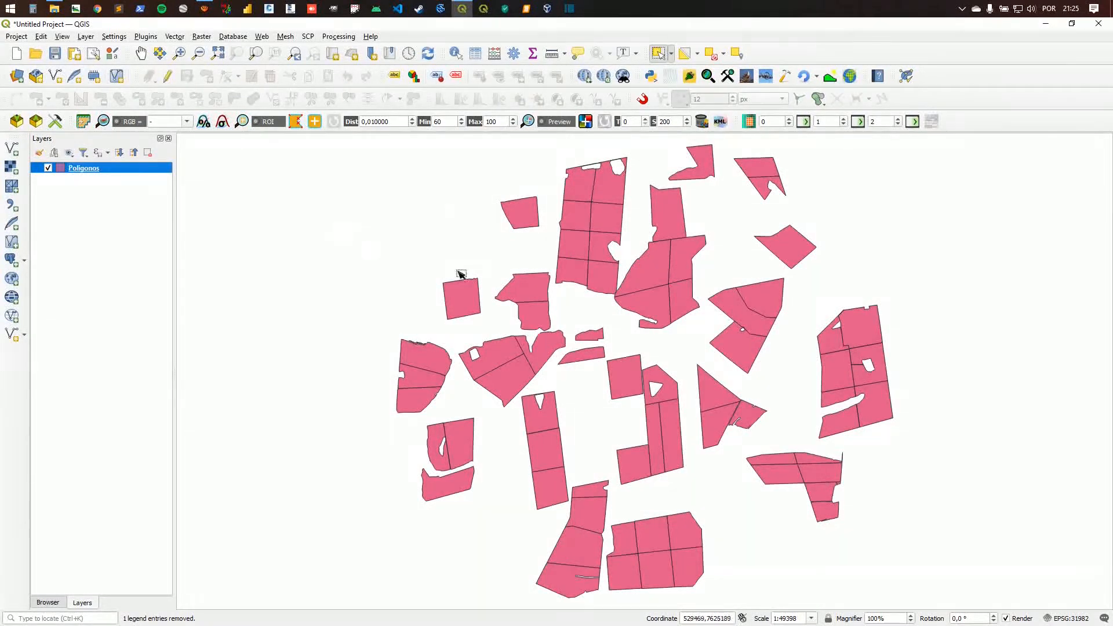
pyautogui.scroll(-1, 458, 275)
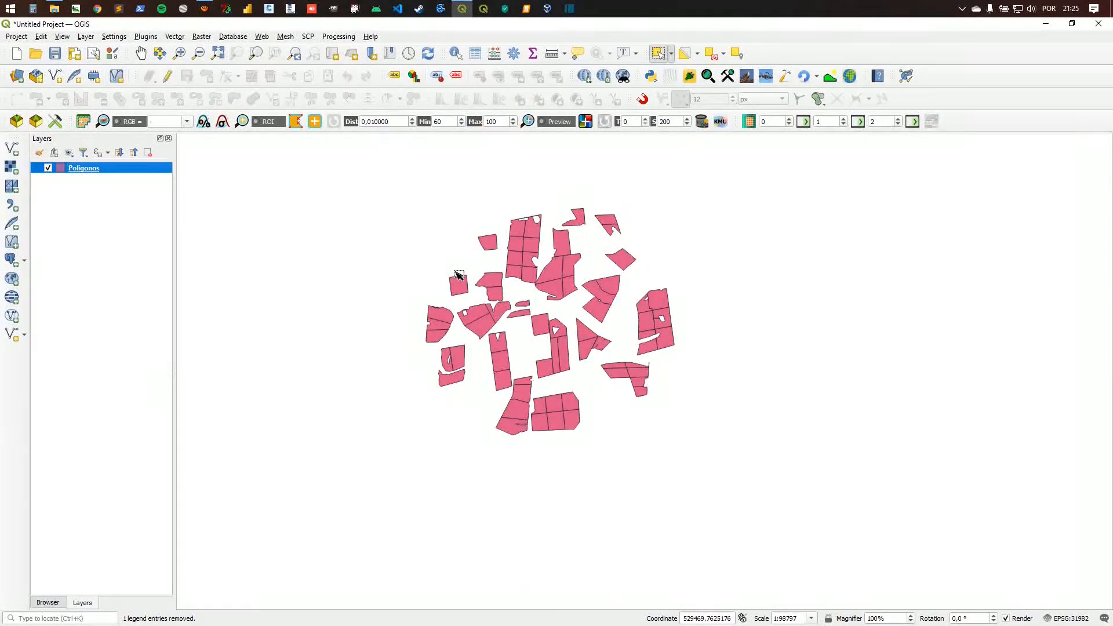
pyautogui.moveTo(457, 278); pyautogui.dragTo(406, 276)
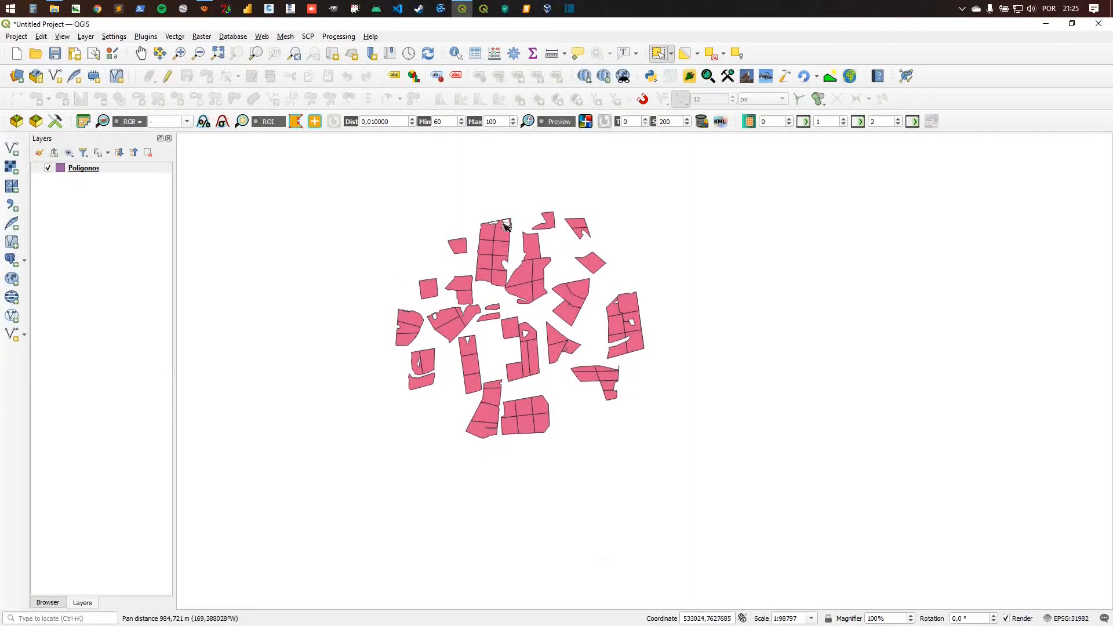
# Step: Examine the fid and Pk fields in the Poligonos attribute table, sorting the records by Pk
pyautogui.click(477, 60)
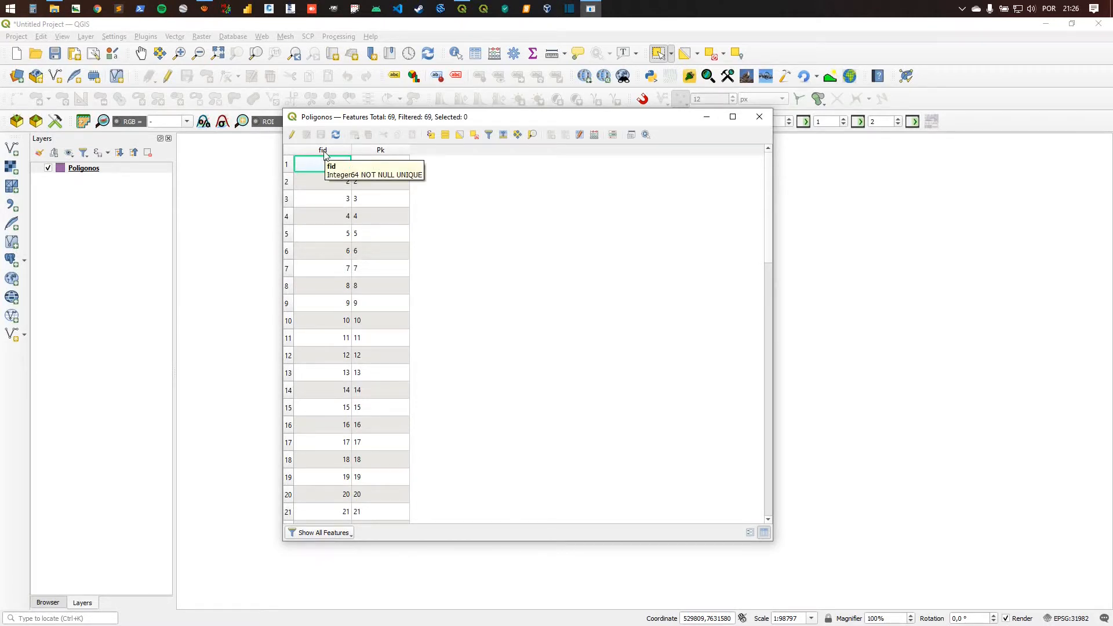
pyautogui.click(380, 151)
pyautogui.click(379, 151)
pyautogui.click(378, 151)
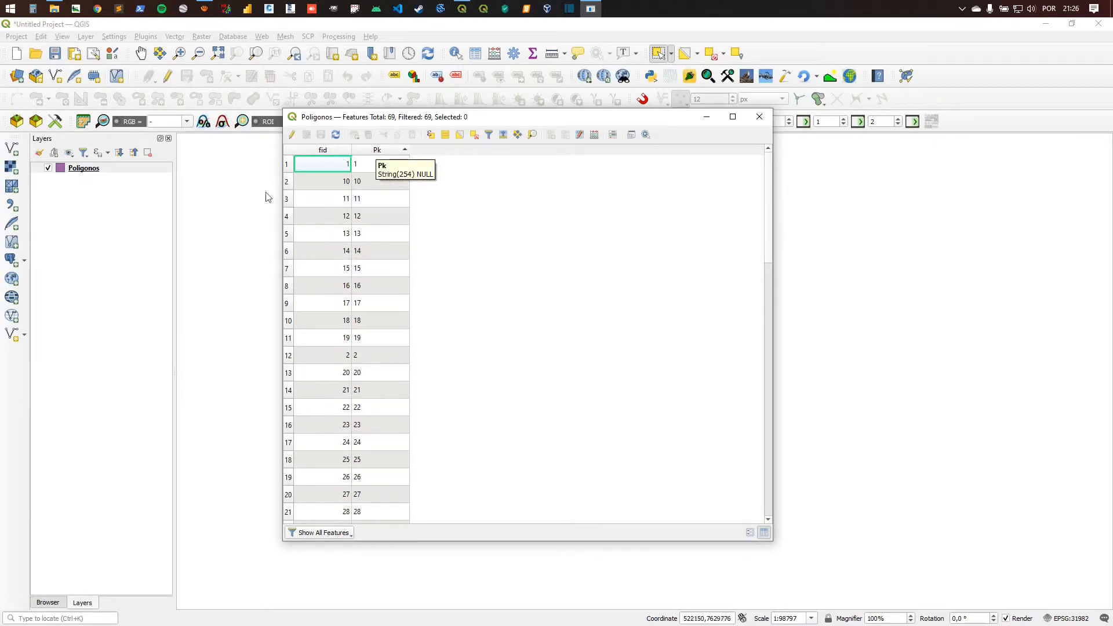
pyautogui.moveTo(431, 119); pyautogui.dragTo(452, 131)
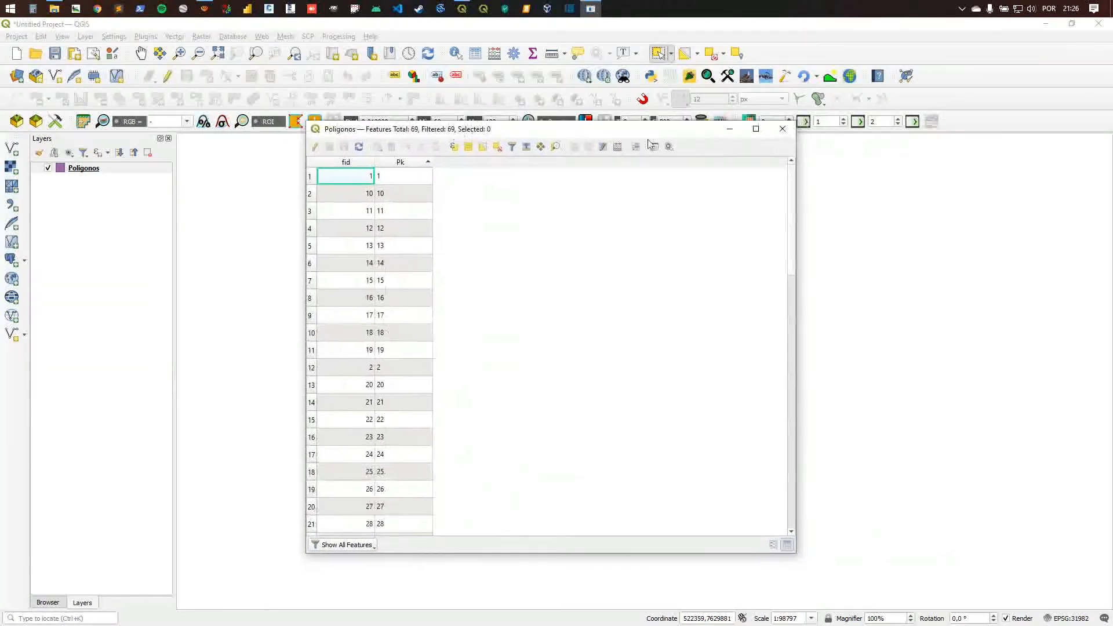
pyautogui.click(781, 126)
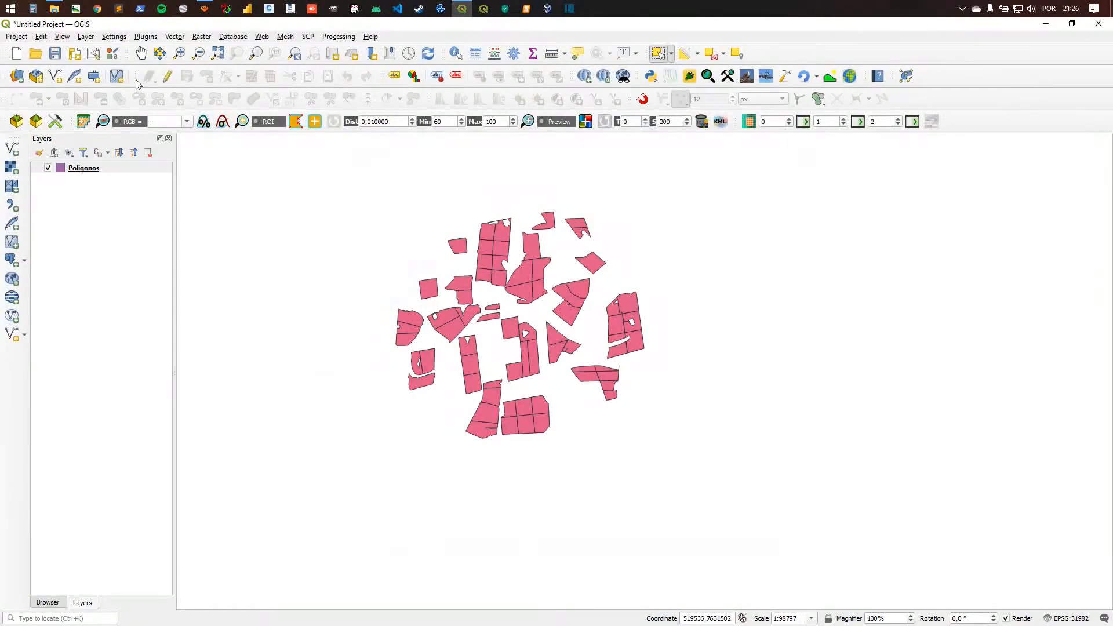
# Step: Review the Poligonos attribute records down to the last row, and select all polygons on the map to check their number
pyautogui.click(54, 8)
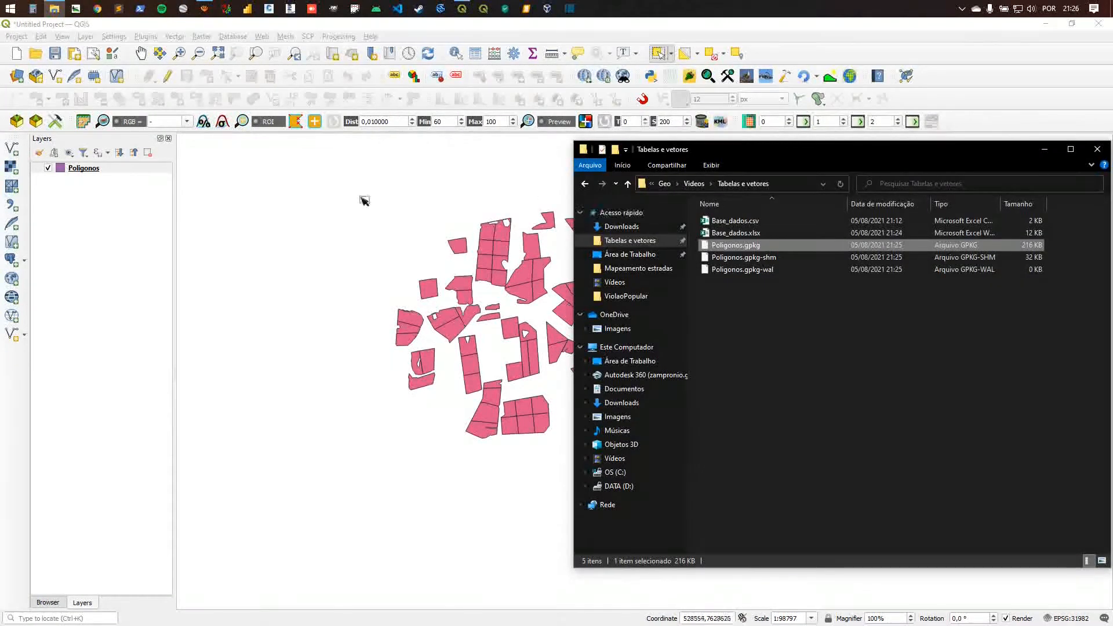
pyautogui.click(85, 167)
pyautogui.click(475, 54)
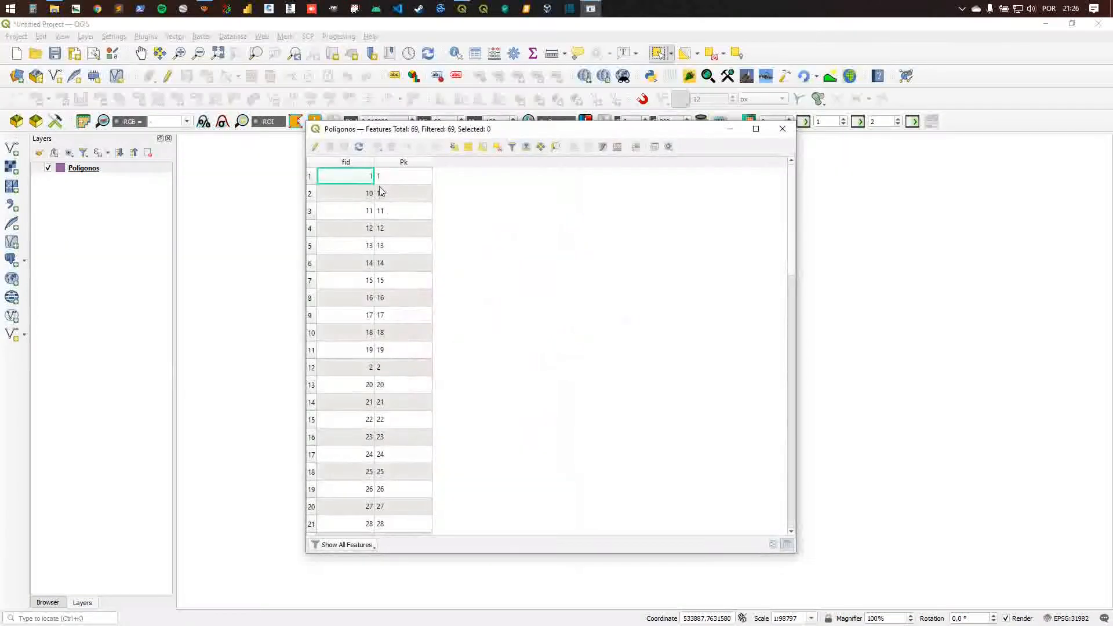
pyautogui.scroll(-12, 338, 214)
pyautogui.scroll(-4, 345, 226)
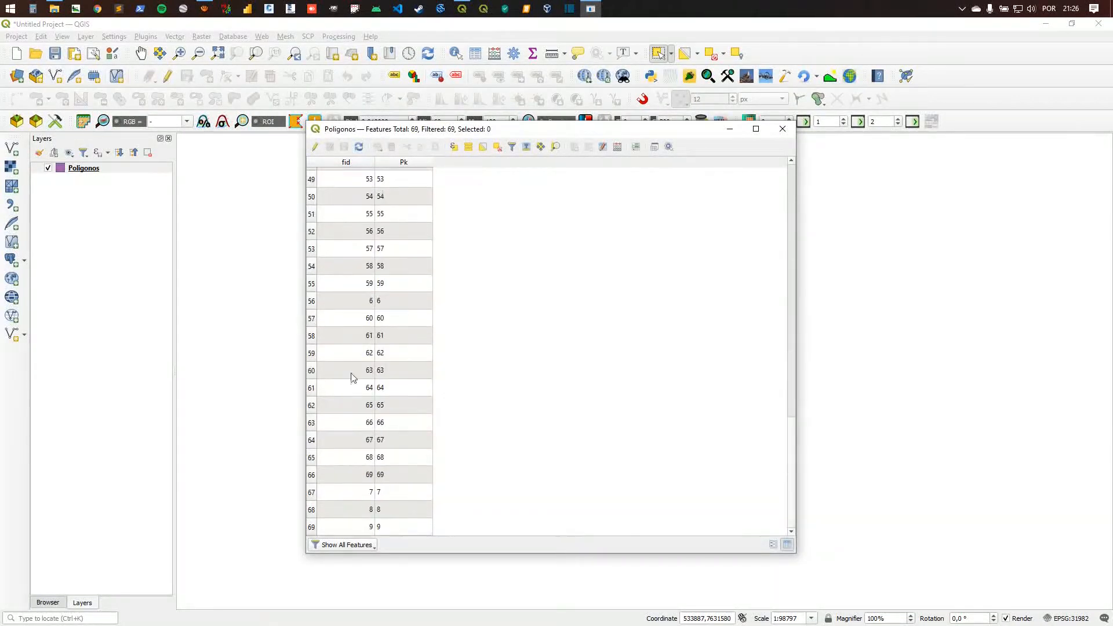
pyautogui.click(782, 129)
pyautogui.moveTo(352, 181); pyautogui.dragTo(746, 483)
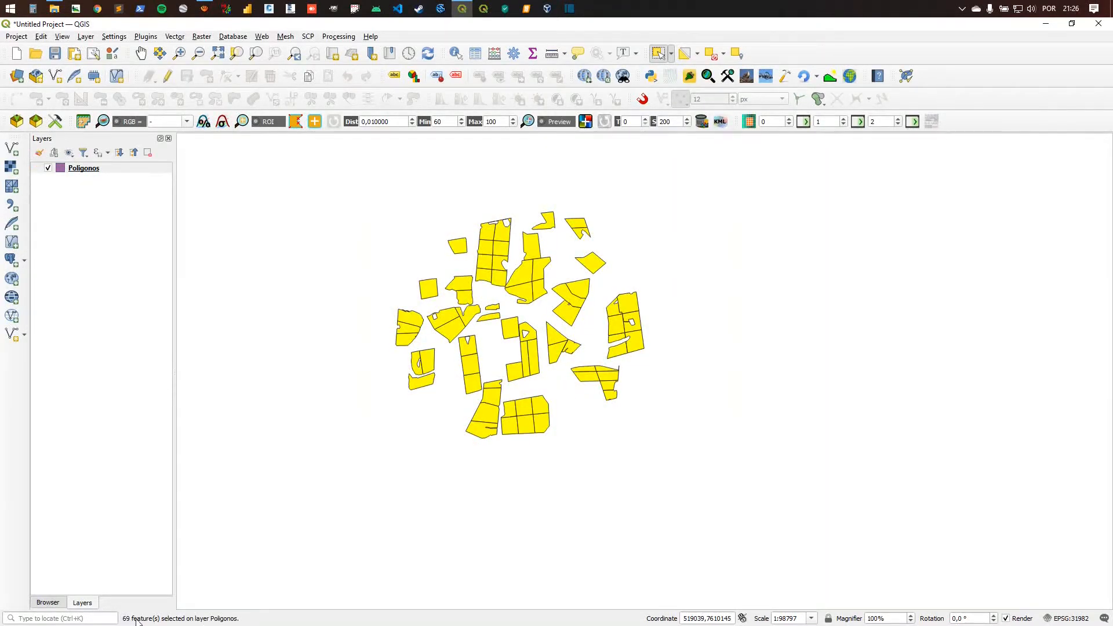
pyautogui.click(464, 443)
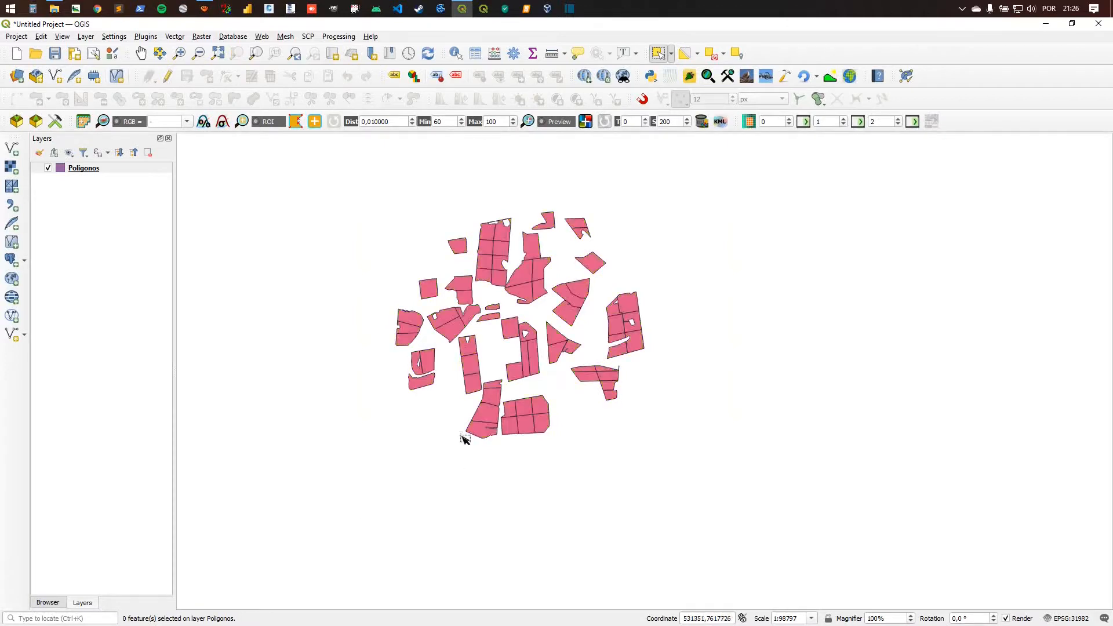
# Step: Open the Base_dados.xlsx workbook from the Tabelas e vetores folder in Excel
pyautogui.click(54, 8)
pyautogui.click(744, 235)
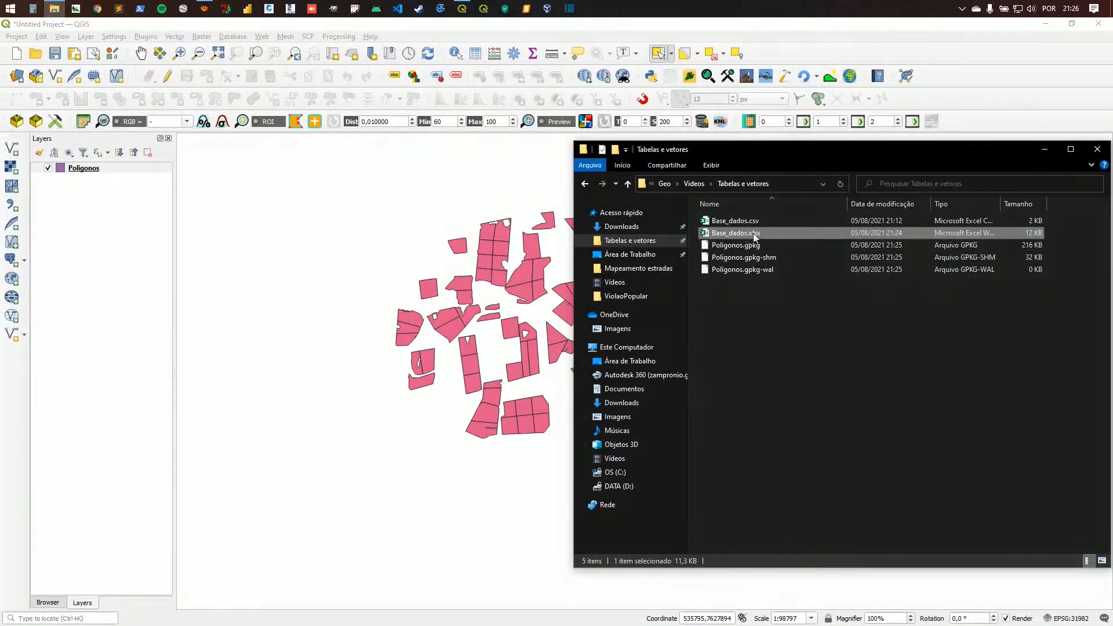
pyautogui.doubleClick(752, 234)
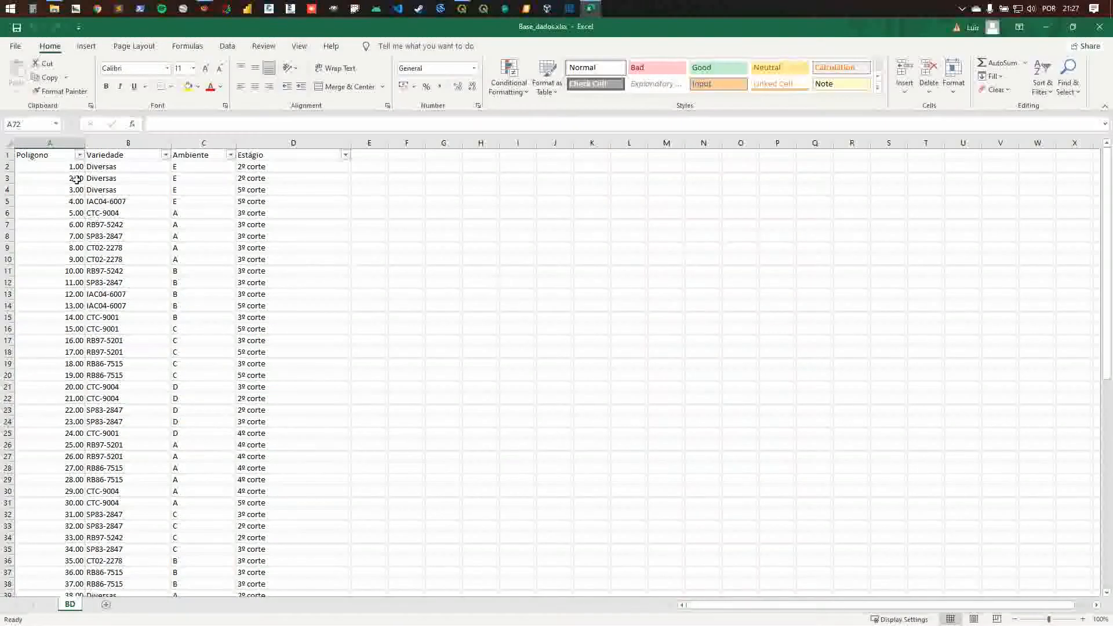
# Step: Examine the Poligono, Variedade, Ambiente and Estágio columns of the BD sheet from the first to the last polygon row
pyautogui.moveTo(53, 143); pyautogui.dragTo(342, 143)
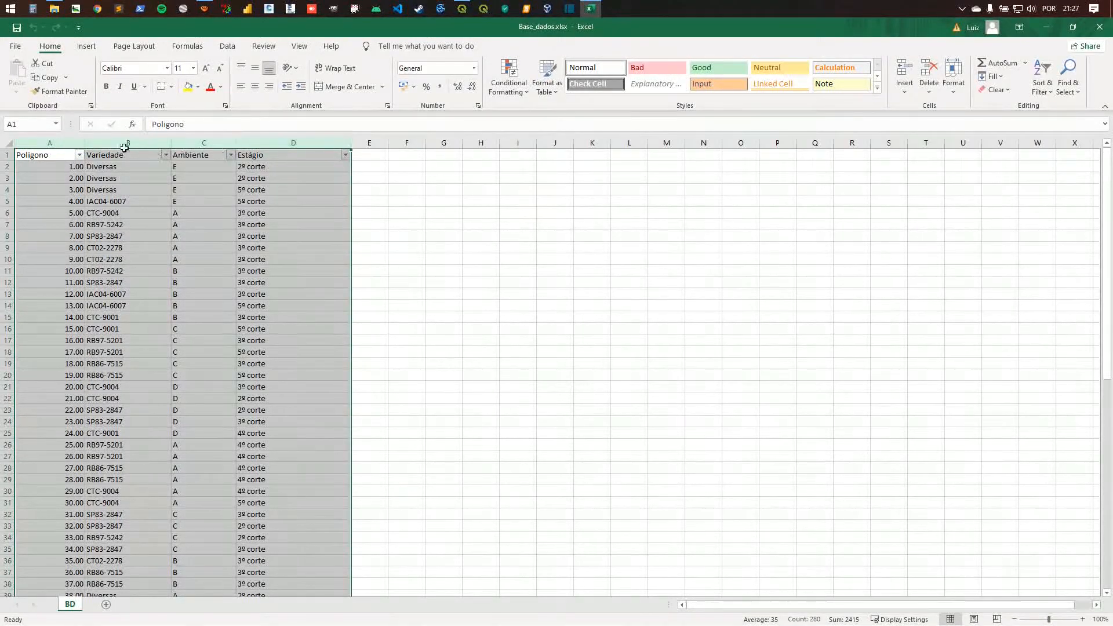
pyautogui.moveTo(125, 143); pyautogui.dragTo(278, 143)
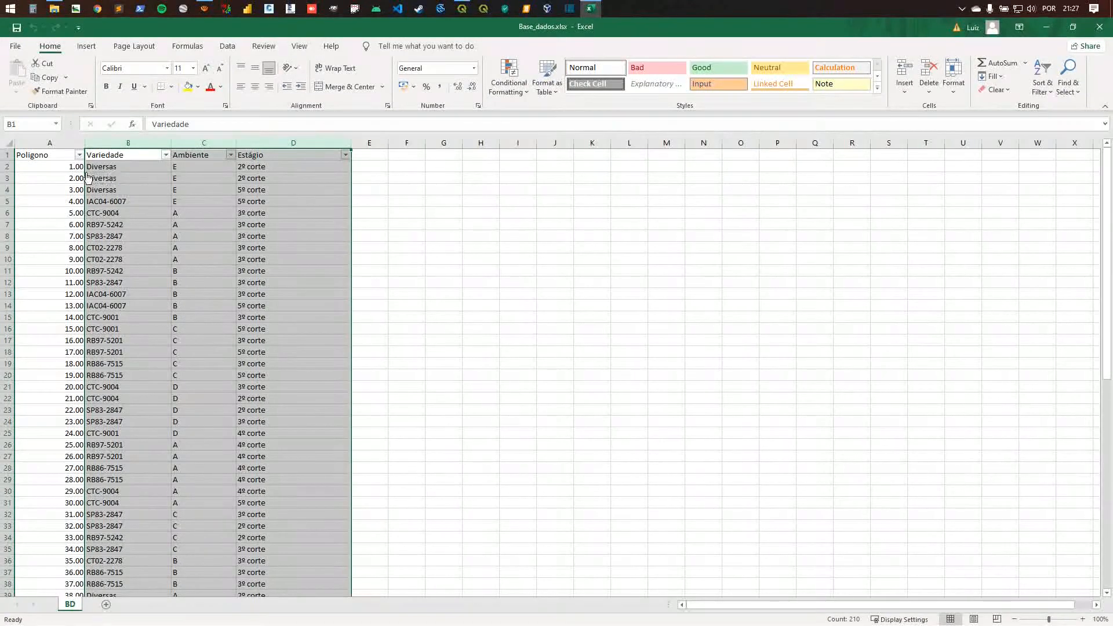
pyautogui.click(58, 142)
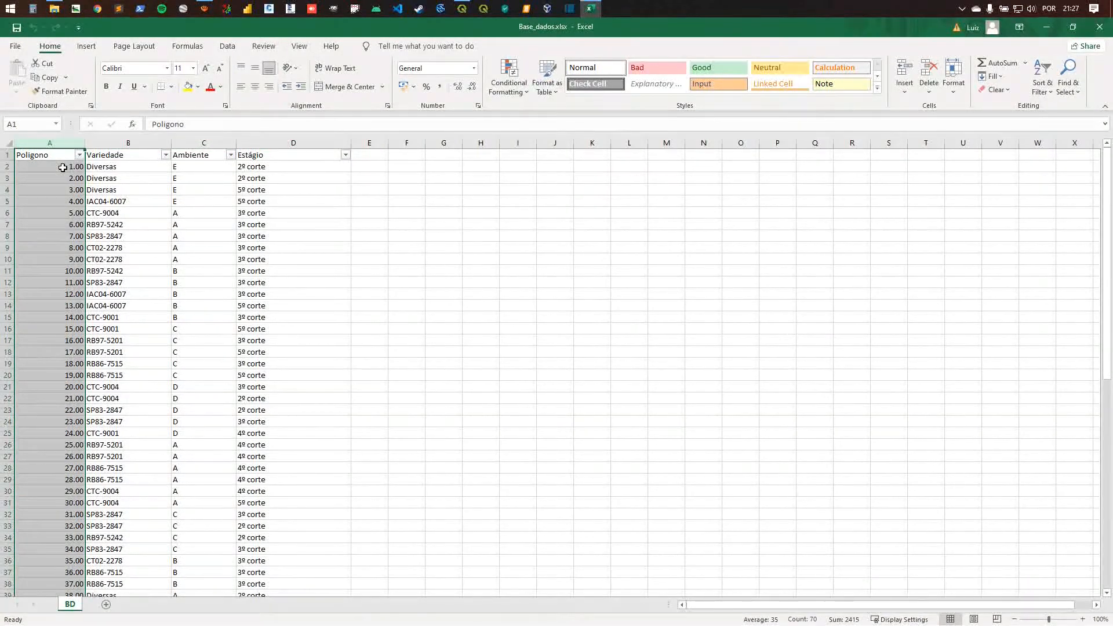
pyautogui.click(63, 168)
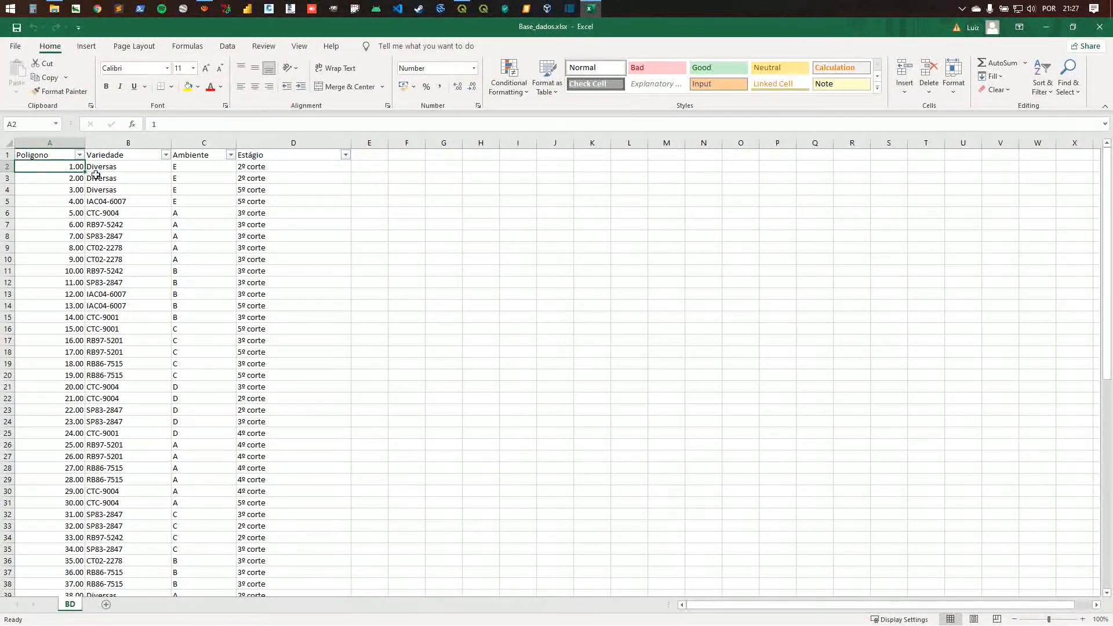
pyautogui.scroll(-14, 96, 174)
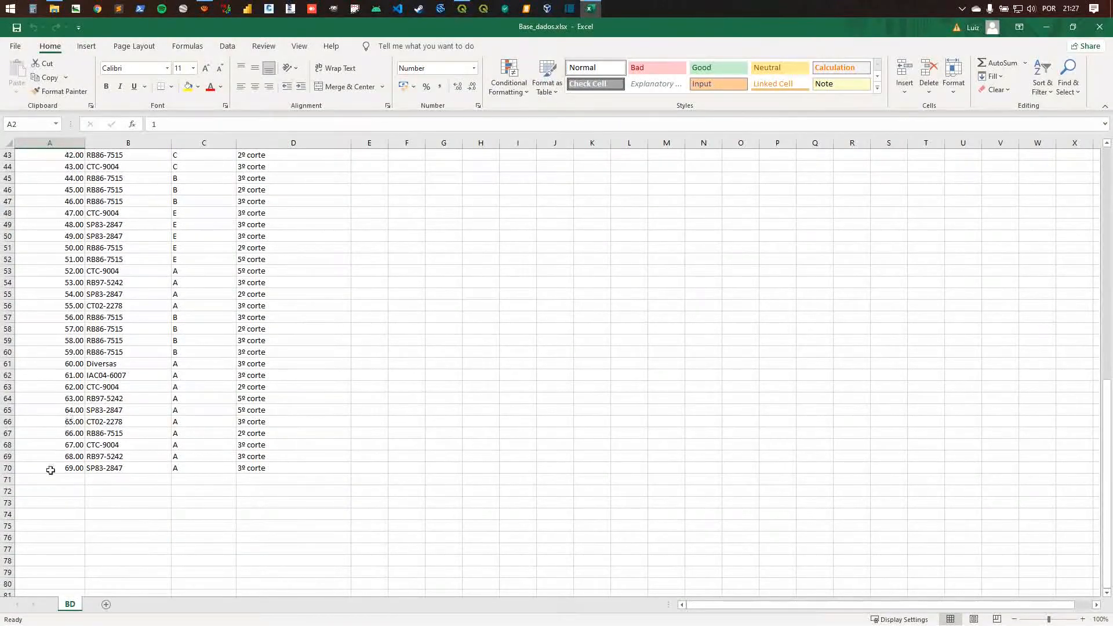
pyautogui.click(64, 467)
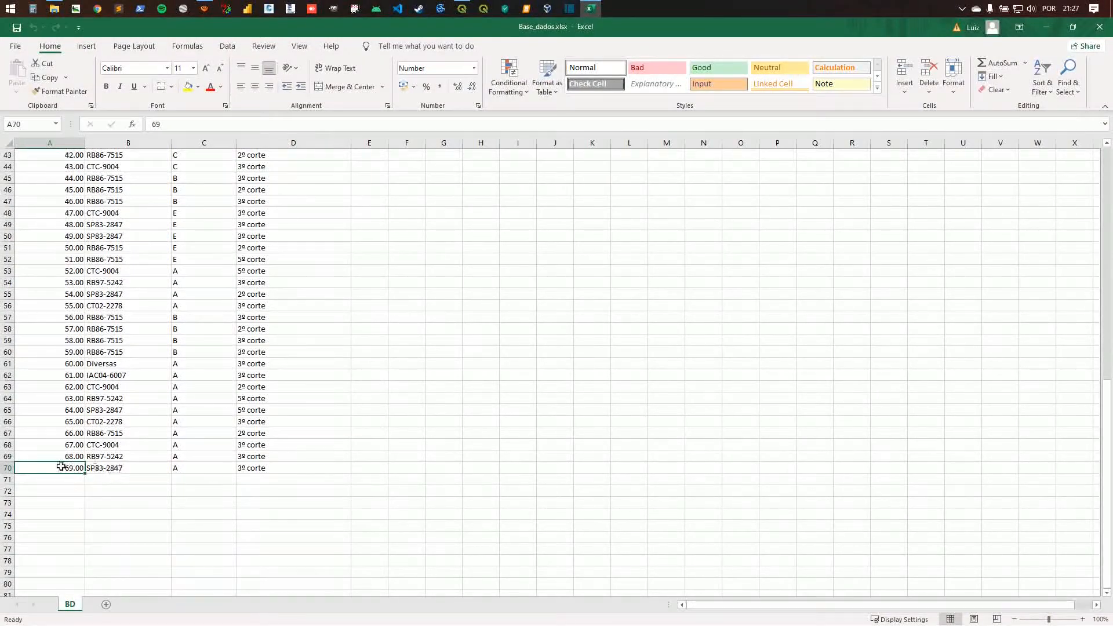
pyautogui.scroll(14, 61, 466)
pyautogui.moveTo(107, 237); pyautogui.dragTo(123, 514)
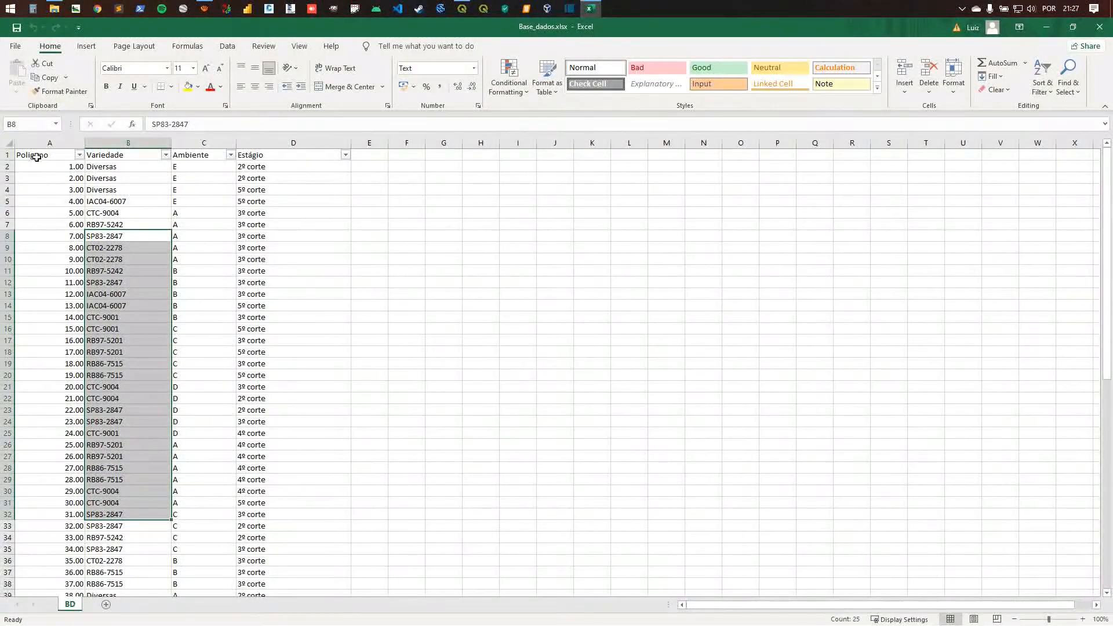
# Step: Widen the Ambiente column in the BD sheet and save the workbook
pyautogui.doubleClick(251, 154)
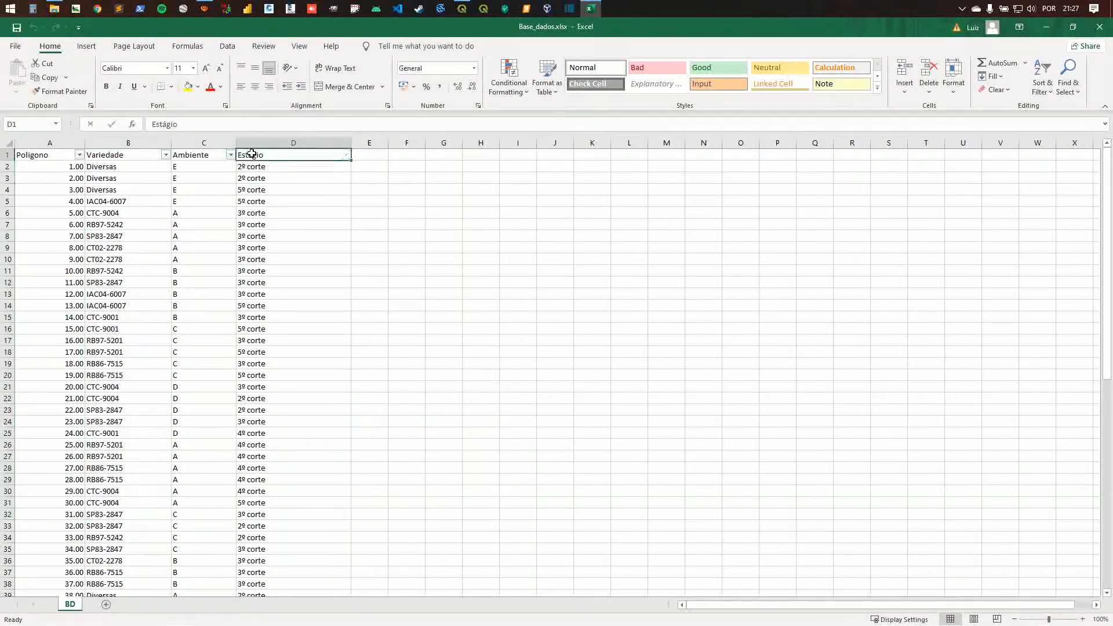
pyautogui.click(214, 154)
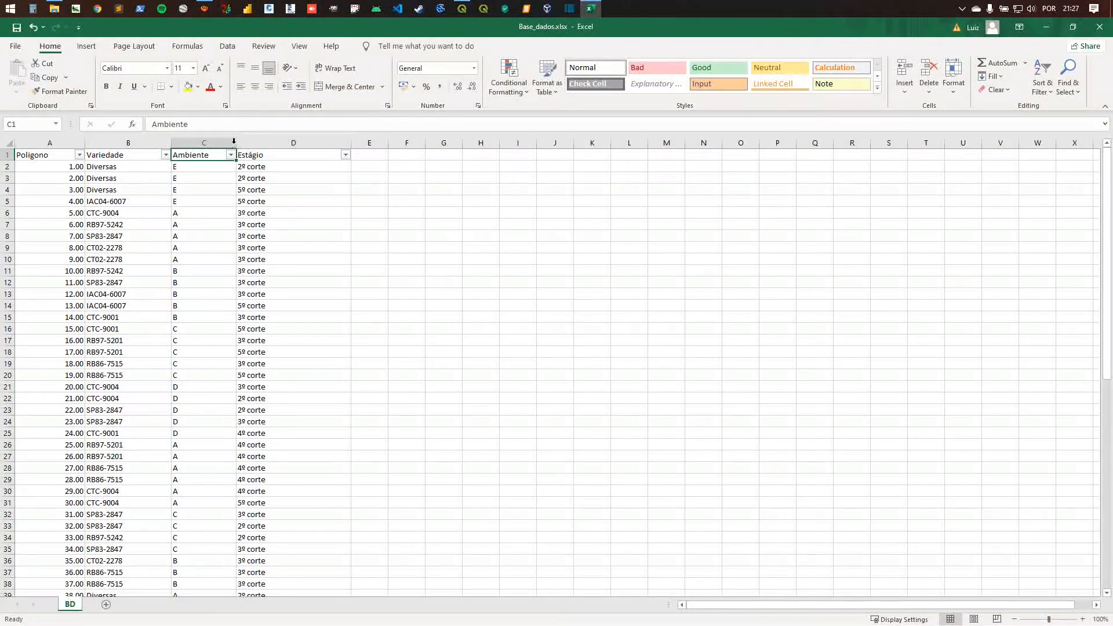
pyautogui.moveTo(233, 141); pyautogui.dragTo(265, 141)
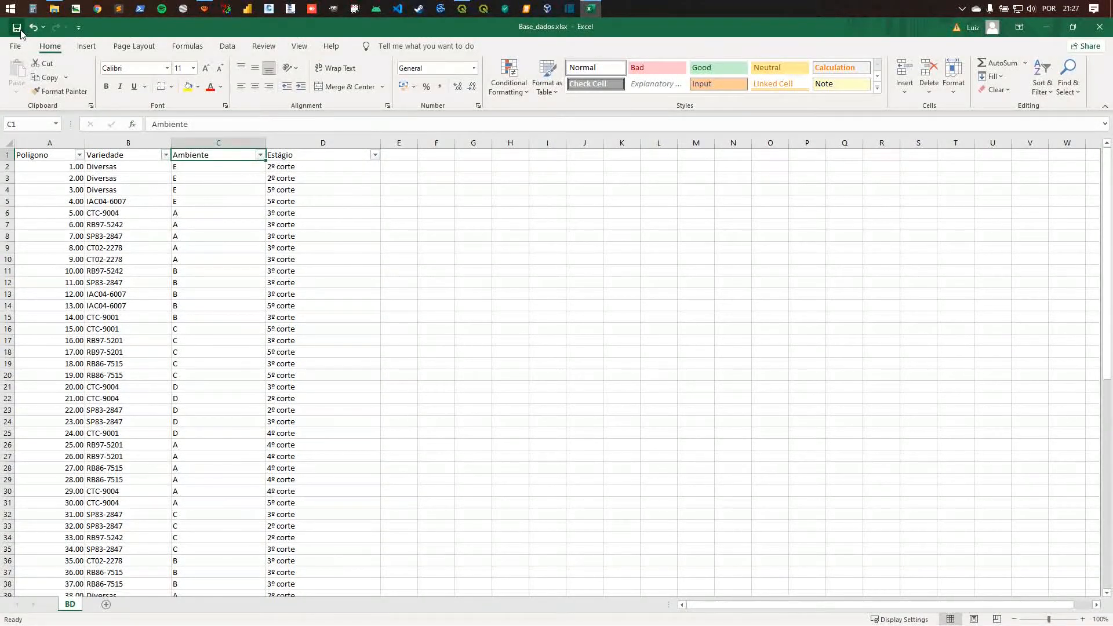
# Step: Switch to QGIS and add the Base_dados.xlsx file to the project as a table layer
pyautogui.click(461, 8)
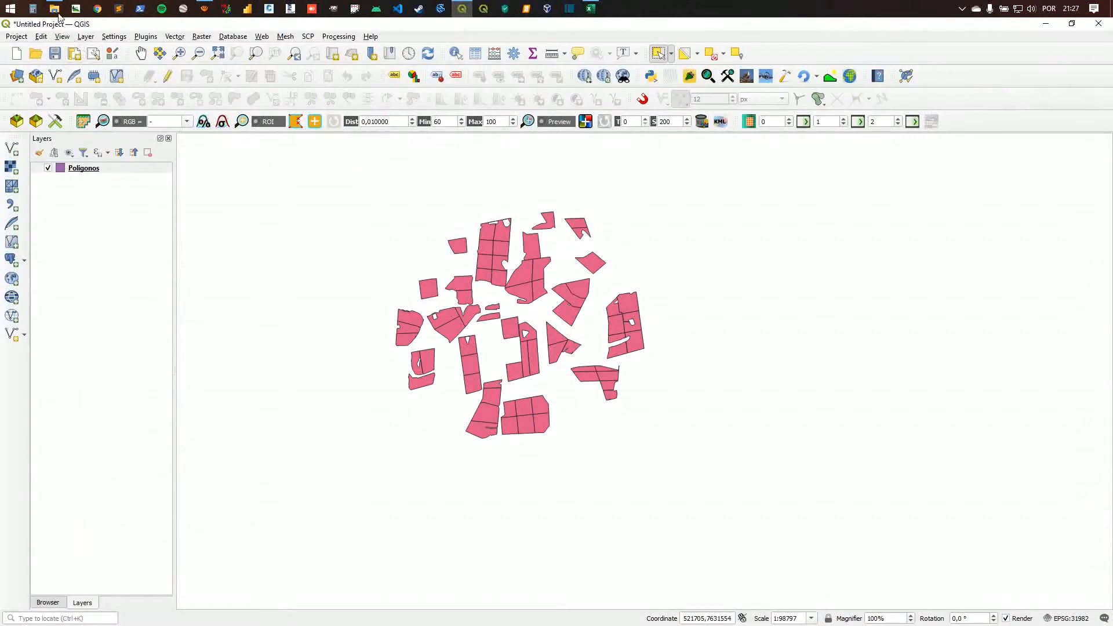
pyautogui.click(55, 10)
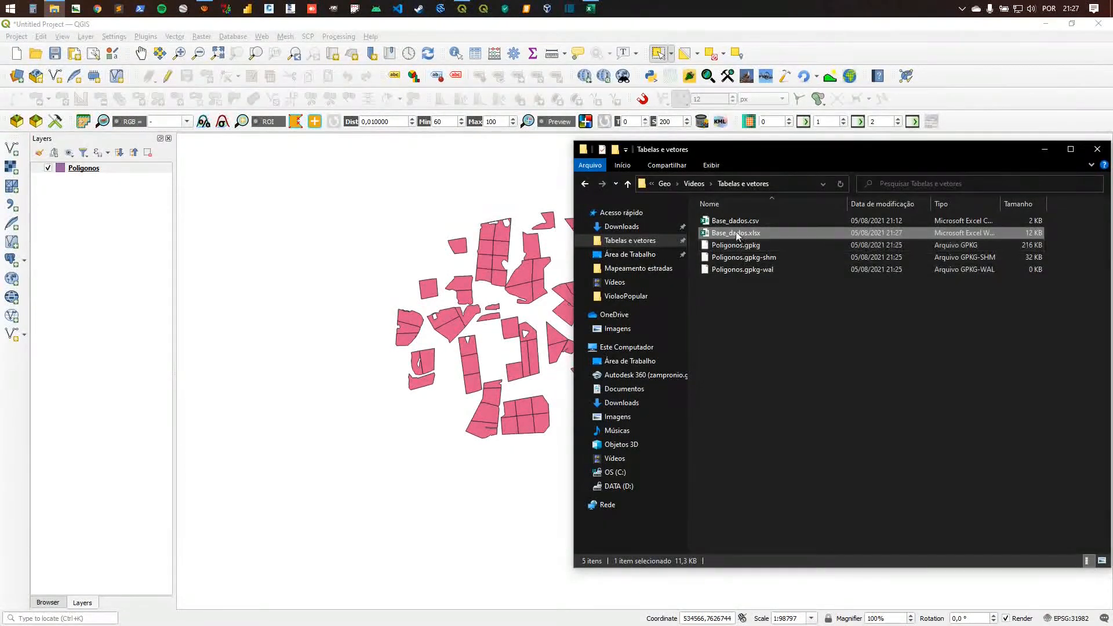
pyautogui.moveTo(748, 235); pyautogui.dragTo(301, 267)
pyautogui.click(110, 173)
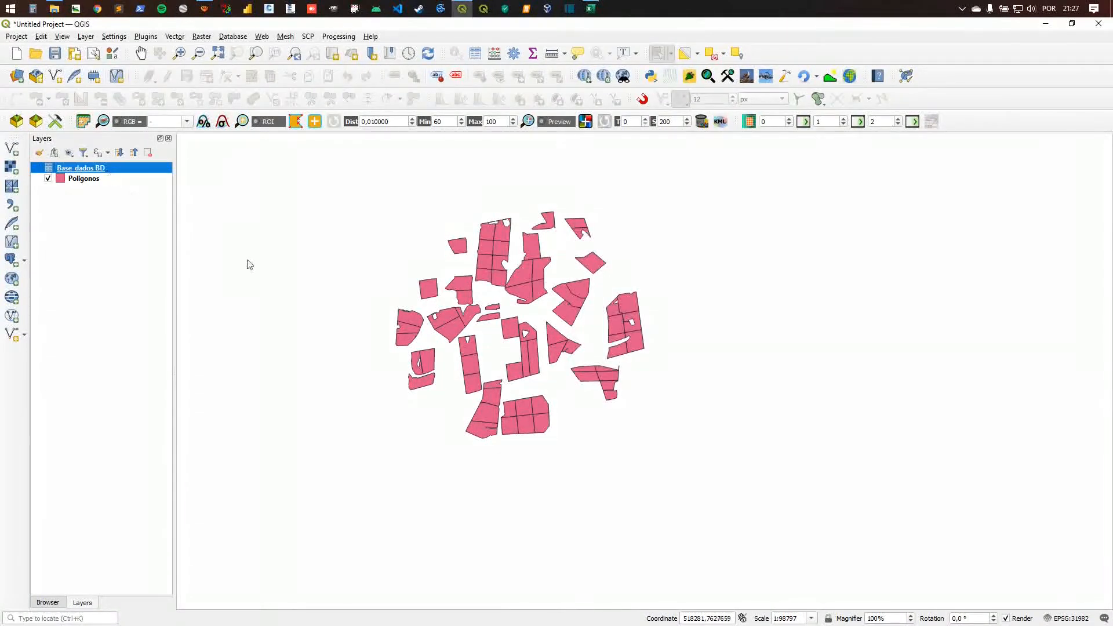
# Step: Inspect the Base_dados BD attribute table down to its last rows with widened columns, and remove that layer from the project
pyautogui.click(49, 168)
pyautogui.click(475, 53)
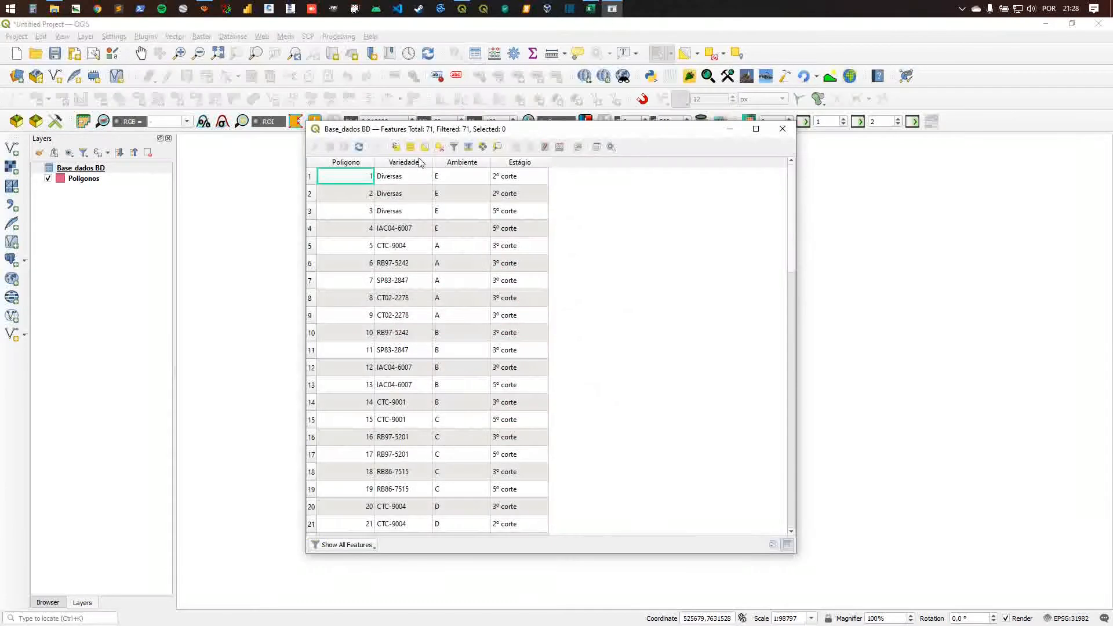
pyautogui.moveTo(375, 162); pyautogui.dragTo(477, 163)
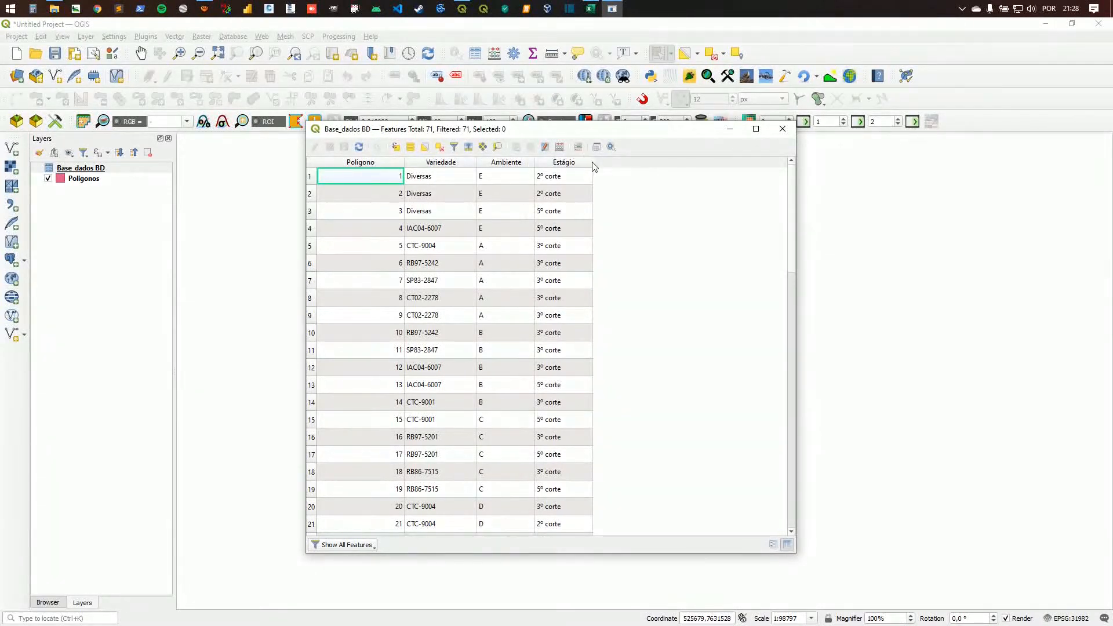
pyautogui.moveTo(593, 162); pyautogui.dragTo(614, 162)
pyautogui.scroll(-17, 481, 241)
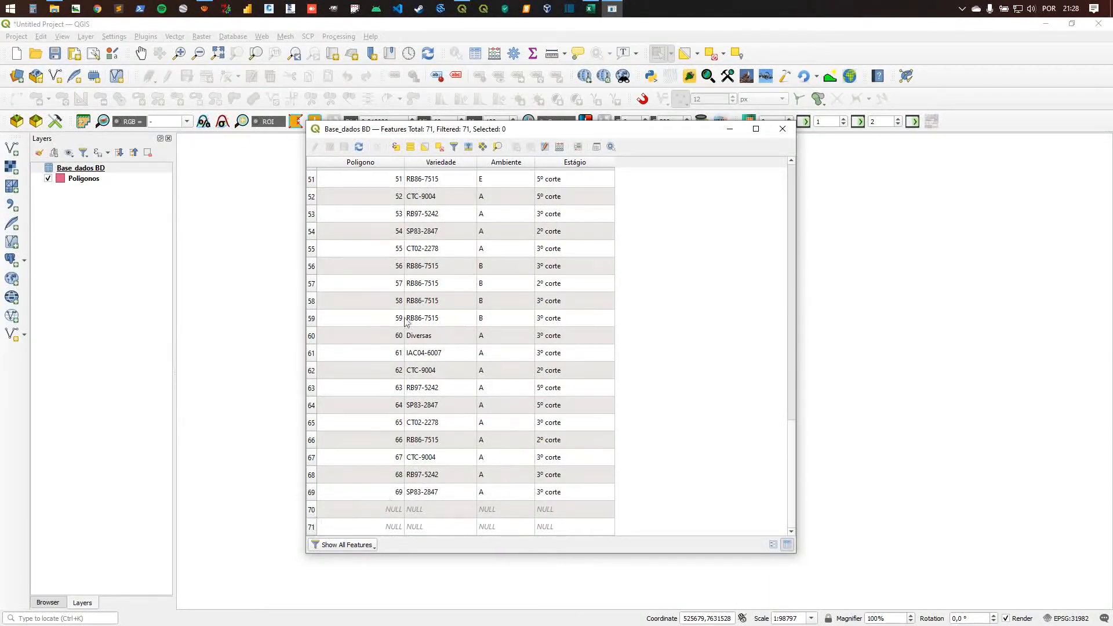
pyautogui.click(782, 128)
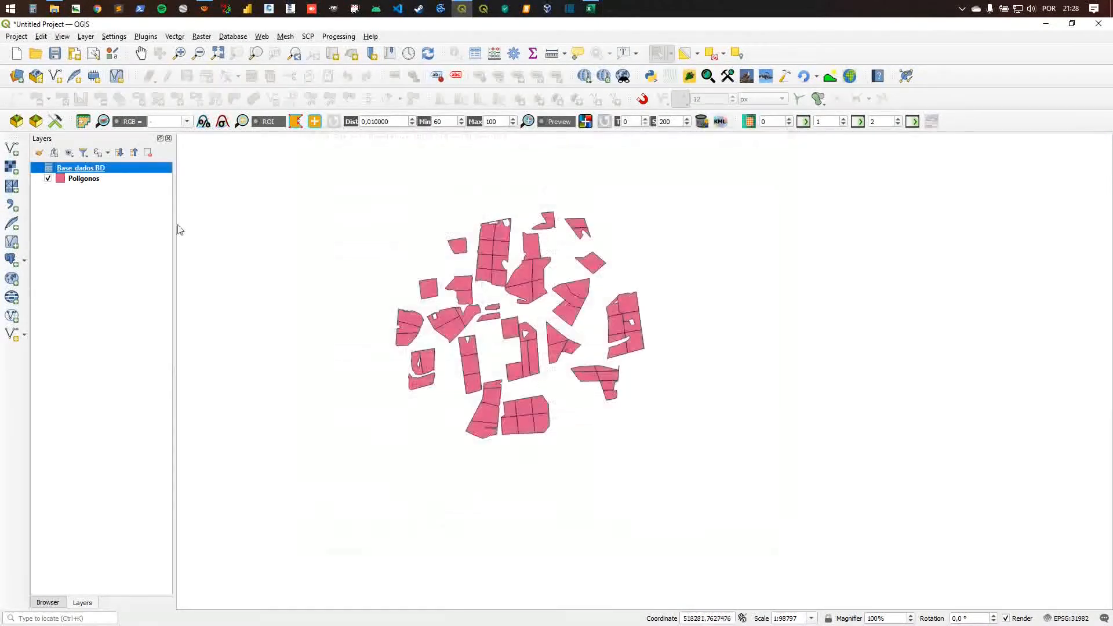
pyautogui.click(149, 154)
# Step: Switch to the Base_dados workbook in Excel, delete the empty rows 71 and 72 below the BD records, and save it
pyautogui.click(590, 8)
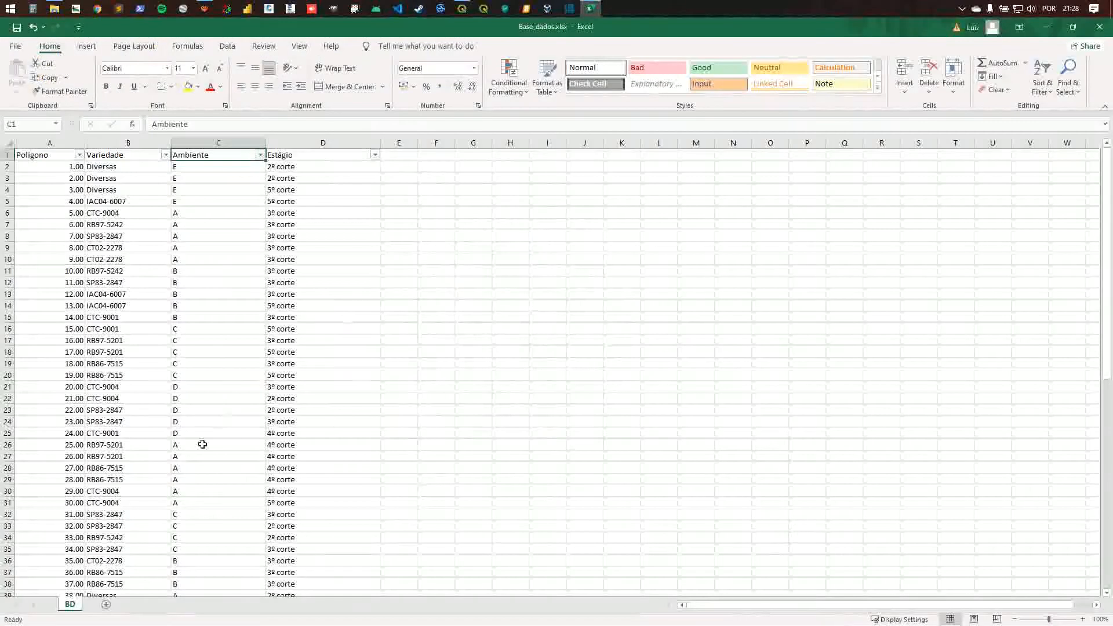
pyautogui.scroll(-17, 202, 444)
pyautogui.click(10, 375)
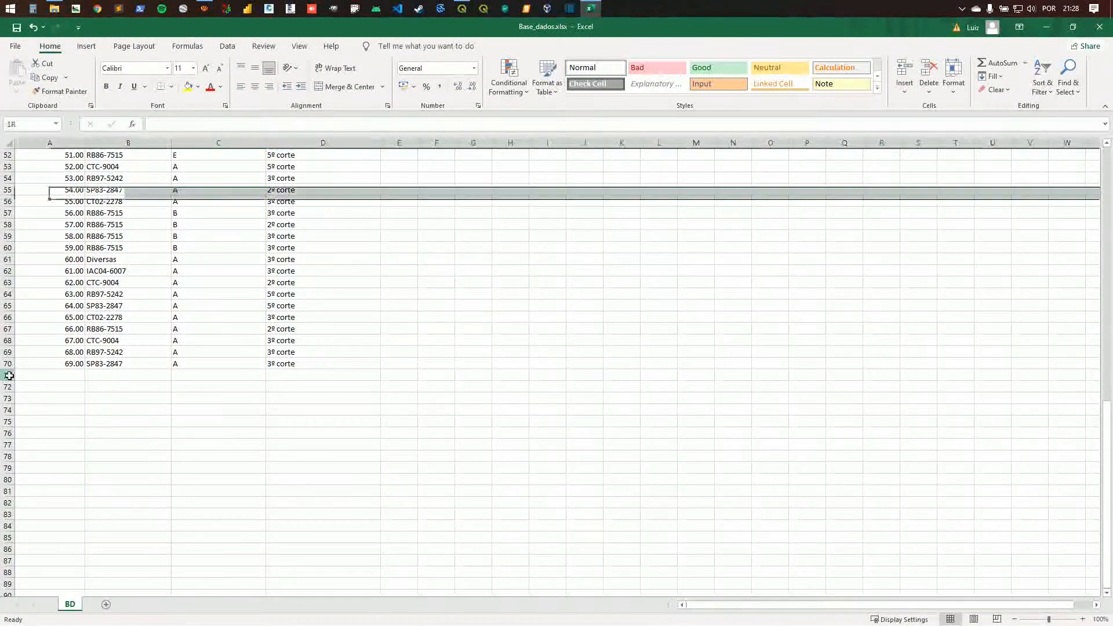
pyautogui.moveTo(9, 376); pyautogui.dragTo(10, 386)
pyautogui.rightClick(10, 386)
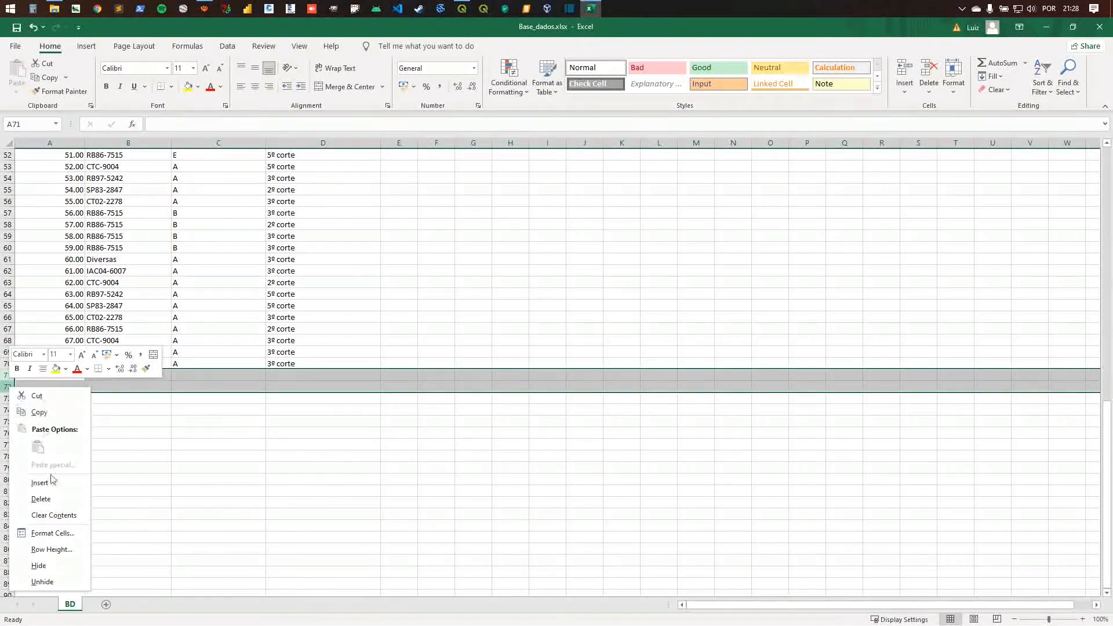
pyautogui.click(41, 499)
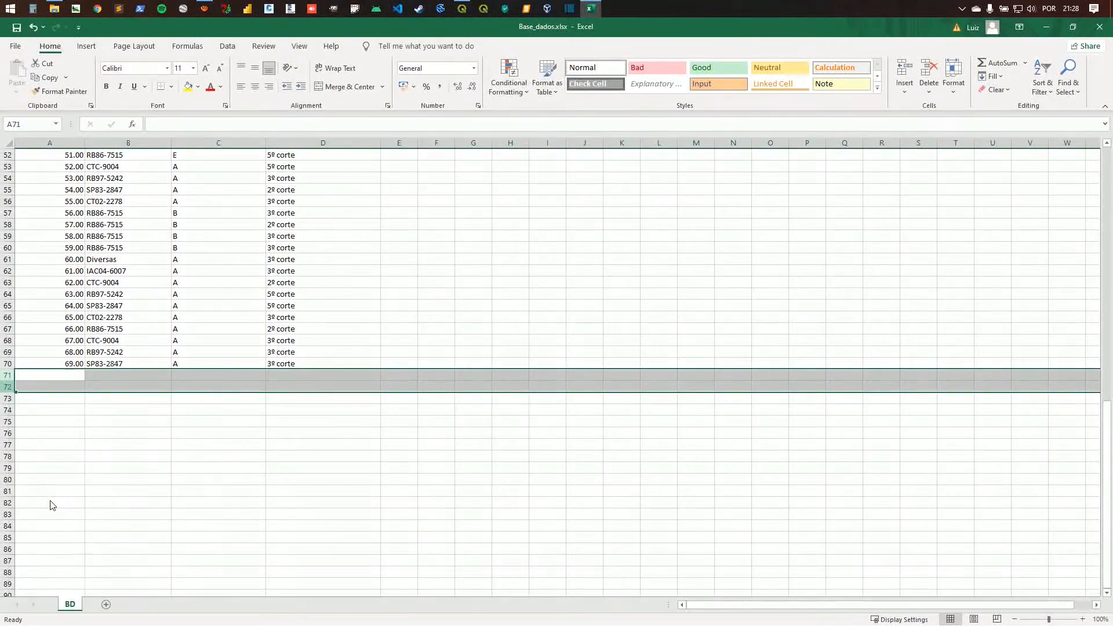
pyautogui.click(16, 29)
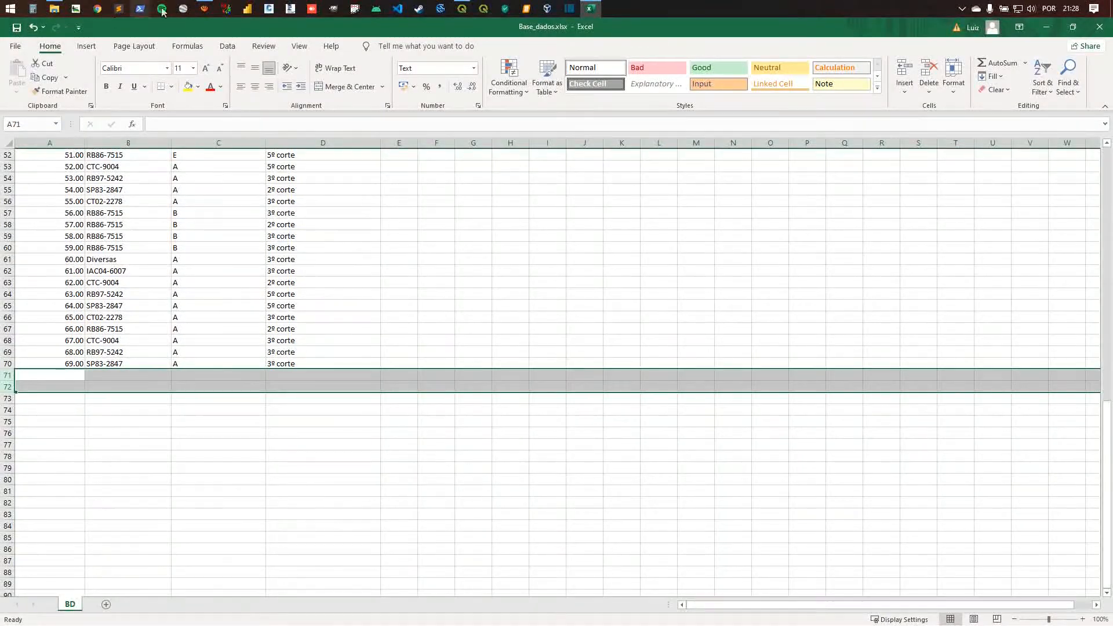
# Step: Switch back to QGIS and add the updated Base_dados.xlsx file to the project as a table layer
pyautogui.click(464, 10)
pyautogui.click(55, 10)
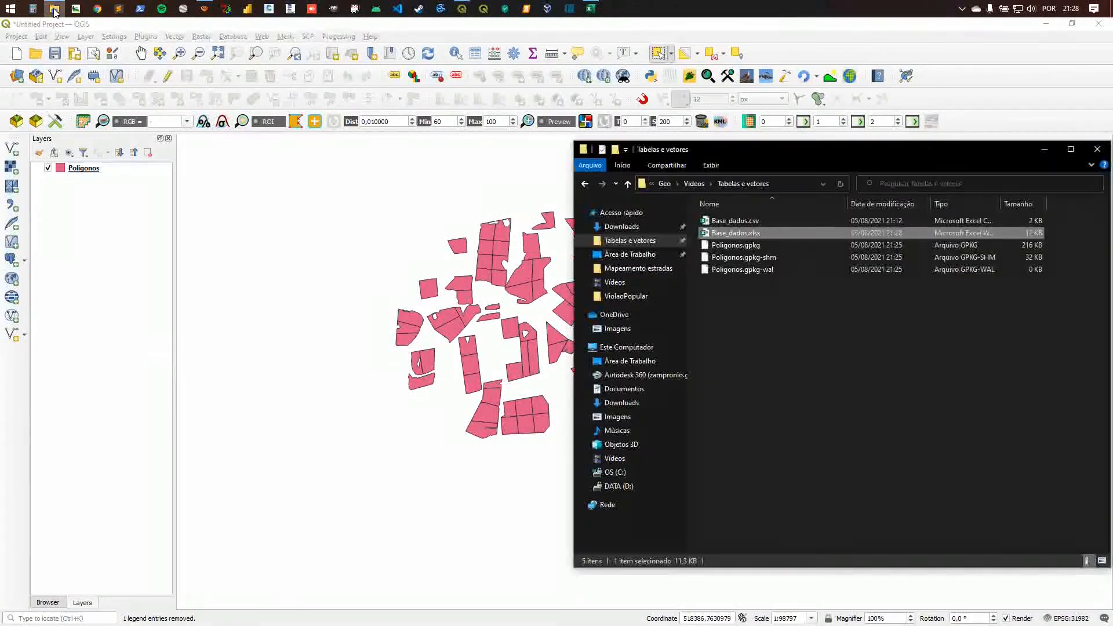
pyautogui.moveTo(351, 251); pyautogui.dragTo(353, 246)
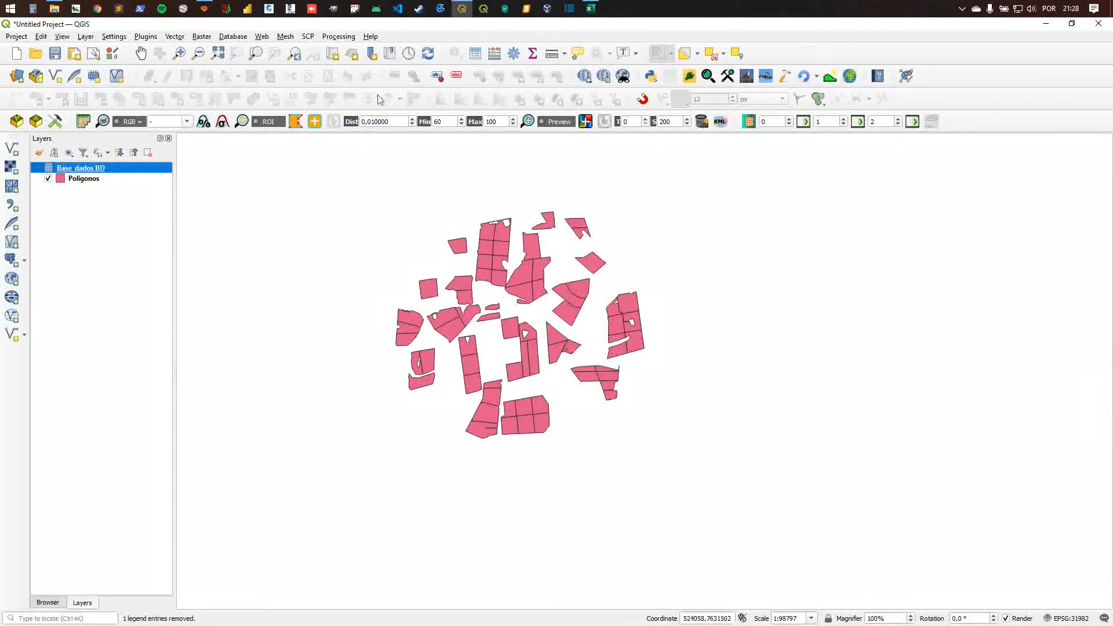
# Step: Inspect the reloaded Base_dados BD attribute table from its first to its last record, and close it
pyautogui.click(475, 53)
pyautogui.scroll(-16, 384, 197)
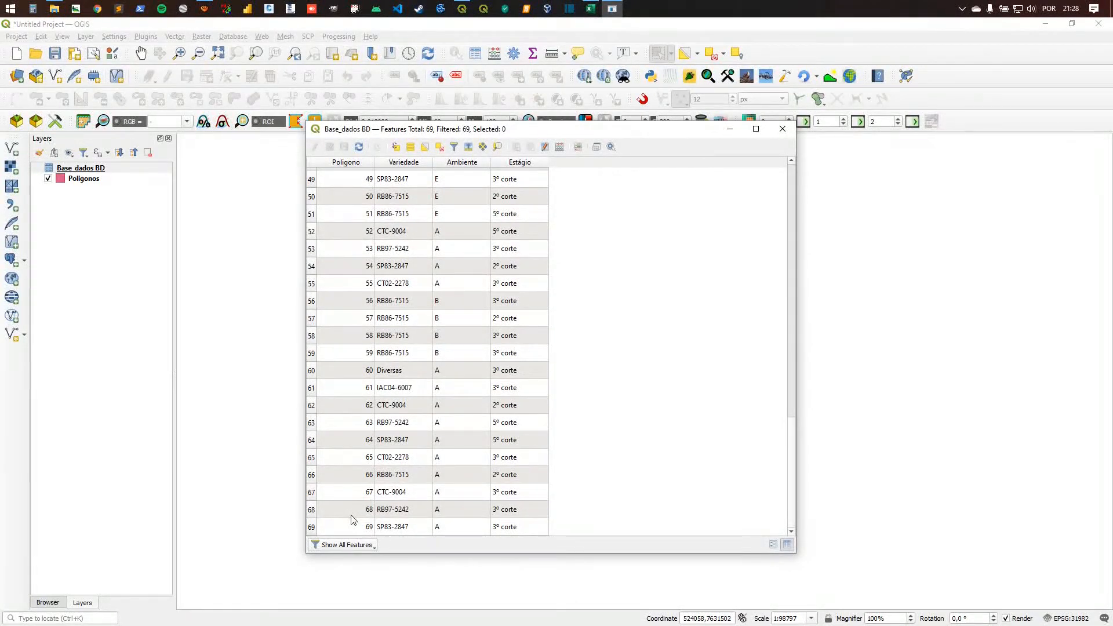
pyautogui.scroll(16, 366, 516)
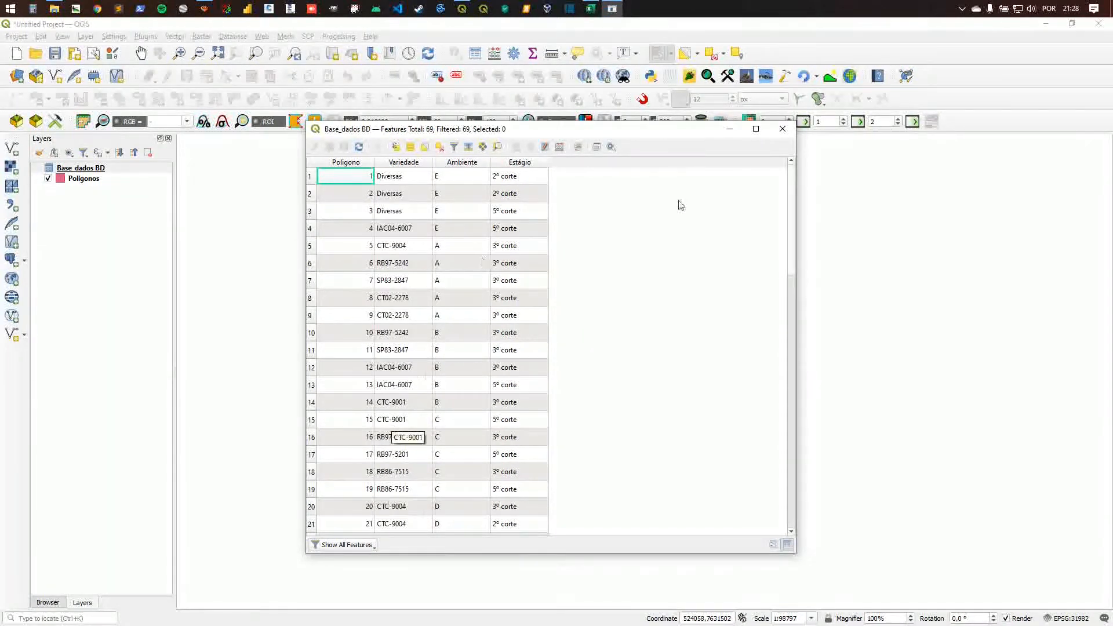
pyautogui.click(782, 129)
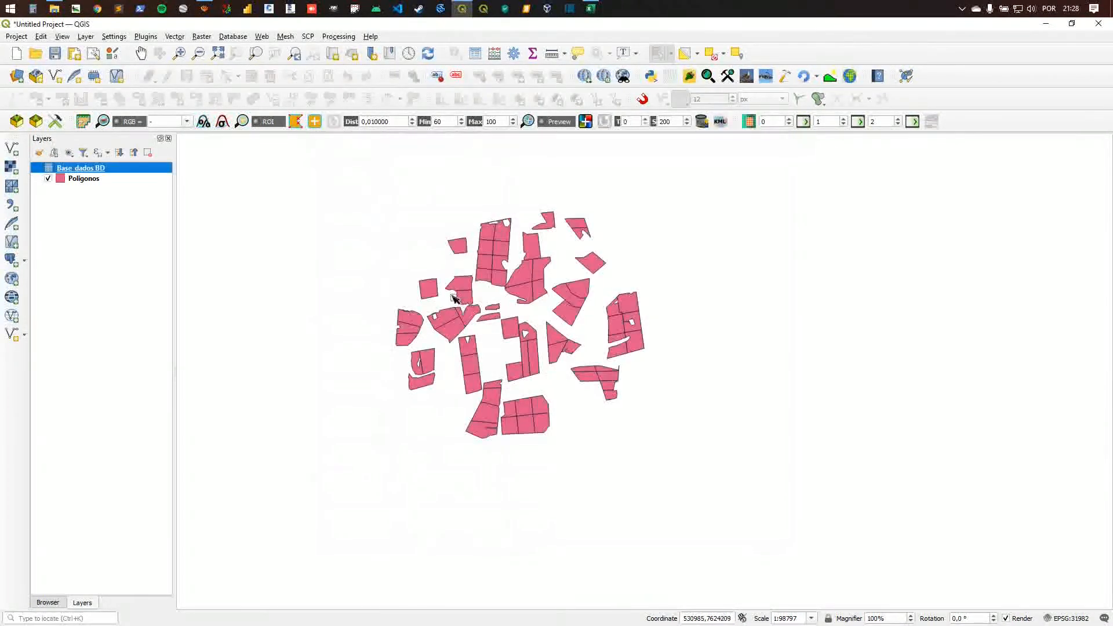
# Step: Start a new vector join in the Poligonos layer's properties with Base_dados BD as the join layer
pyautogui.click(83, 183)
pyautogui.rightClick(83, 183)
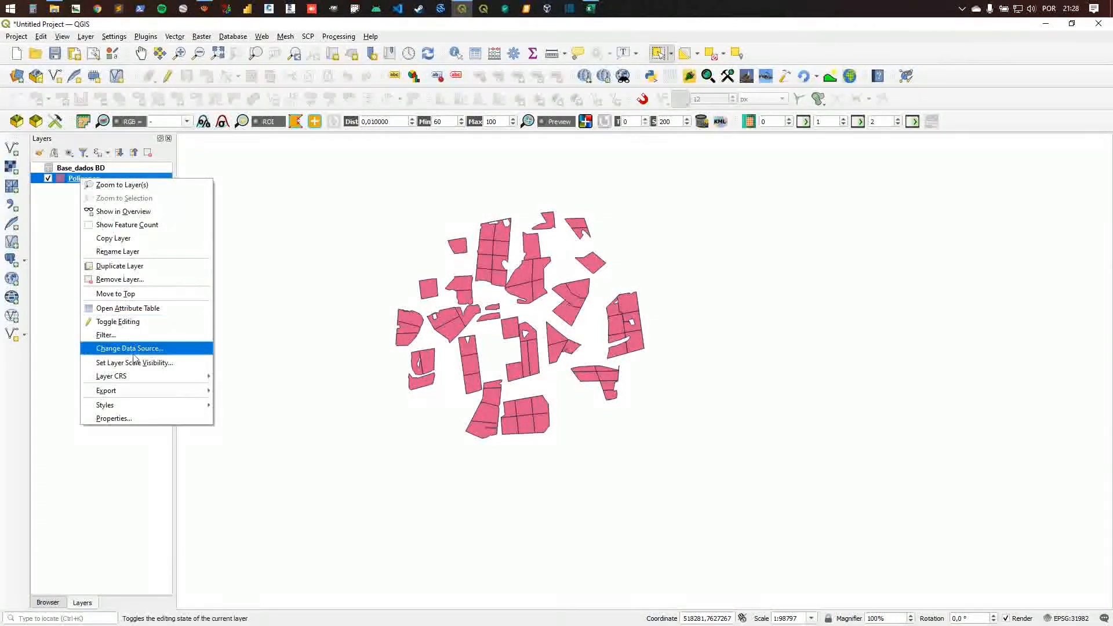
pyautogui.click(113, 418)
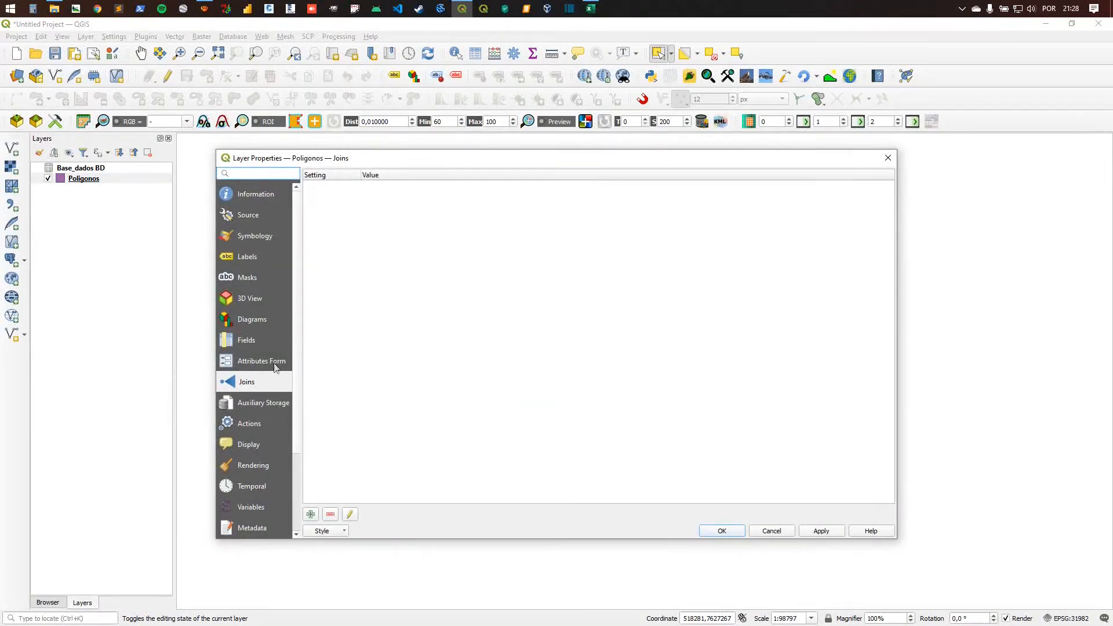
pyautogui.click(257, 366)
pyautogui.click(244, 384)
pyautogui.click(312, 515)
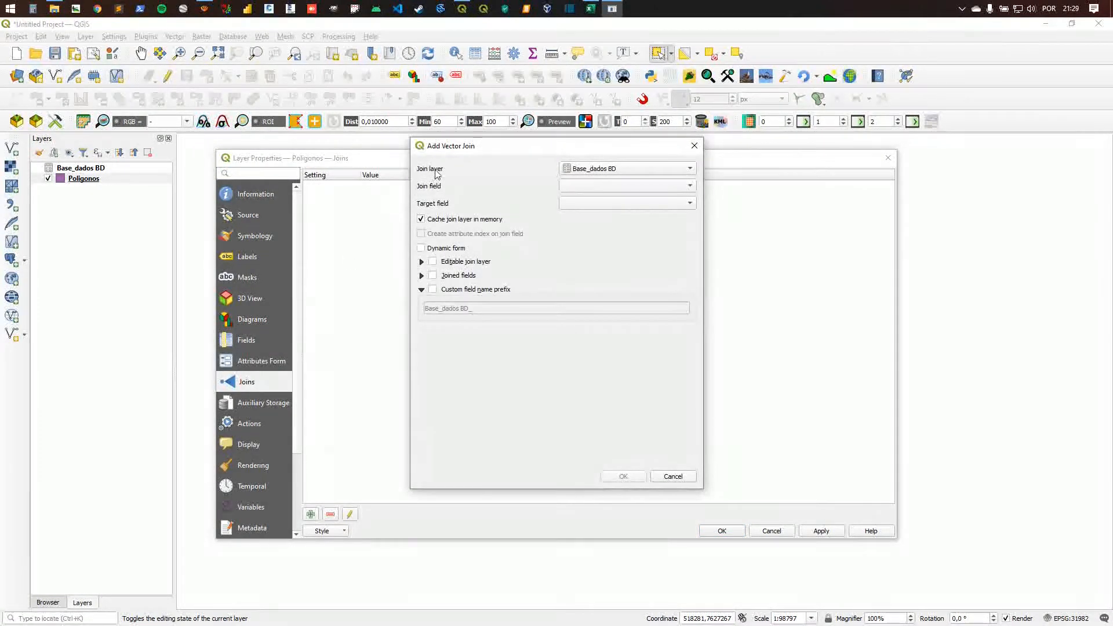
pyautogui.click(595, 170)
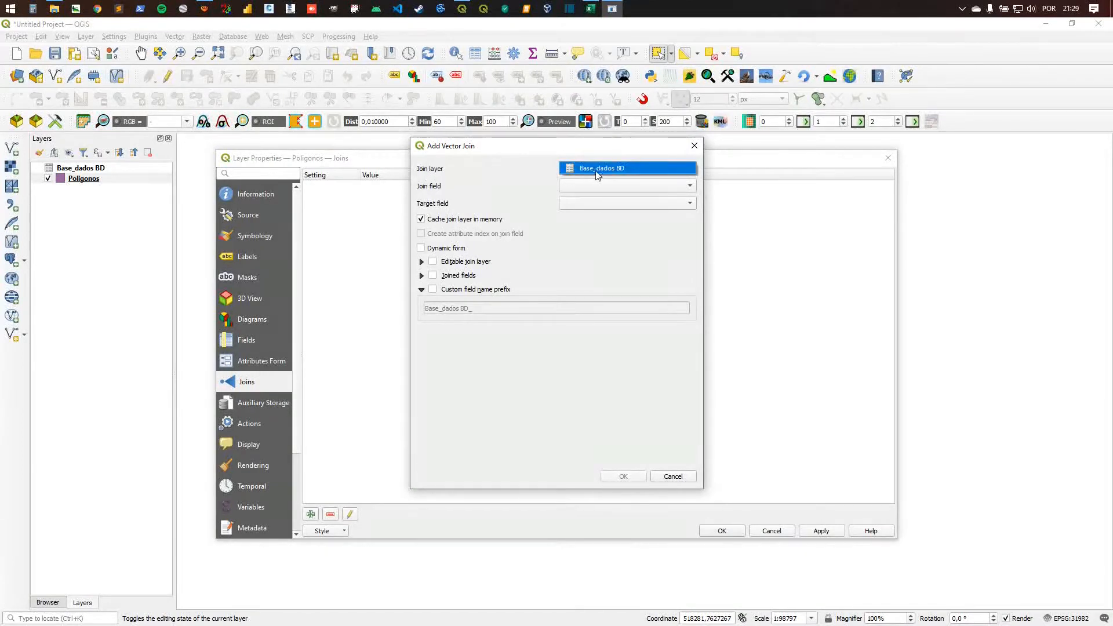
pyautogui.click(598, 169)
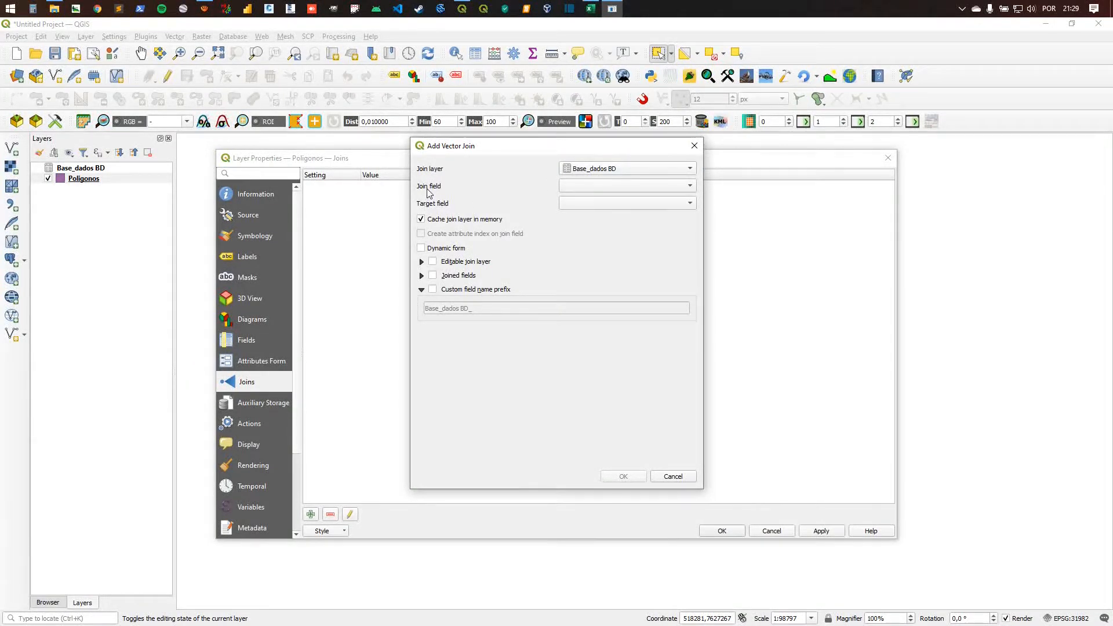
# Step: Match the join field Poligono to the target field Pk in the new vector join
pyautogui.click(600, 186)
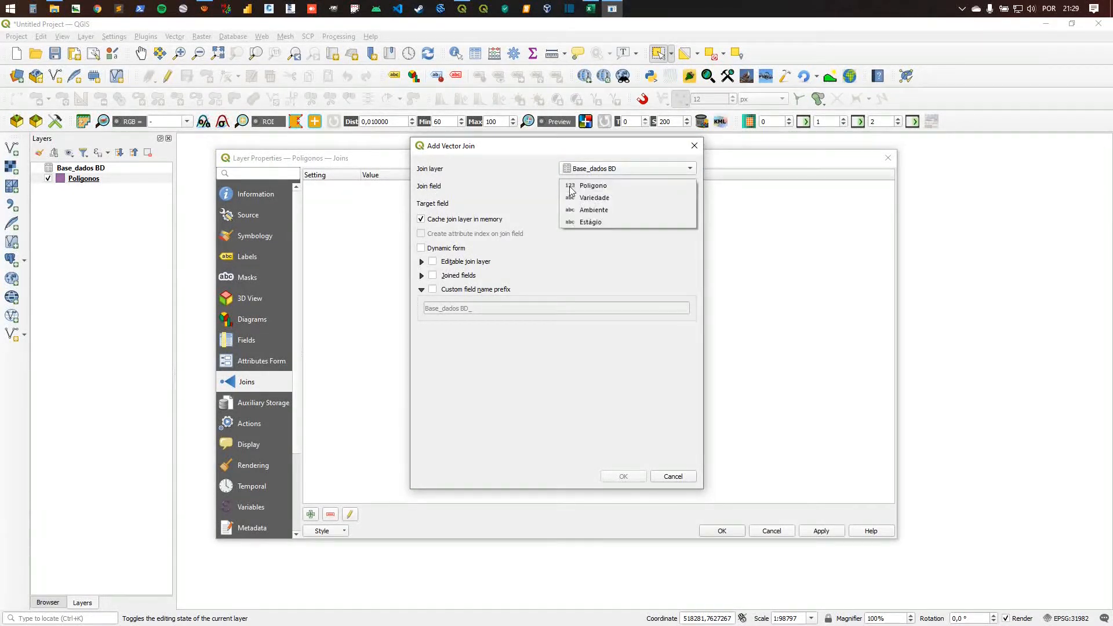
pyautogui.click(604, 187)
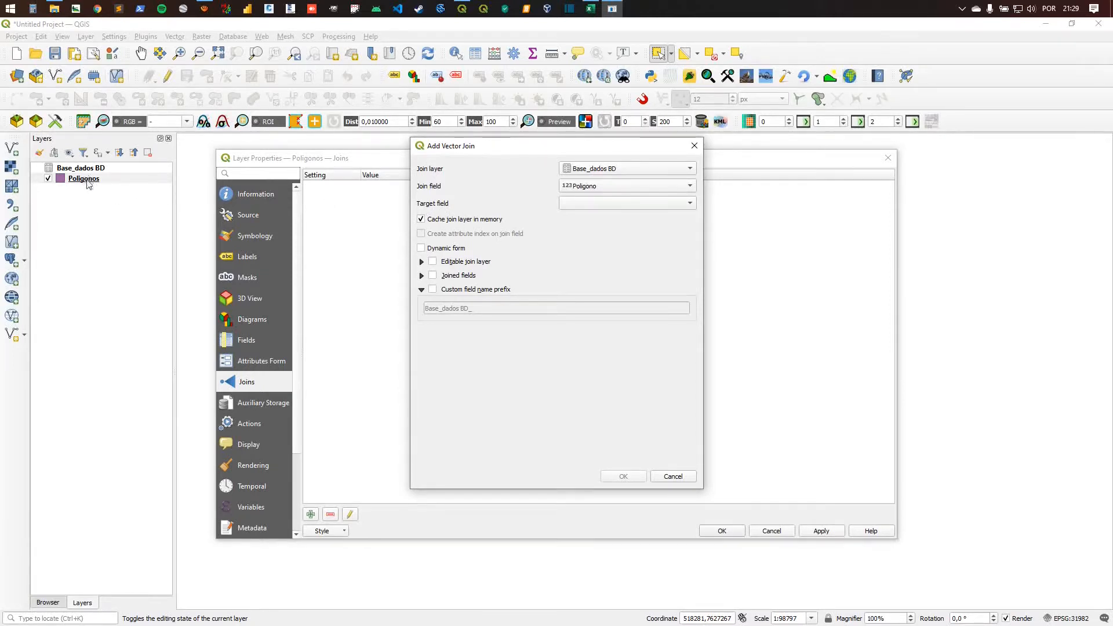
pyautogui.click(583, 203)
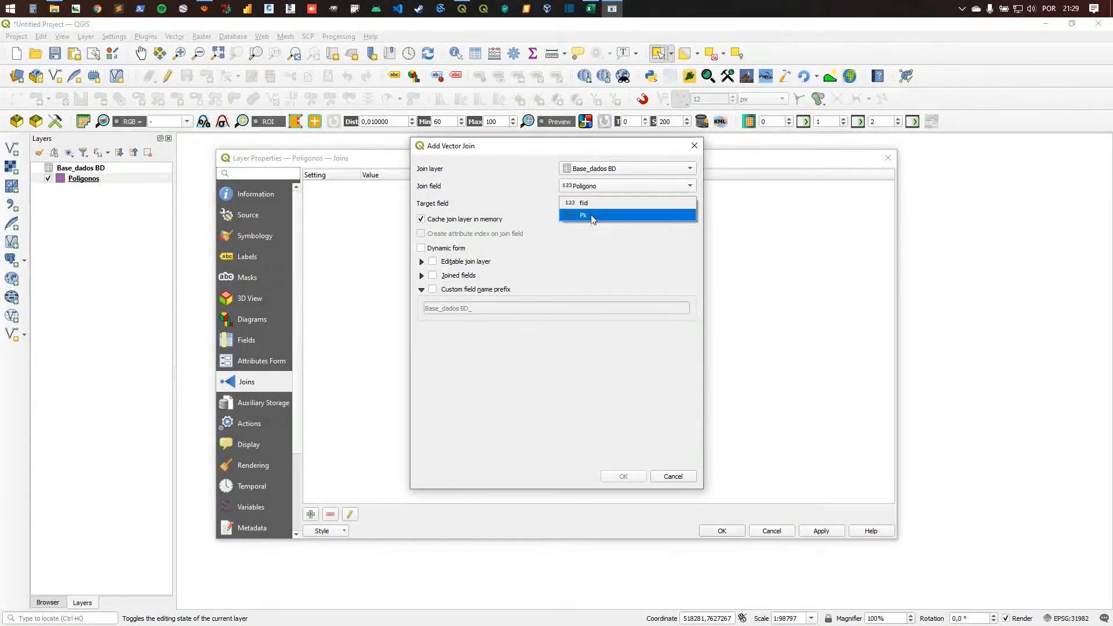
pyautogui.click(592, 215)
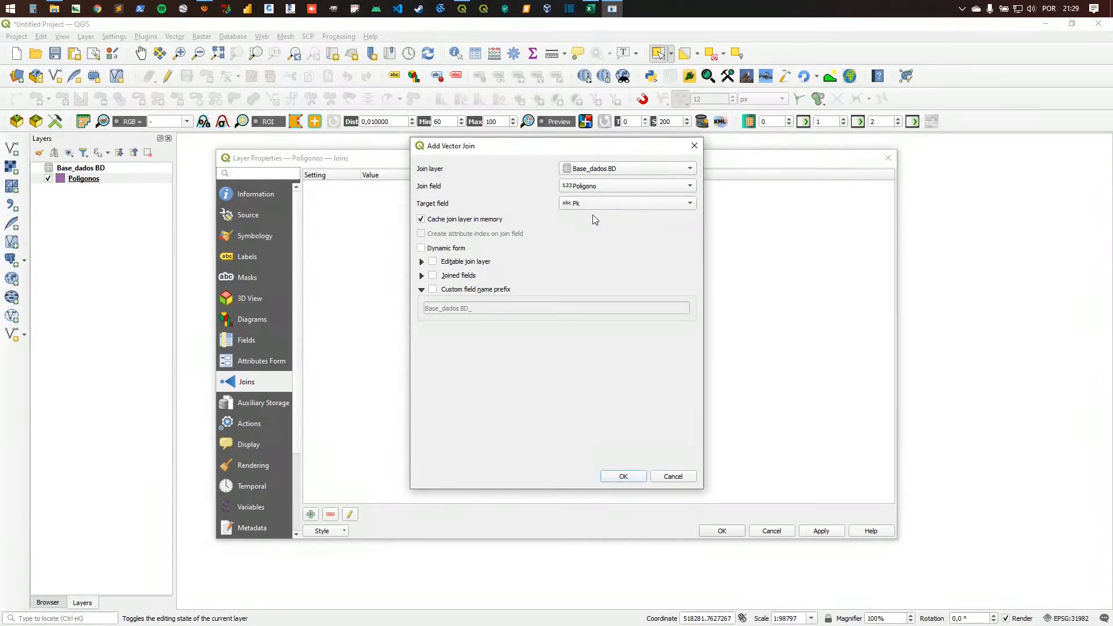
pyautogui.click(422, 276)
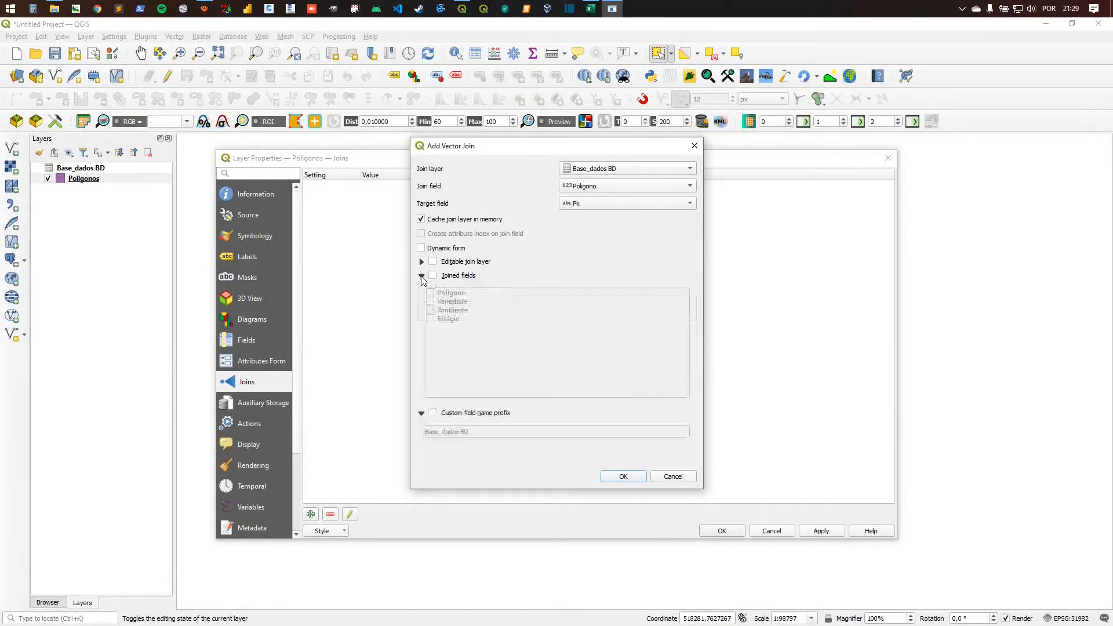
pyautogui.click(421, 276)
pyautogui.click(422, 276)
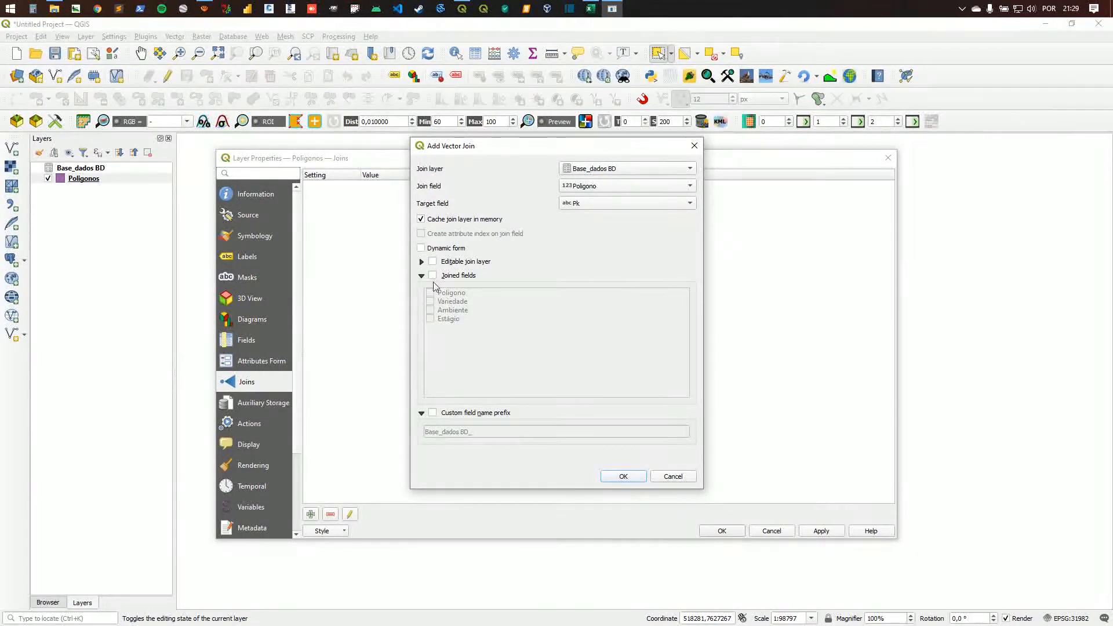
pyautogui.click(433, 276)
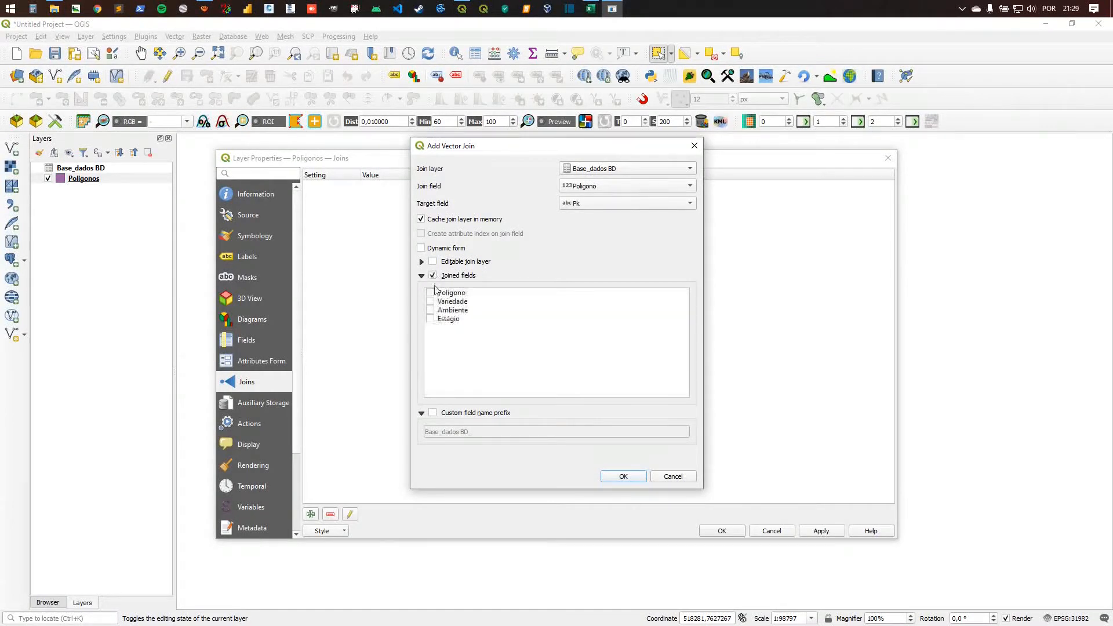
pyautogui.click(432, 276)
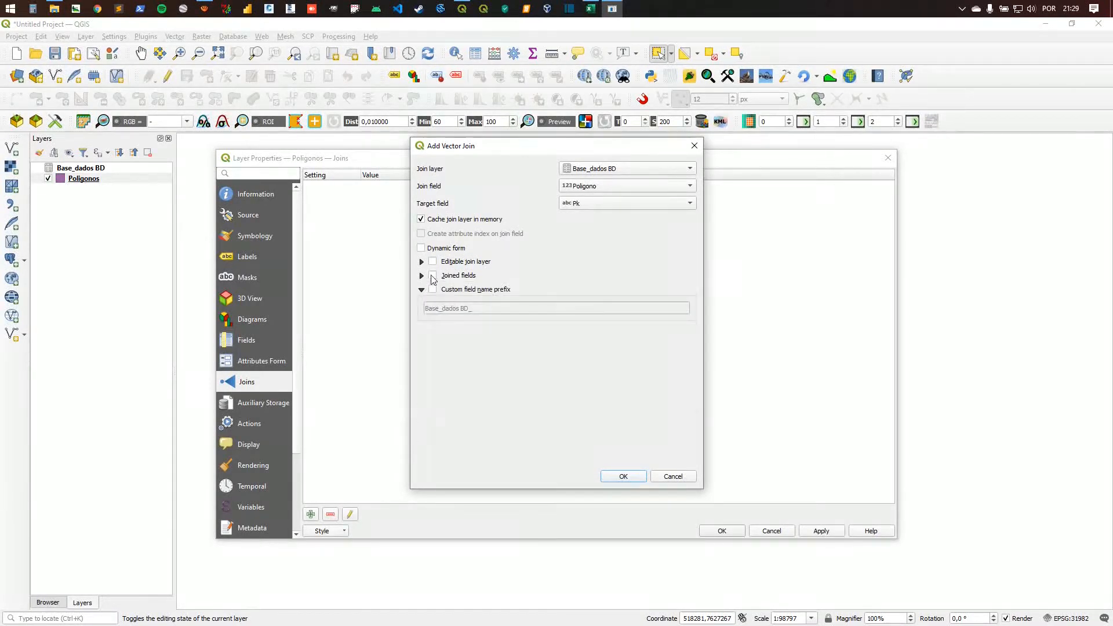
# Step: Enable a custom field name prefix of "_" for the join, and apply the join to the Poligonos layer
pyautogui.click(432, 289)
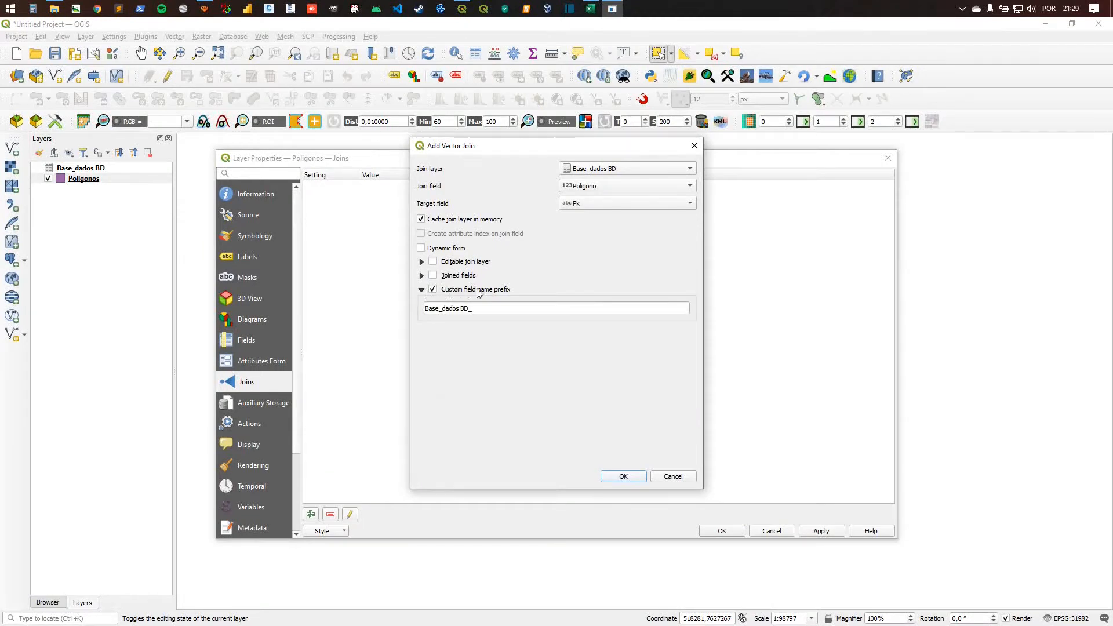
pyautogui.moveTo(472, 309); pyautogui.dragTo(422, 309)
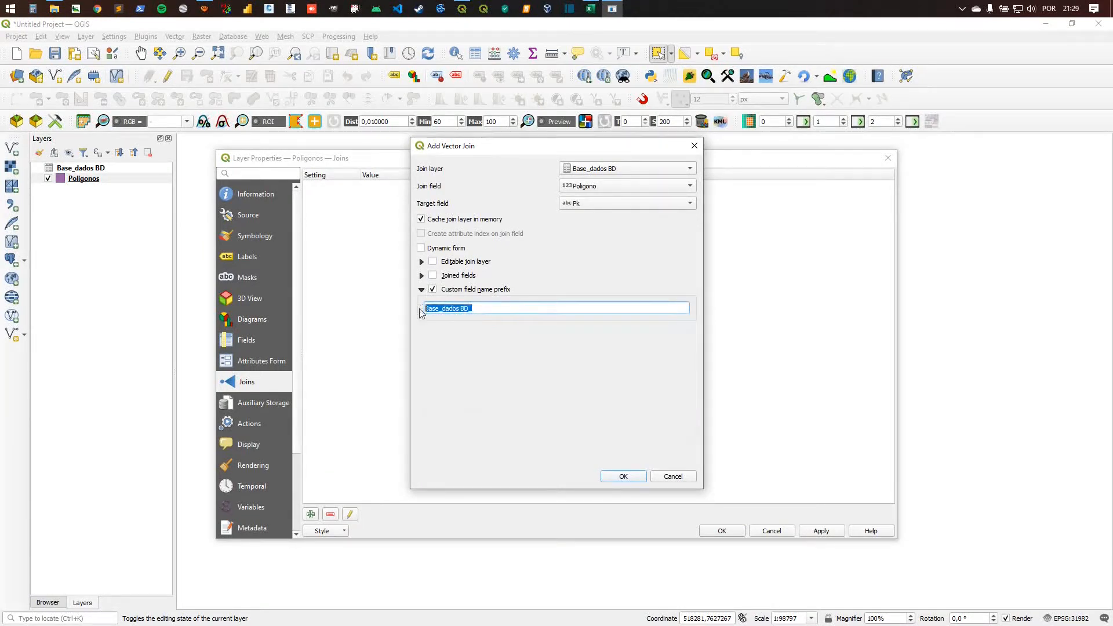
pyautogui.press('BackSpace')
pyautogui.write('_')
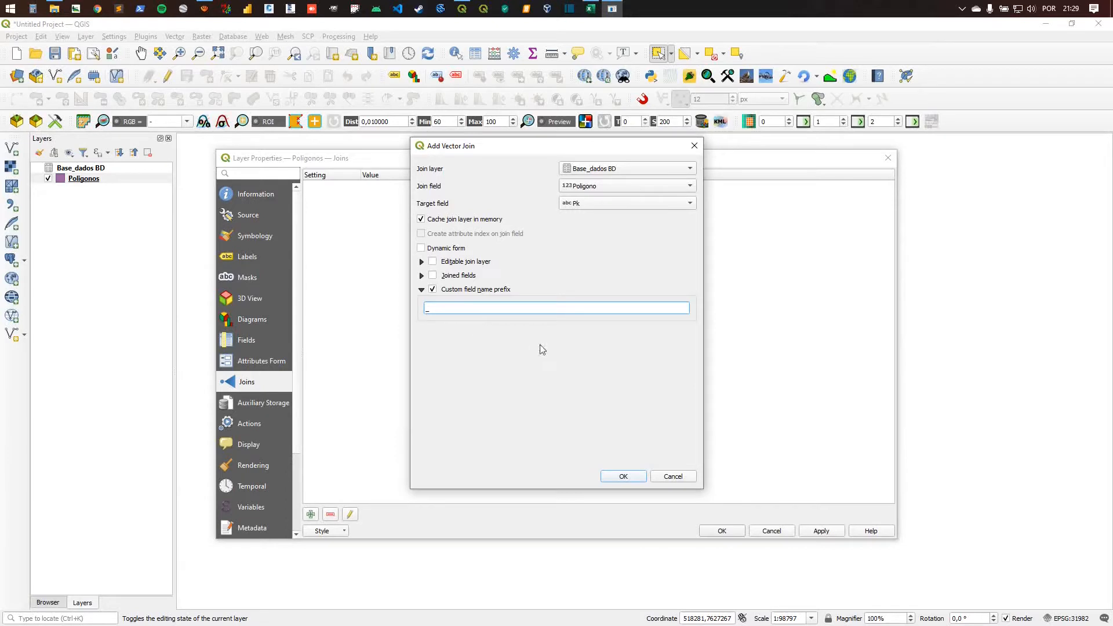
pyautogui.click(624, 477)
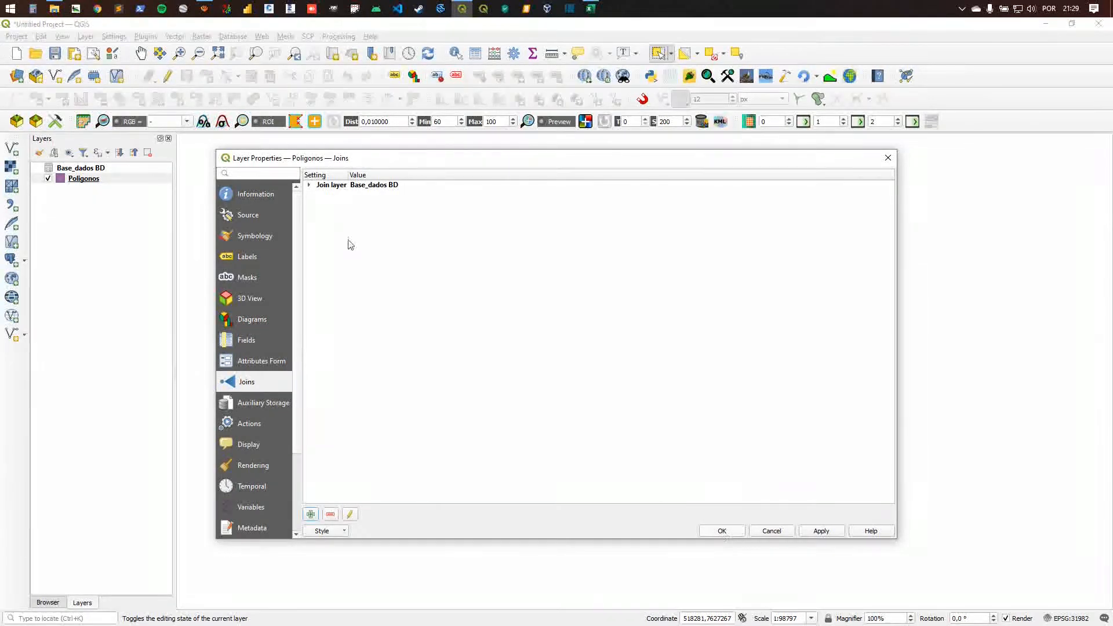
pyautogui.click(724, 530)
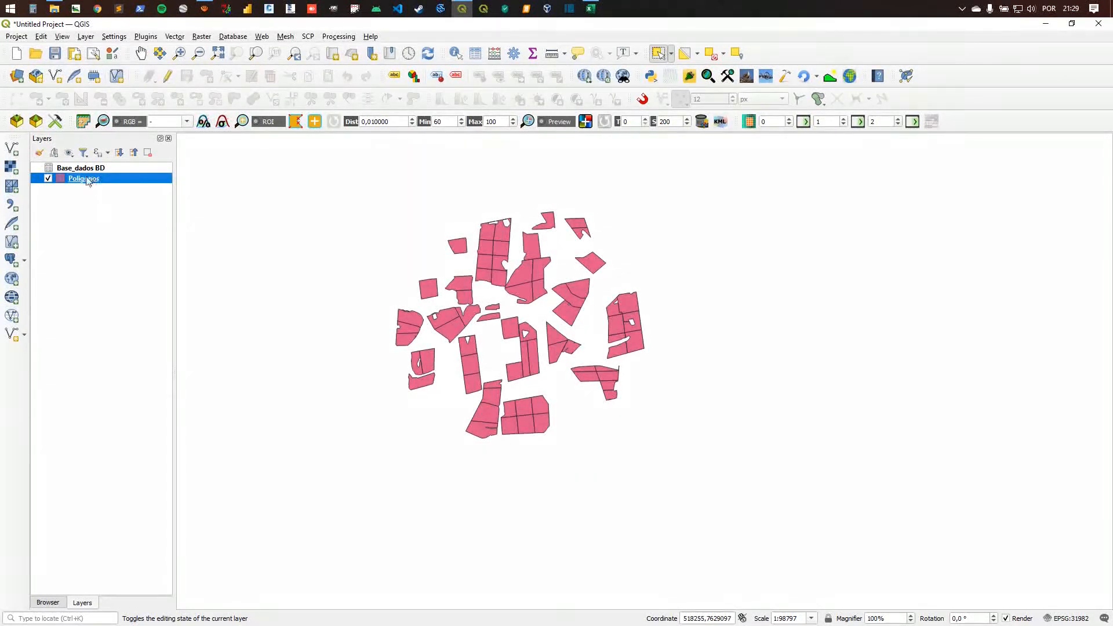
# Step: Examine the joined fields in the Poligonos attribute table, with the _Estágio and _Variedade columns widened
pyautogui.click(494, 53)
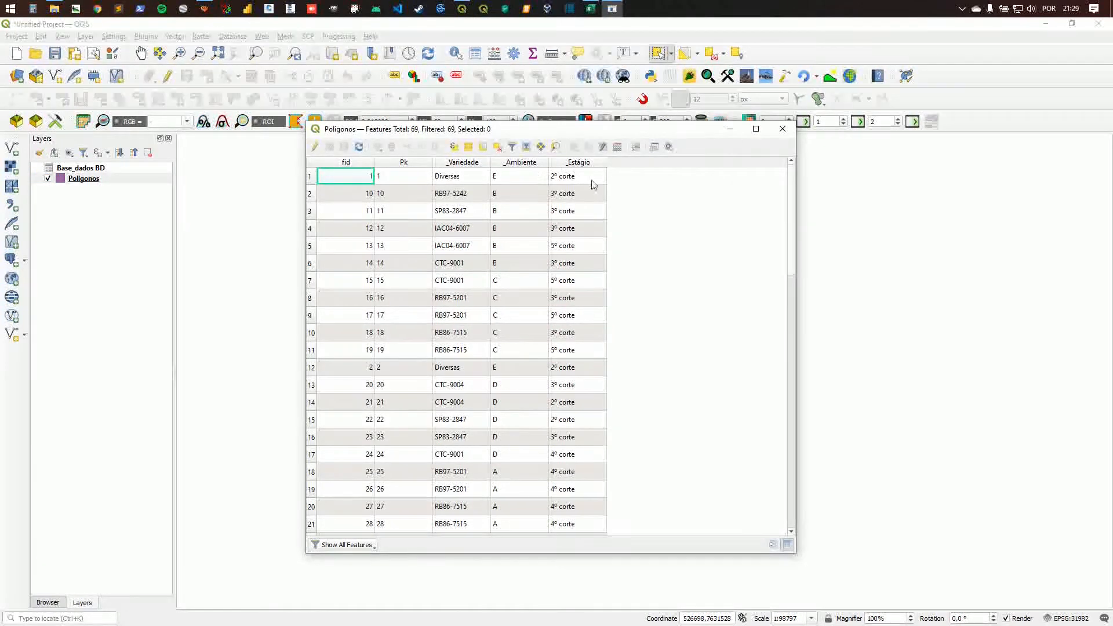
pyautogui.moveTo(607, 164); pyautogui.dragTo(635, 165)
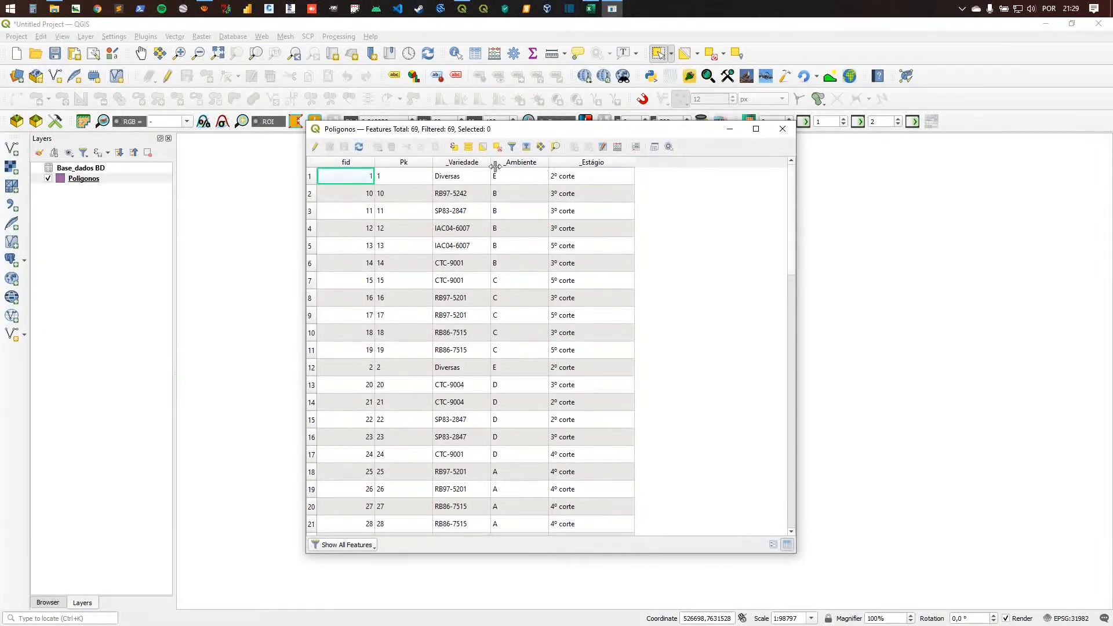
pyautogui.moveTo(491, 164); pyautogui.dragTo(506, 165)
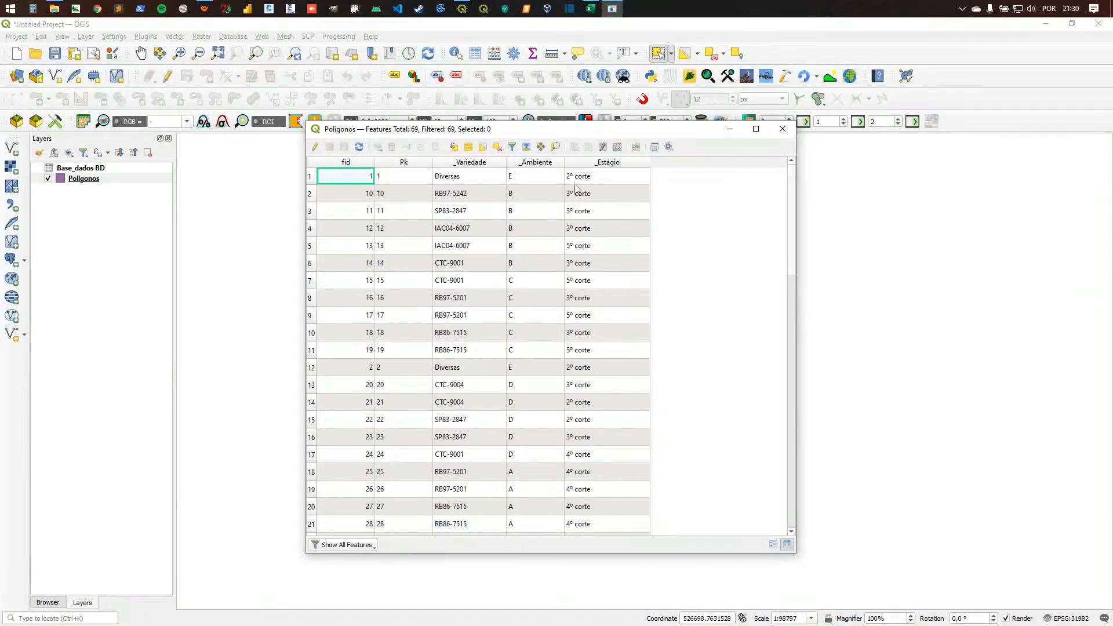
# Step: Compare the polygon 10 row of the BD sheet in Excel with the joined Poligonos attribute table, and check its further records
pyautogui.click(590, 8)
pyautogui.scroll(10, 136, 300)
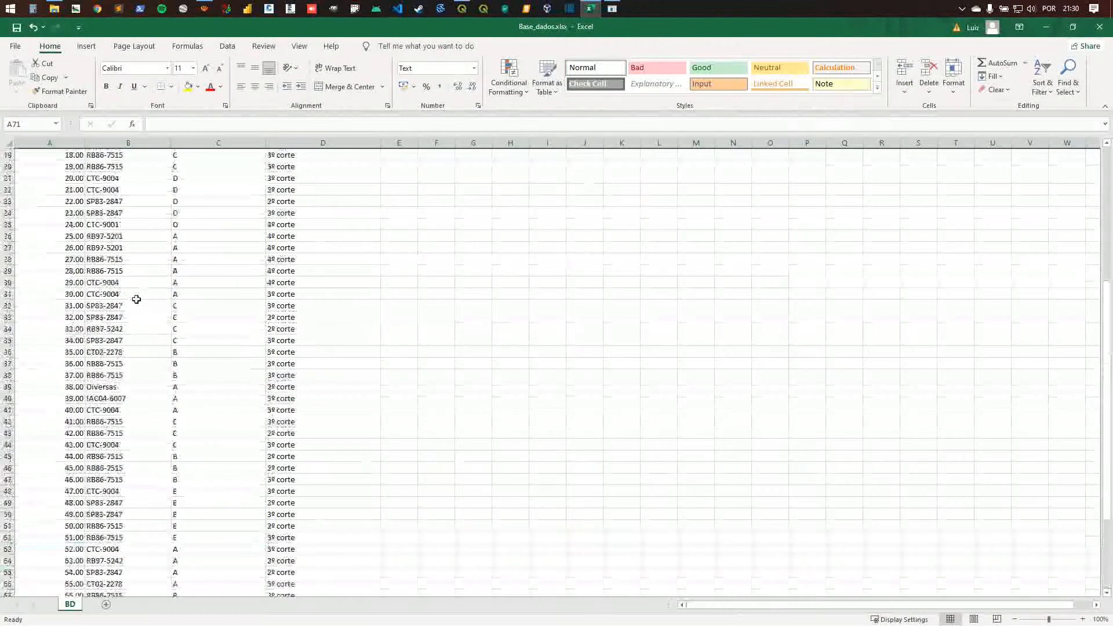
pyautogui.scroll(6, 136, 299)
pyautogui.click(8, 271)
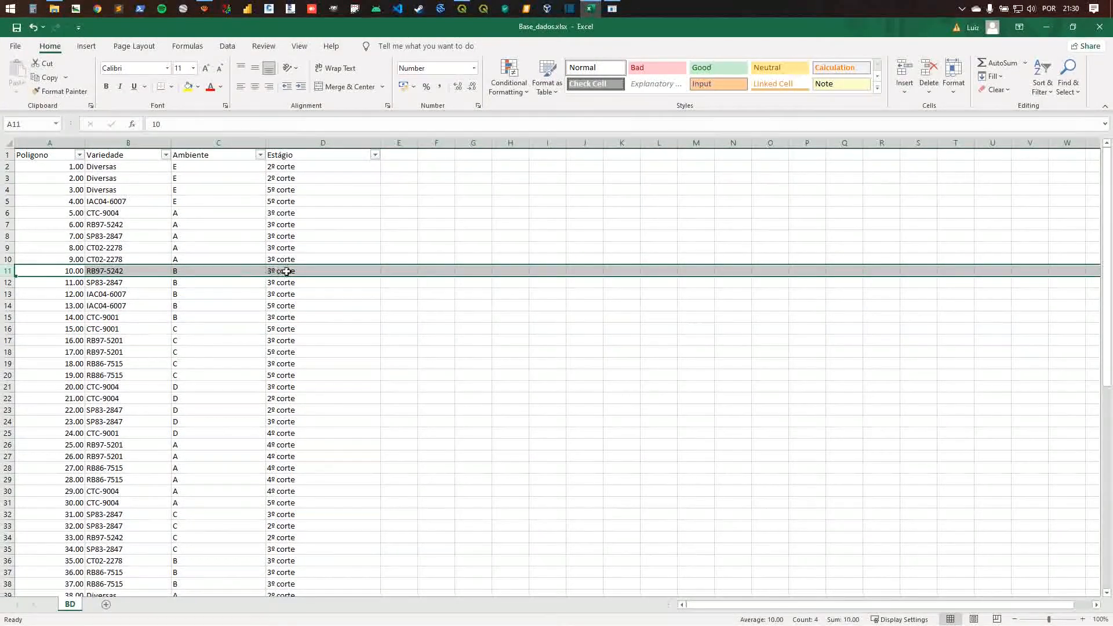
pyautogui.click(611, 8)
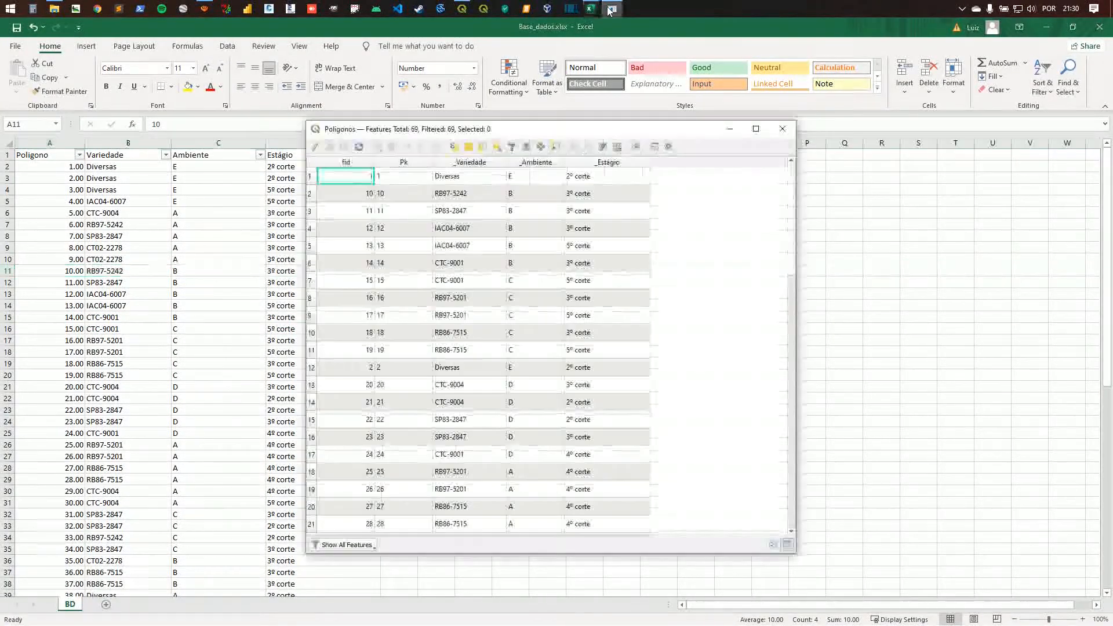
pyautogui.scroll(-6, 469, 202)
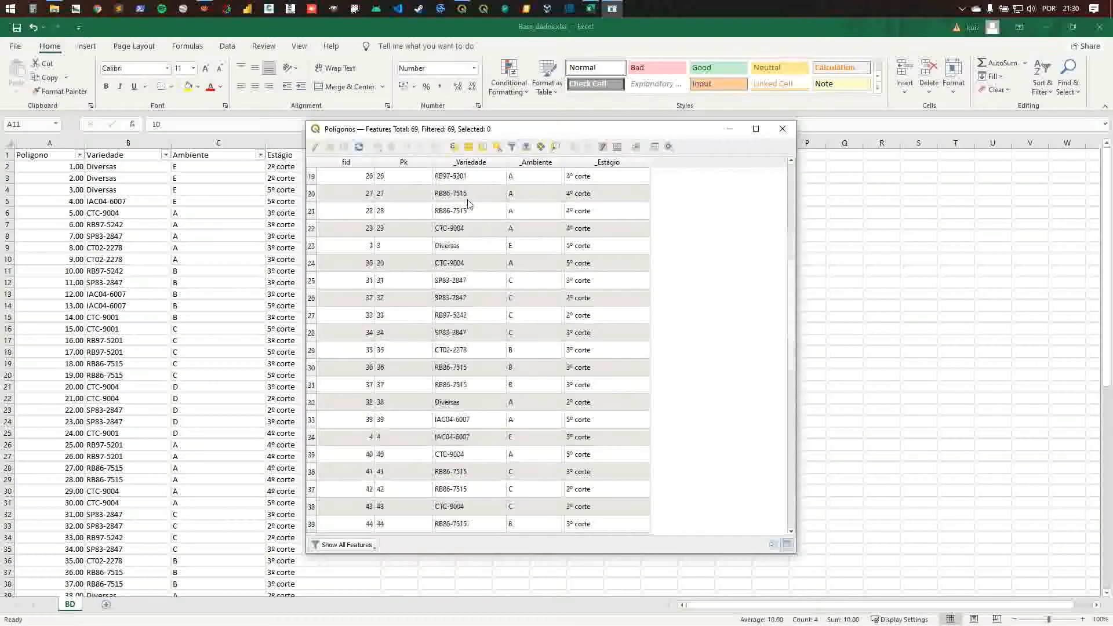
# Step: Check the remaining records of the joined Poligonos attribute table, close it, and return to QGIS
pyautogui.scroll(-10, 469, 203)
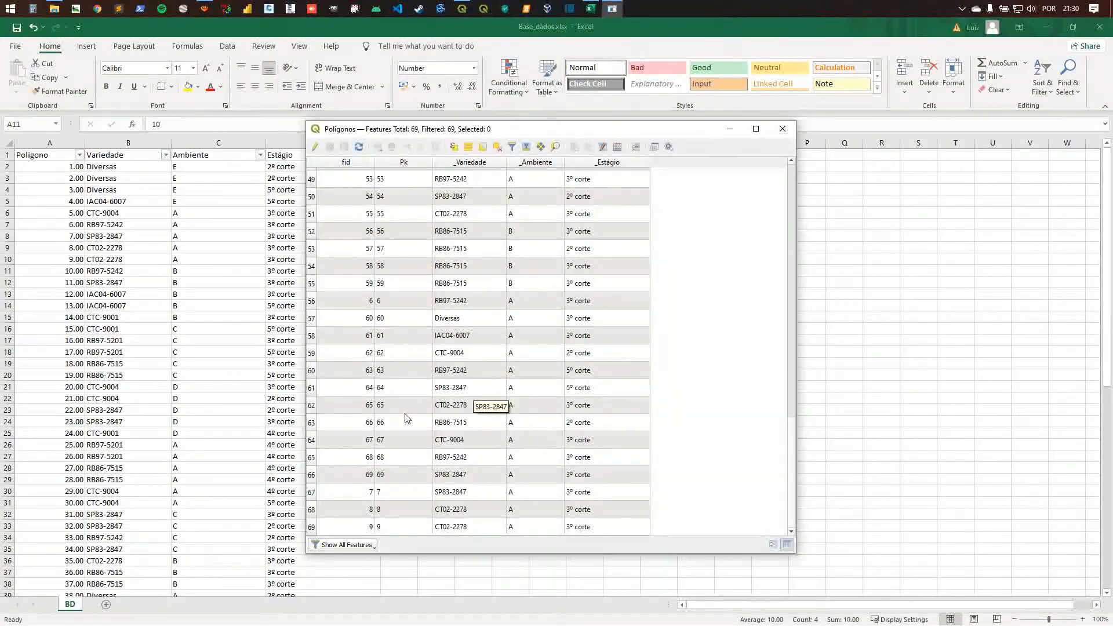
pyautogui.scroll(15, 406, 417)
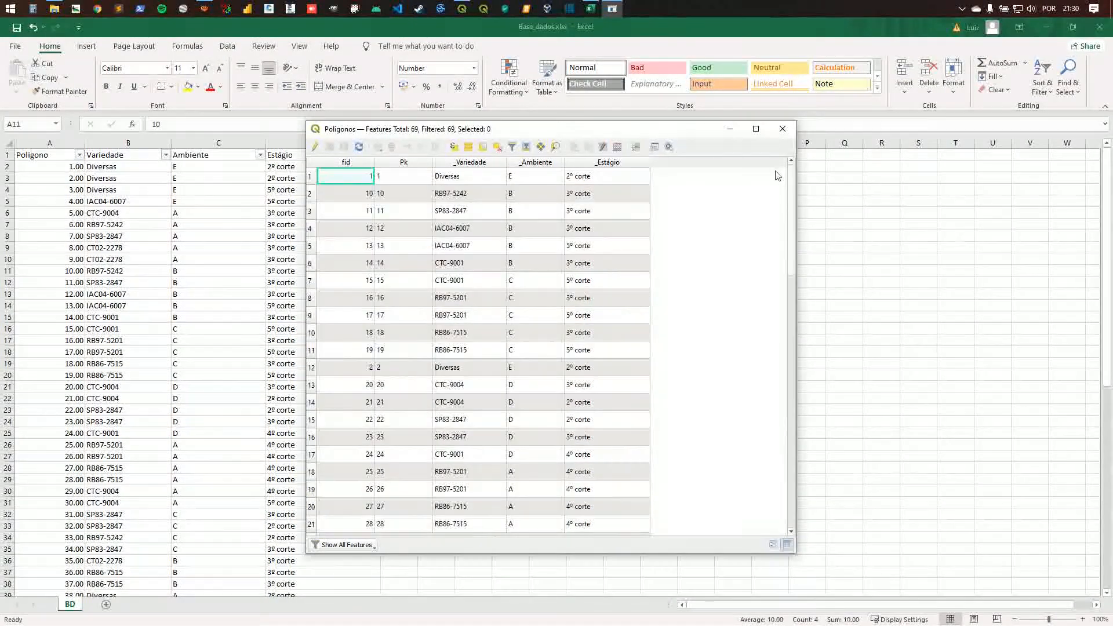
pyautogui.click(782, 128)
pyautogui.click(462, 8)
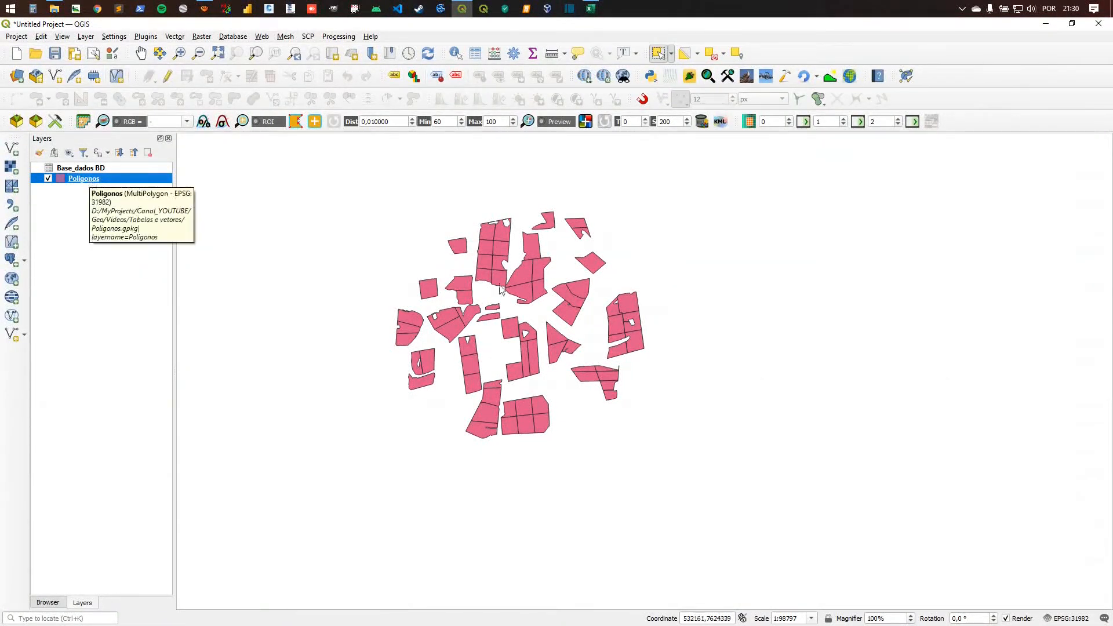
# Step: Set the Poligonos layer's symbology to Categorized by the _Variedade field, and classify its values with random colors
pyautogui.doubleClick(84, 180)
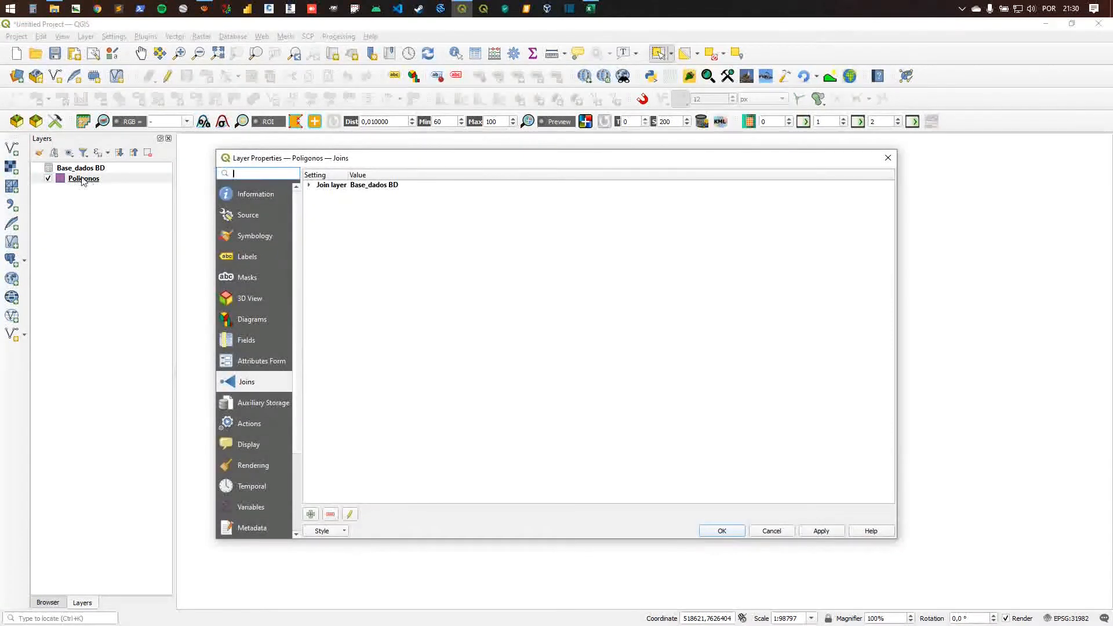
pyautogui.click(253, 236)
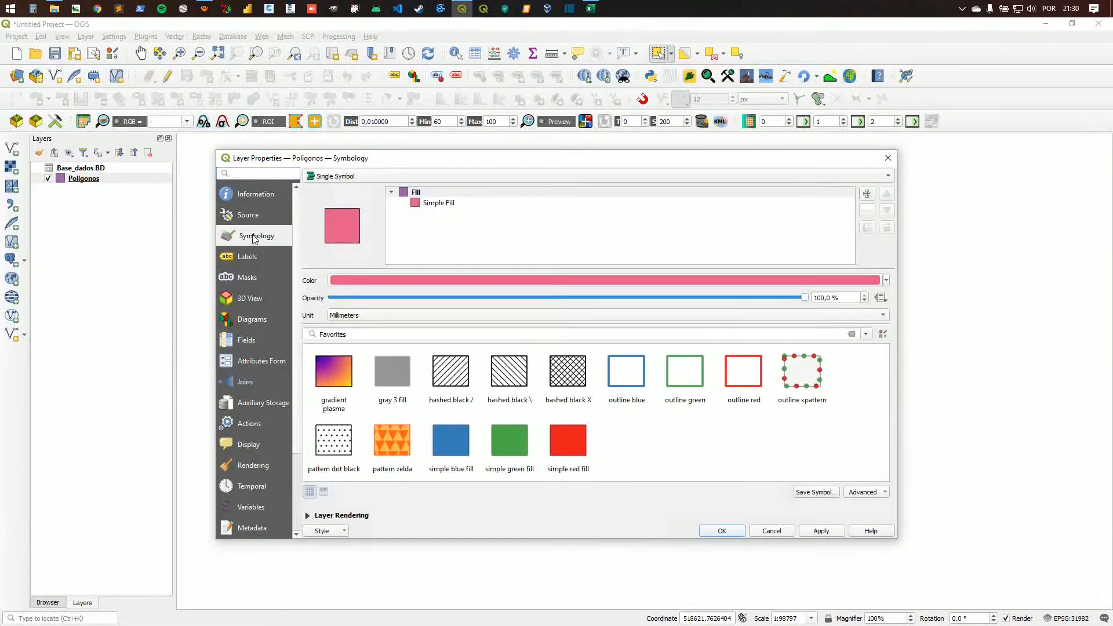
pyautogui.click(335, 177)
pyautogui.click(336, 189)
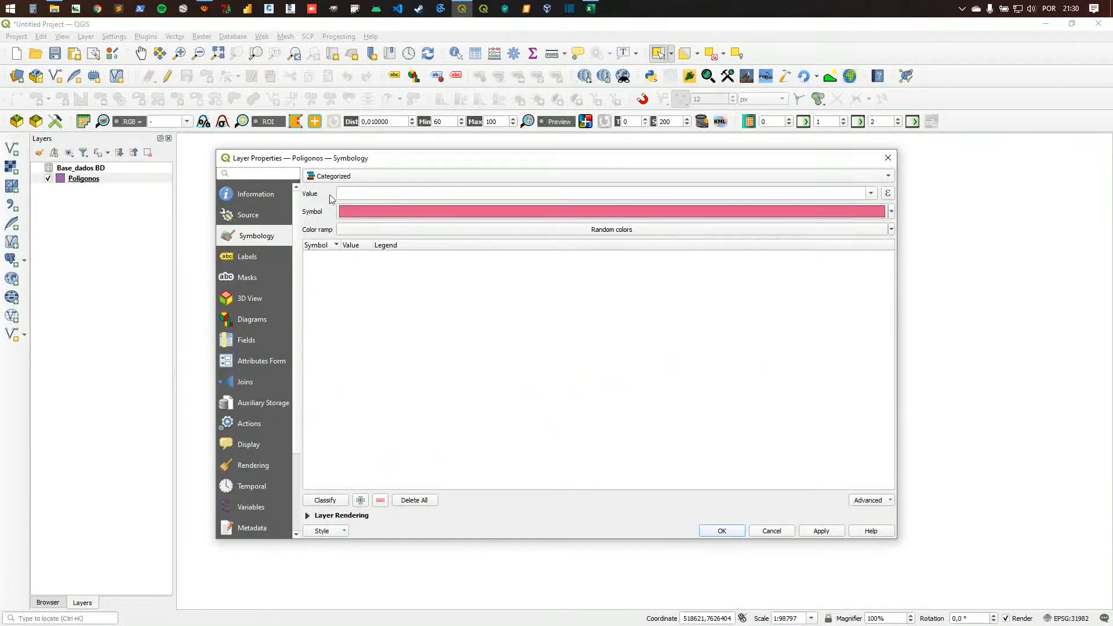
pyautogui.click(872, 194)
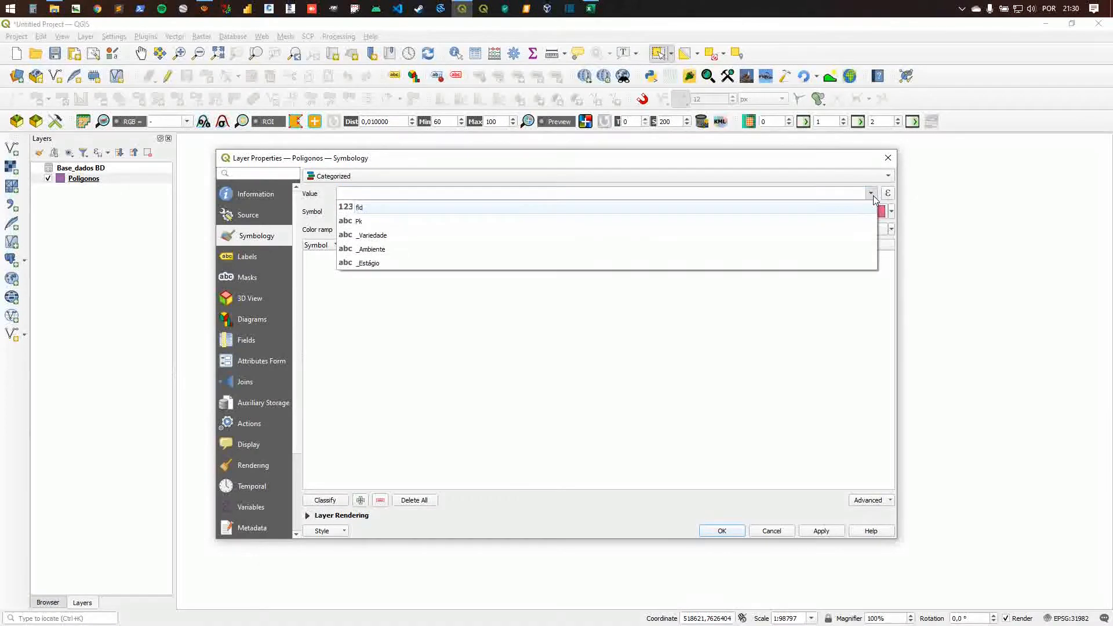
pyautogui.click(377, 235)
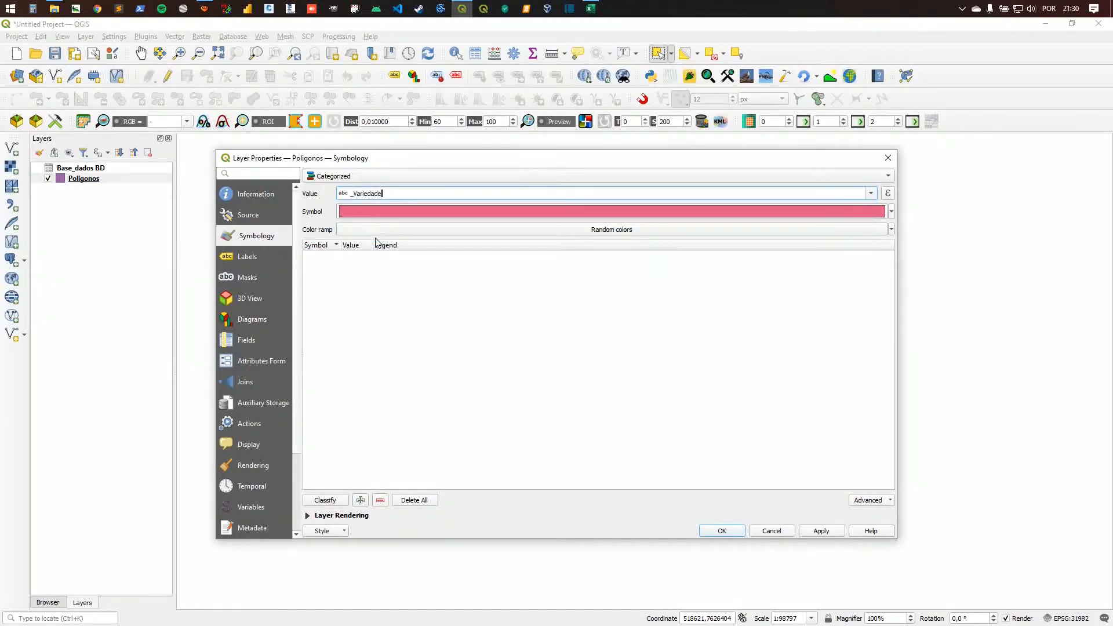
pyautogui.click(339, 501)
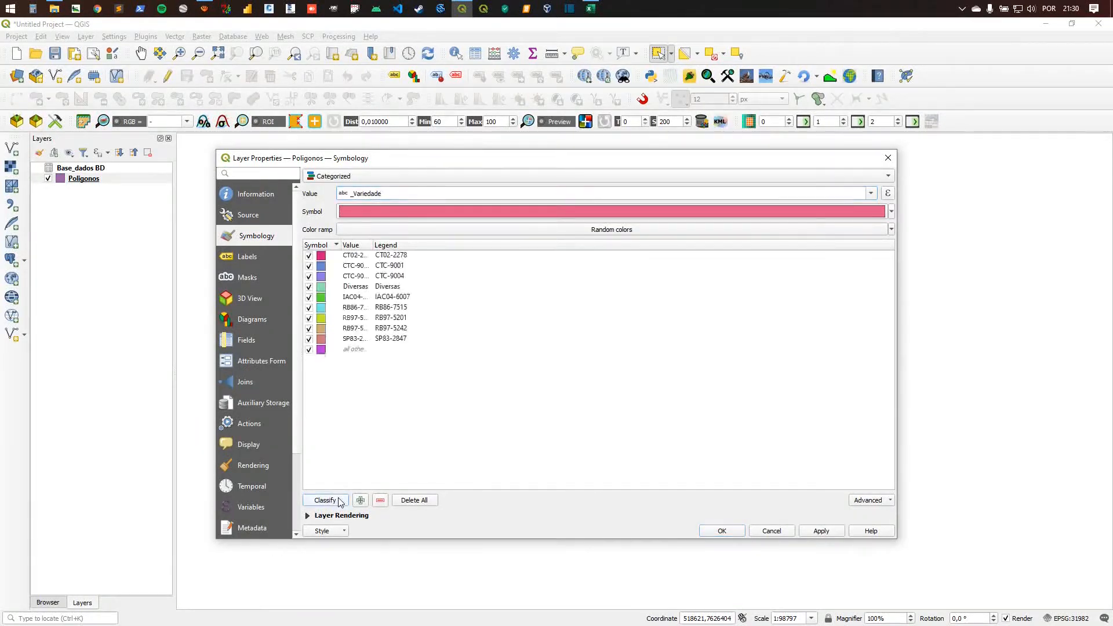
# Step: Remove the "all other values" category from the Poligonos classification, and apply the categorized style to the layer
pyautogui.click(360, 350)
pyautogui.moveTo(372, 245); pyautogui.dragTo(426, 245)
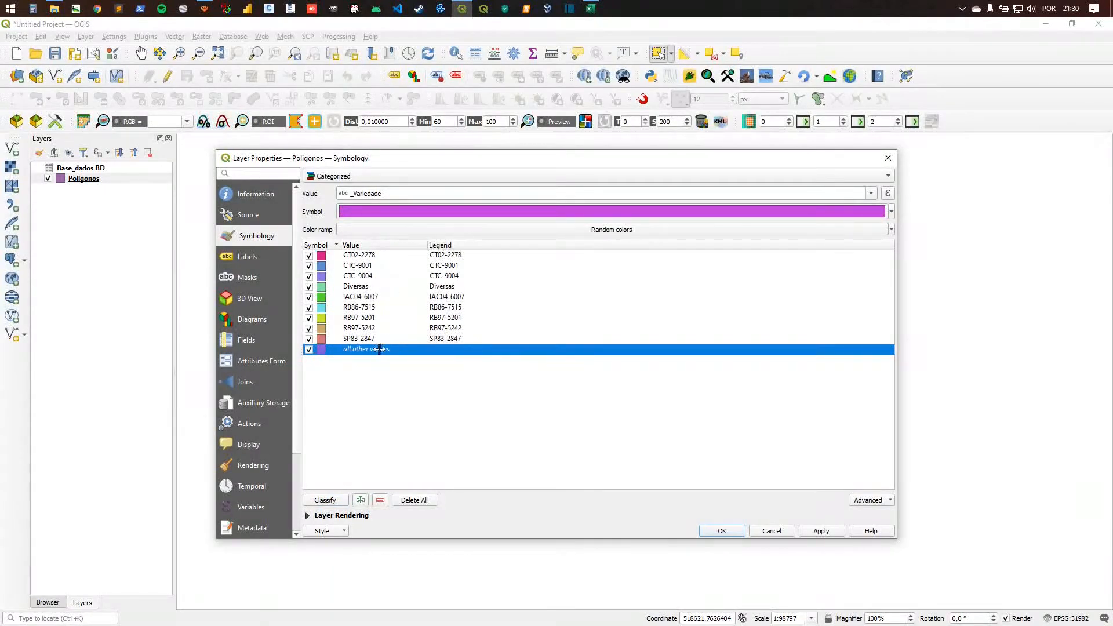
pyautogui.click(380, 501)
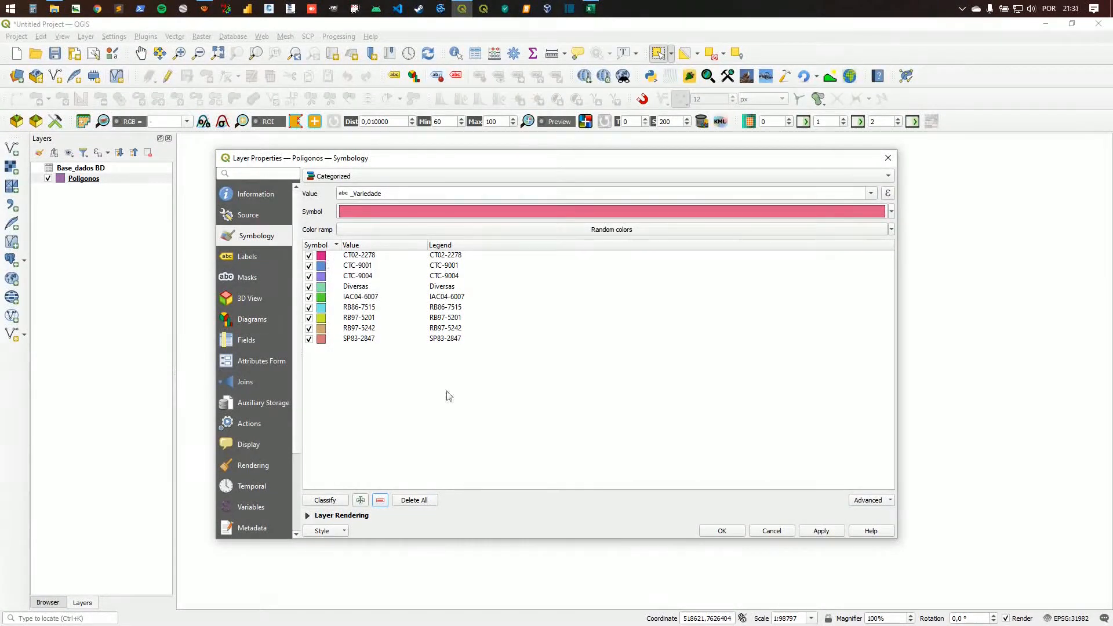
pyautogui.click(722, 531)
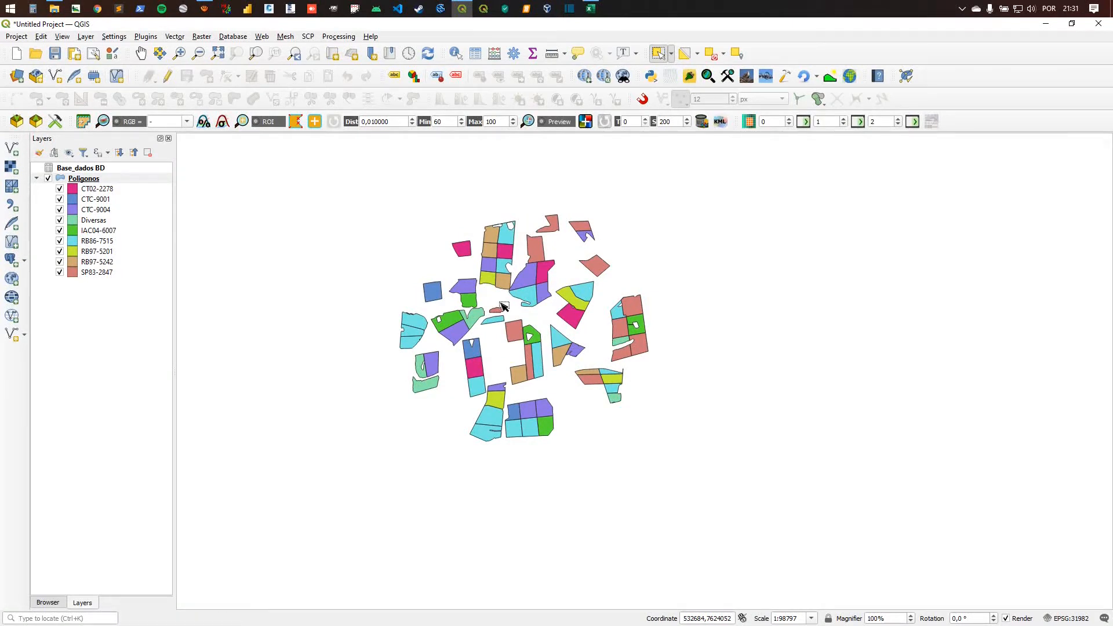
# Step: Review the joined fields of Poligonos in its attribute table and in the field list of its layer properties
pyautogui.click(88, 178)
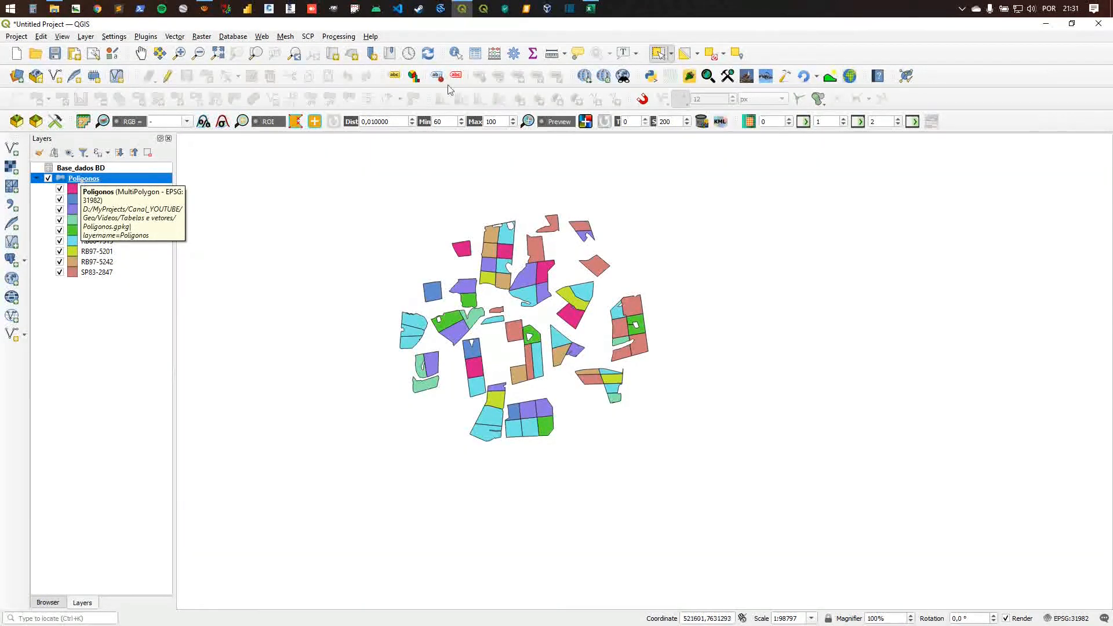
pyautogui.click(475, 54)
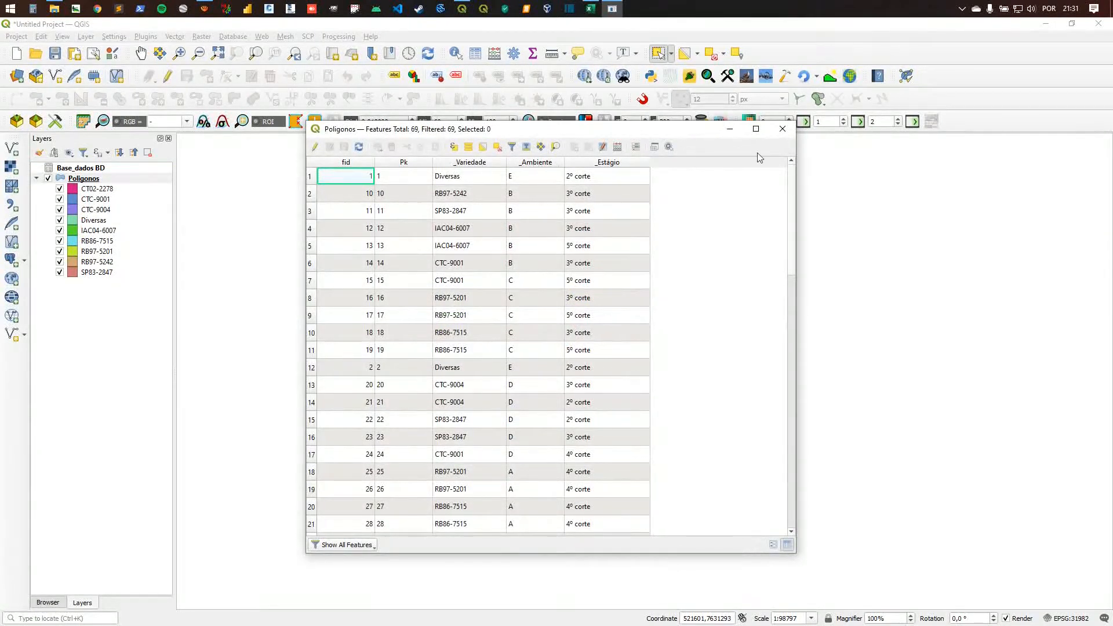
pyautogui.click(783, 129)
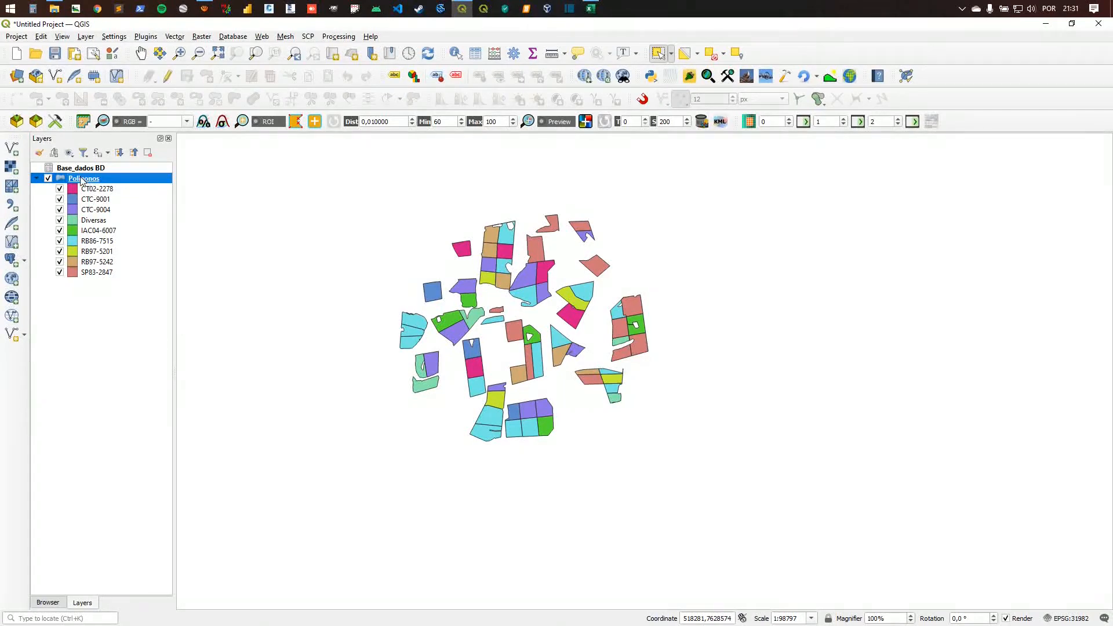
pyautogui.doubleClick(81, 179)
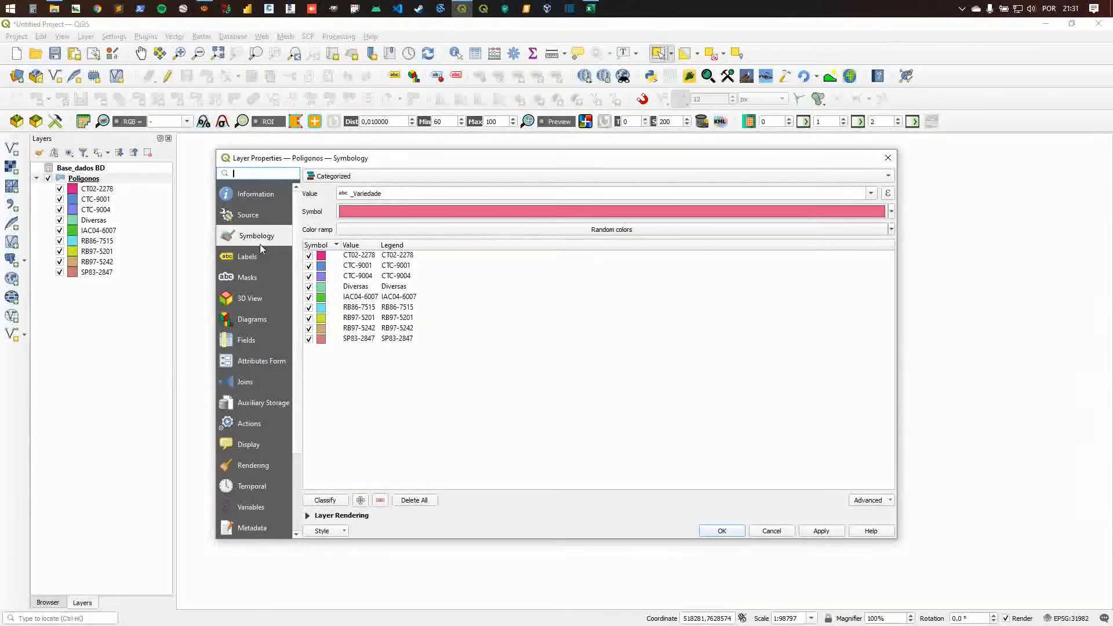
pyautogui.click(246, 340)
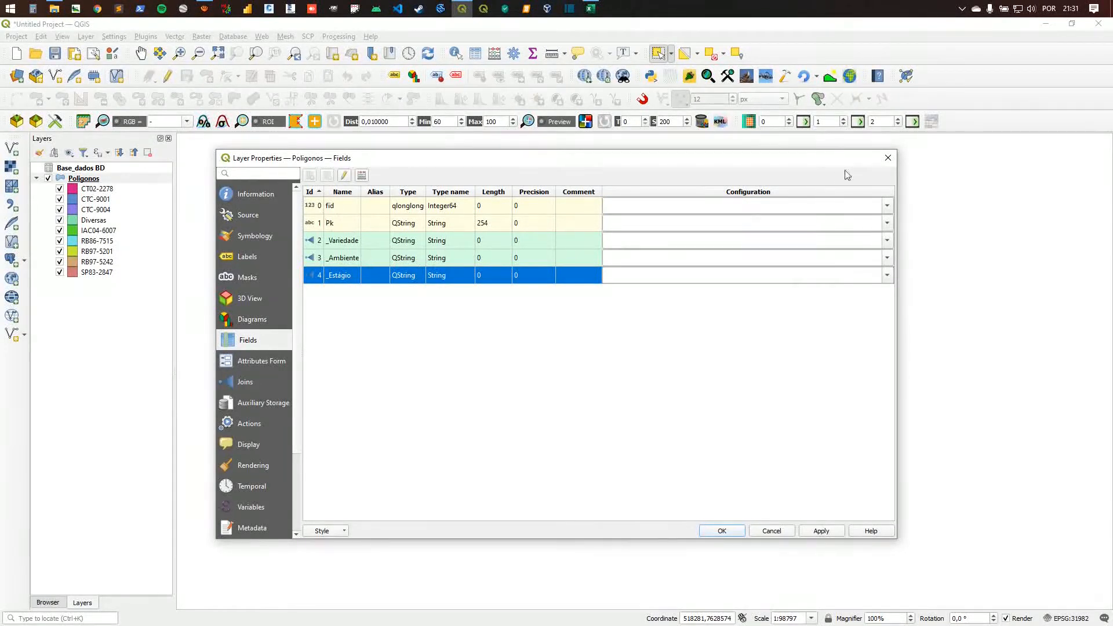
pyautogui.click(888, 158)
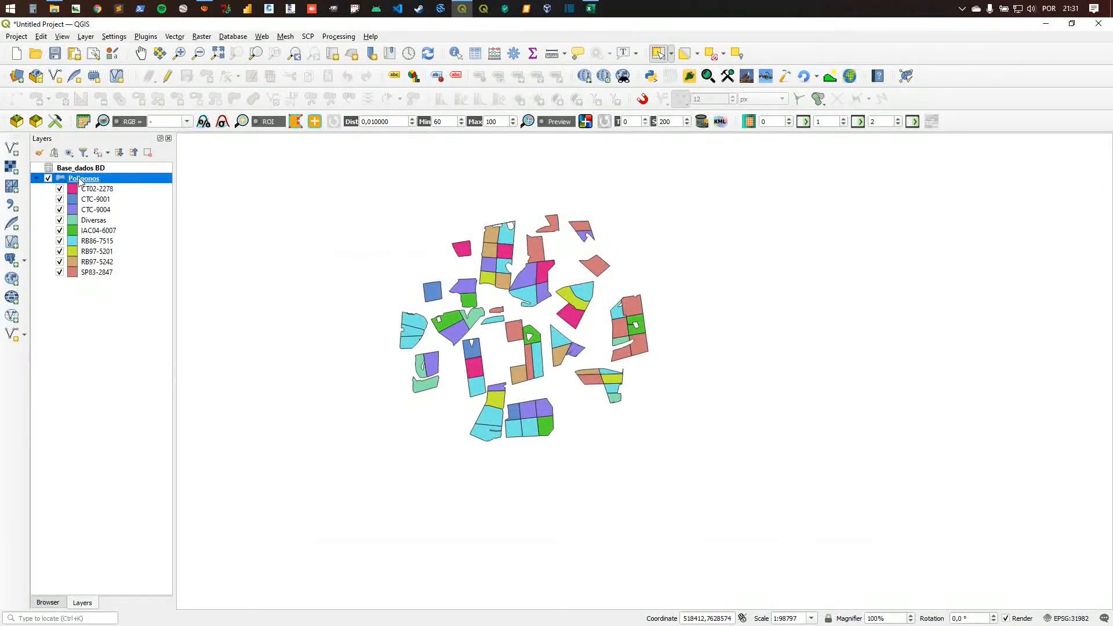
# Step: Examine the options for exporting Poligonos with its joined fields to a new vector file, glance at the Excel source, and close without exporting
pyautogui.rightClick(80, 181)
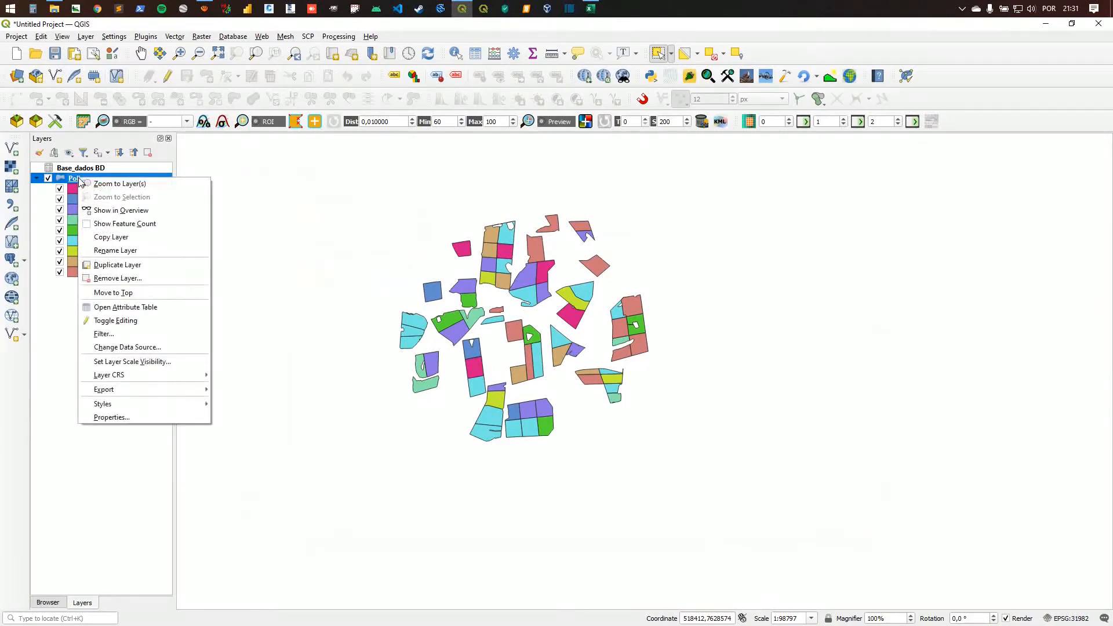
pyautogui.moveTo(145, 390)
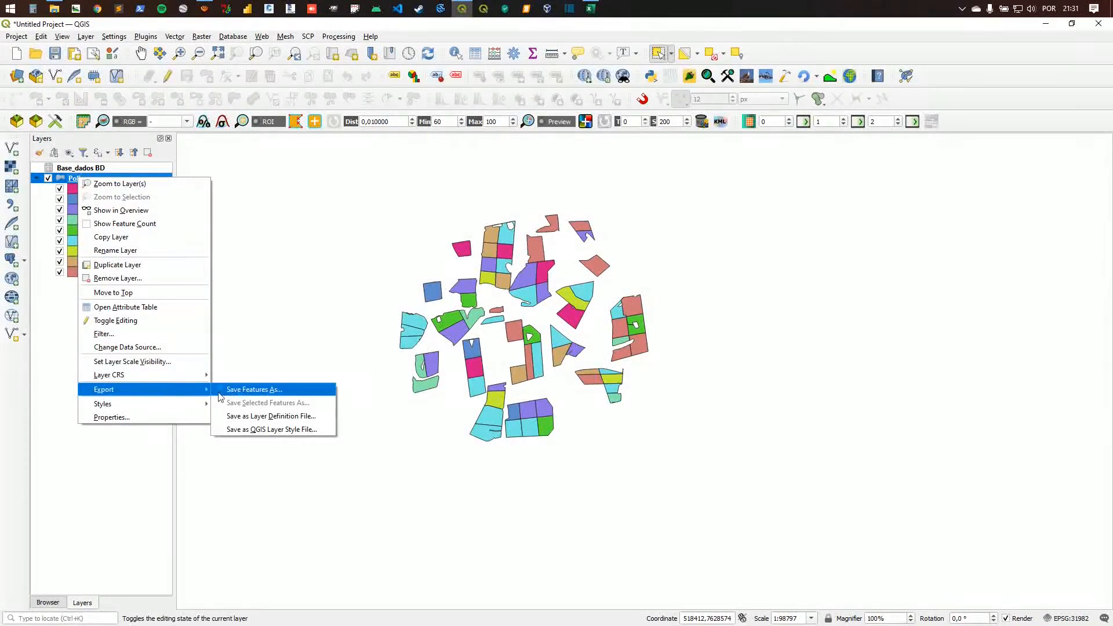
pyautogui.click(250, 394)
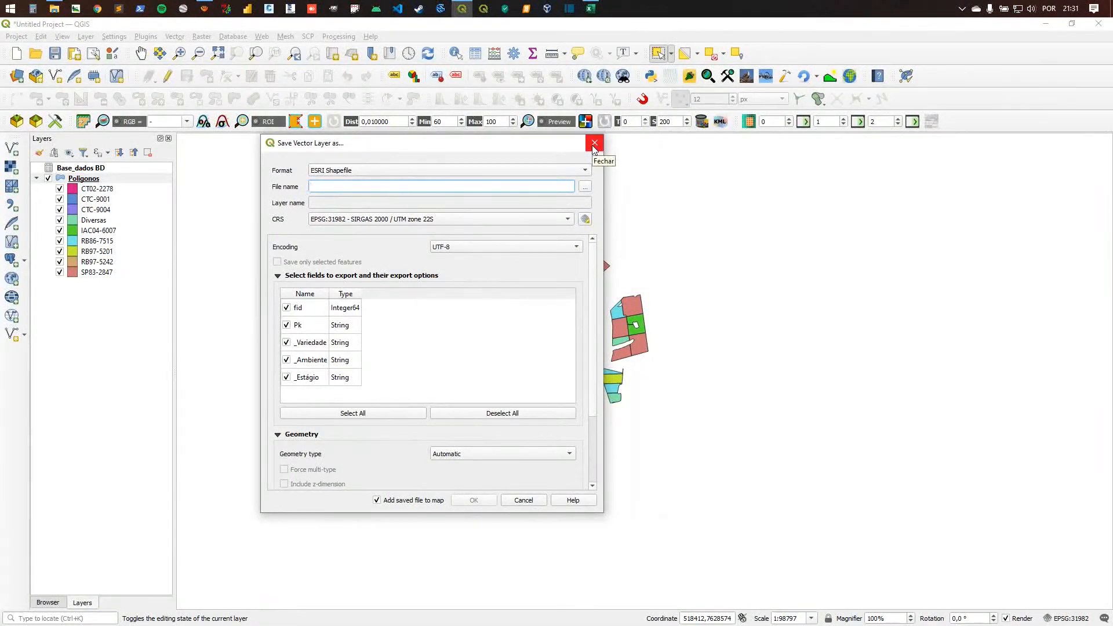
pyautogui.click(591, 8)
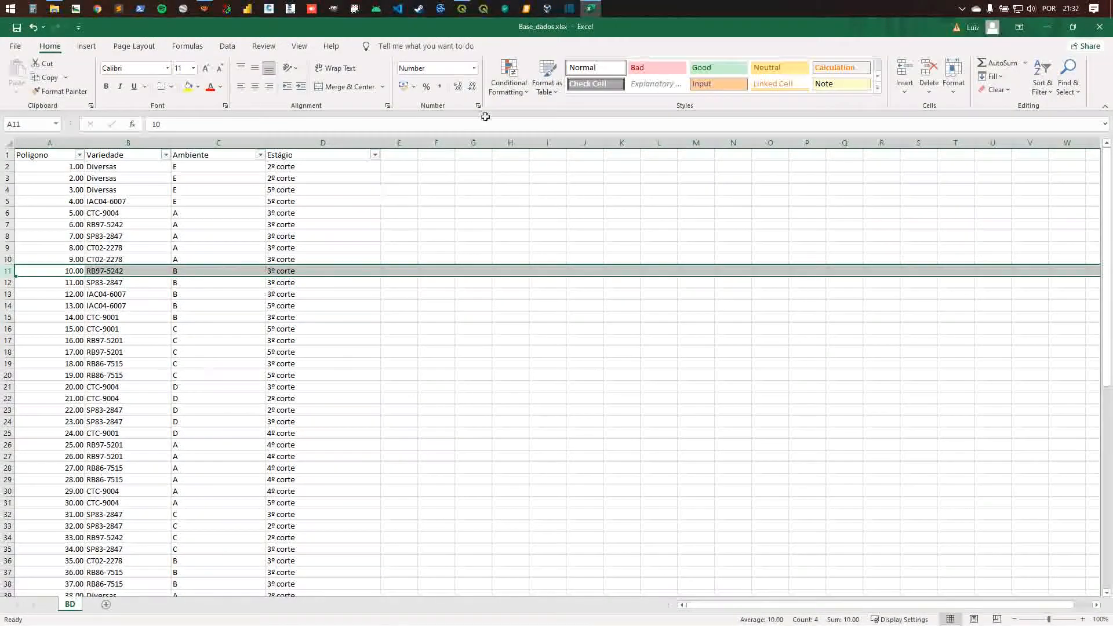
pyautogui.click(462, 8)
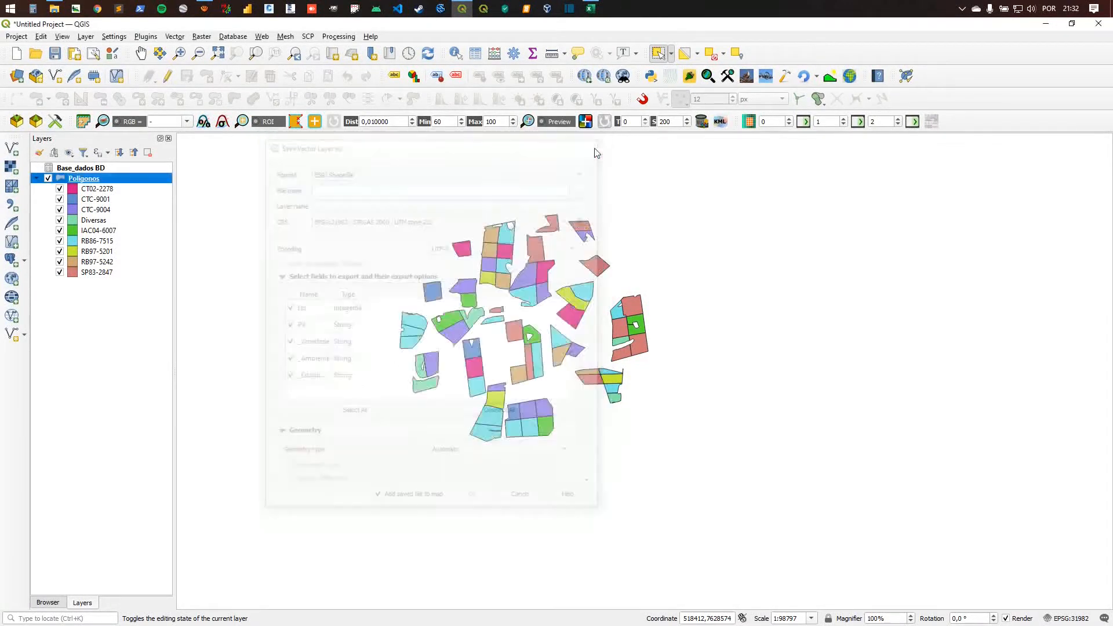
pyautogui.click(595, 143)
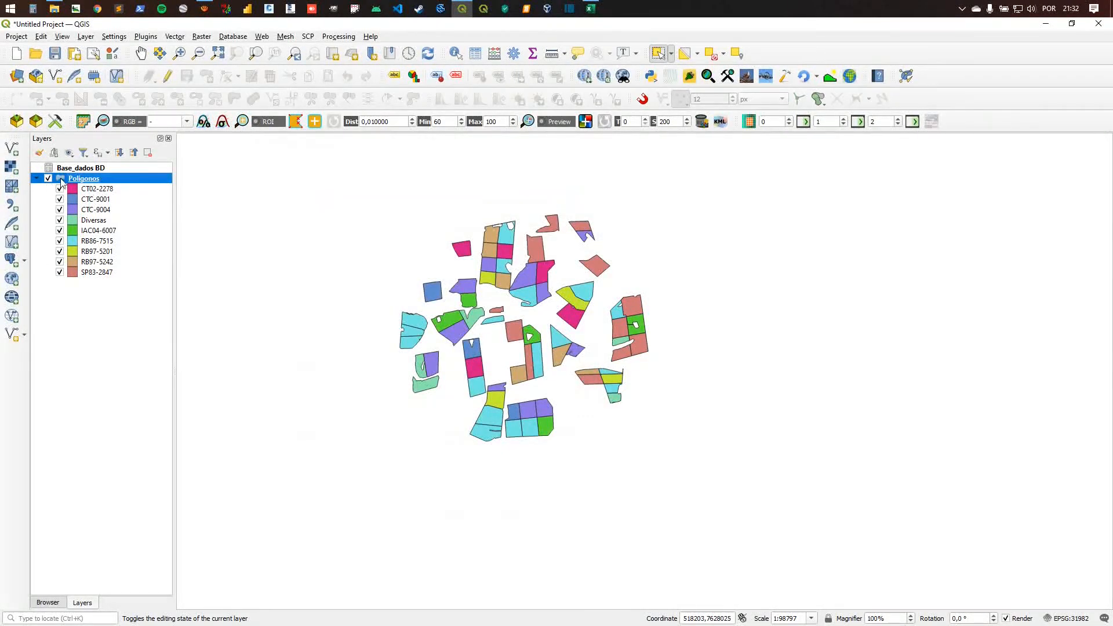
# Step: Select the Base_dados BD table and collapse the category legend of the Poligonos layer
pyautogui.click(80, 169)
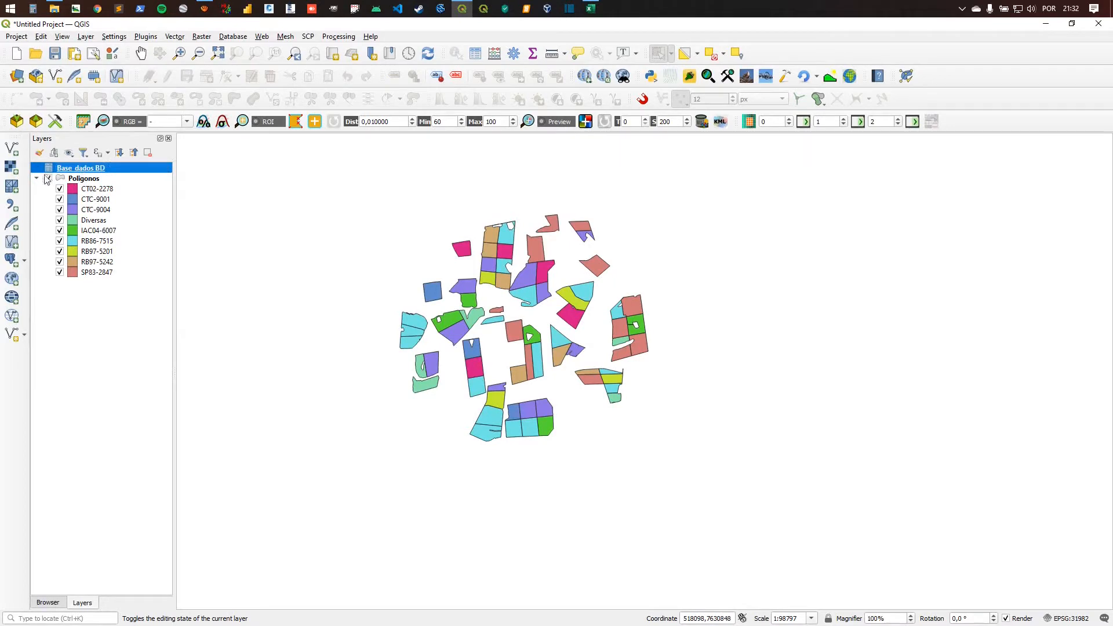
pyautogui.click(37, 178)
pyautogui.click(37, 178)
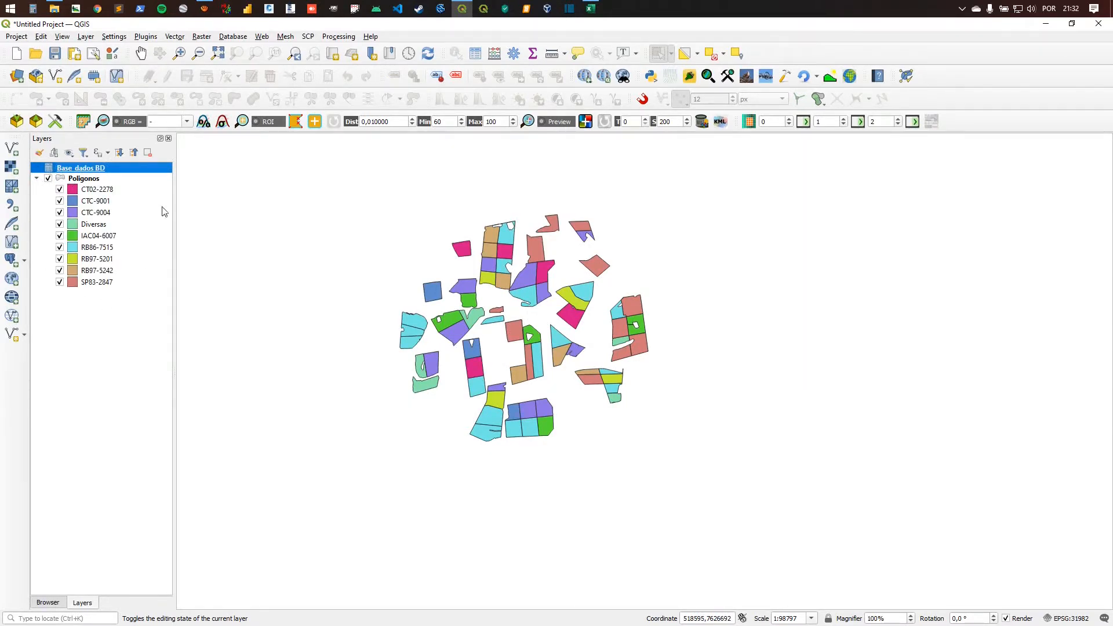
pyautogui.click(37, 179)
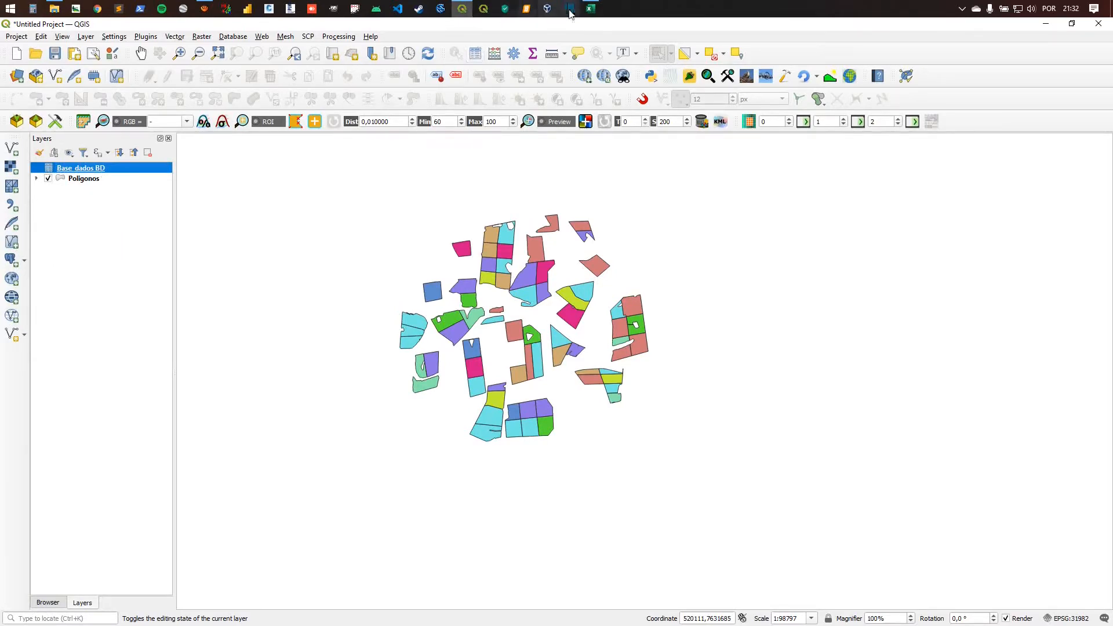
# Step: Switch to Excel and review the polygon records on the BD sheet down to the last row
pyautogui.click(591, 9)
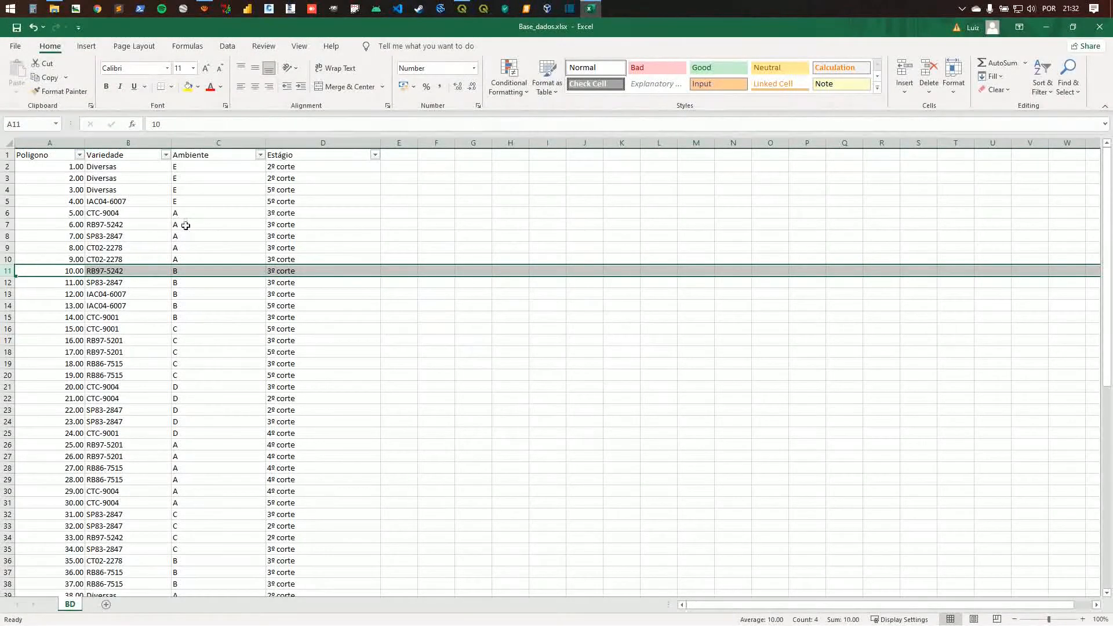
pyautogui.scroll(-14, 185, 225)
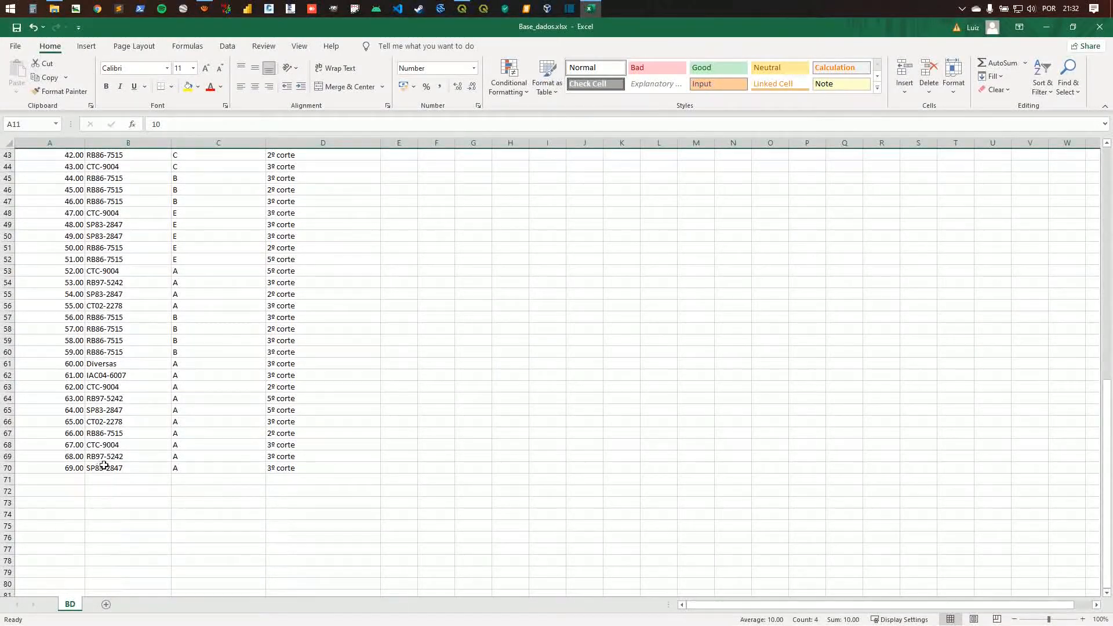
pyautogui.scroll(14, 108, 461)
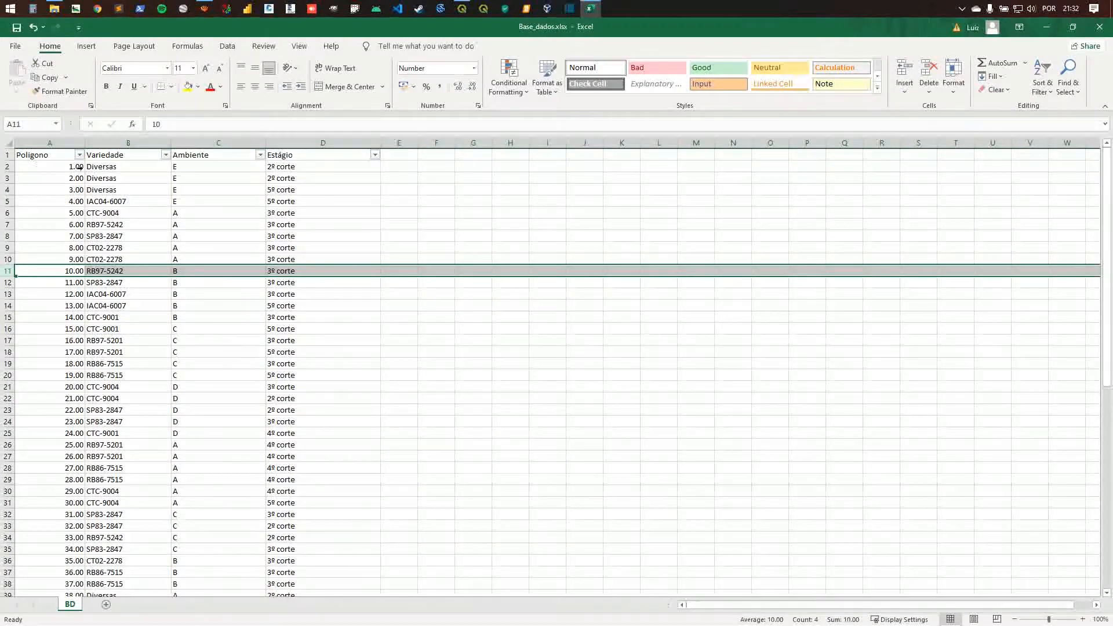
# Step: Replace polygon 1's Variedade in B2 with IAC04-6007 copied from B5, save Base_dados.xlsx, and return to QGIS
pyautogui.click(116, 167)
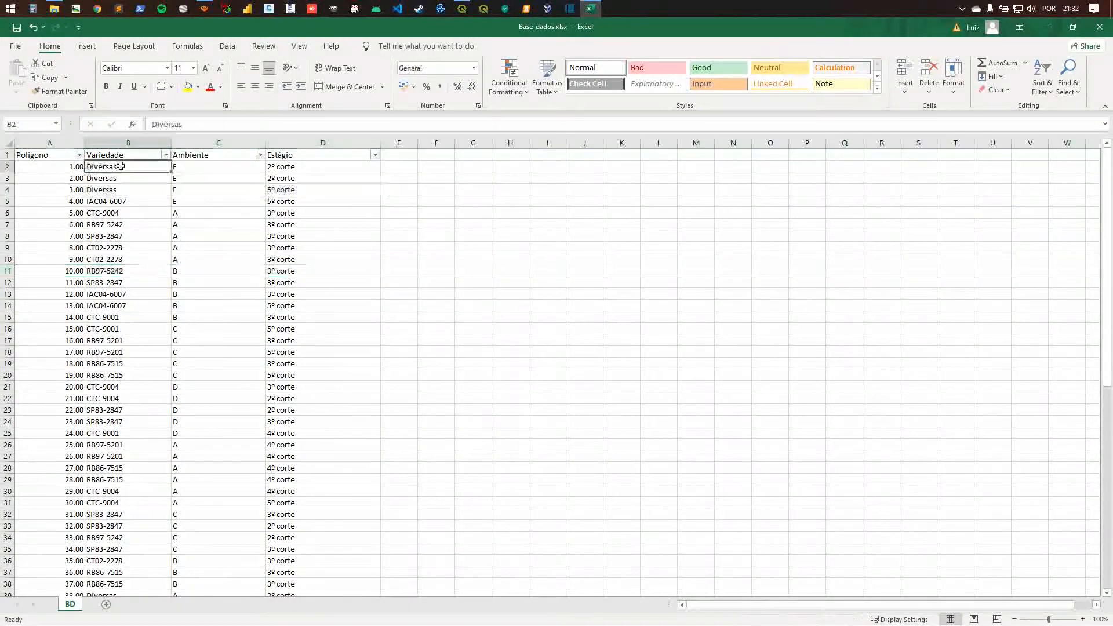
pyautogui.click(118, 202)
pyautogui.hotkey('ctrl', 'c')
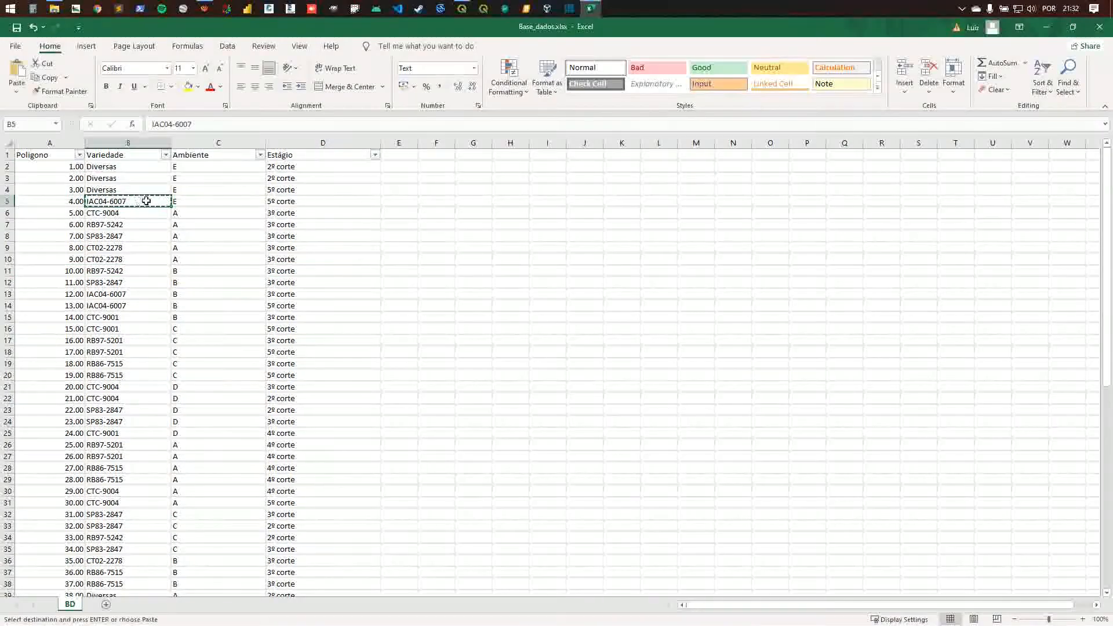
pyautogui.click(128, 167)
pyautogui.hotkey('ctrl', 'v')
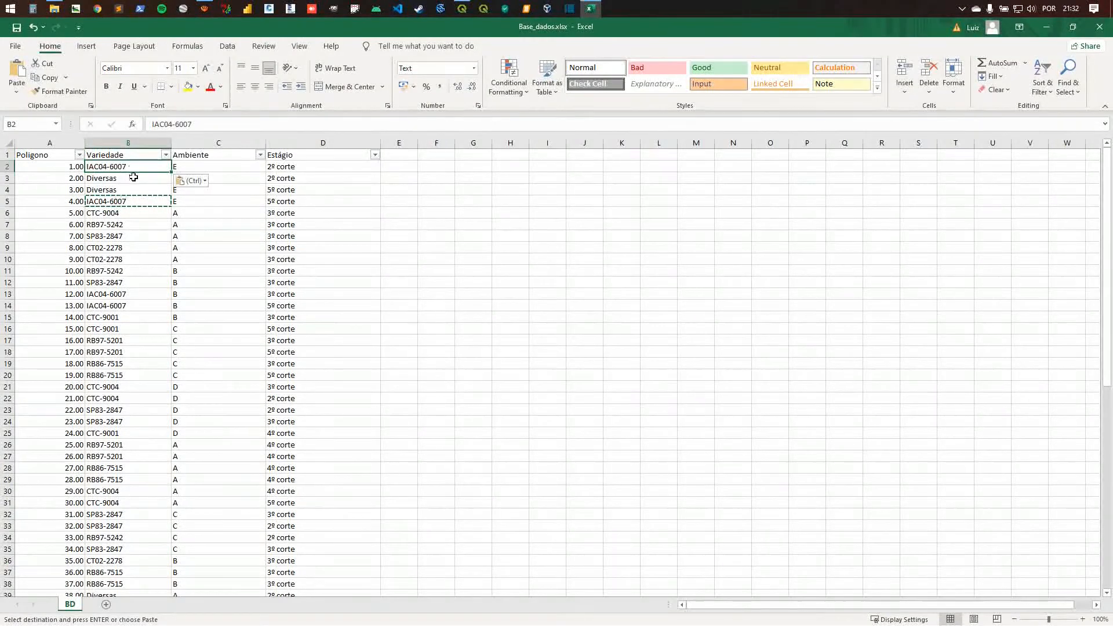
pyautogui.click(15, 28)
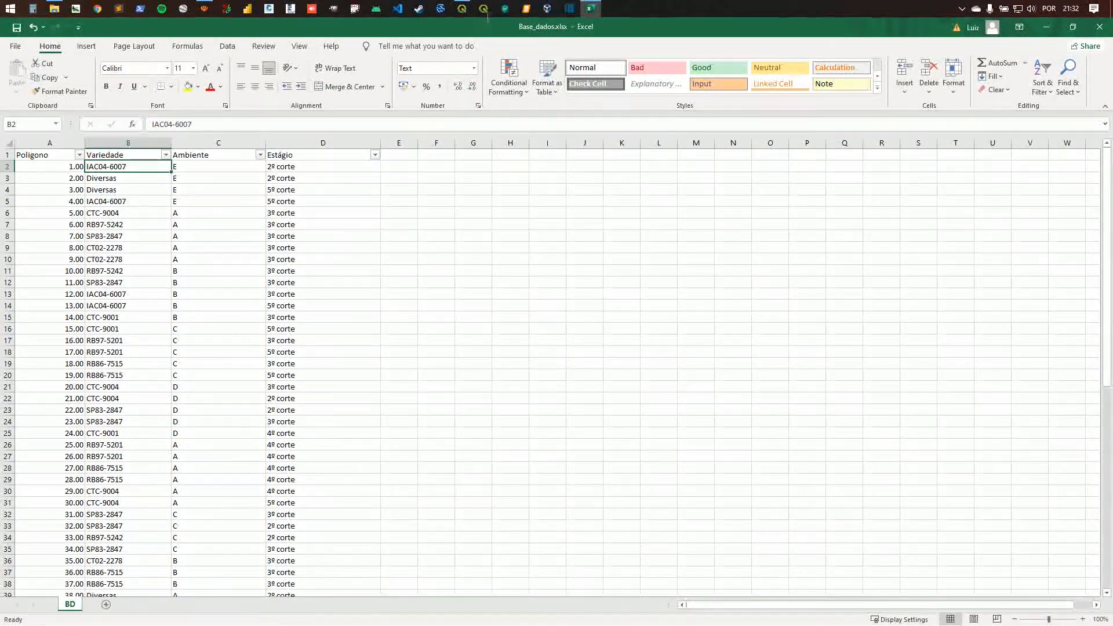
pyautogui.click(462, 8)
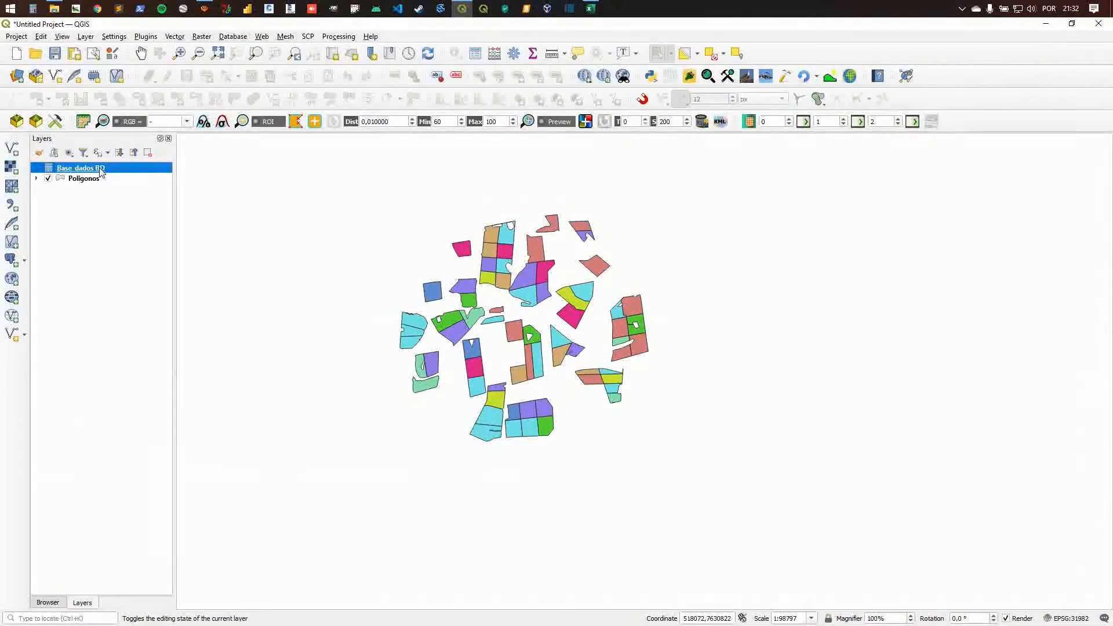
# Step: Open the Base_dados BD attribute table, reload it, check polygon 1's Variedade, and close the table
pyautogui.click(473, 55)
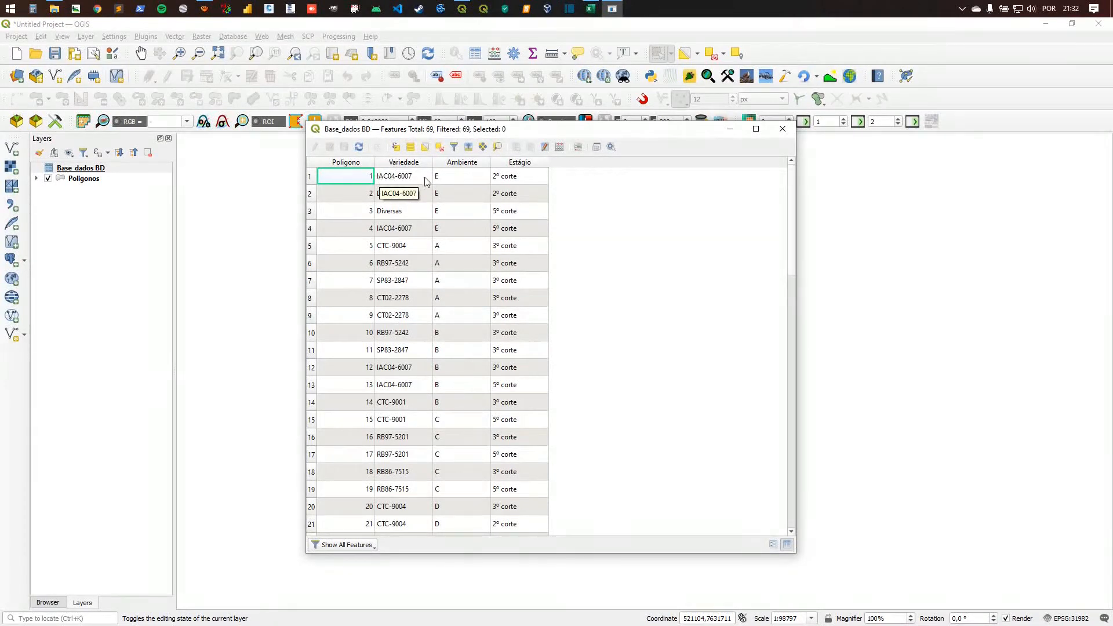
pyautogui.click(359, 148)
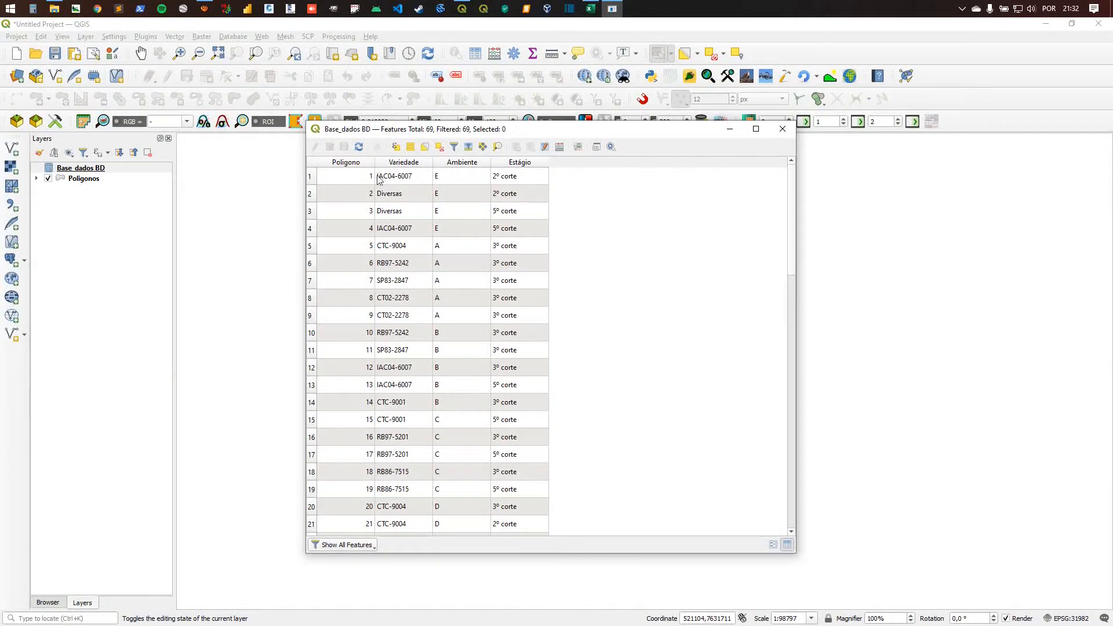
pyautogui.click(783, 129)
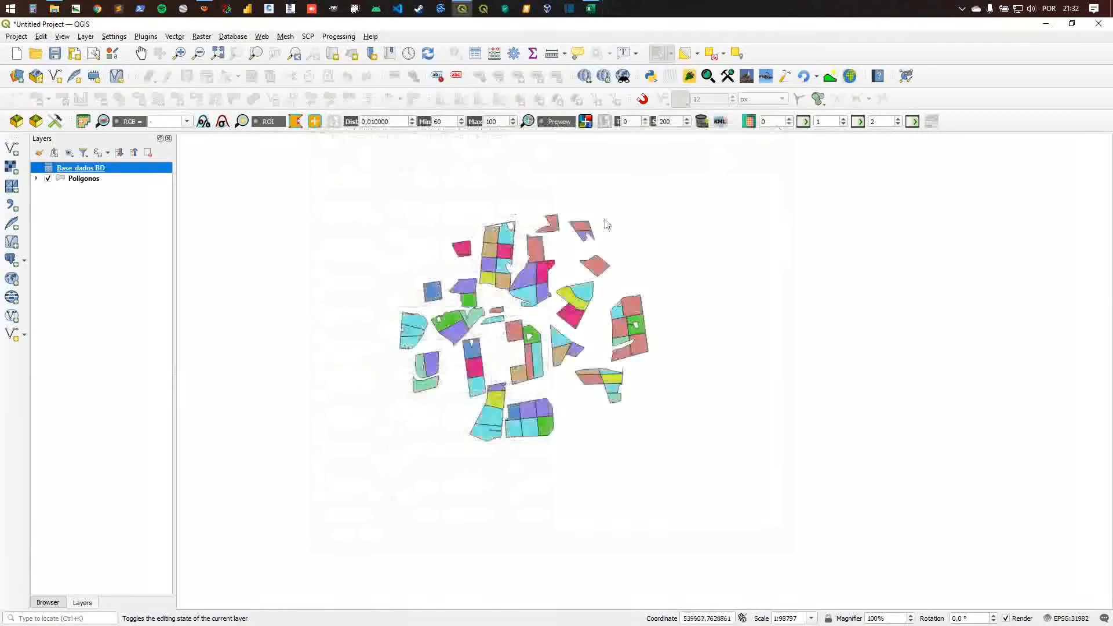
# Step: Place the Poligonos and Base_dados BD attribute tables side by side, compare polygon 1's Variedade in both, and close them
pyautogui.click(84, 179)
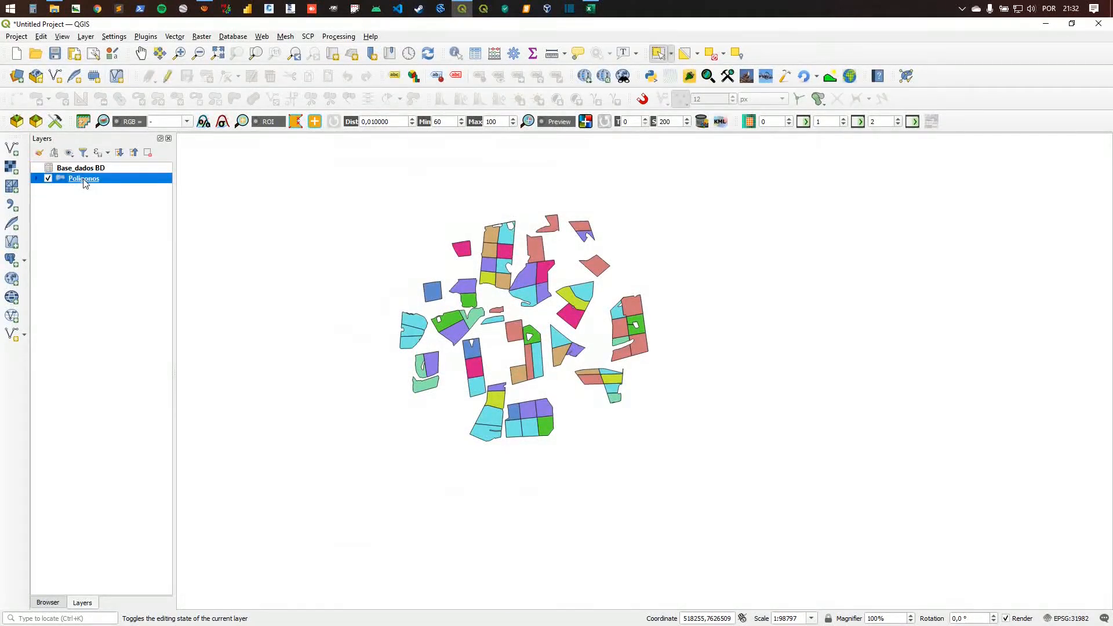
pyautogui.click(474, 54)
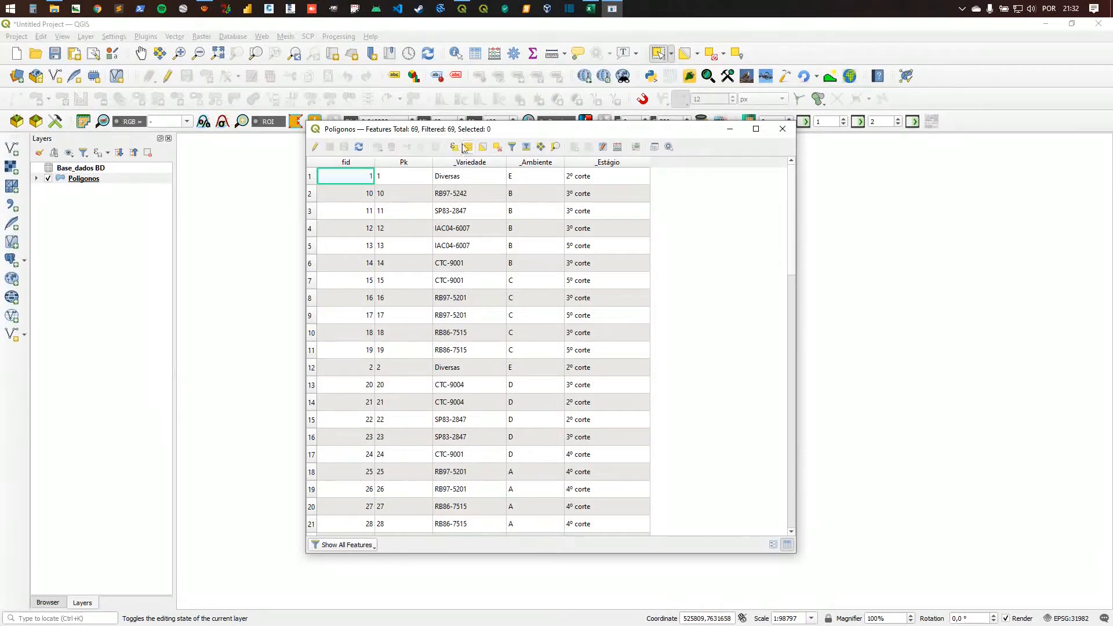
pyautogui.moveTo(467, 129); pyautogui.dragTo(707, 117)
pyautogui.click(93, 169)
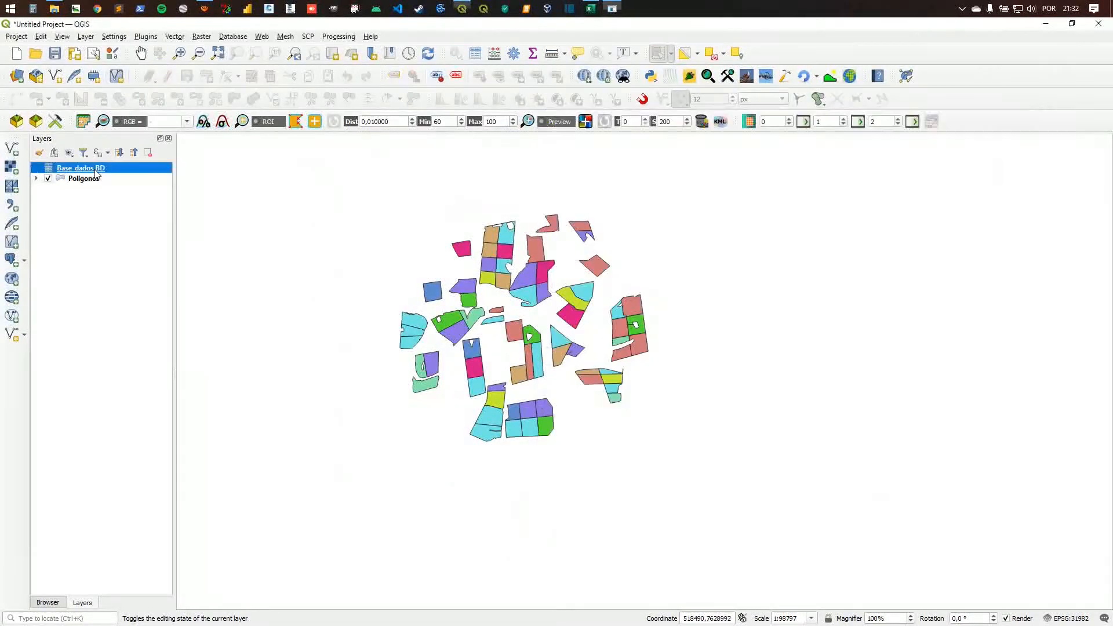
pyautogui.click(474, 55)
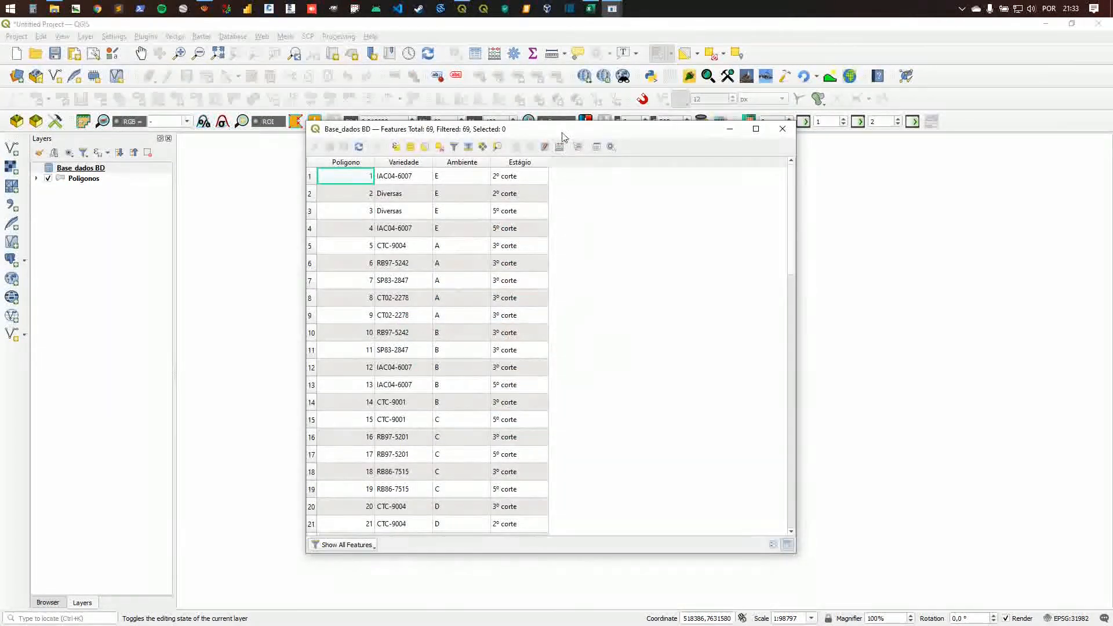
pyautogui.moveTo(331, 126); pyautogui.dragTo(113, 144)
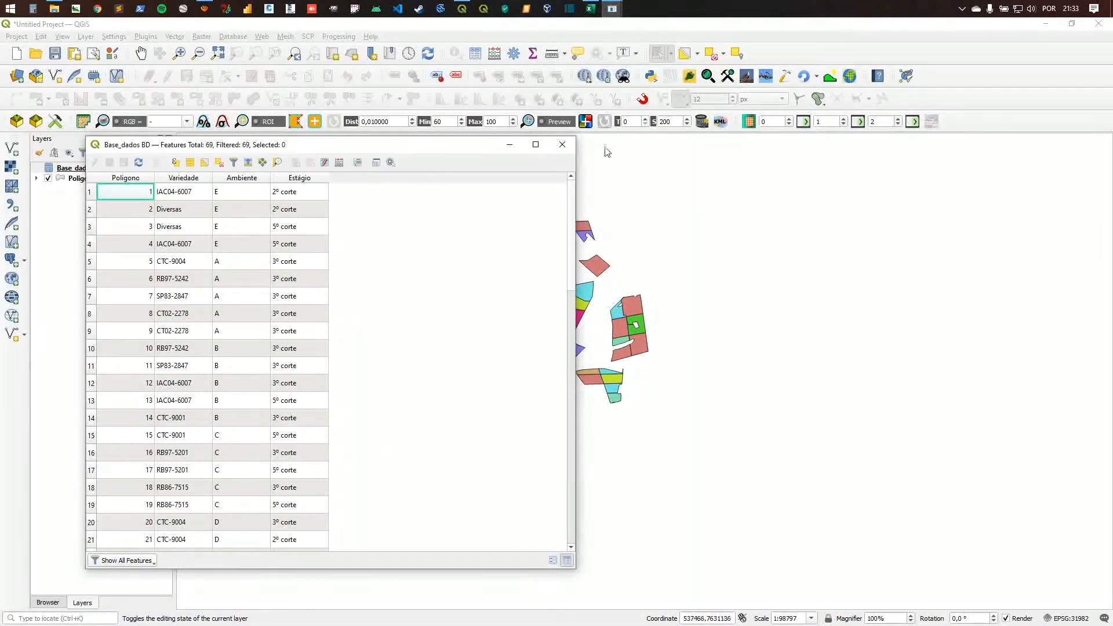
pyautogui.moveTo(613, 9)
pyautogui.click(555, 56)
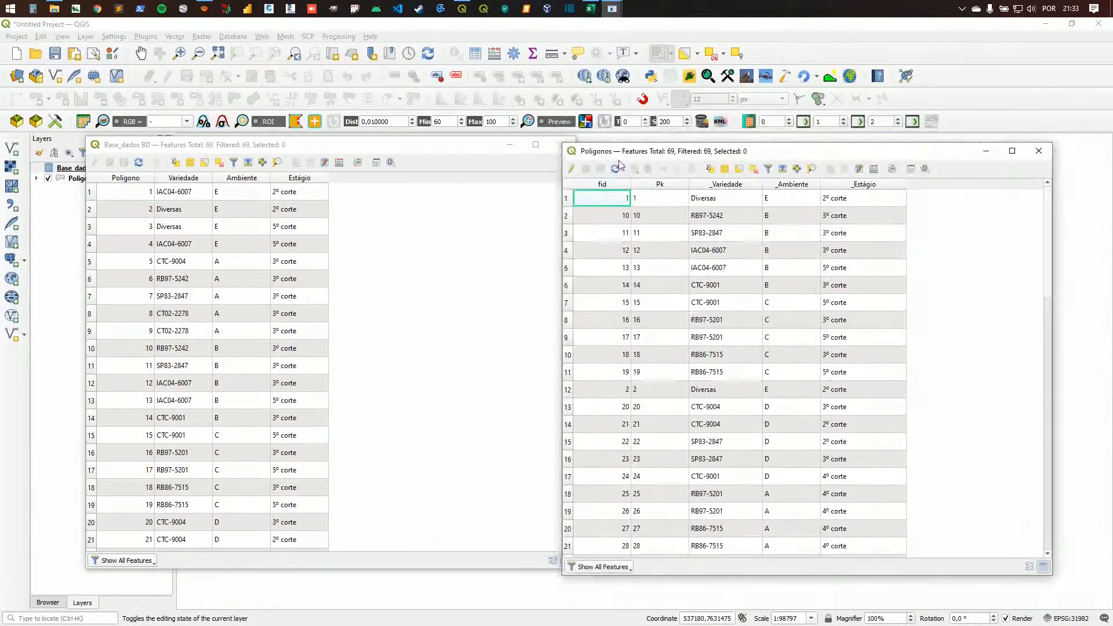
pyautogui.moveTo(620, 161); pyautogui.dragTo(600, 155)
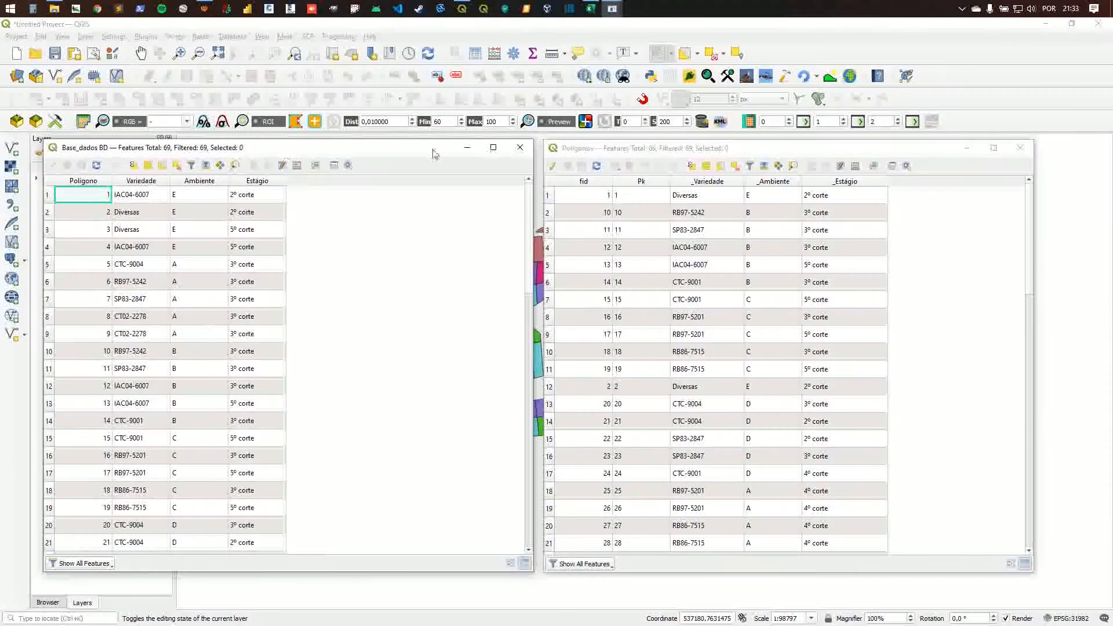
pyautogui.click(520, 149)
pyautogui.click(1014, 150)
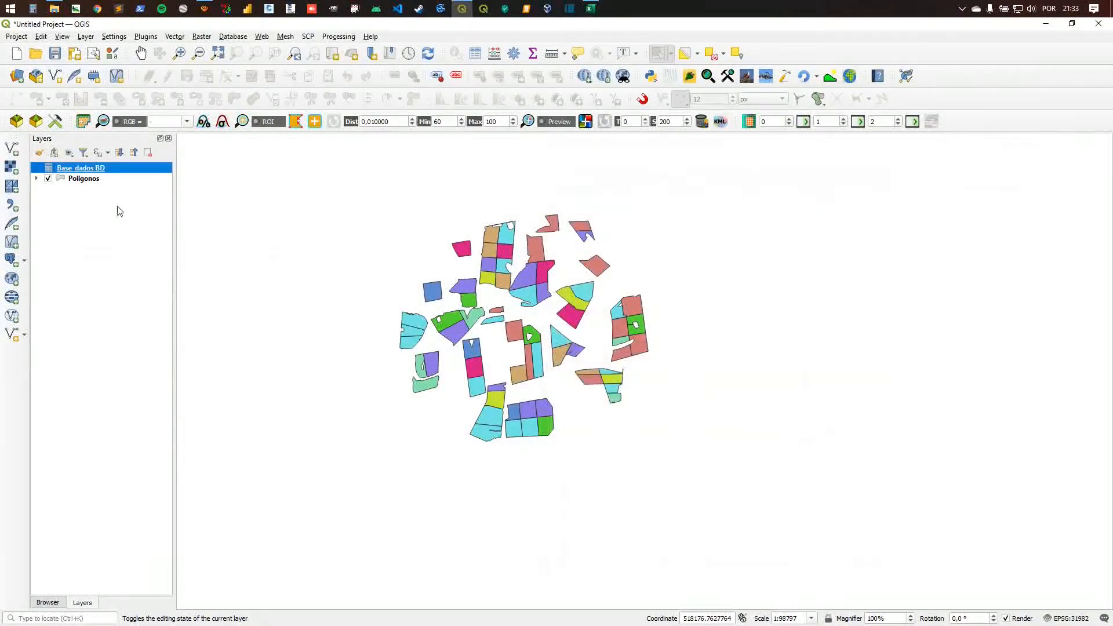
# Step: Refresh the joined fields of Poligonos by reopening its Base_dados BD join and accepting it with the same settings
pyautogui.doubleClick(90, 181)
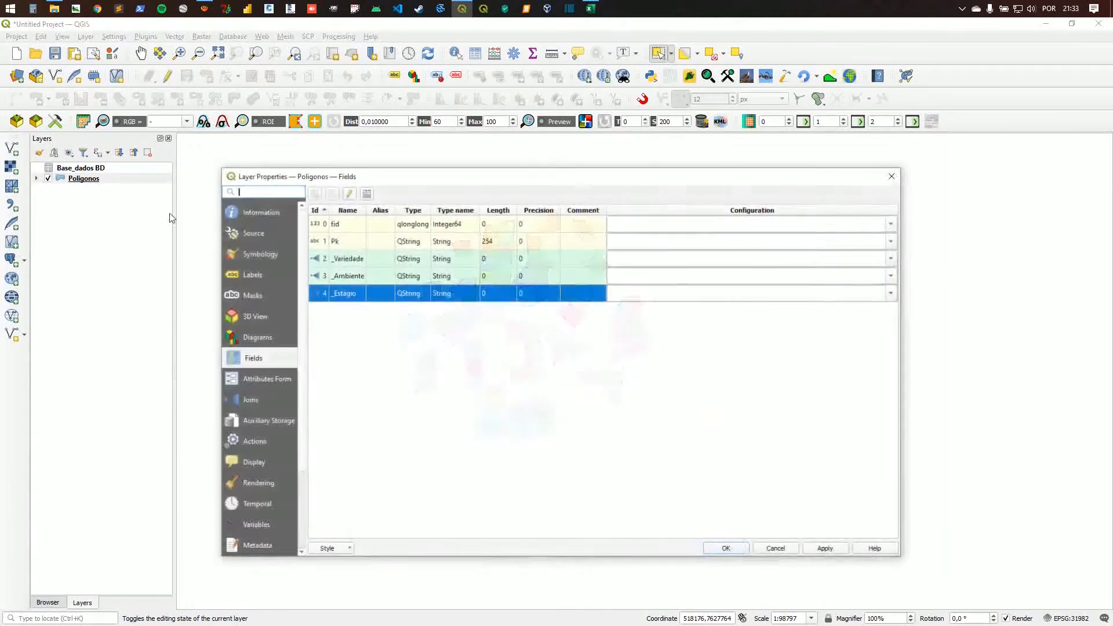
pyautogui.click(252, 402)
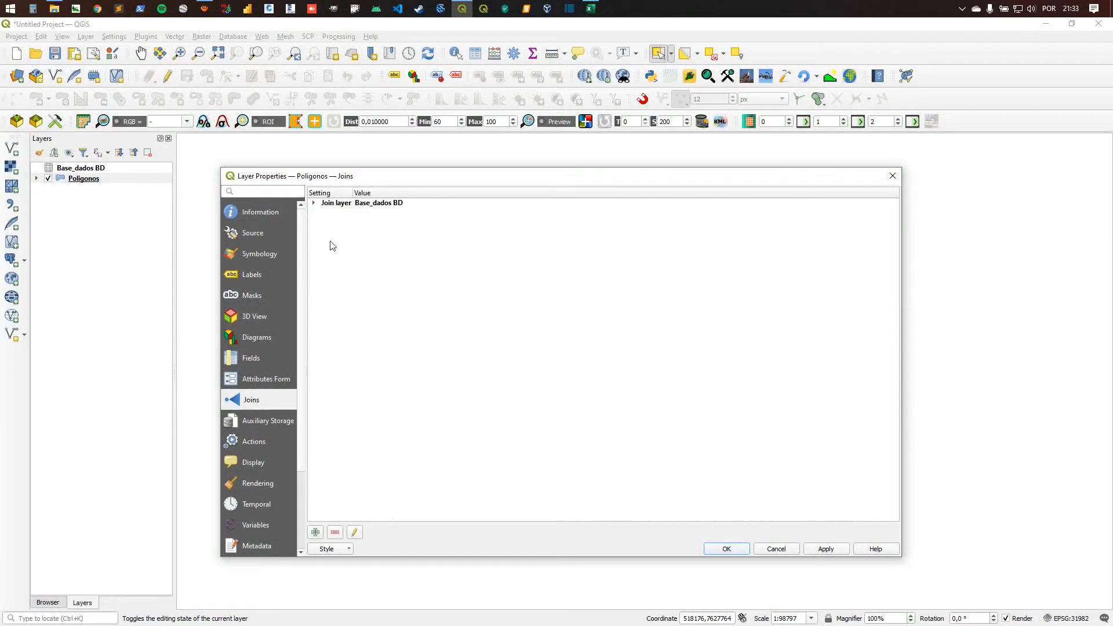
pyautogui.doubleClick(336, 206)
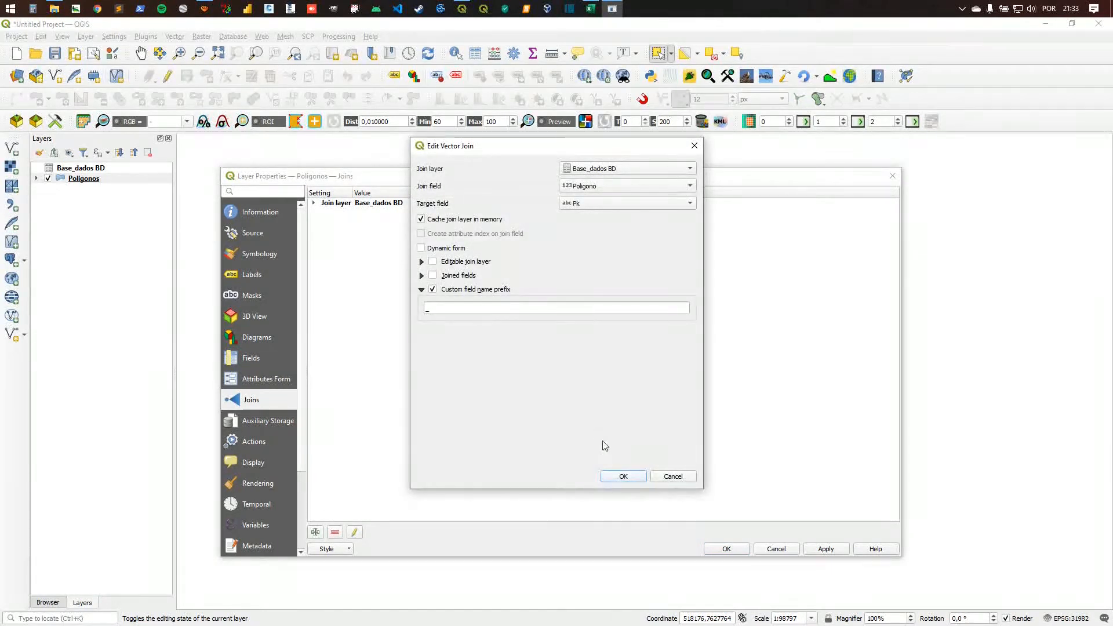
pyautogui.click(623, 476)
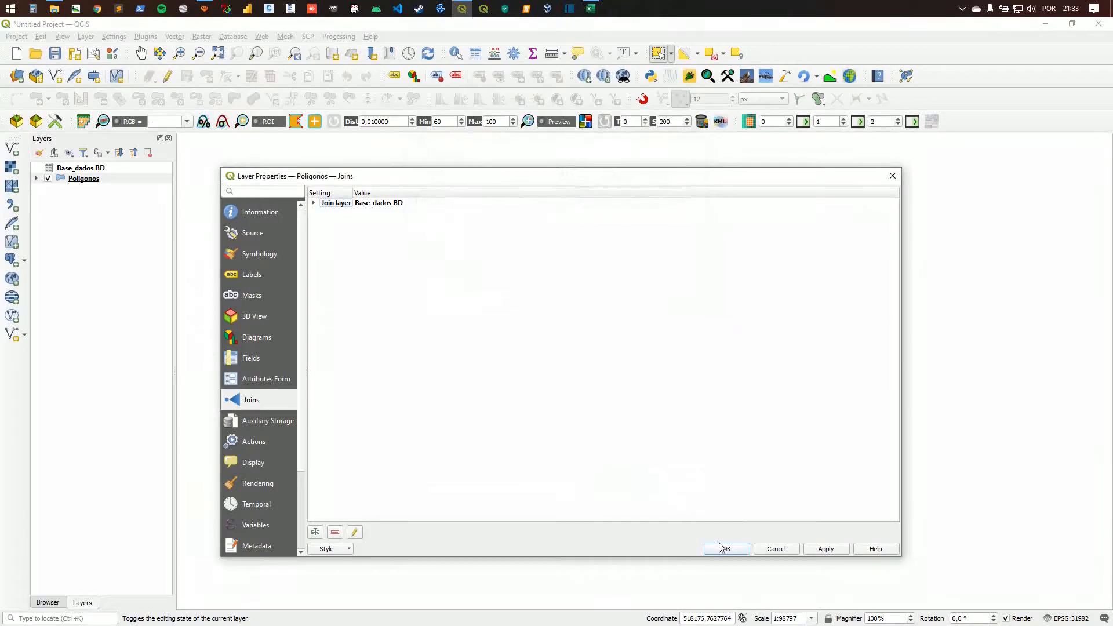
pyautogui.click(727, 549)
# Step: Check polygon 1's _Variedade in the Poligonos attribute table and close the table
pyautogui.click(87, 178)
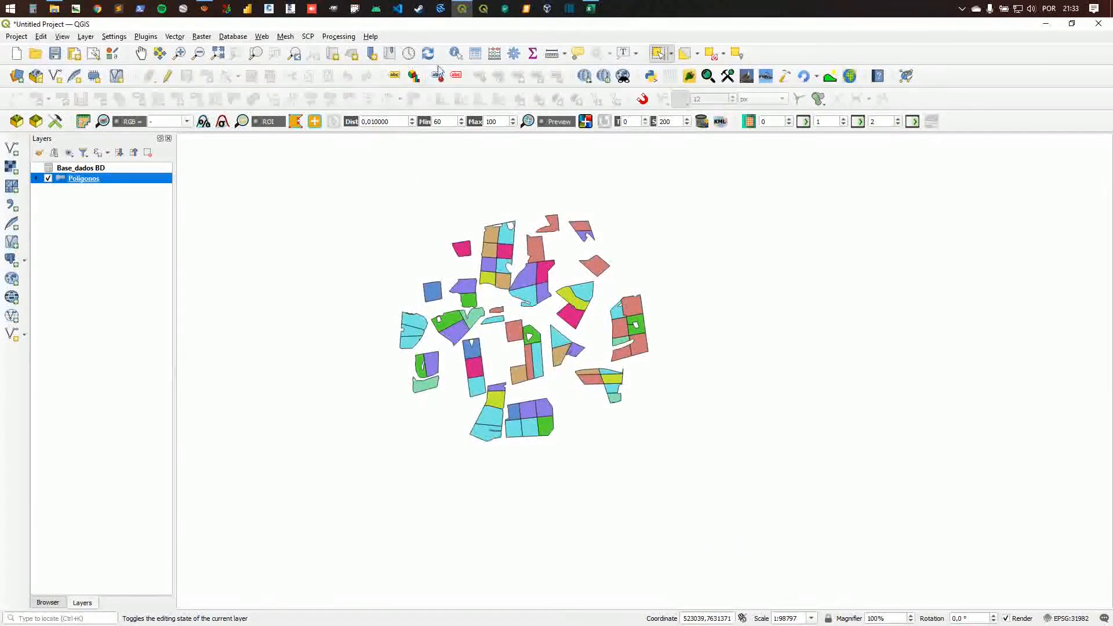
pyautogui.click(475, 53)
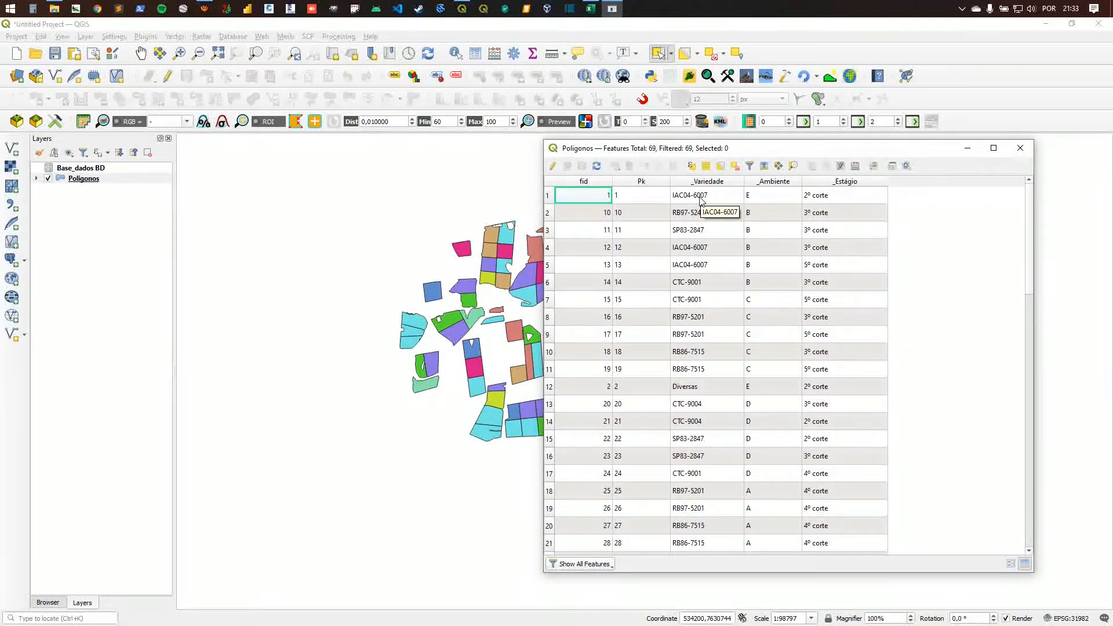
pyautogui.click(1020, 148)
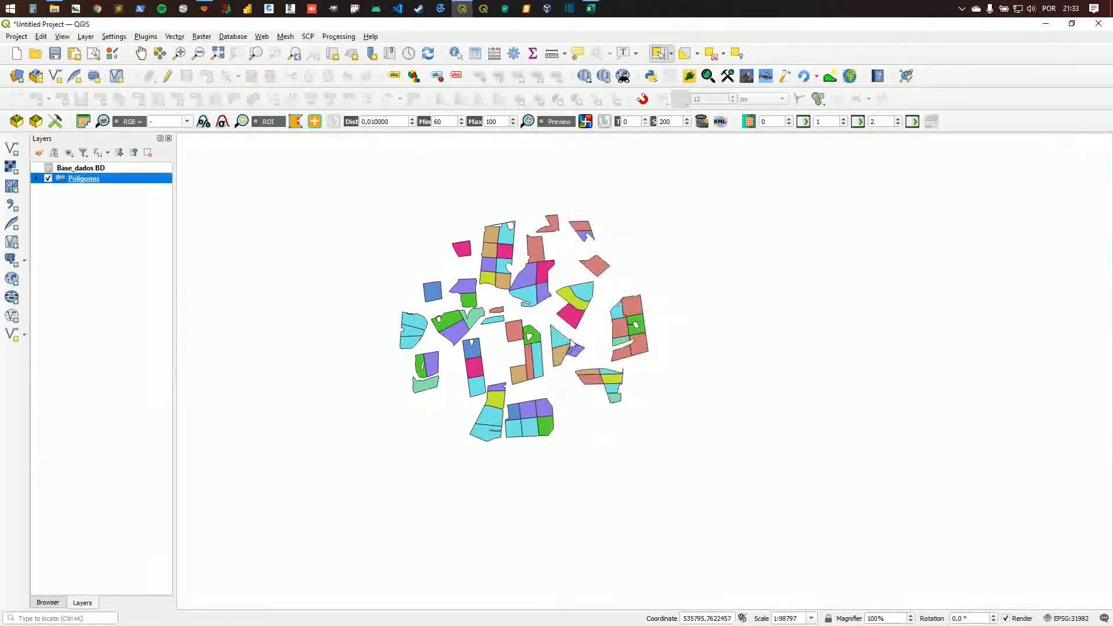
# Step: Expand the Poligonos legend and label its polygons with single labels from the Pk field, with a text buffer drawn
pyautogui.click(36, 178)
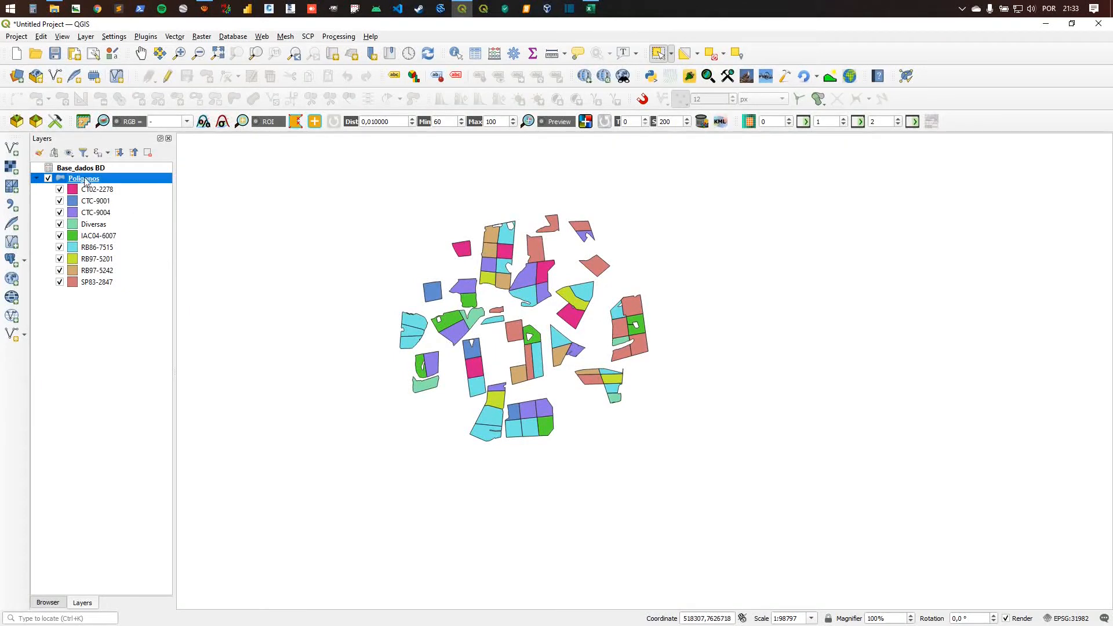
pyautogui.moveTo(84, 180)
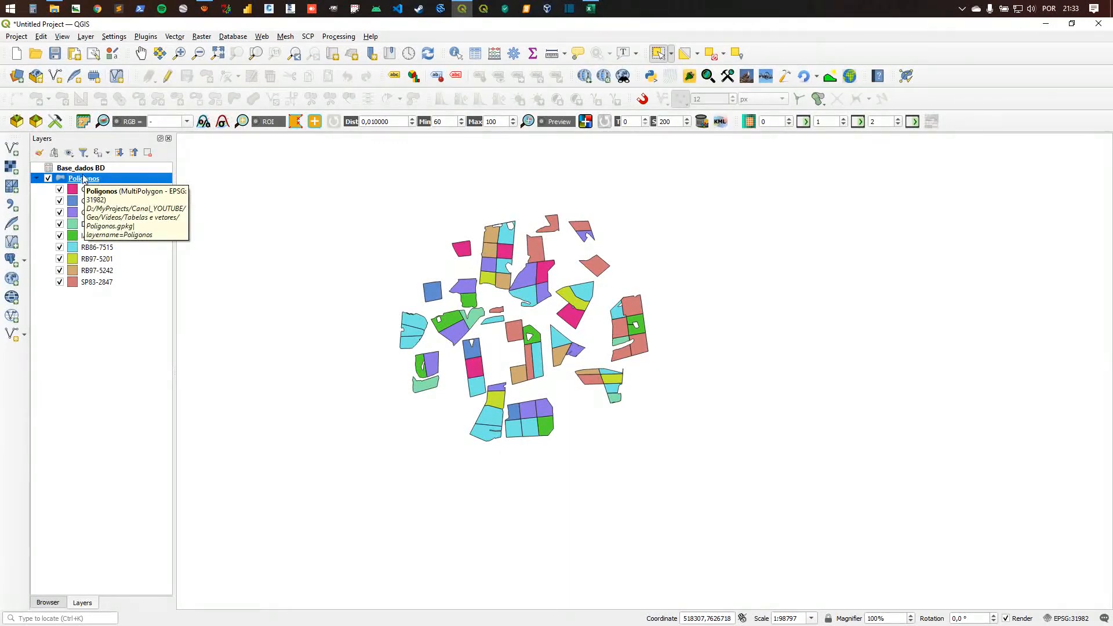
pyautogui.doubleClick(84, 179)
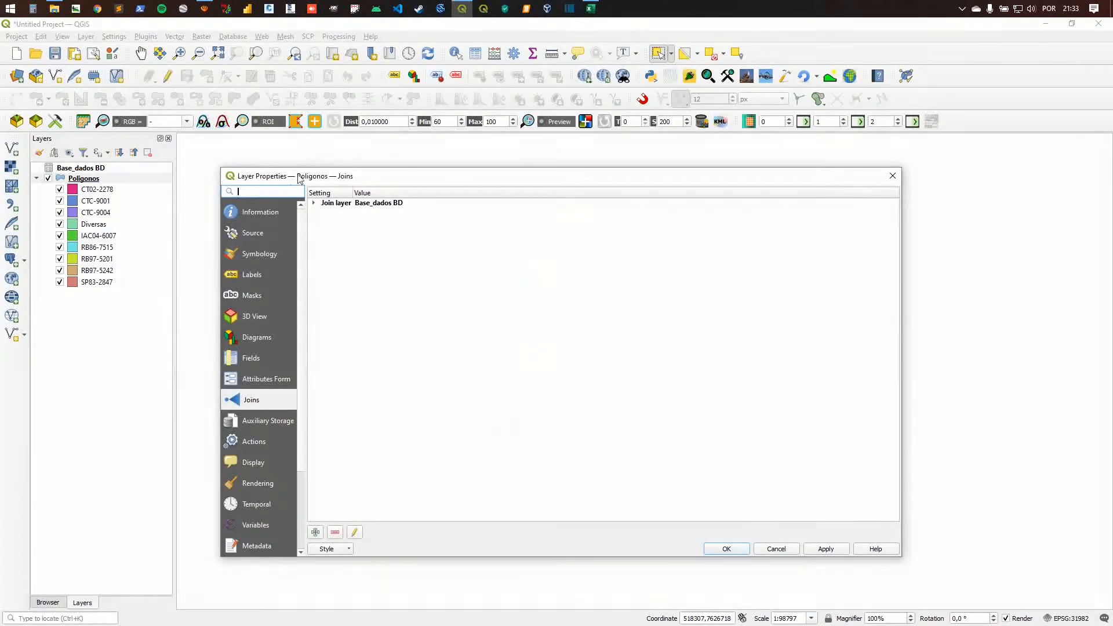
pyautogui.moveTo(300, 179); pyautogui.dragTo(296, 162)
pyautogui.click(255, 259)
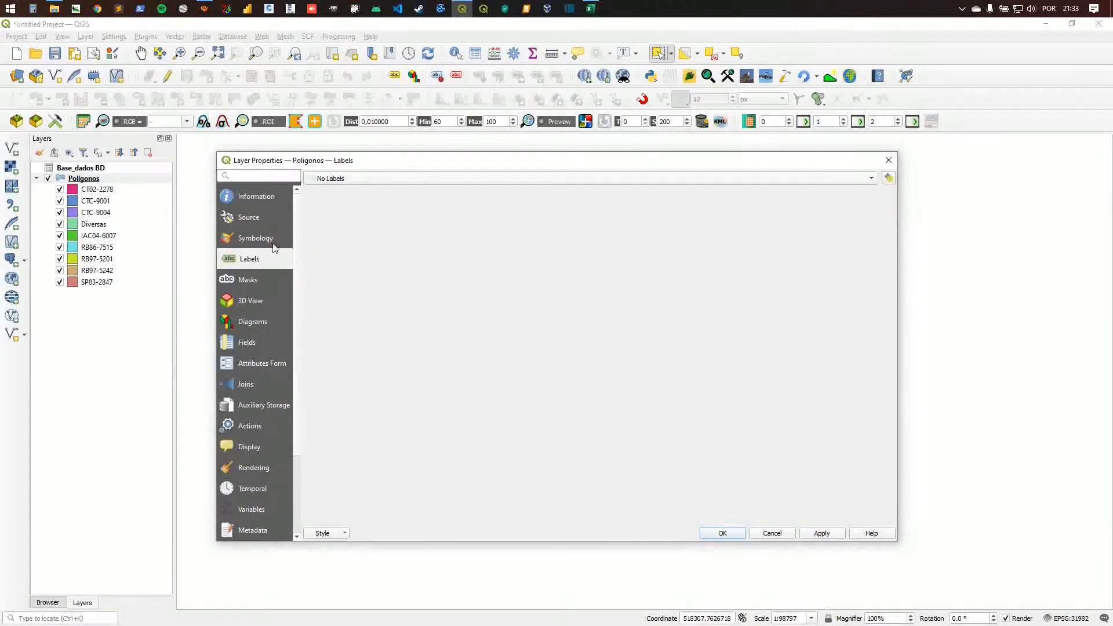
pyautogui.click(337, 179)
pyautogui.click(356, 190)
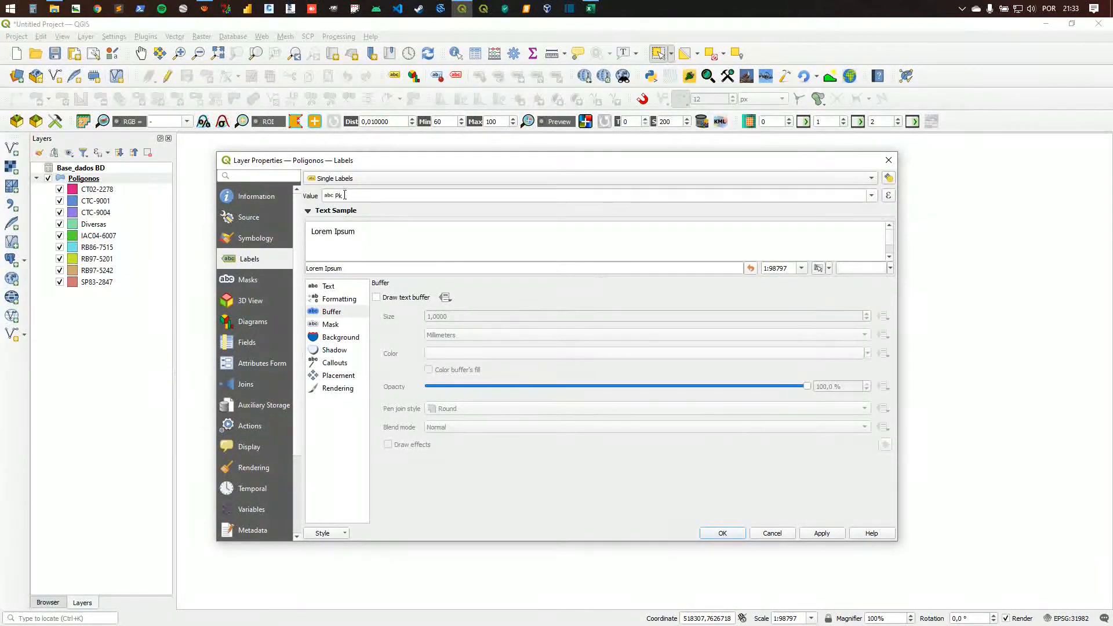
pyautogui.click(377, 298)
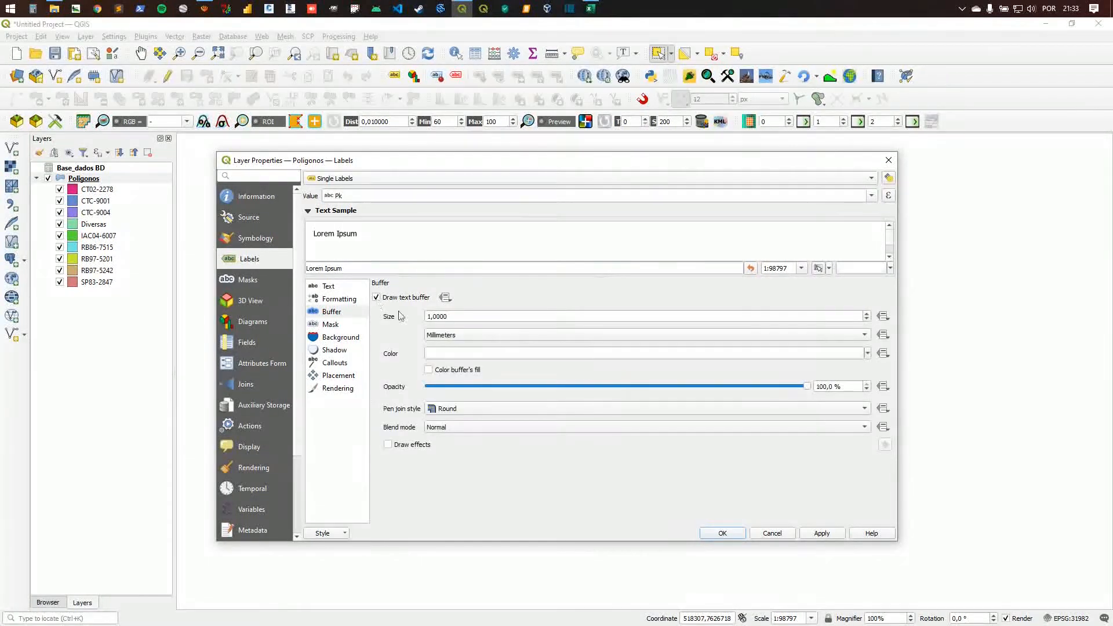
pyautogui.click(722, 533)
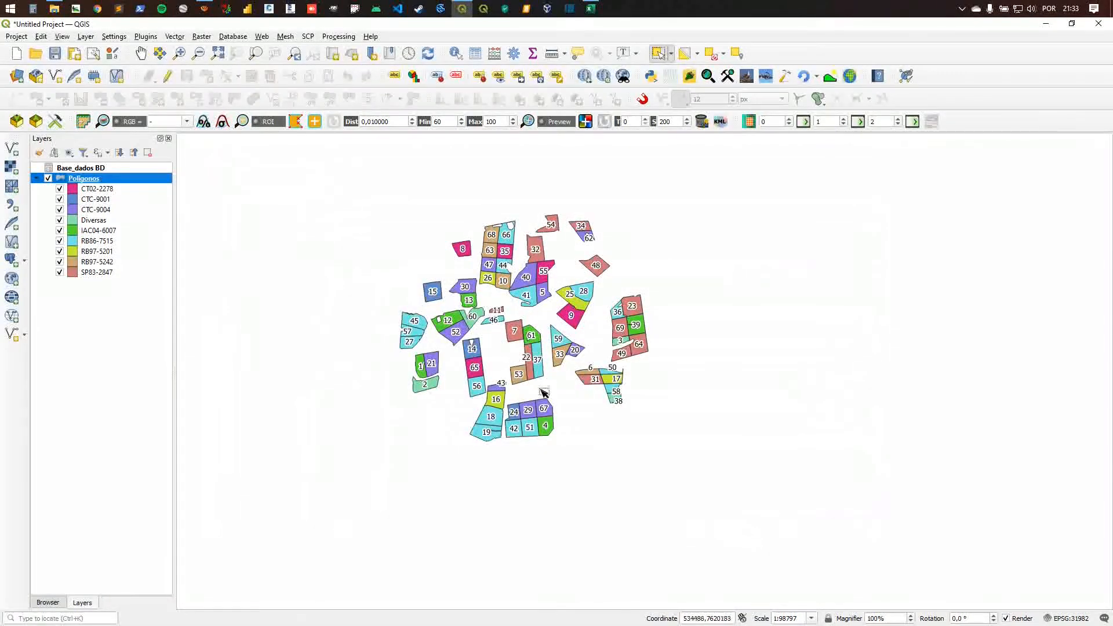
# Step: Switch to Excel, replace polygon 1's Variedade in B2 with Diversas copied from B3, save Base_dados.xlsx, and return to QGIS
pyautogui.scroll(4, 427, 365)
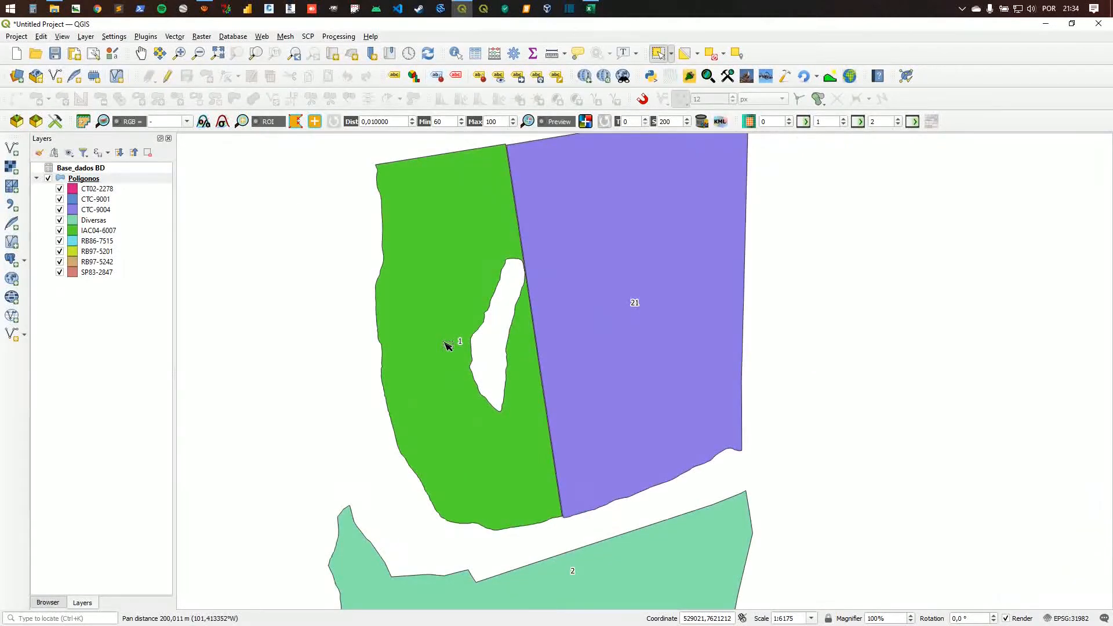
pyautogui.moveTo(448, 346); pyautogui.dragTo(442, 323)
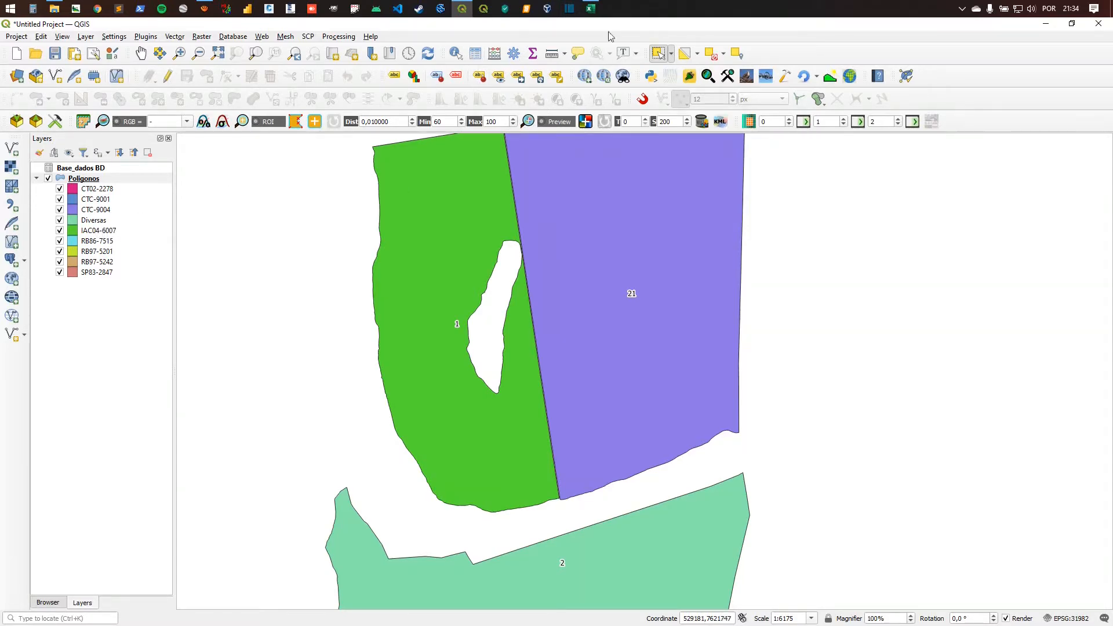
pyautogui.click(590, 8)
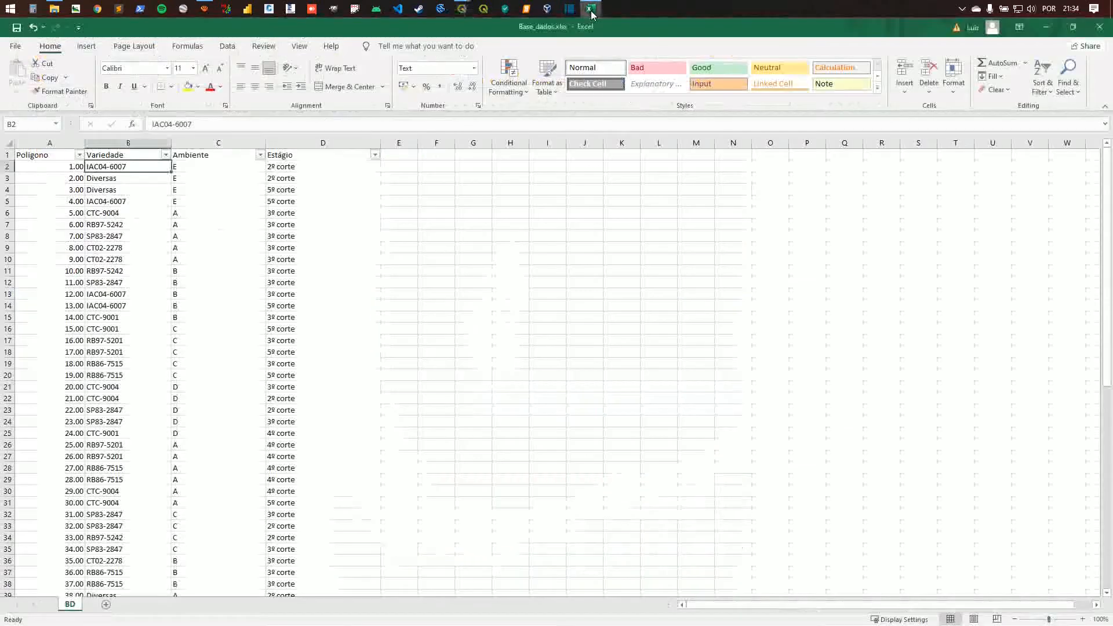
pyautogui.click(128, 181)
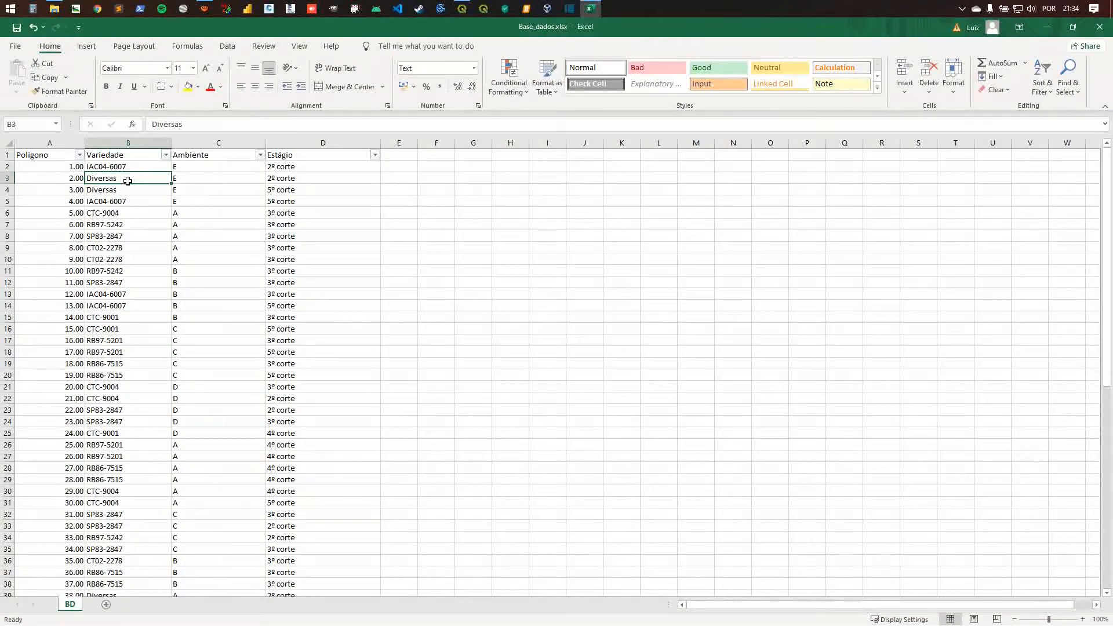
pyautogui.hotkey('ctrl', 'c')
pyautogui.click(110, 166)
pyautogui.hotkey('ctrl', 'v')
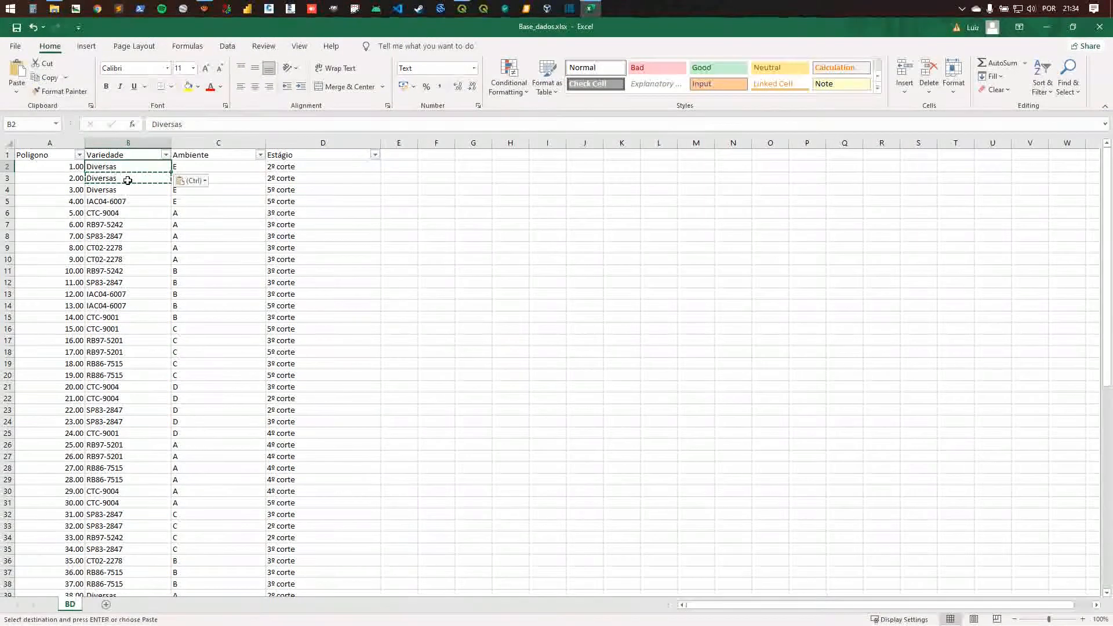
pyautogui.click(108, 178)
pyautogui.press('Escape')
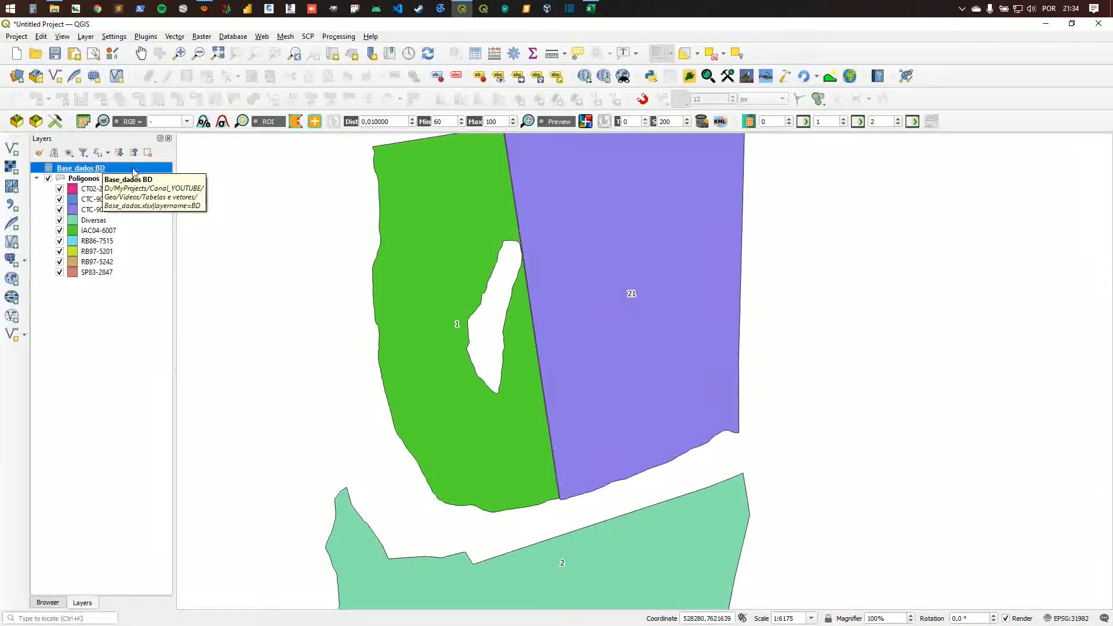
# Step: Check the Base_dados BD attribute table, and refresh the Poligonos join by reopening it and accepting it with the same settings
pyautogui.click(474, 57)
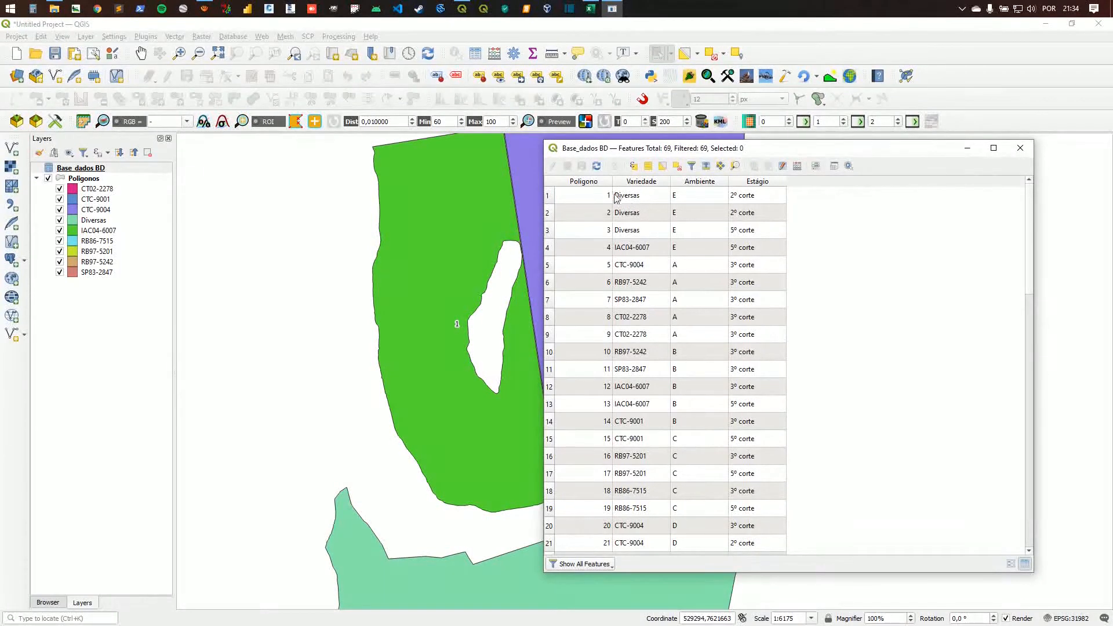
pyautogui.click(88, 179)
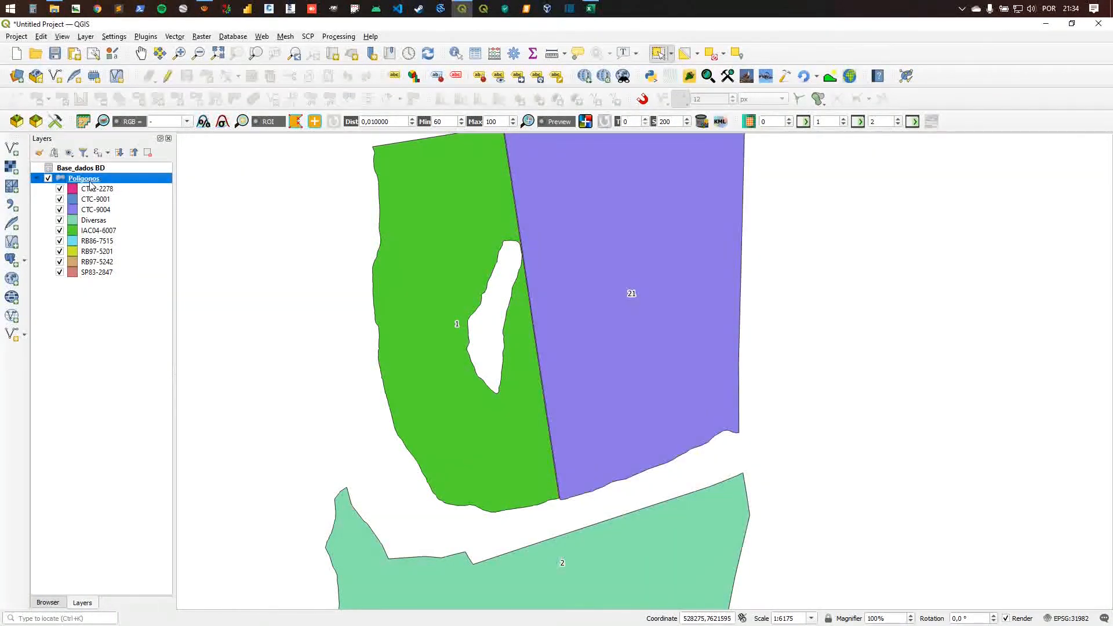
pyautogui.doubleClick(90, 181)
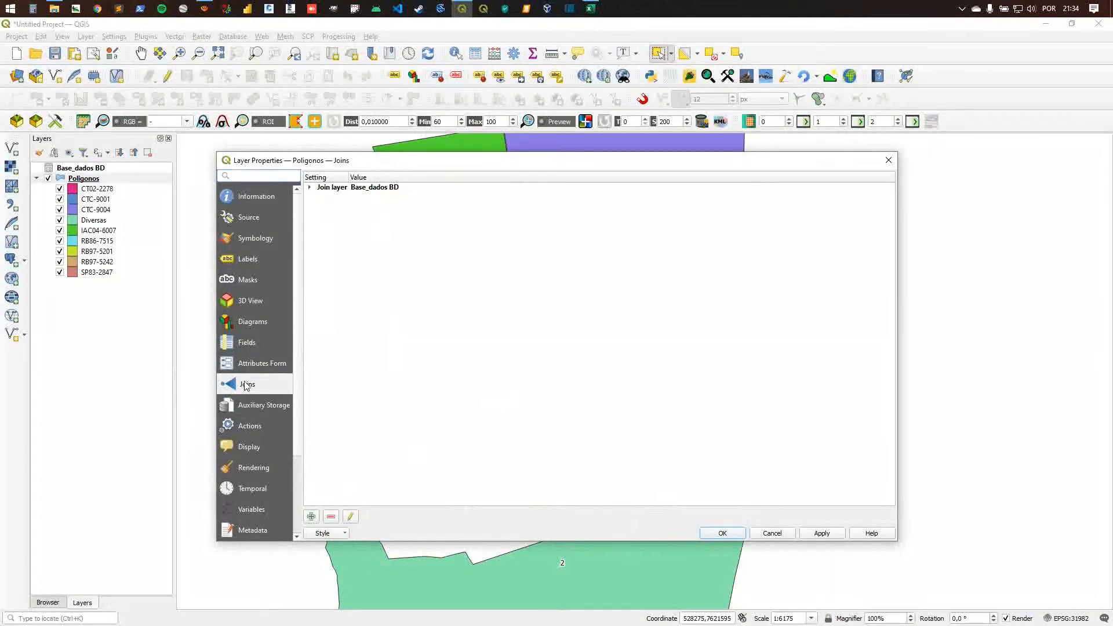
pyautogui.doubleClick(329, 188)
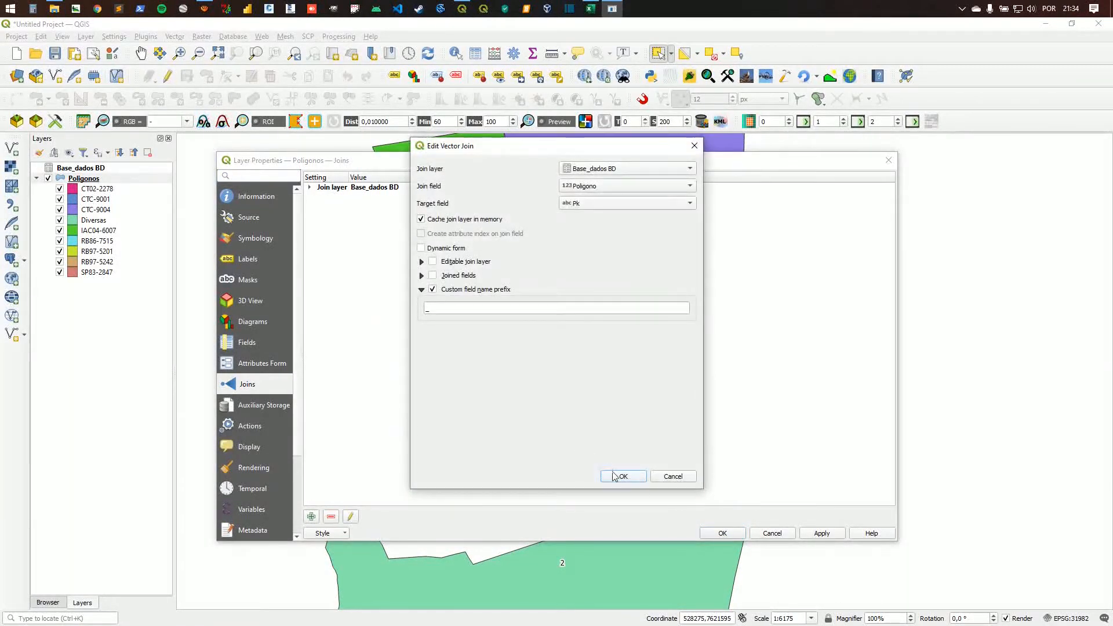
pyautogui.click(616, 474)
pyautogui.click(708, 533)
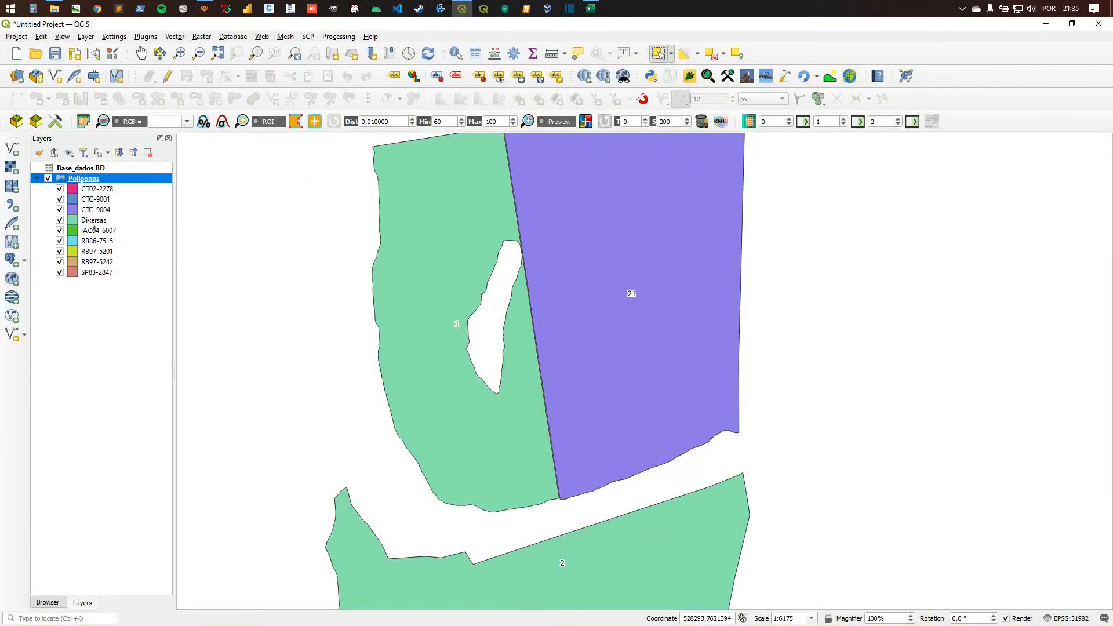
# Step: Reload the Base_dados BD attribute table and close it
pyautogui.scroll(-2, 471, 301)
pyautogui.moveTo(557, 253); pyautogui.dragTo(443, 312)
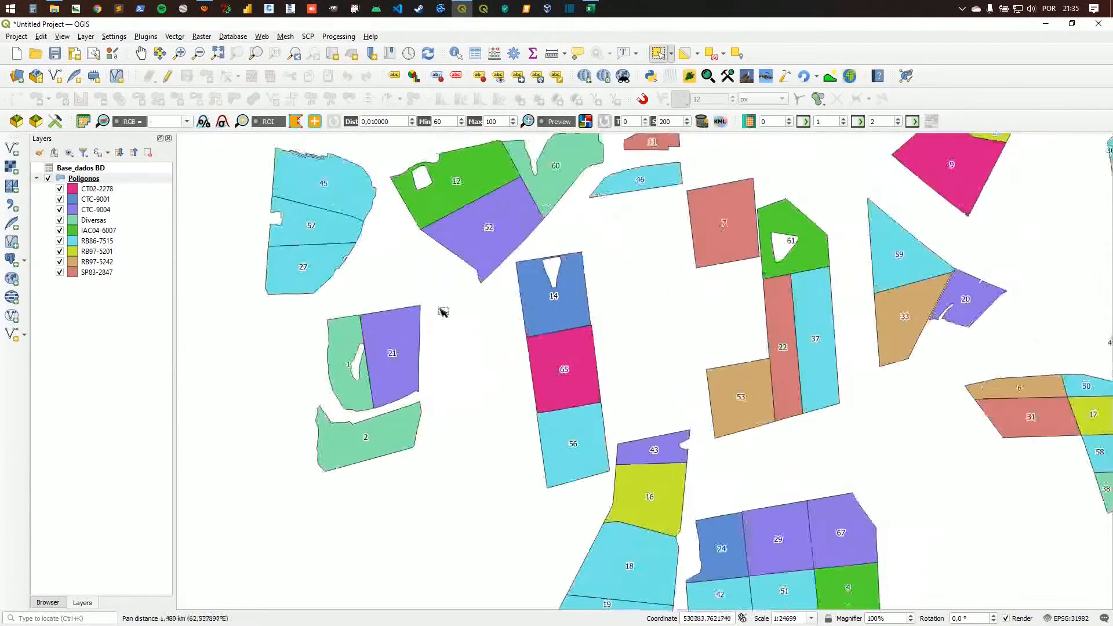
pyautogui.scroll(-1, 442, 312)
pyautogui.moveTo(567, 218); pyautogui.dragTo(479, 318)
pyautogui.moveTo(450, 271); pyautogui.dragTo(473, 261)
pyautogui.click(102, 168)
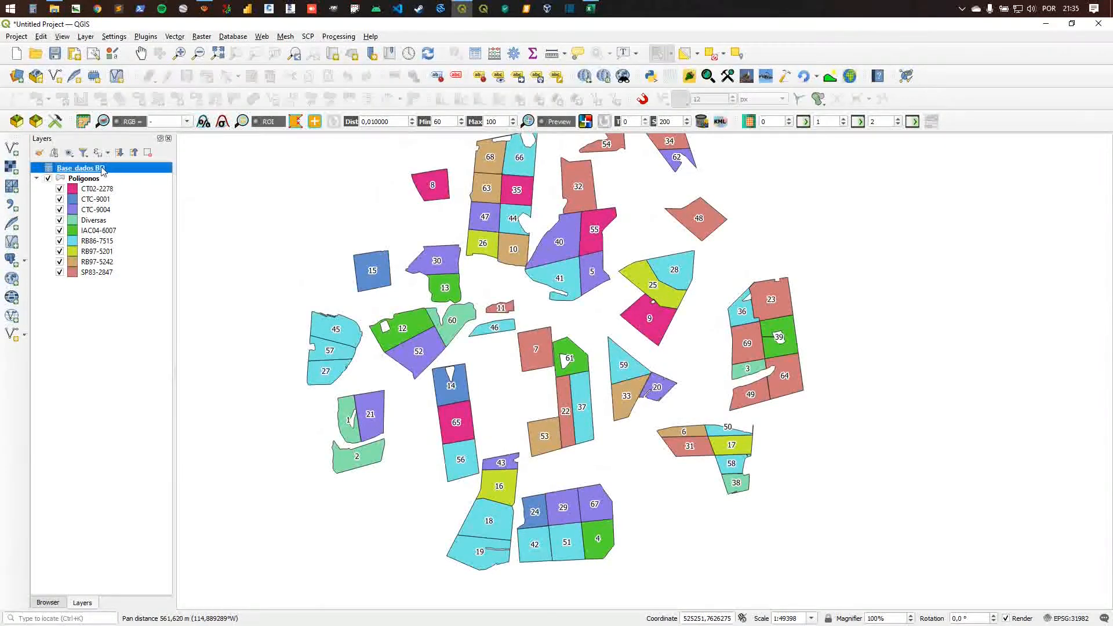
pyautogui.click(475, 53)
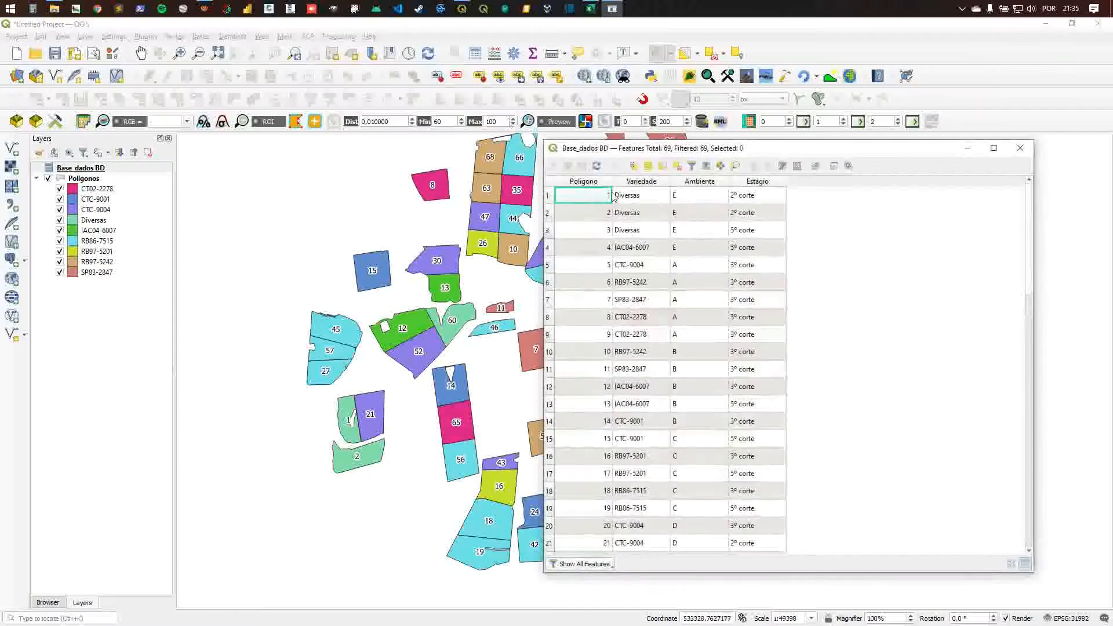
pyautogui.click(598, 167)
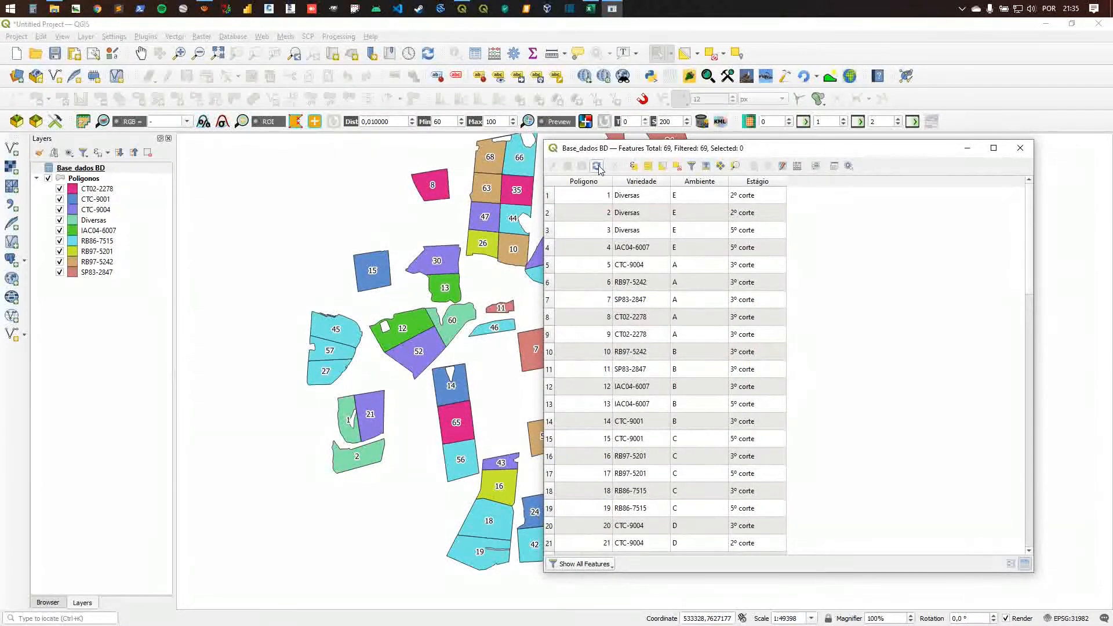
pyautogui.click(1020, 147)
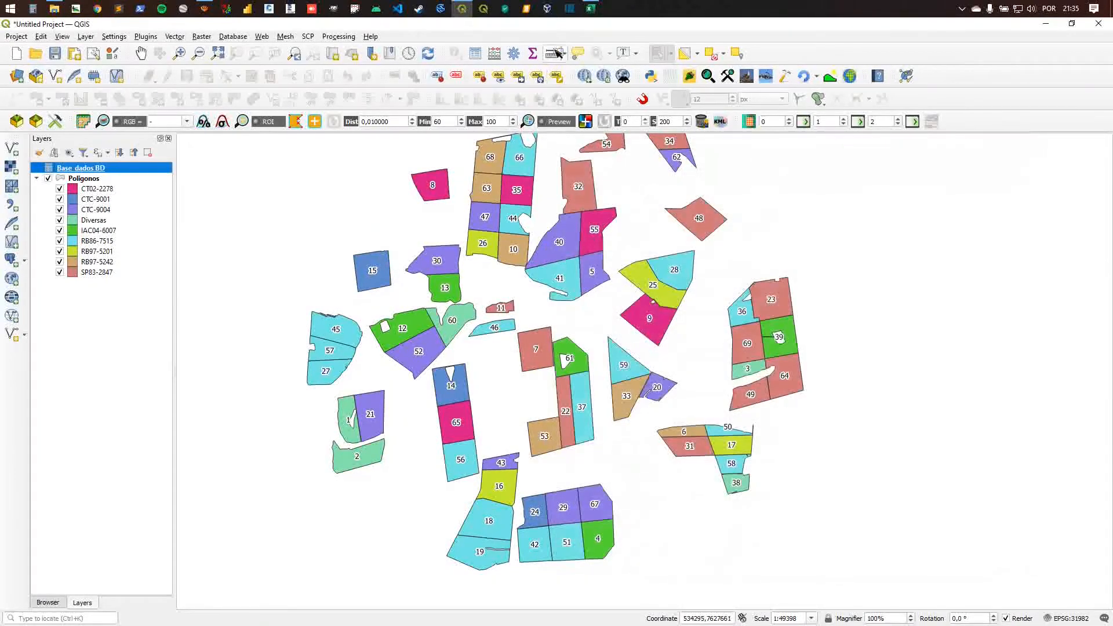
# Step: Switch to Excel and replace polygon 1's Variedade in B2 with IAC04-6007 copied from B5
pyautogui.click(591, 8)
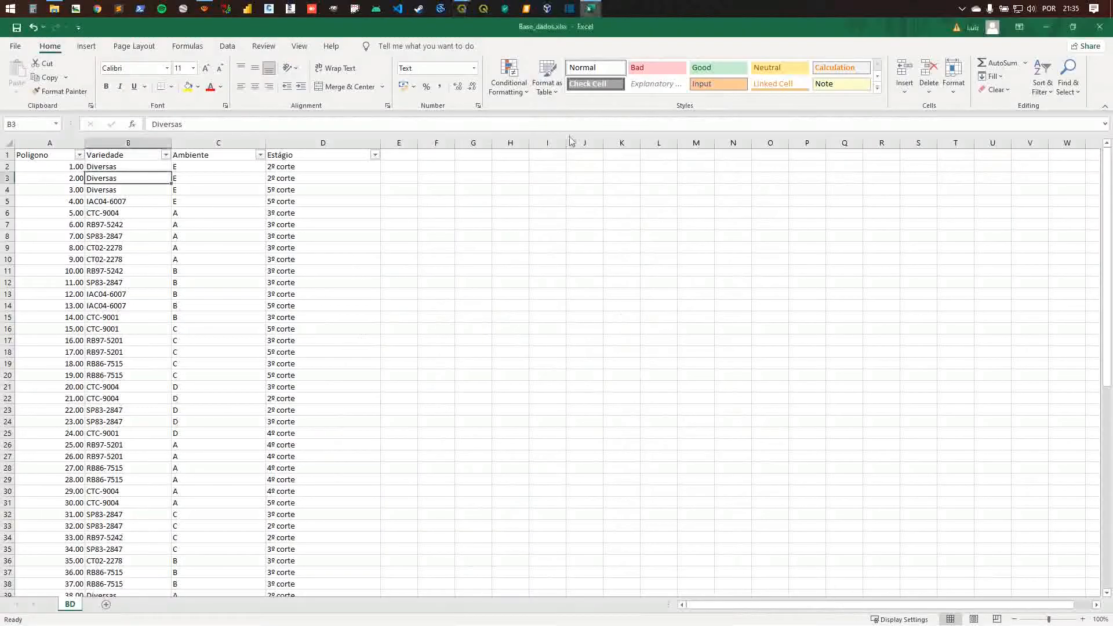
pyautogui.click(113, 199)
pyautogui.hotkey('ctrl', 'c')
pyautogui.press('Up')
pyautogui.press('Up')
pyautogui.press('Up')
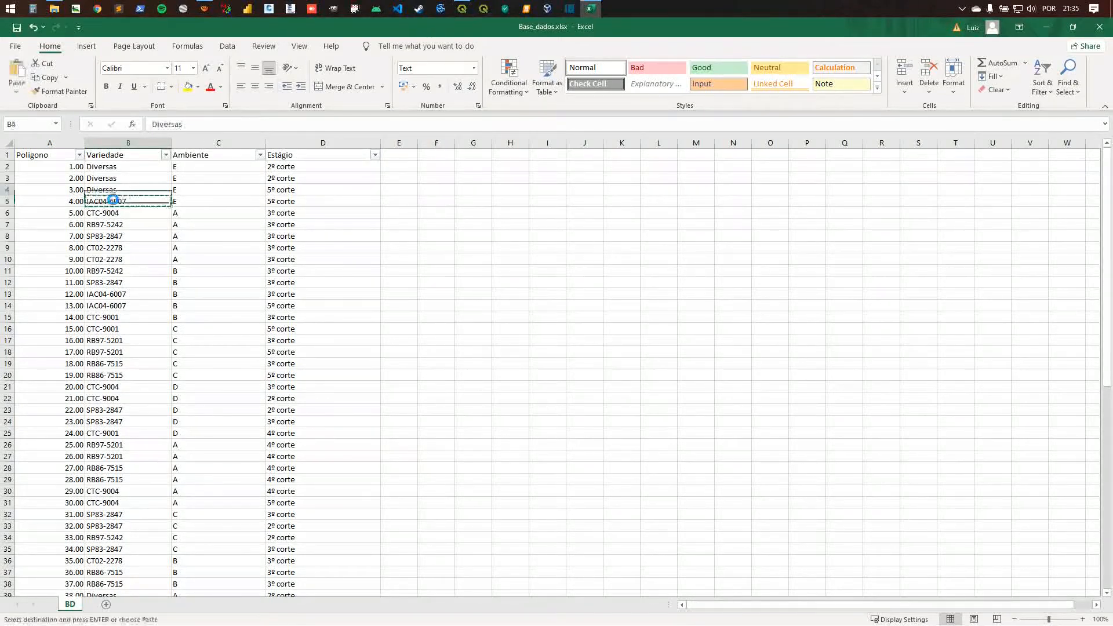
pyautogui.hotkey('ctrl', 'v')
# Step: Replace polygon 10's Variedade in B11 with CTC-9004 copied from B6
pyautogui.press('Down')
pyautogui.press('Down')
pyautogui.press('Down')
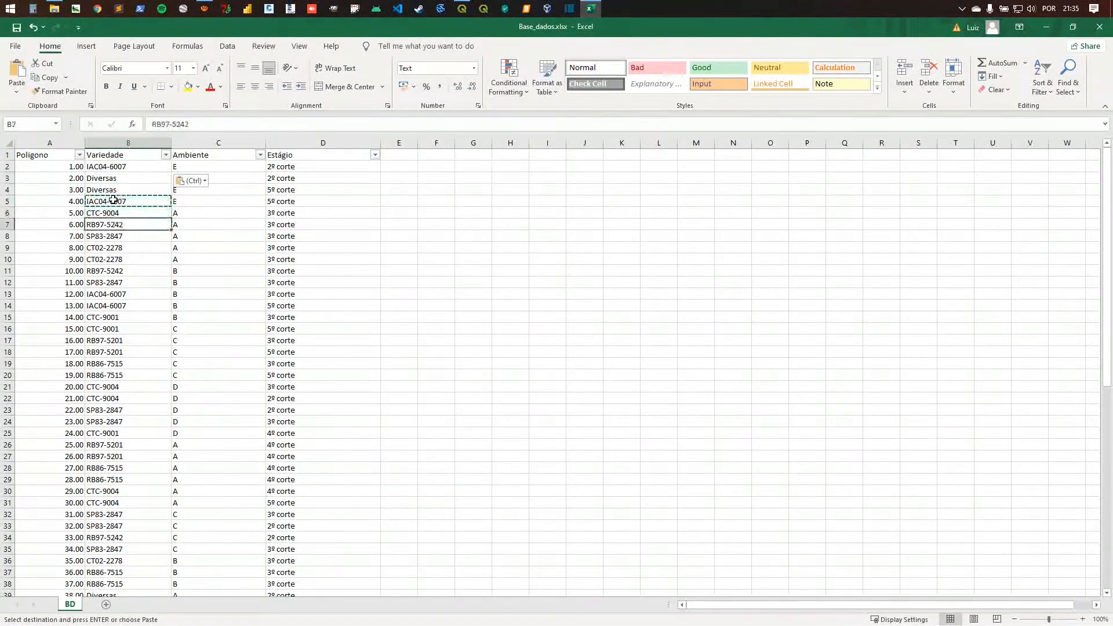
pyautogui.press('Up')
pyautogui.press('Up')
pyautogui.press('Down')
pyautogui.hotkey('ctrl', 'c')
pyautogui.press('Down')
pyautogui.press('Down')
pyautogui.press('Down')
pyautogui.press('Down')
pyautogui.press('Down')
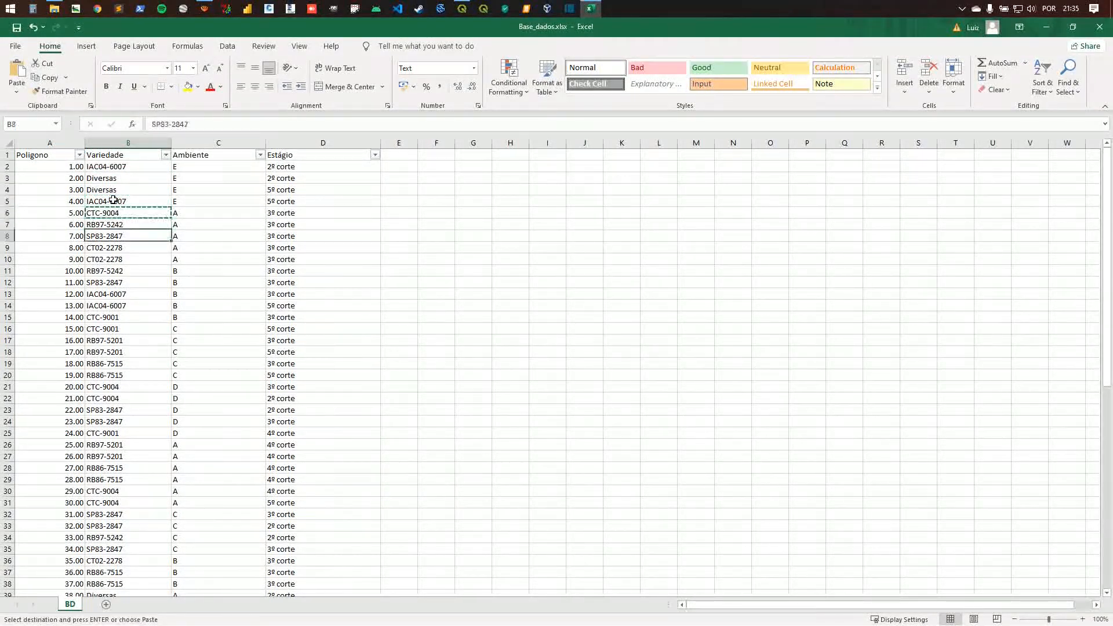
pyautogui.hotkey('ctrl', 'v')
# Step: Replace polygon 17's Variedade in B18 with IAC04-6007 copied from B14
pyautogui.press('Down')
pyautogui.press('Down')
pyautogui.press('Down')
pyautogui.hotkey('ctrl', 'c')
pyautogui.press('Down')
pyautogui.press('Down')
pyautogui.press('Down')
pyautogui.press('Down')
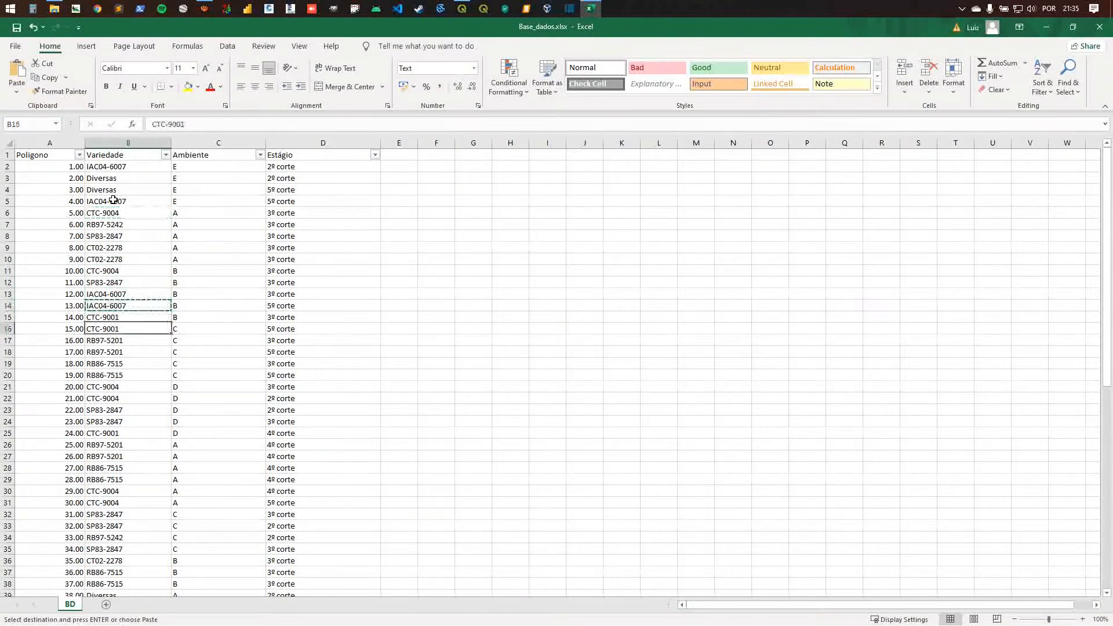
pyautogui.hotkey('ctrl', 'v')
# Step: Replace polygon 26's Variedade in B27 with CTC-9004 copied from B22 and save Base_dados.xlsx
pyautogui.press('Down')
pyautogui.press('Down')
pyautogui.press('Down')
pyautogui.press('Down')
pyautogui.hotkey('ctrl', 'c')
pyautogui.press('Down')
pyautogui.press('Down')
pyautogui.press('Down')
pyautogui.press('Down')
pyautogui.press('Down')
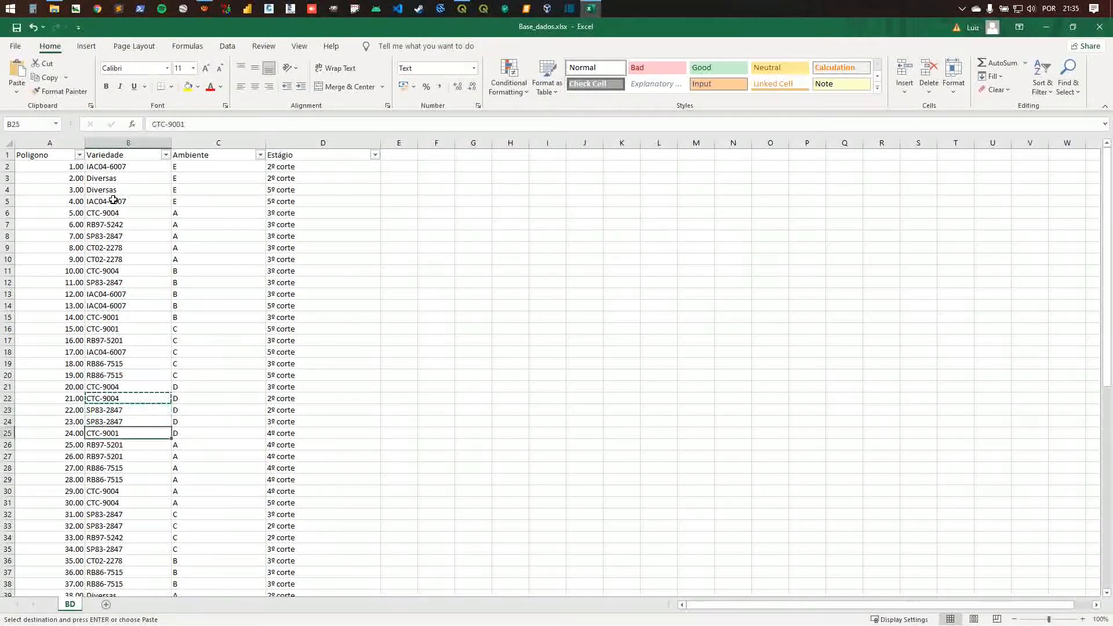
pyautogui.hotkey('ctrl', 'v')
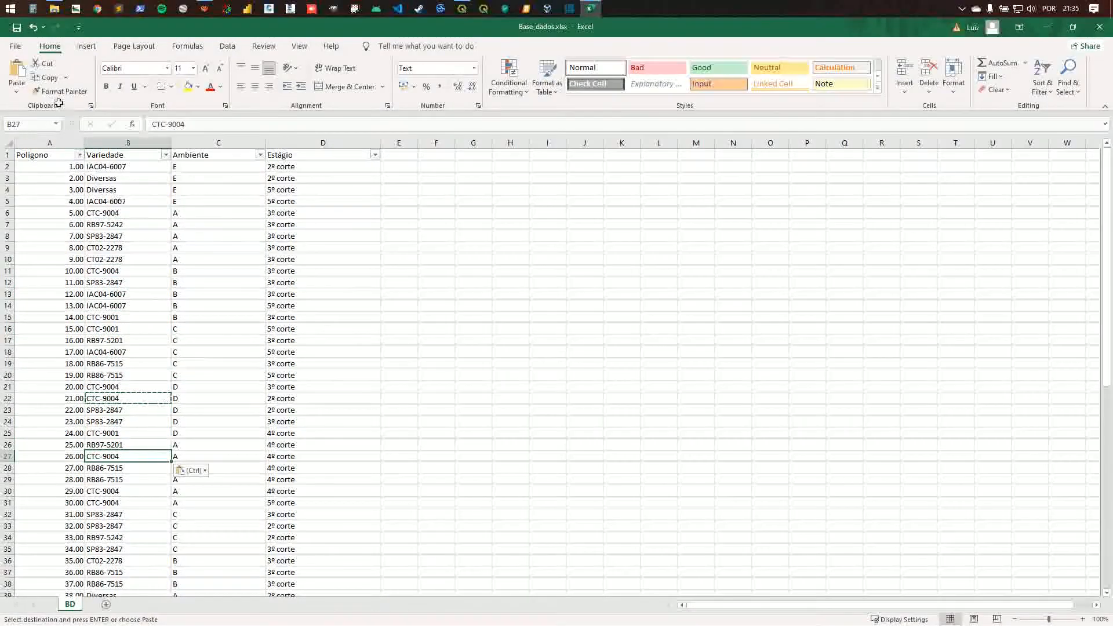
pyautogui.click(16, 29)
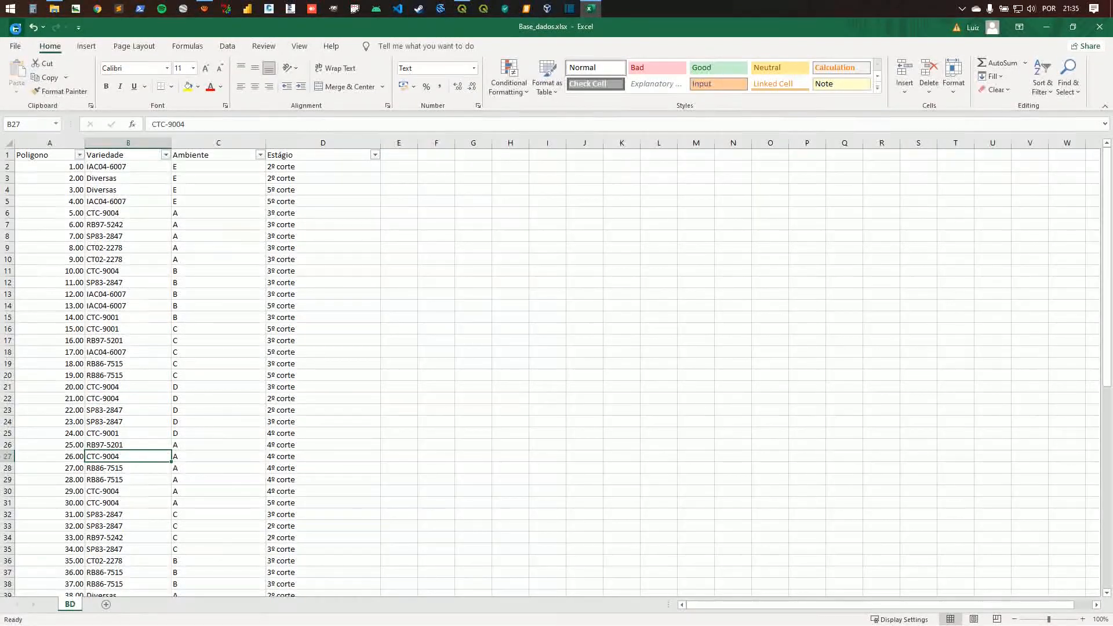
# Step: Switch to QGIS, reload the Base_dados BD attribute table with the spreadsheet edits and close it
pyautogui.click(463, 8)
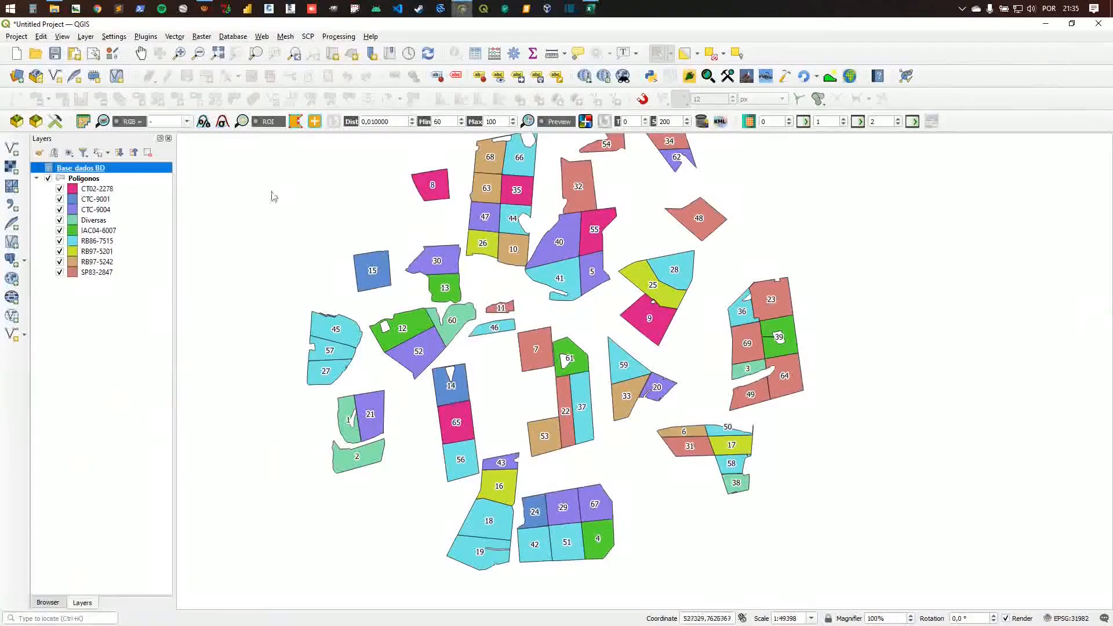
pyautogui.click(475, 55)
pyautogui.click(596, 167)
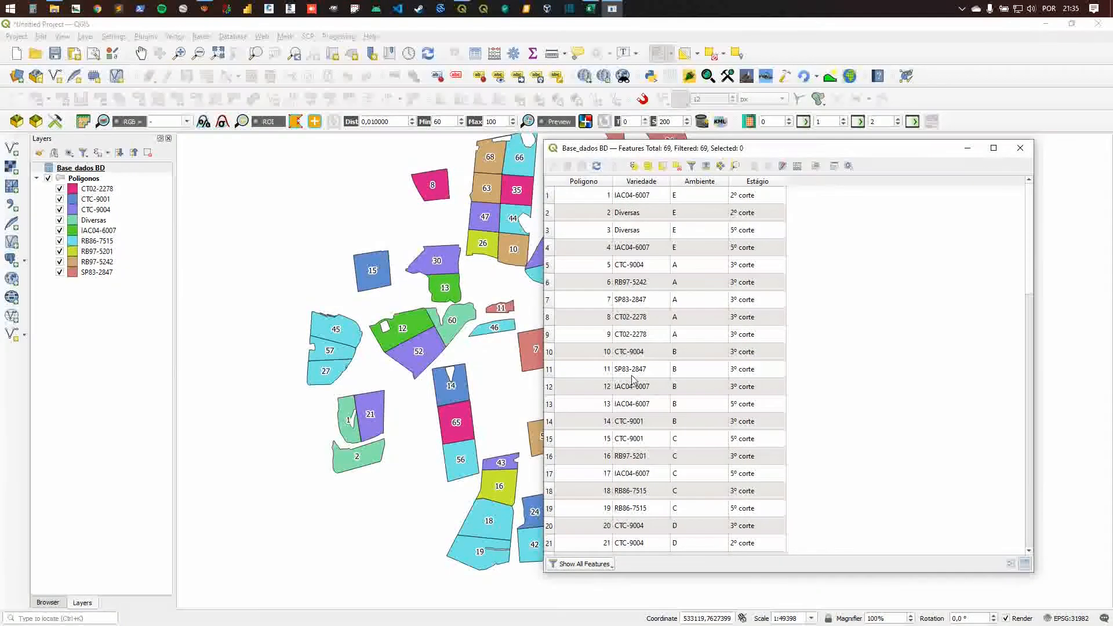
pyautogui.click(1021, 148)
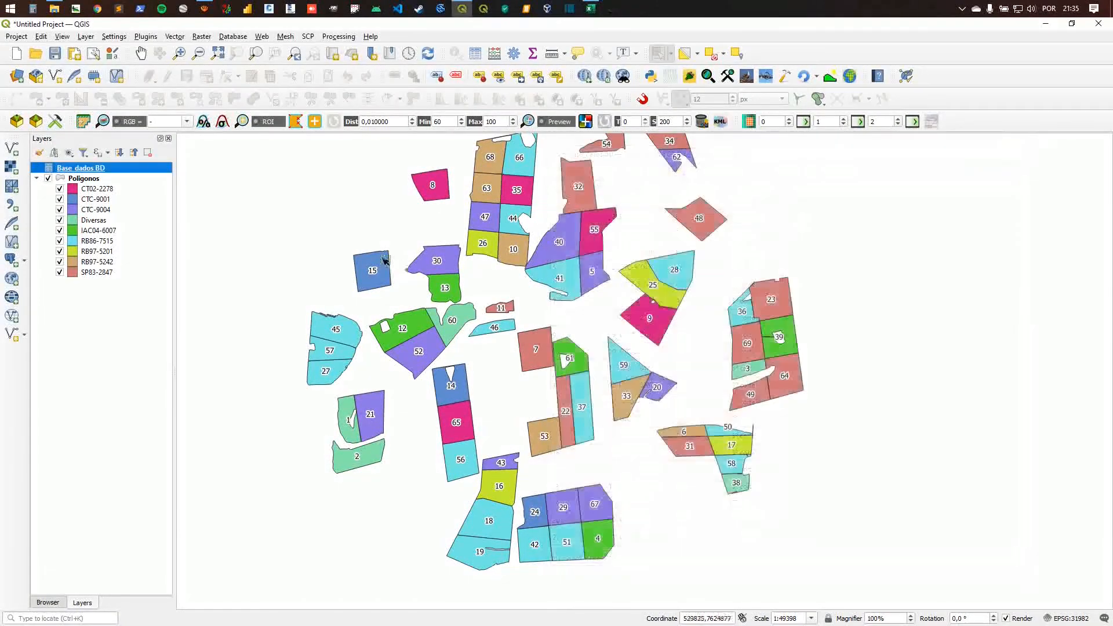
# Step: Update the Poligonos map colours by reopening the layer's Base_dados BD join and accepting it with unchanged settings
pyautogui.click(87, 178)
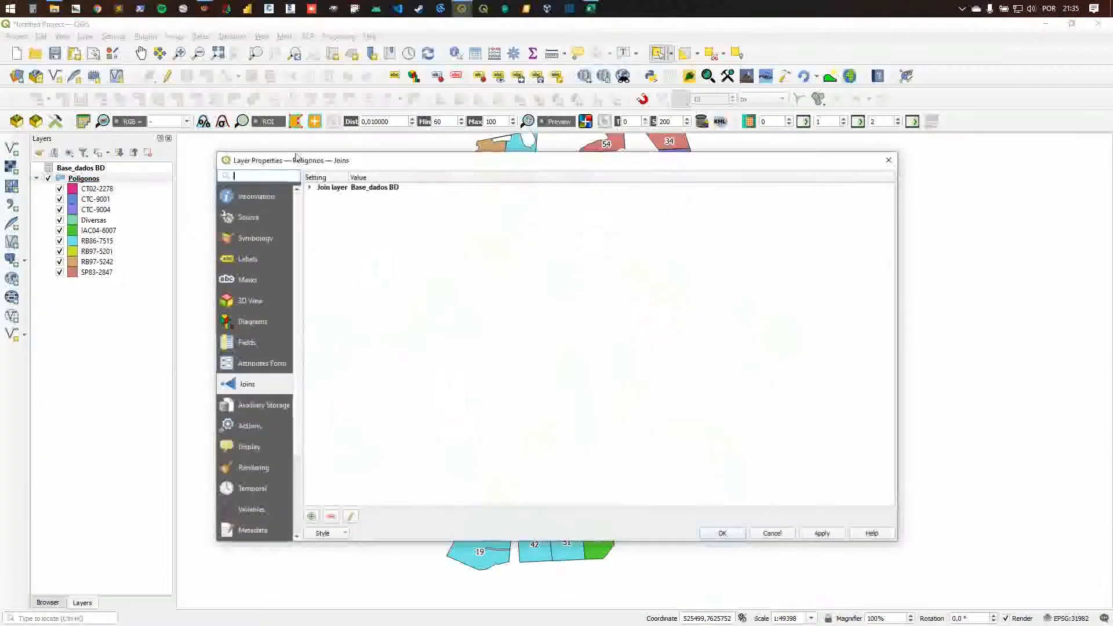
pyautogui.moveTo(344, 155); pyautogui.dragTo(965, 112)
pyautogui.moveTo(936, 91); pyautogui.dragTo(909, 93)
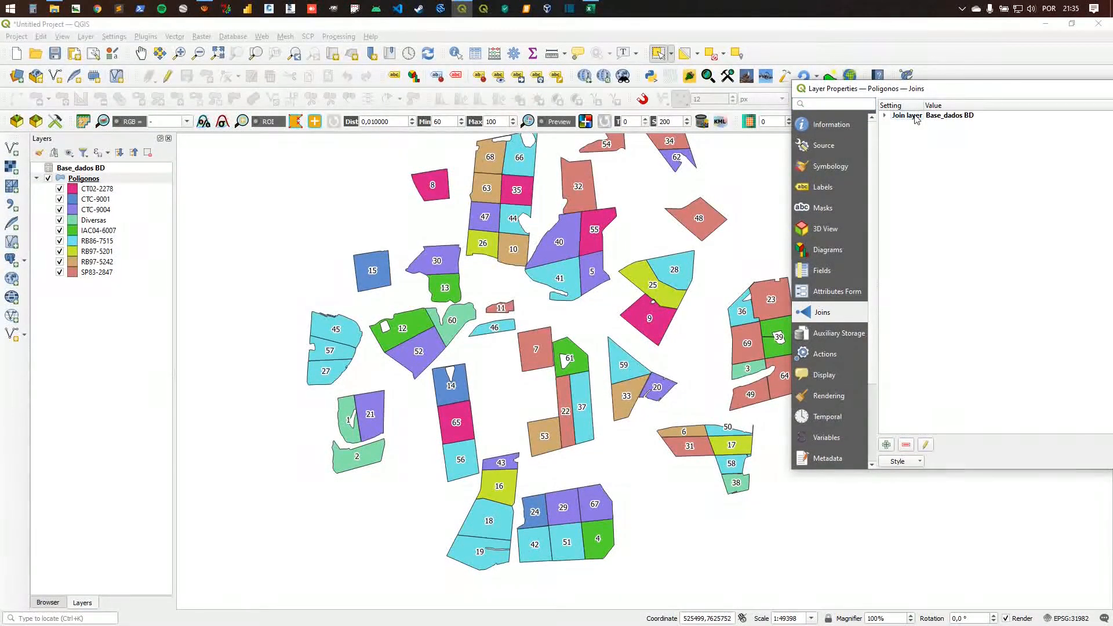
pyautogui.doubleClick(916, 115)
pyautogui.click(634, 476)
pyautogui.moveTo(998, 90); pyautogui.dragTo(838, 175)
pyautogui.click(986, 546)
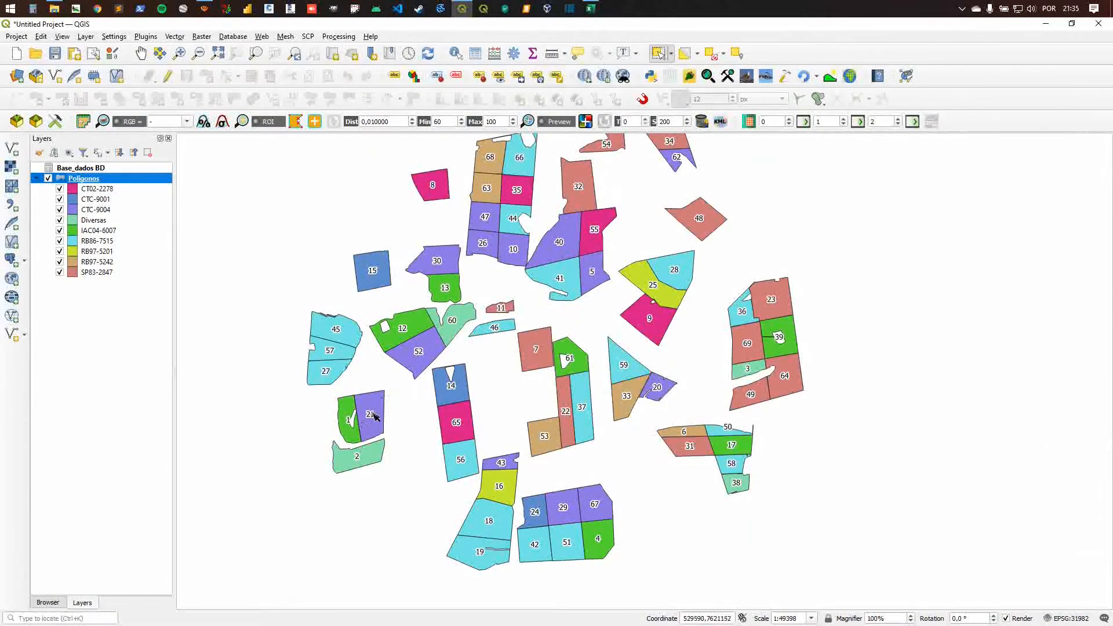
pyautogui.moveTo(373, 406); pyautogui.dragTo(386, 454)
pyautogui.moveTo(464, 351); pyautogui.dragTo(465, 302)
pyautogui.click(159, 168)
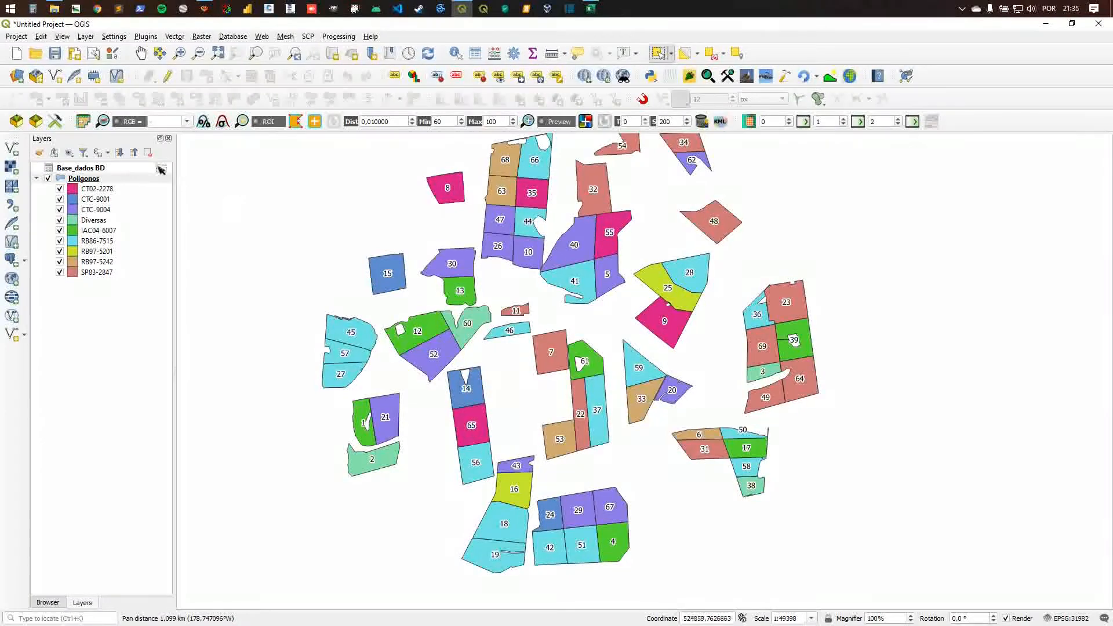
pyautogui.moveTo(585, 13)
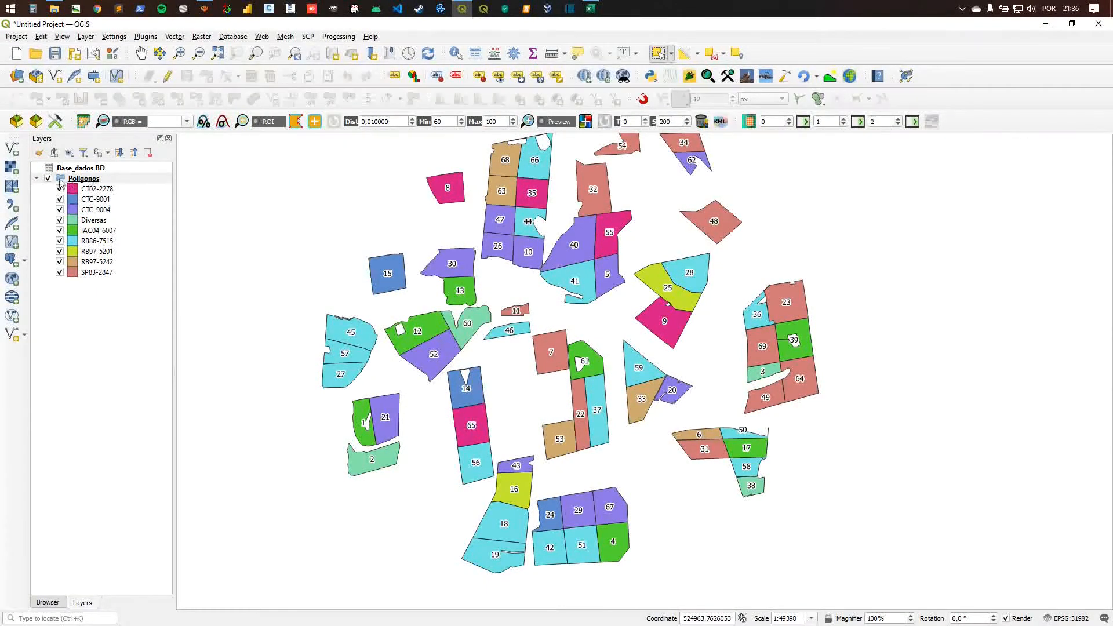
pyautogui.scroll(-1, 464, 319)
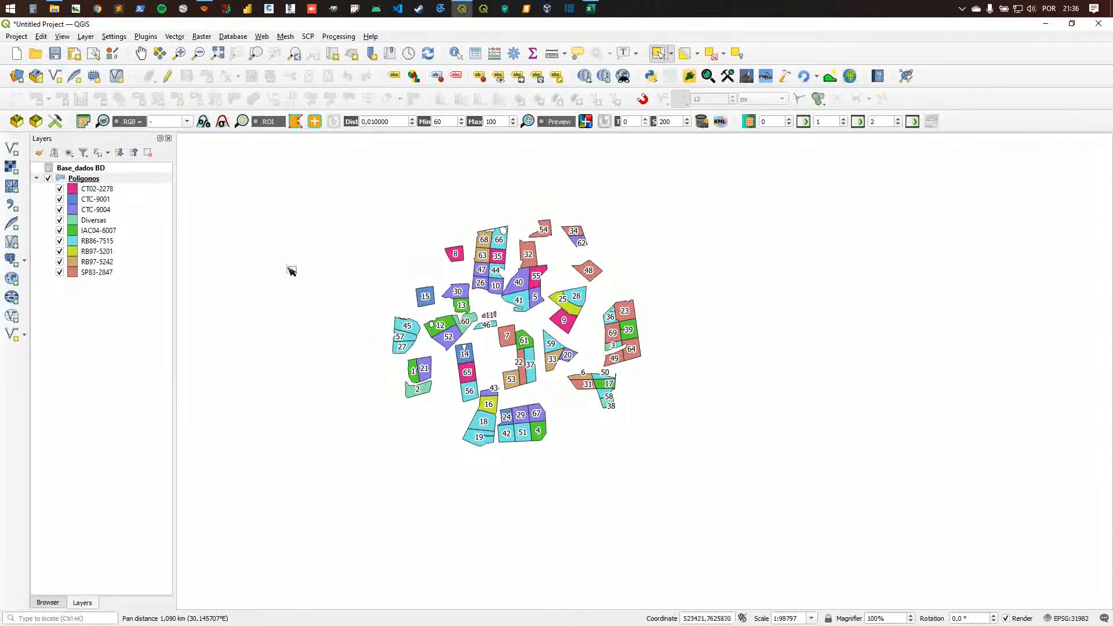
# Step: Enable editing on Poligonos and draw a new five-sided polygon in the empty area south of polygon 2
pyautogui.click(84, 181)
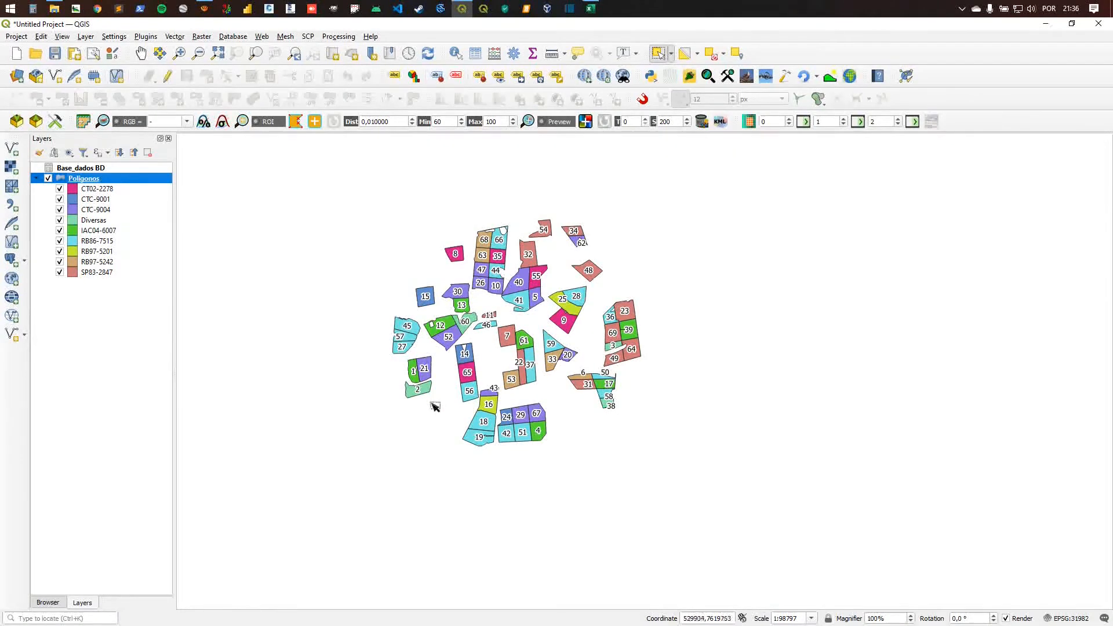
pyautogui.scroll(1, 432, 404)
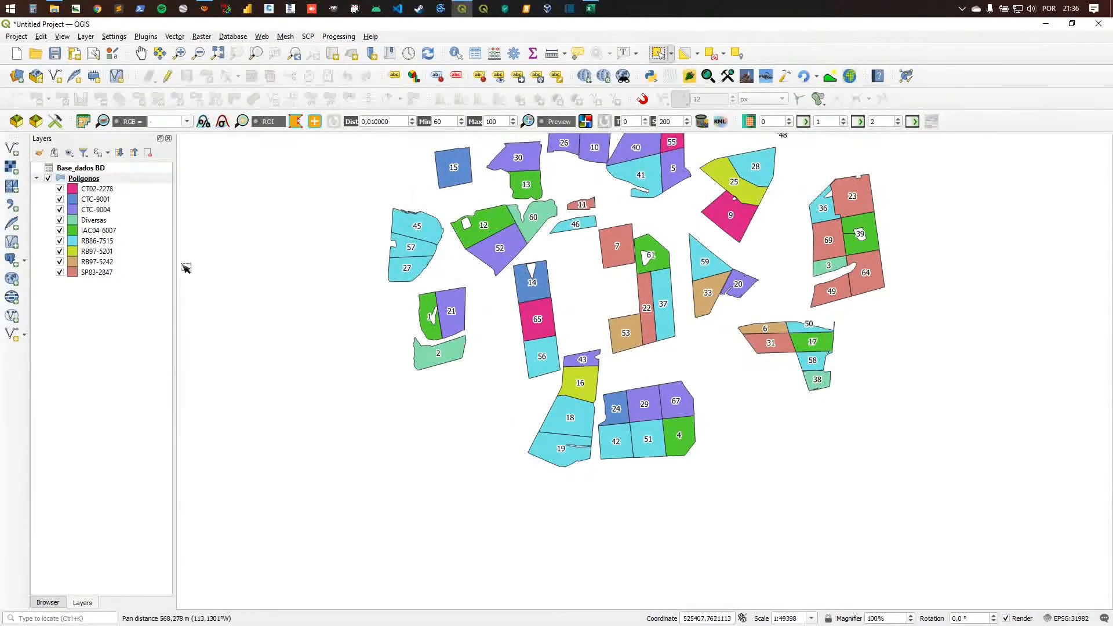
pyautogui.click(166, 80)
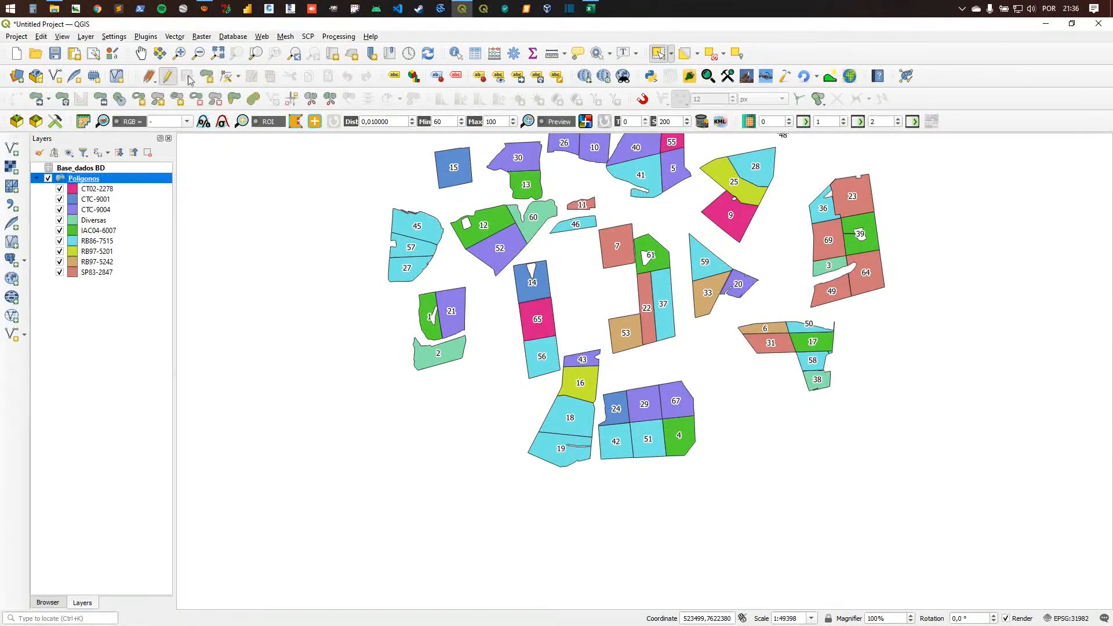
pyautogui.click(206, 76)
pyautogui.scroll(1, 462, 423)
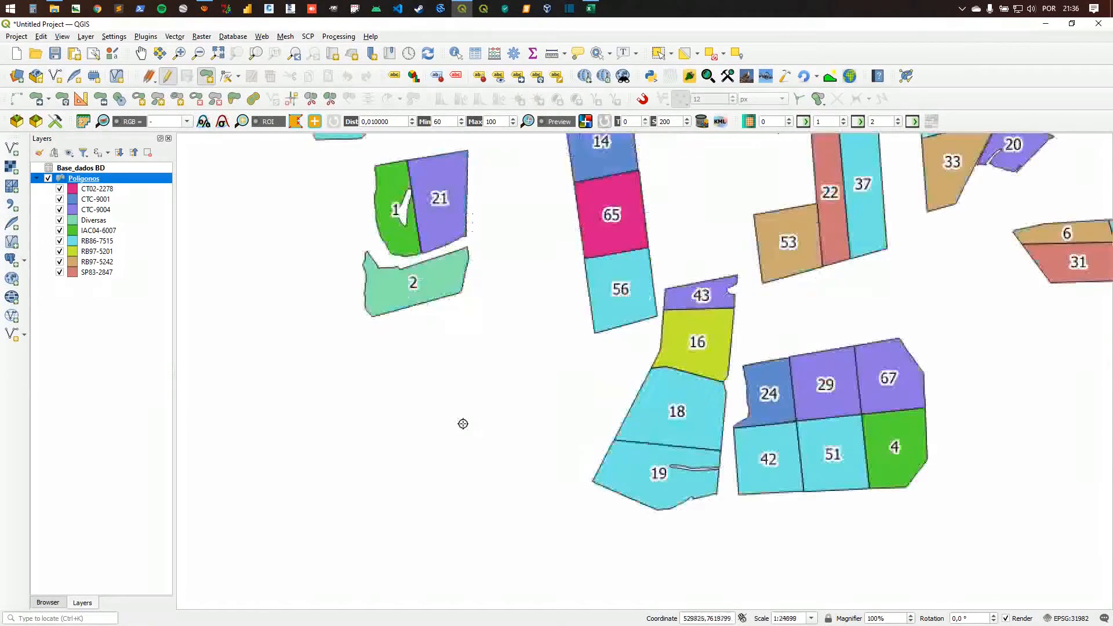
pyautogui.click(479, 336)
pyautogui.click(310, 401)
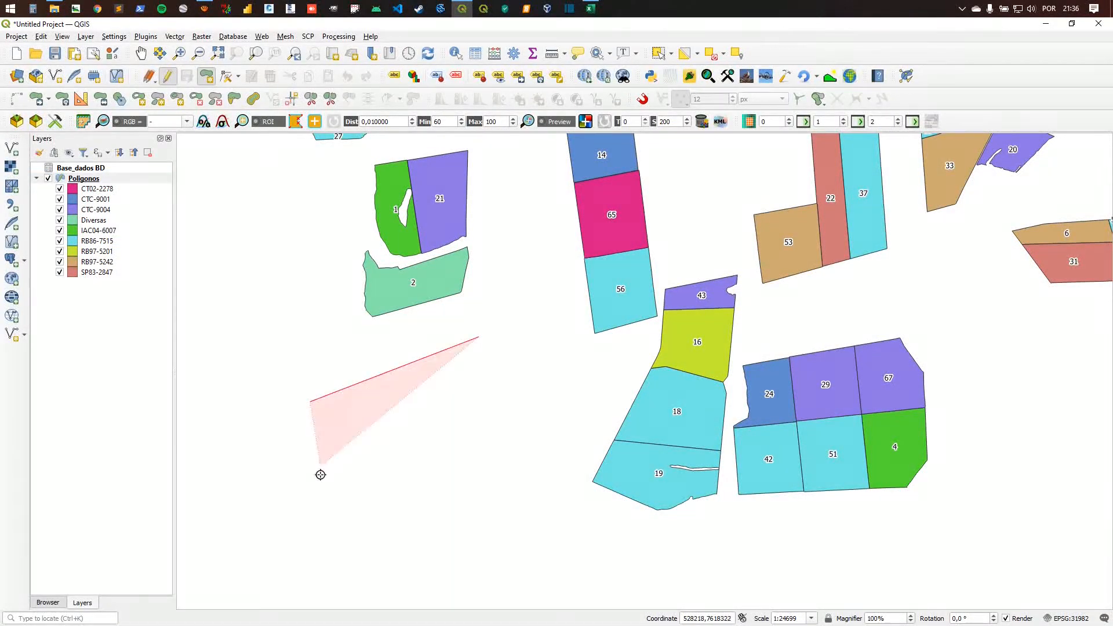
pyautogui.click(307, 526)
pyautogui.click(472, 580)
pyautogui.click(534, 445)
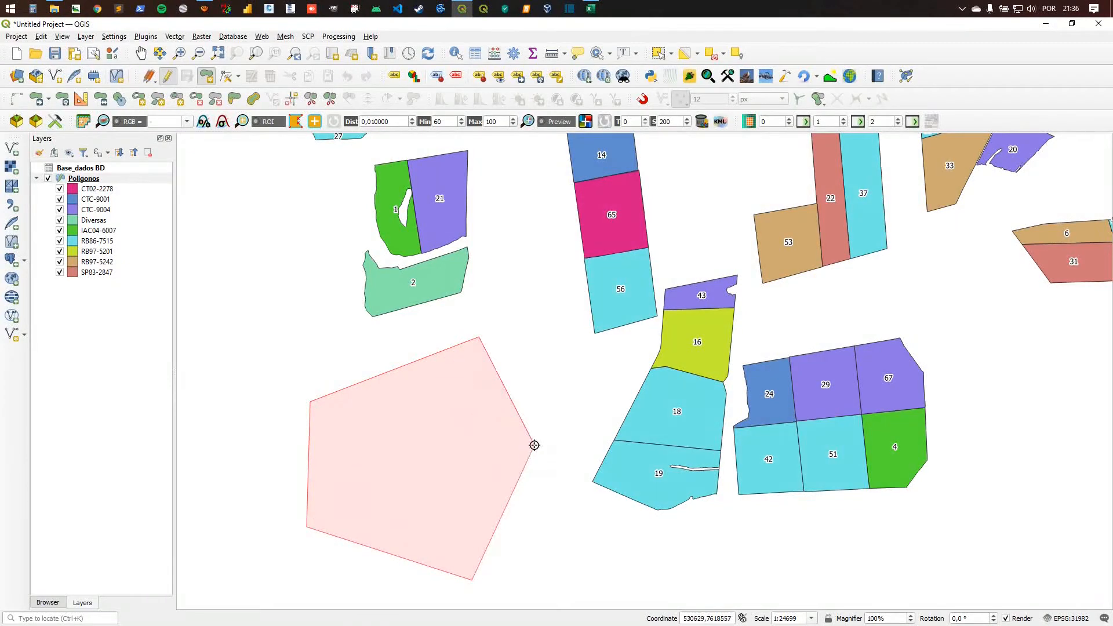
pyautogui.rightClick(534, 445)
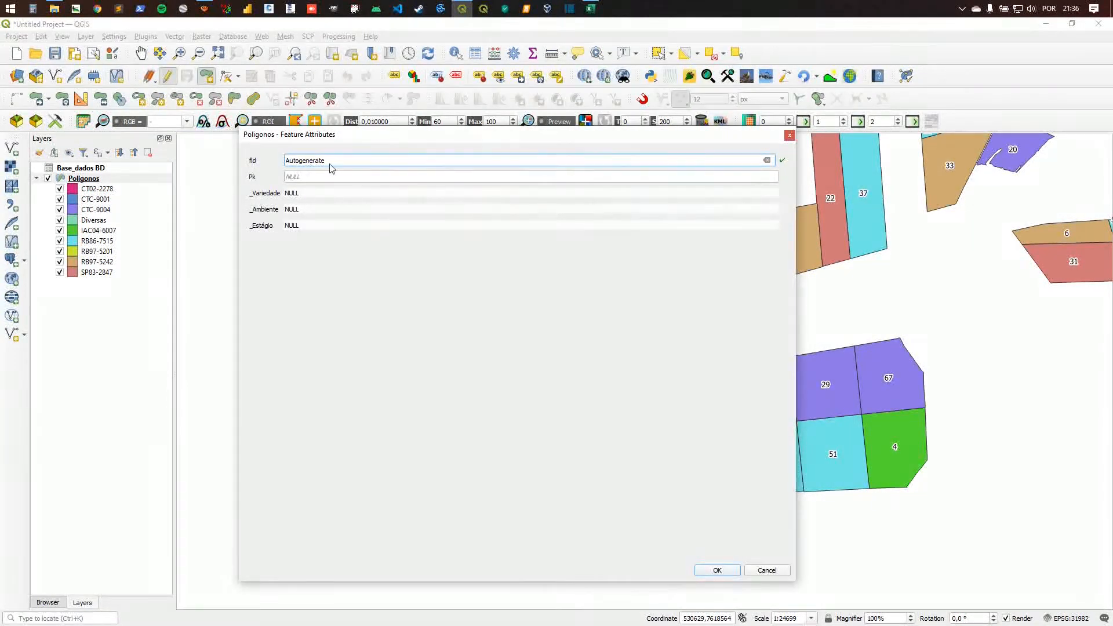
# Step: Give the new polygon a Pk of 70, leave its other attributes empty, and accept the feature
pyautogui.click(305, 175)
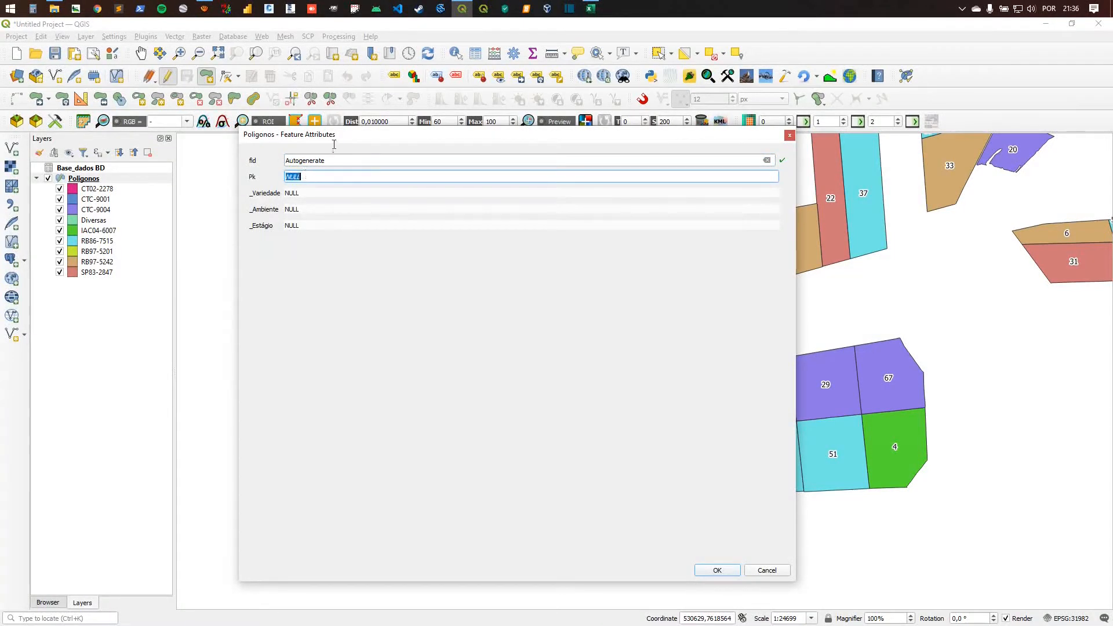
pyautogui.moveTo(341, 137); pyautogui.dragTo(476, 140)
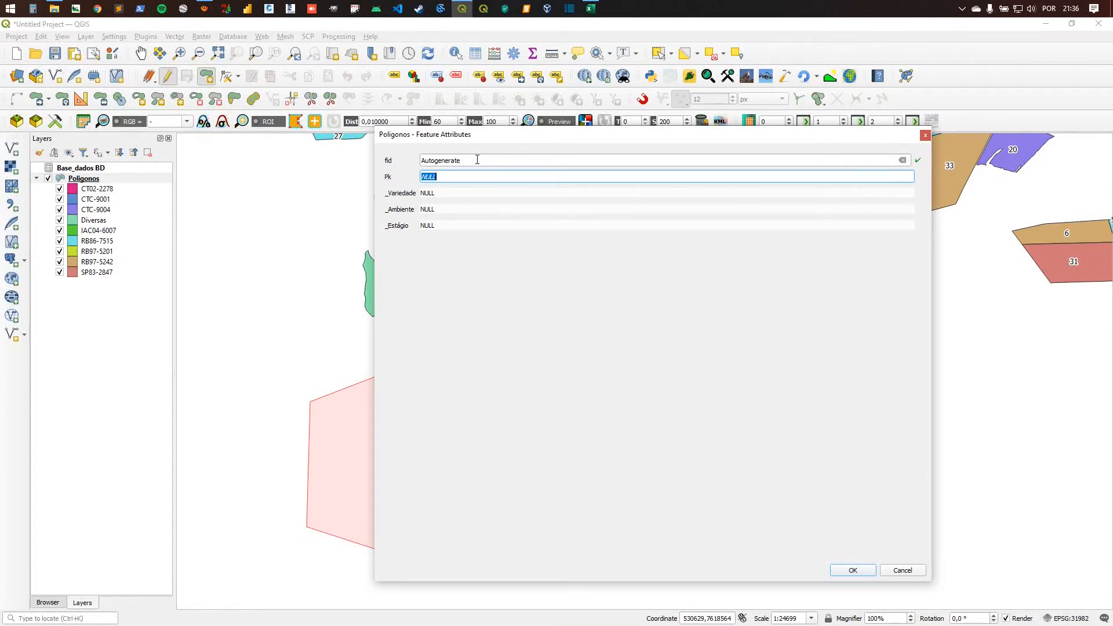
pyautogui.write('70')
pyautogui.press('Tab')
pyautogui.press('Tab')
pyautogui.press('Tab')
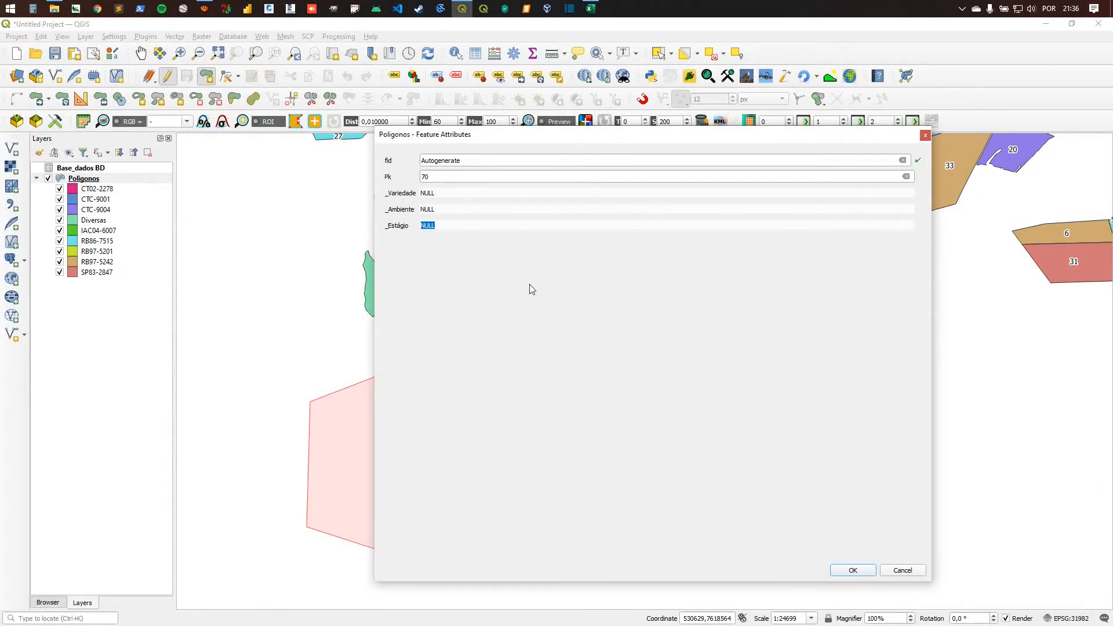
pyautogui.click(853, 570)
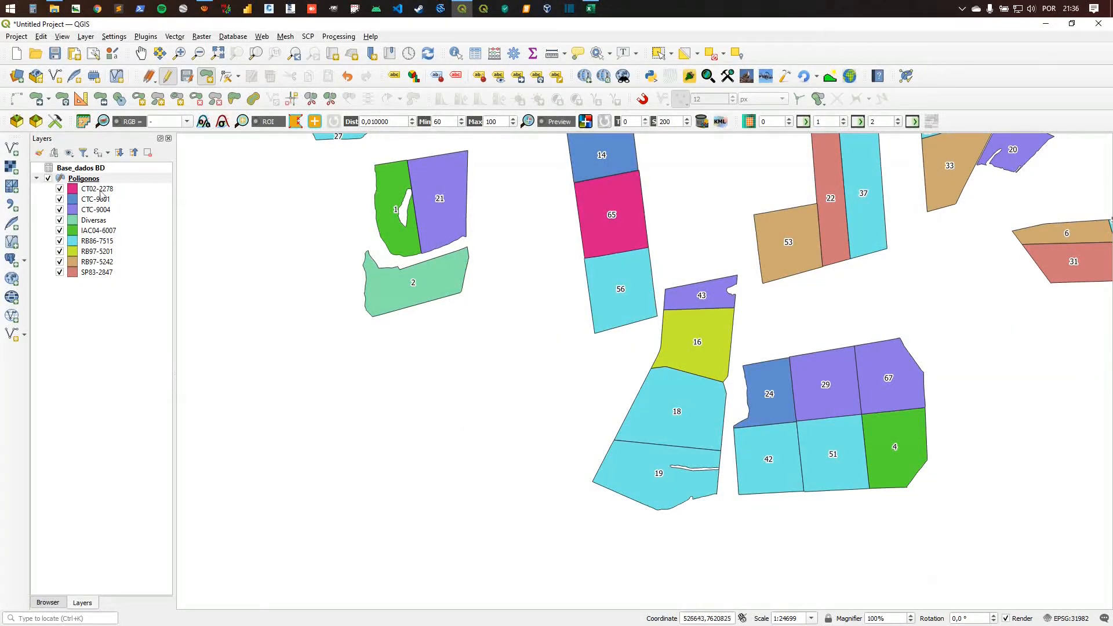
# Step: Sort the Poligonos attribute table by Pk in descending order, save the layer edits and close the table
pyautogui.click(86, 178)
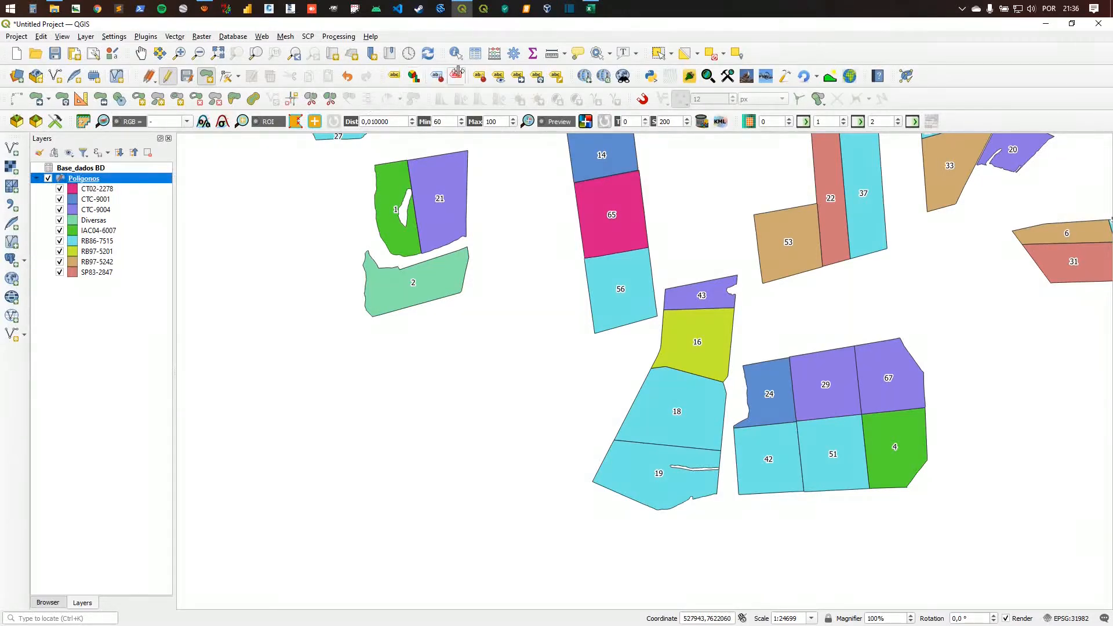
pyautogui.click(475, 54)
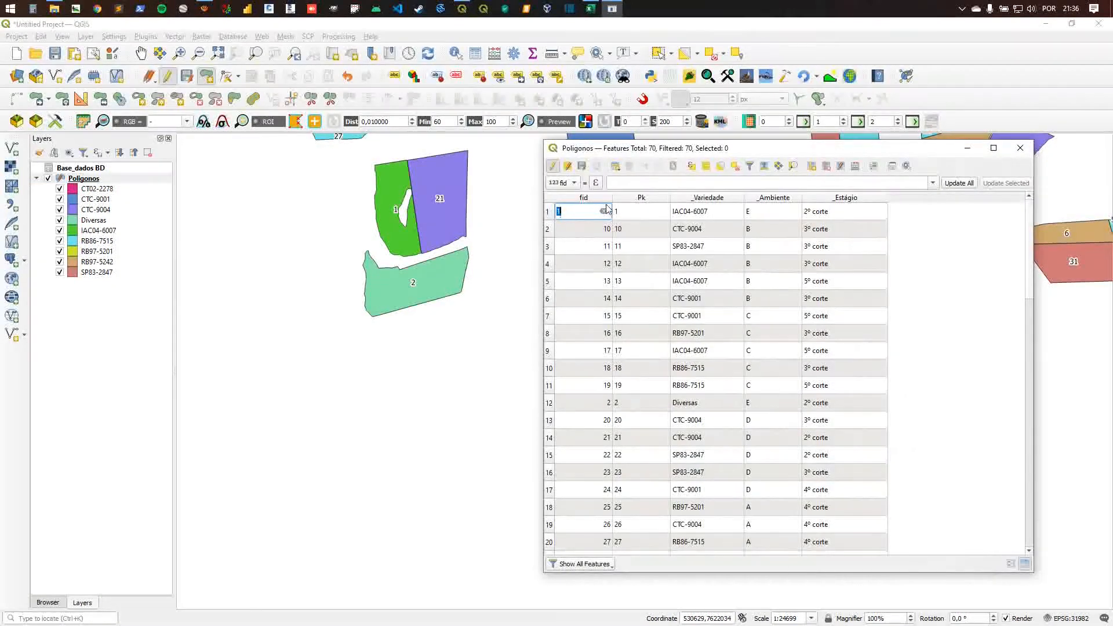
pyautogui.click(640, 198)
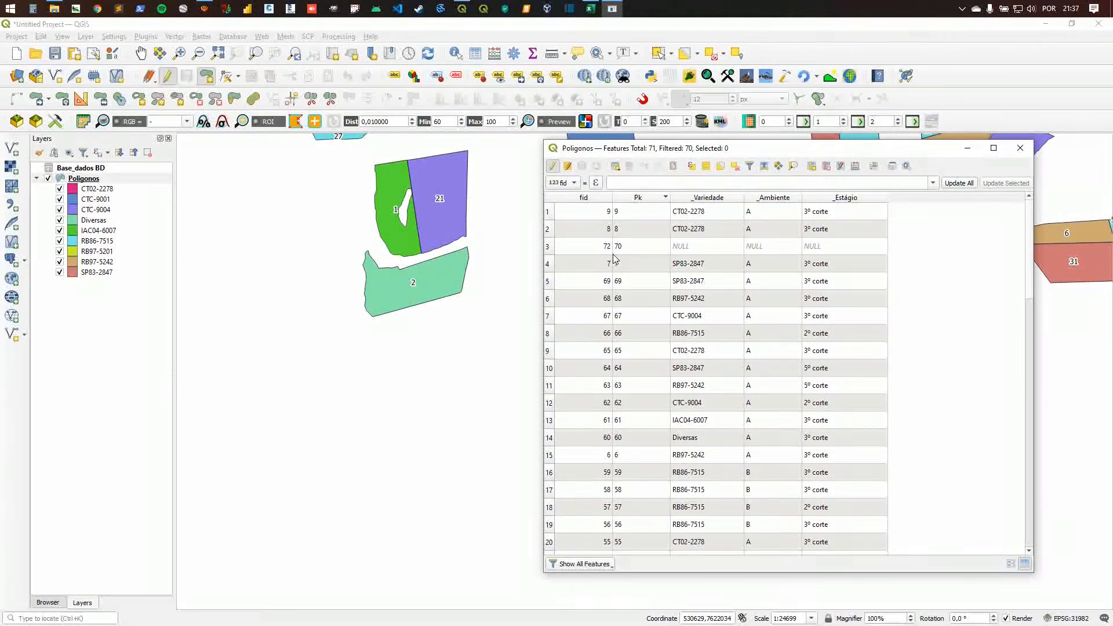
pyautogui.click(706, 251)
pyautogui.press('Tab')
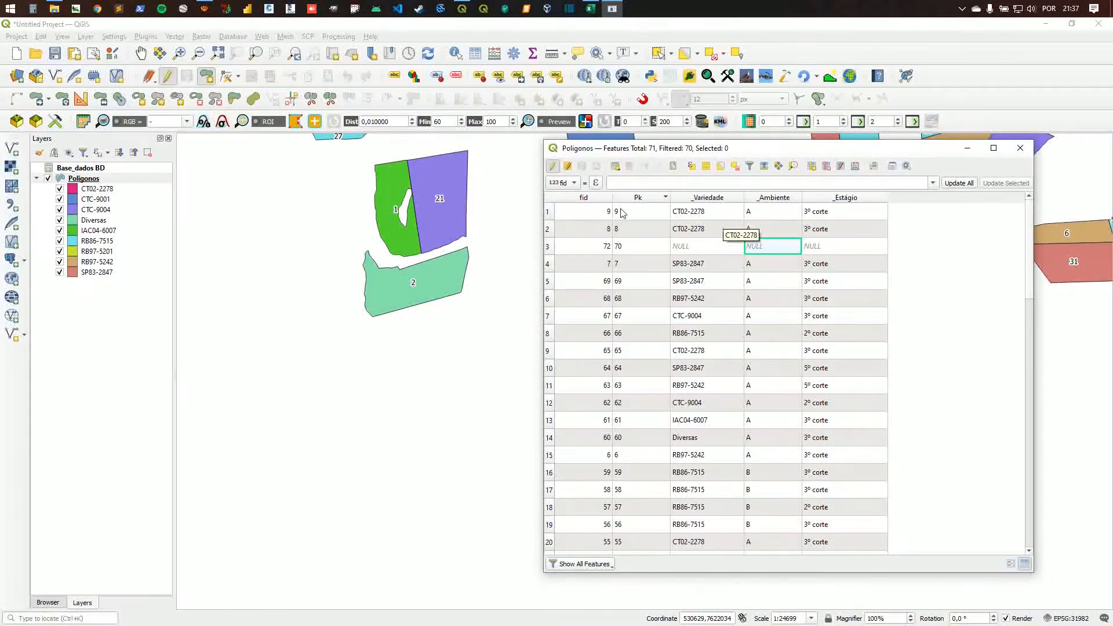
pyautogui.click(1020, 148)
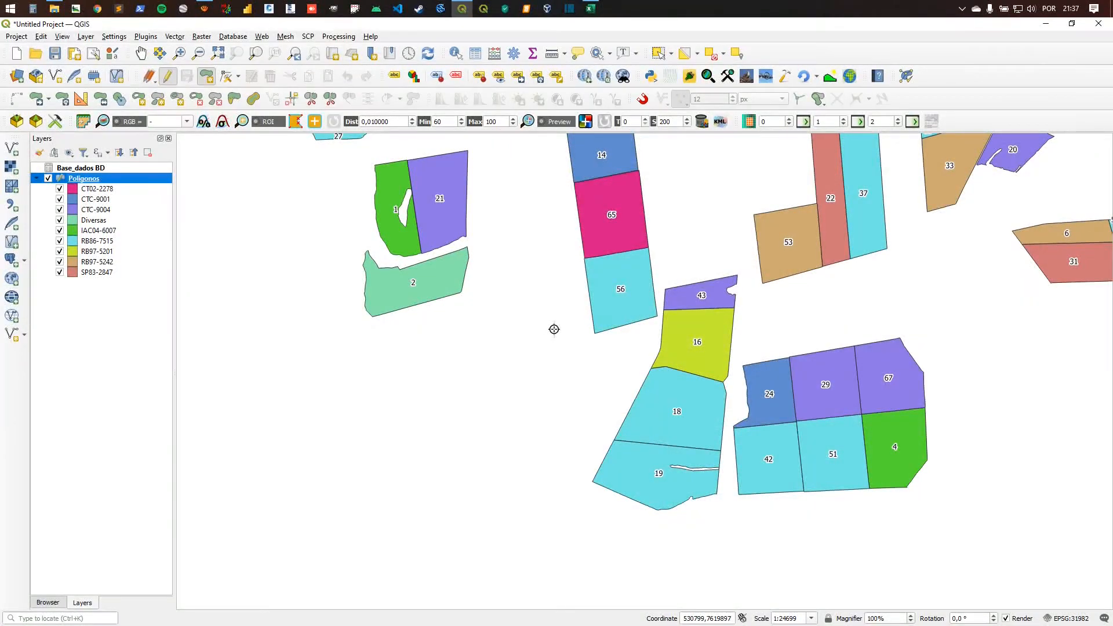
# Step: Switch to Base_dados.xlsx in Excel, enter 70 in cell A71 and convert it to a number
pyautogui.click(590, 8)
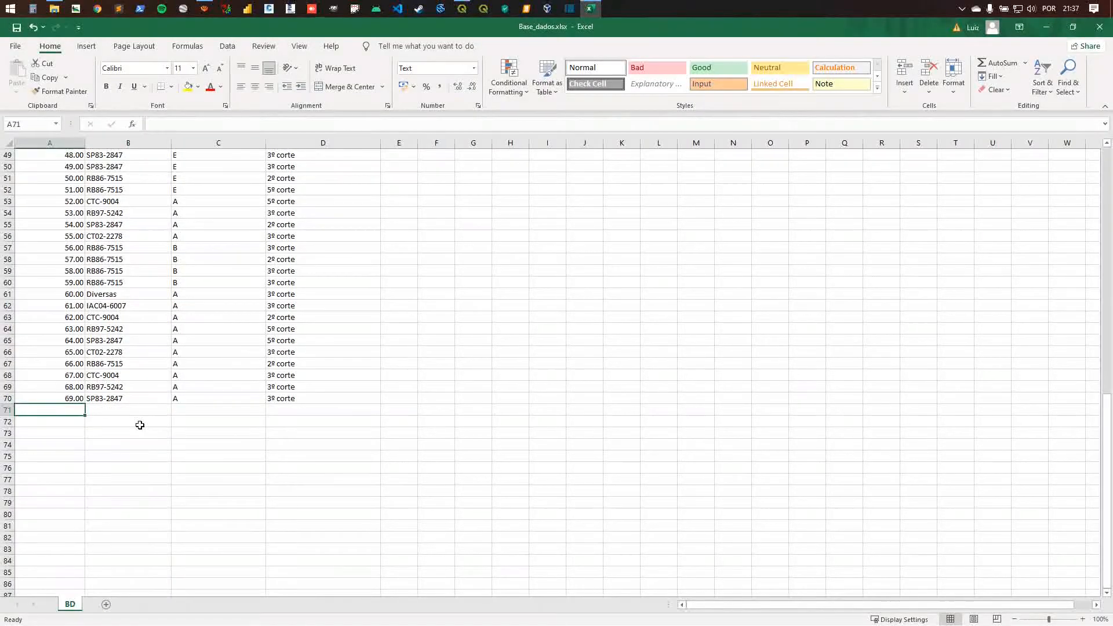
pyautogui.write('70')
pyautogui.press('Right')
pyautogui.press('Left')
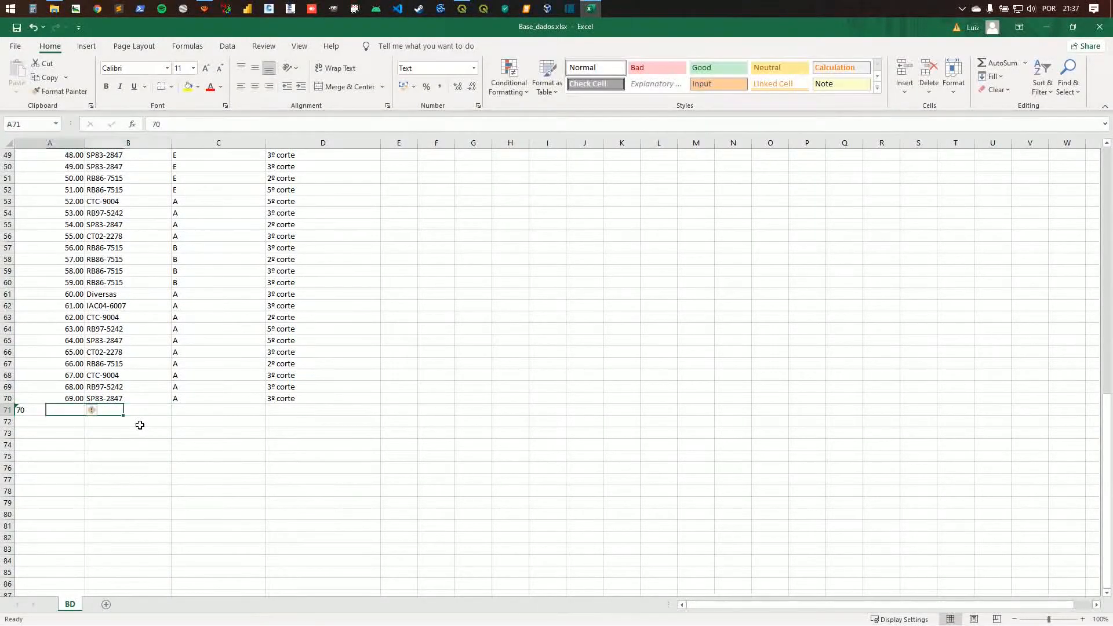
pyautogui.click(95, 410)
pyautogui.click(126, 441)
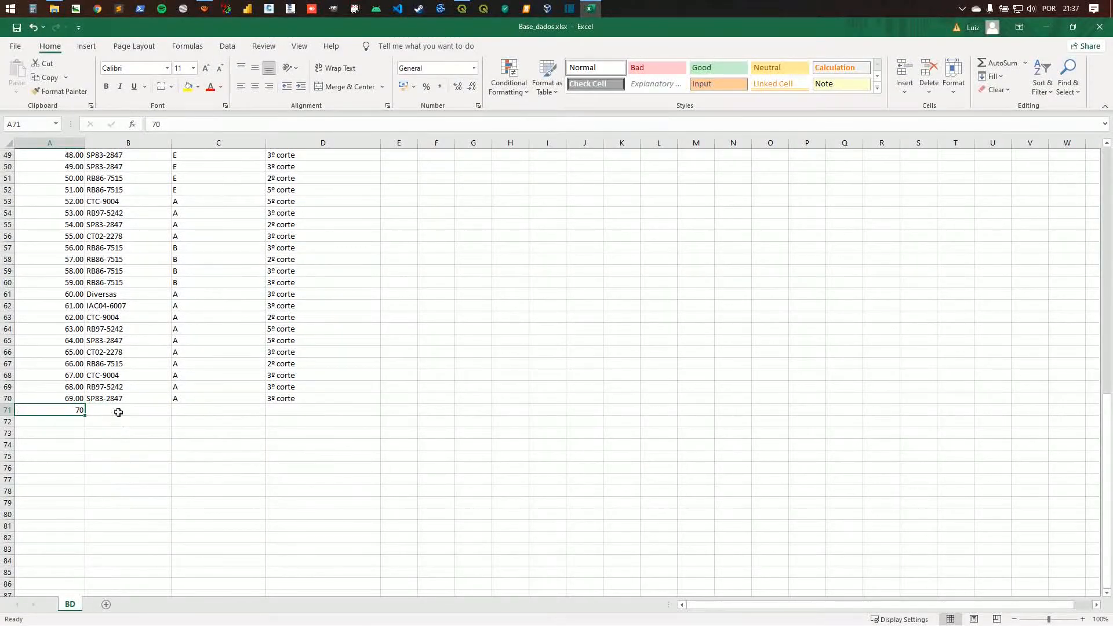
# Step: Fill polygon 70's Variedade in B71 with CTC-9004 copied from B68
pyautogui.click(118, 412)
pyautogui.press('Up')
pyautogui.press('Up')
pyautogui.press('Up')
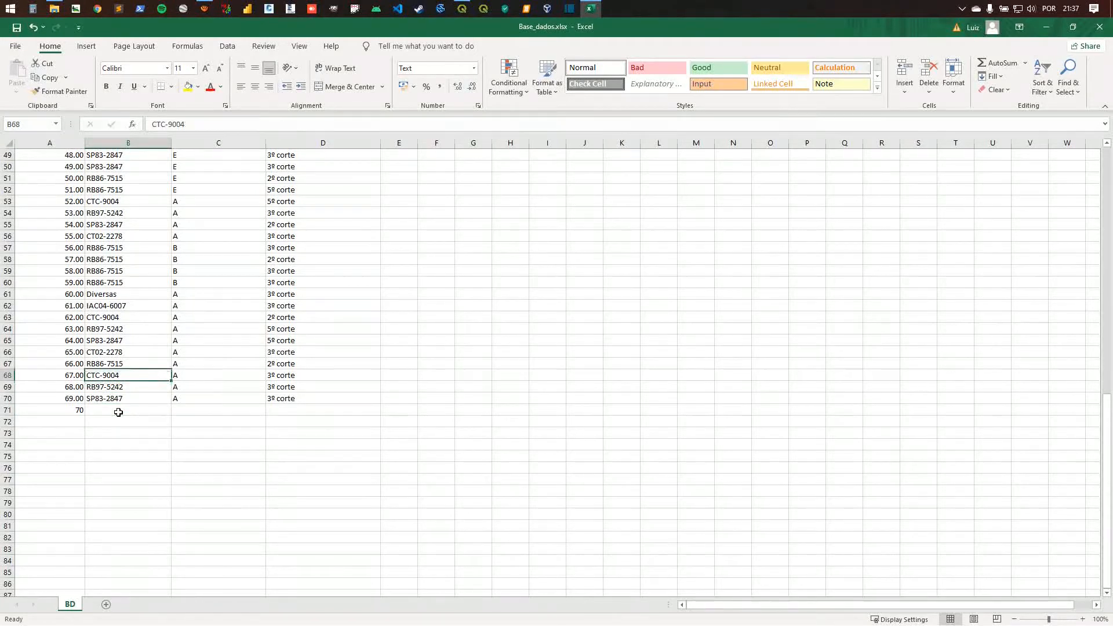
pyautogui.hotkey('ctrl', 'c')
pyautogui.press('Down')
pyautogui.press('Down')
pyautogui.press('Down')
pyautogui.hotkey('ctrl', 'v')
pyautogui.press('Right')
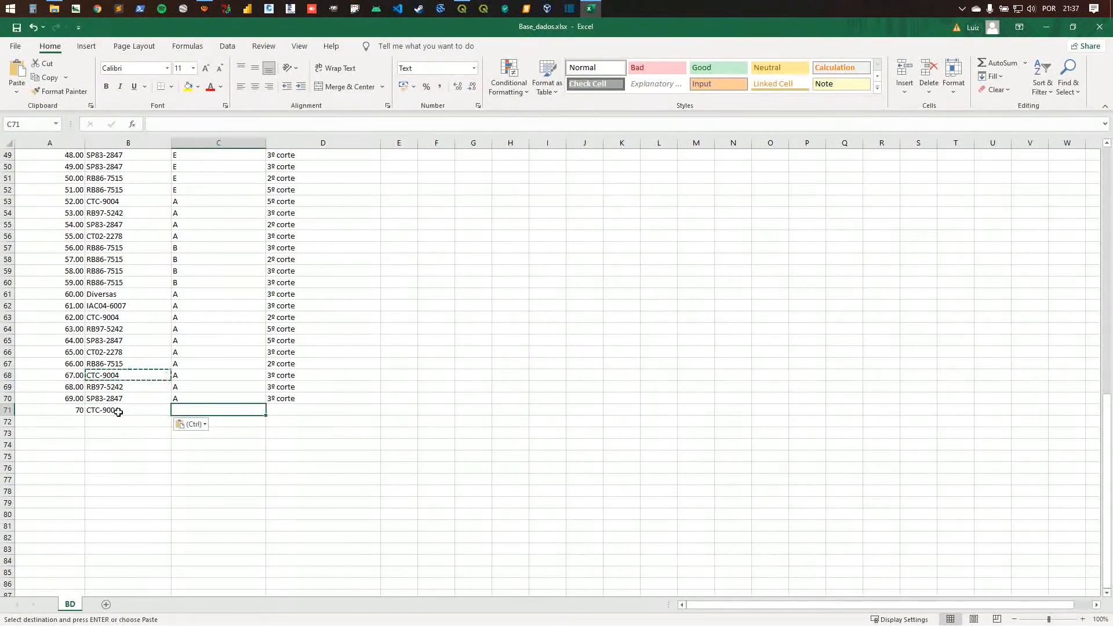
# Step: Enter B as Ambiente in C71, copy 5º corte from D65 into D71, and save the workbook
pyautogui.write('B')
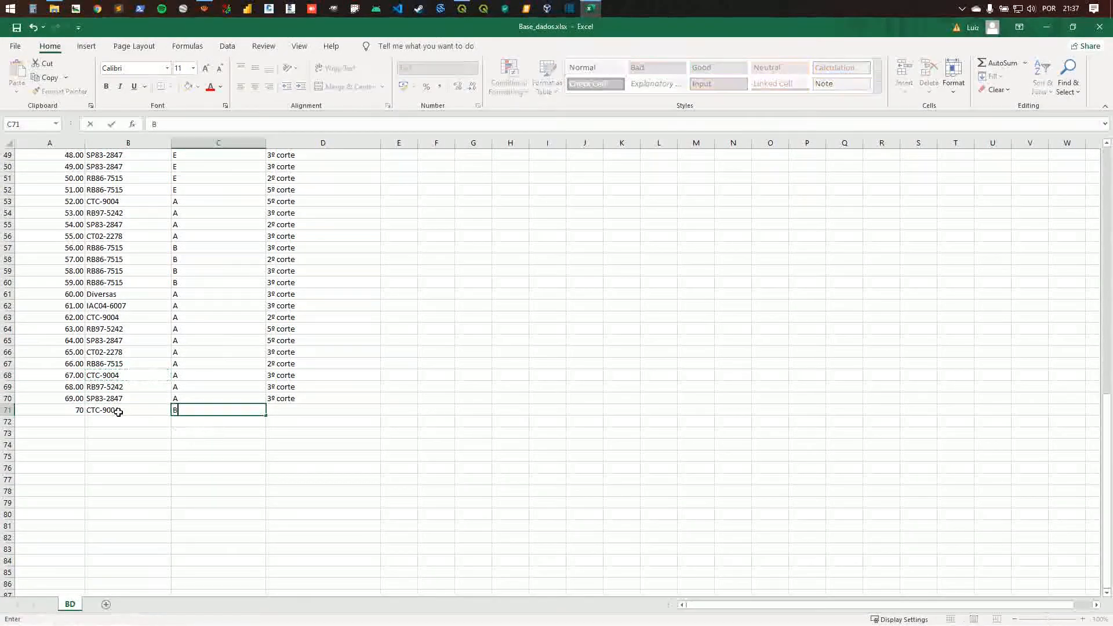
pyautogui.press('Right')
pyautogui.press('Up')
pyautogui.press('Up')
pyautogui.press('Up')
pyautogui.press('Up')
pyautogui.press('Up')
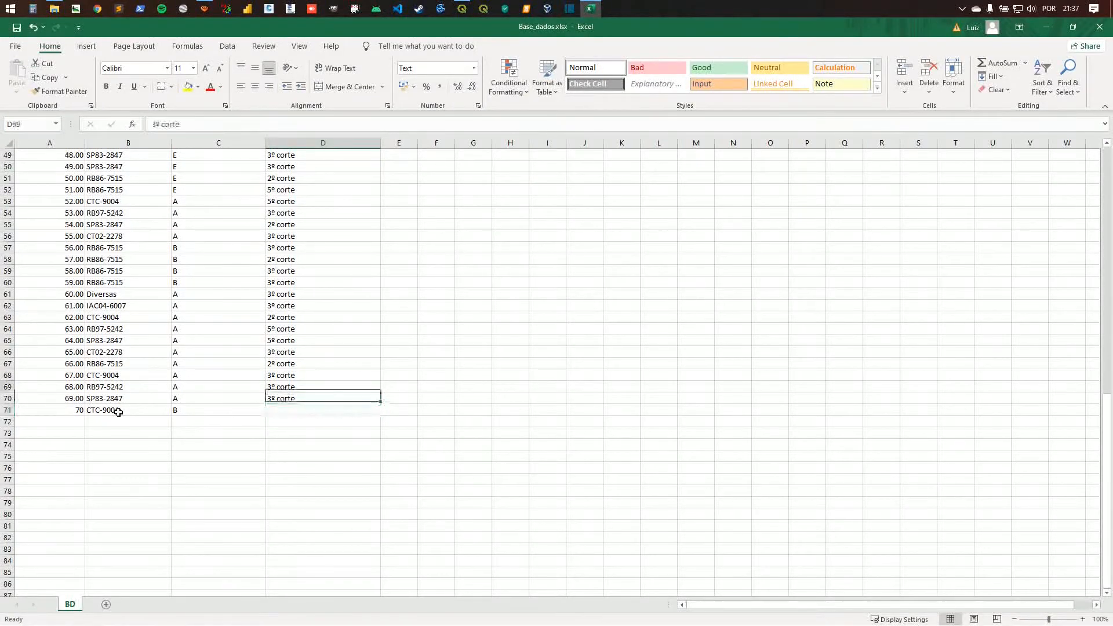
pyautogui.click(319, 342)
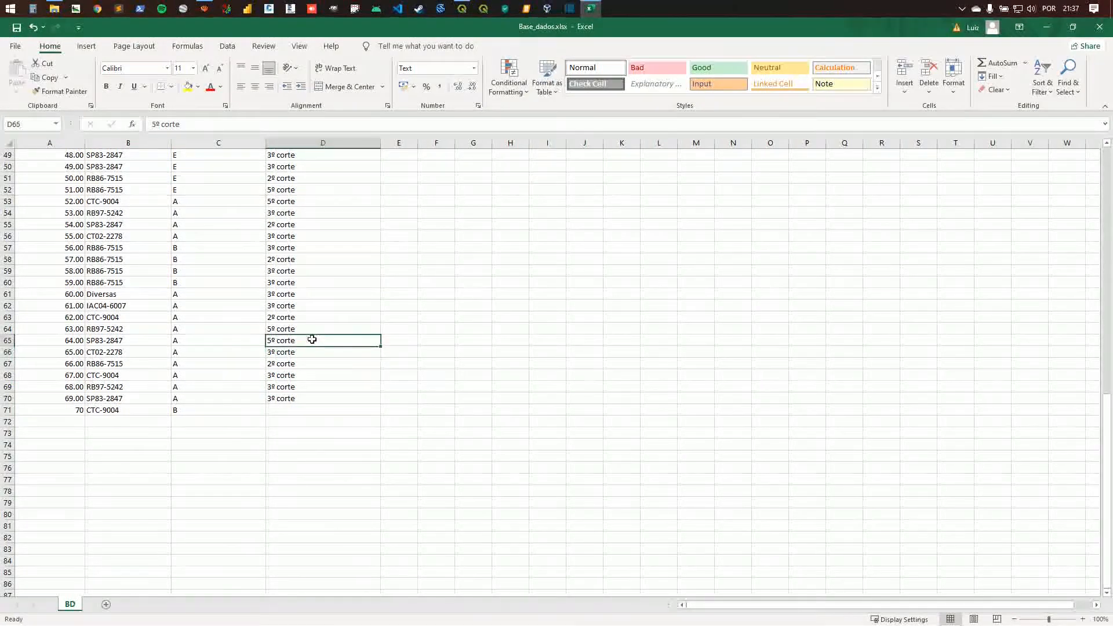
pyautogui.hotkey('ctrl', 'c')
pyautogui.click(293, 410)
pyautogui.hotkey('ctrl', 'v')
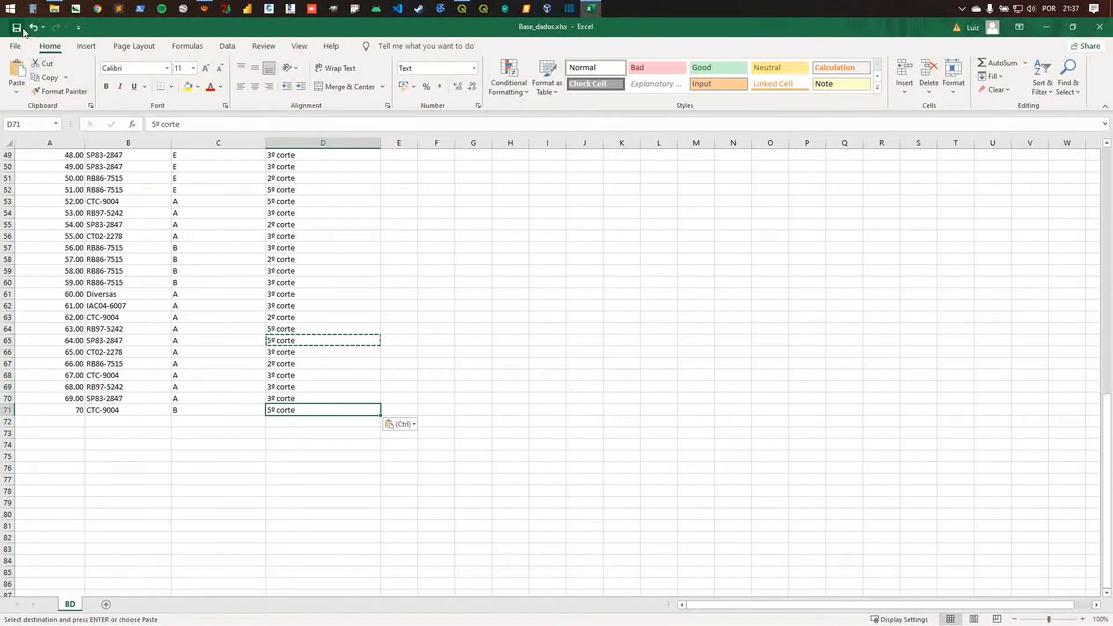
pyautogui.press('Escape')
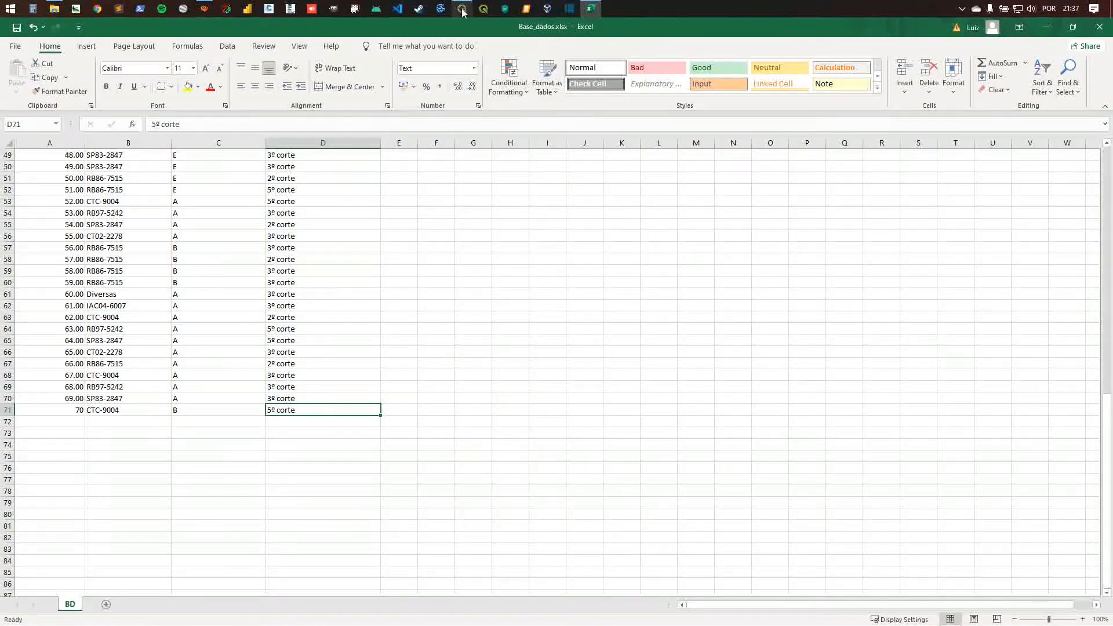
# Step: Switch to QGIS, reload the Base_dados BD attribute table, sort it by Poligono in descending order and close it
pyautogui.click(462, 8)
pyautogui.click(103, 168)
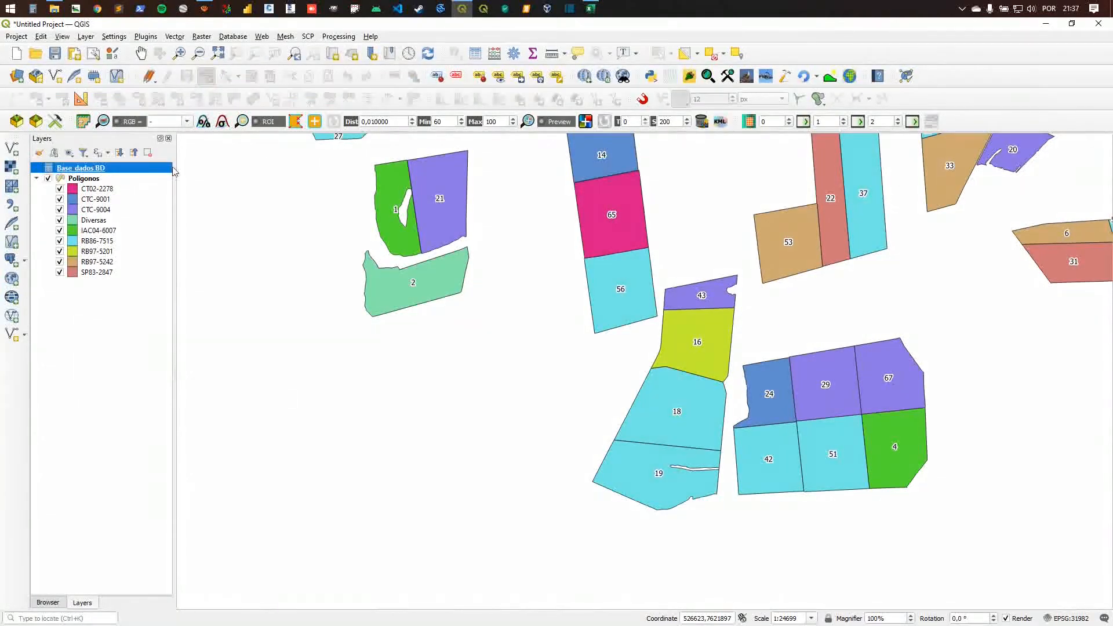
pyautogui.click(474, 53)
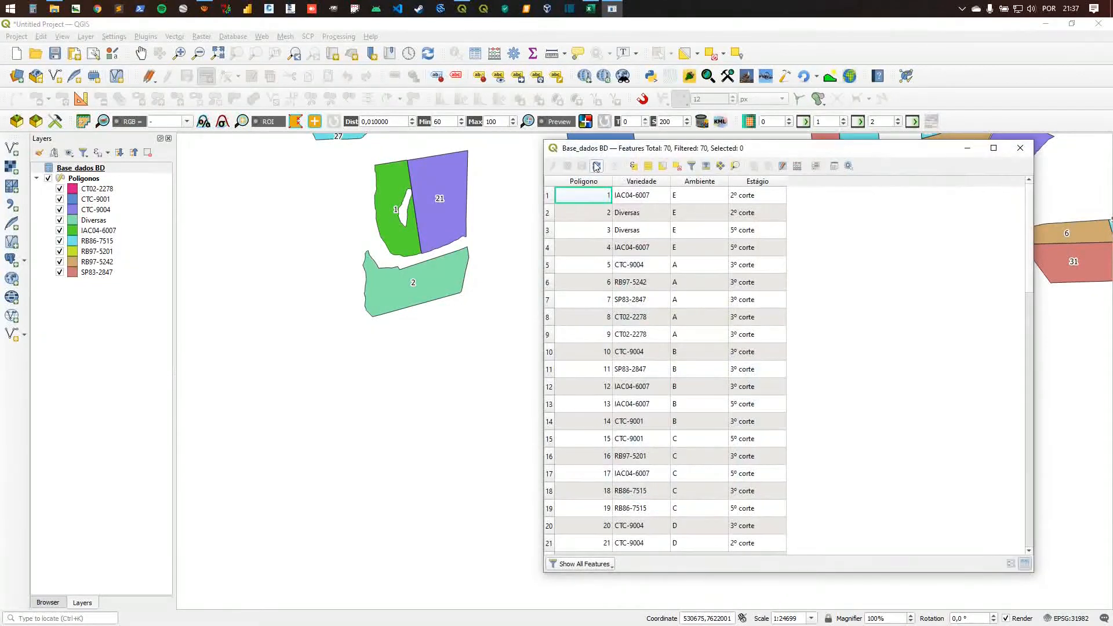
pyautogui.click(598, 167)
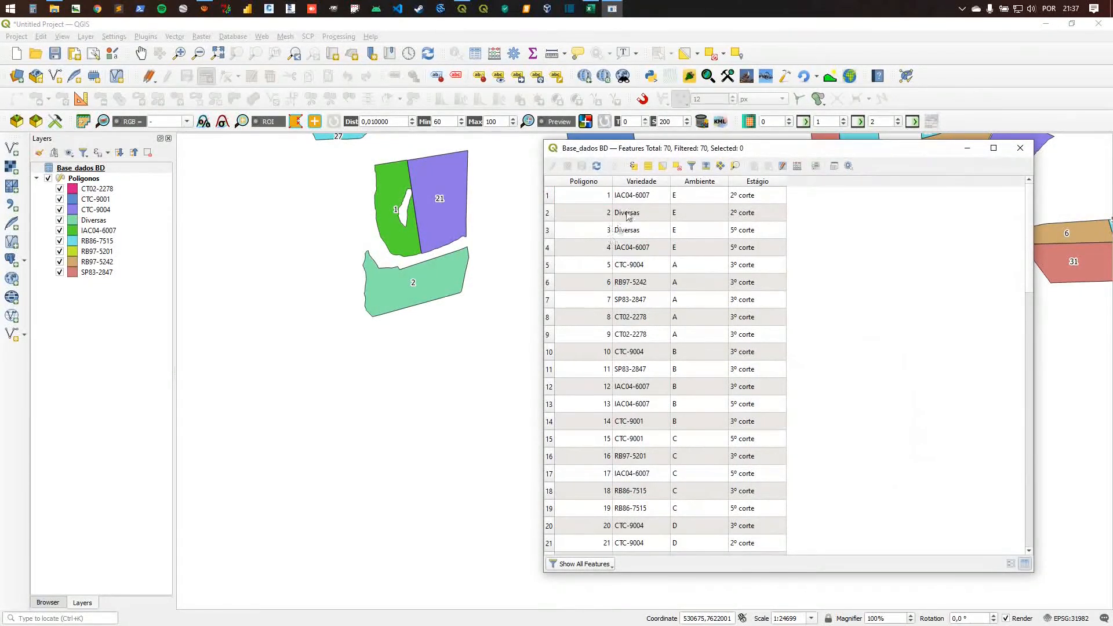
pyautogui.click(637, 181)
pyautogui.click(598, 182)
pyautogui.click(599, 183)
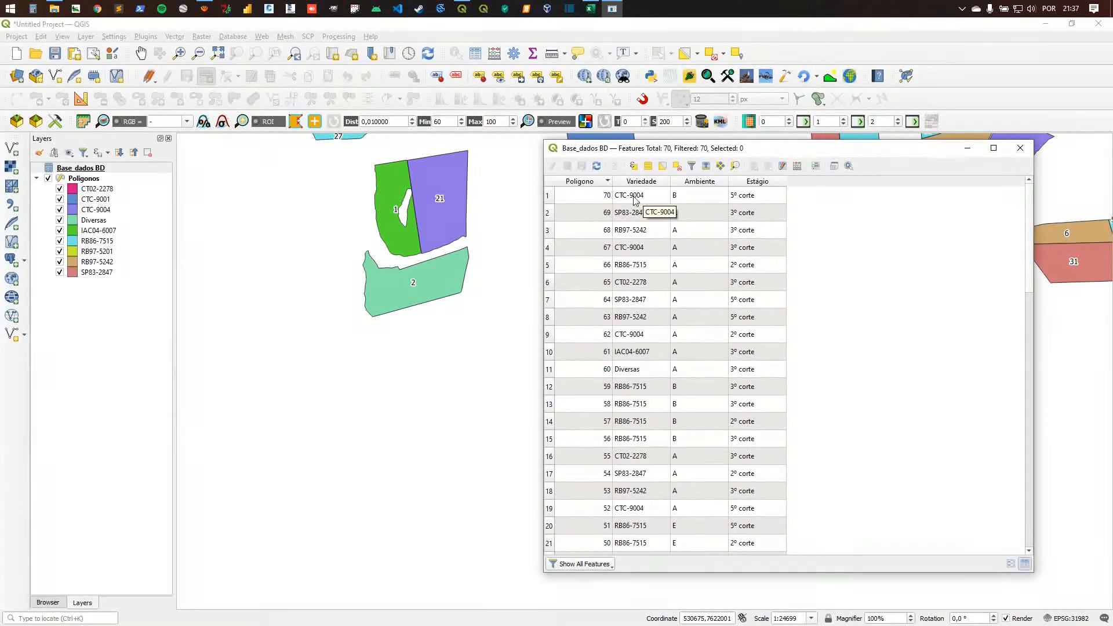
pyautogui.click(1020, 147)
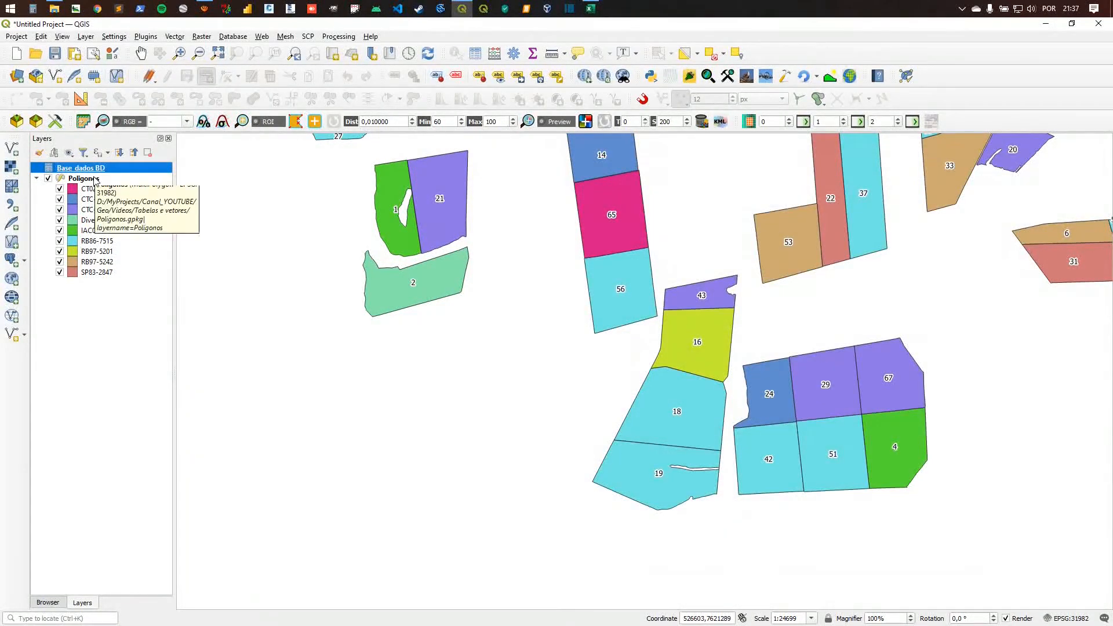
# Step: Refresh the Poligonos layer's join by reopening the Base_dados BD join and accepting it with unchanged settings
pyautogui.click(95, 181)
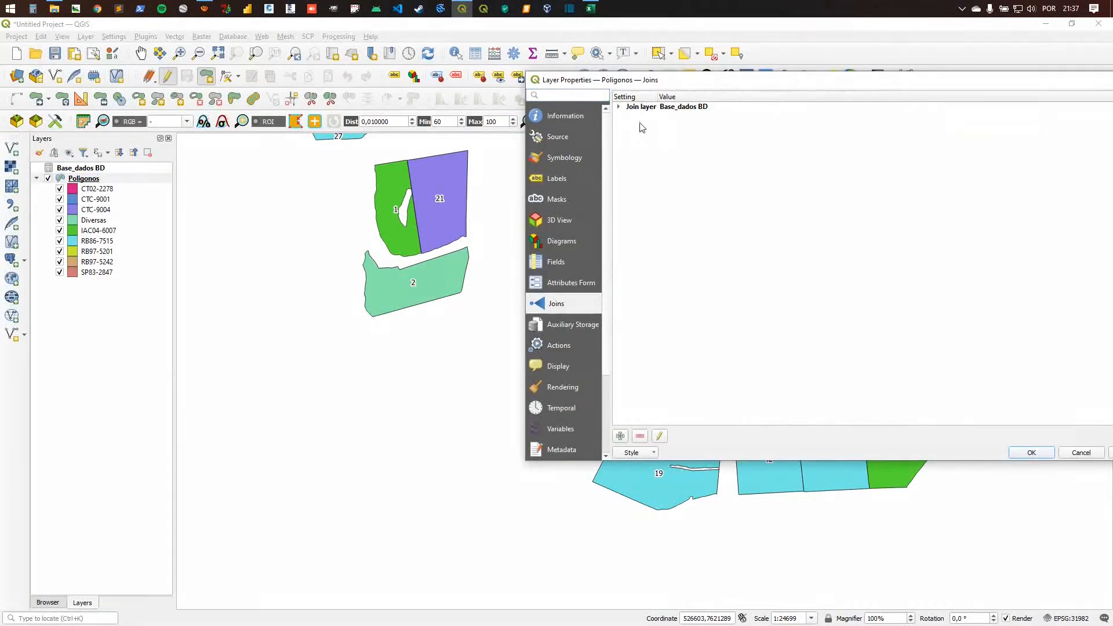
pyautogui.doubleClick(641, 108)
pyautogui.click(622, 477)
pyautogui.click(1029, 453)
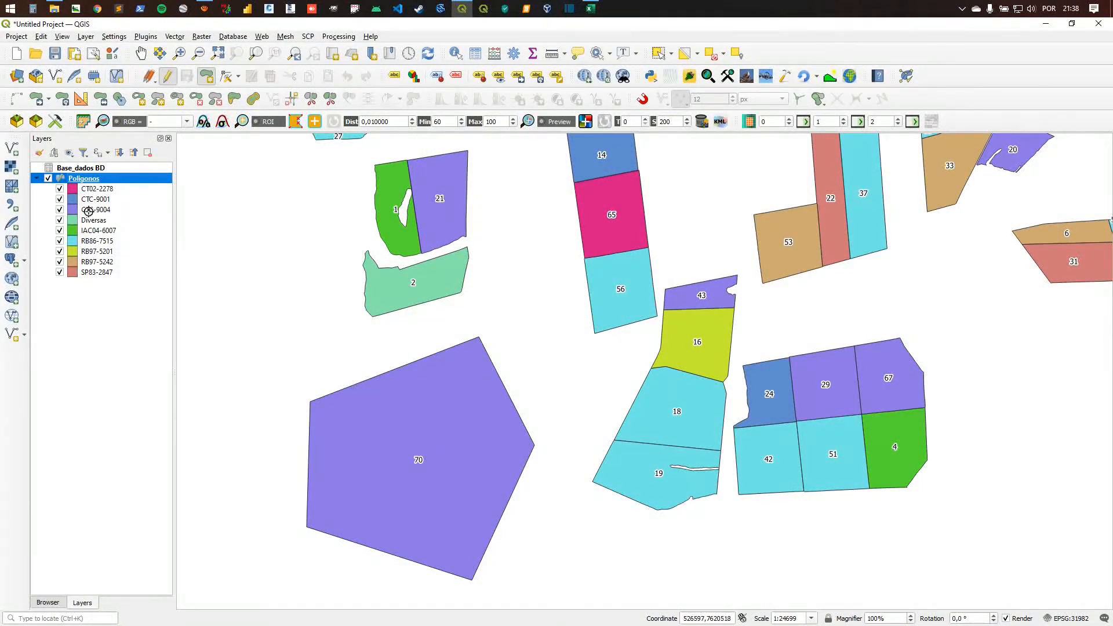
# Step: Hide the CTC-9004 category of Poligonos and show it again to check which polygons belong to it
pyautogui.click(60, 210)
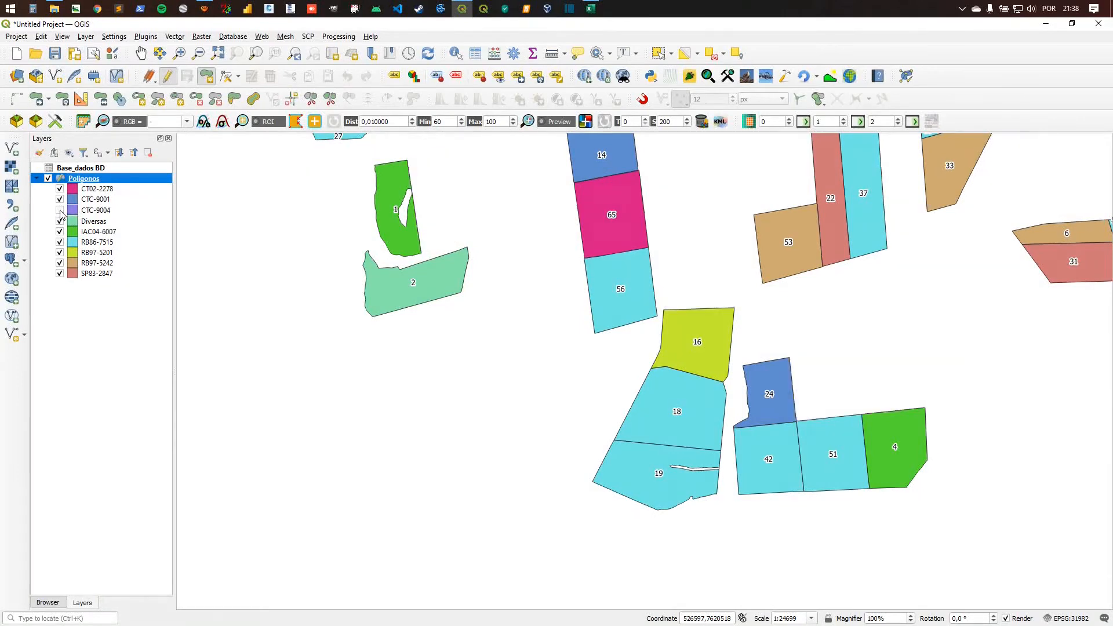
pyautogui.click(59, 210)
pyautogui.scroll(-1, 449, 371)
pyautogui.moveTo(421, 375); pyautogui.dragTo(455, 377)
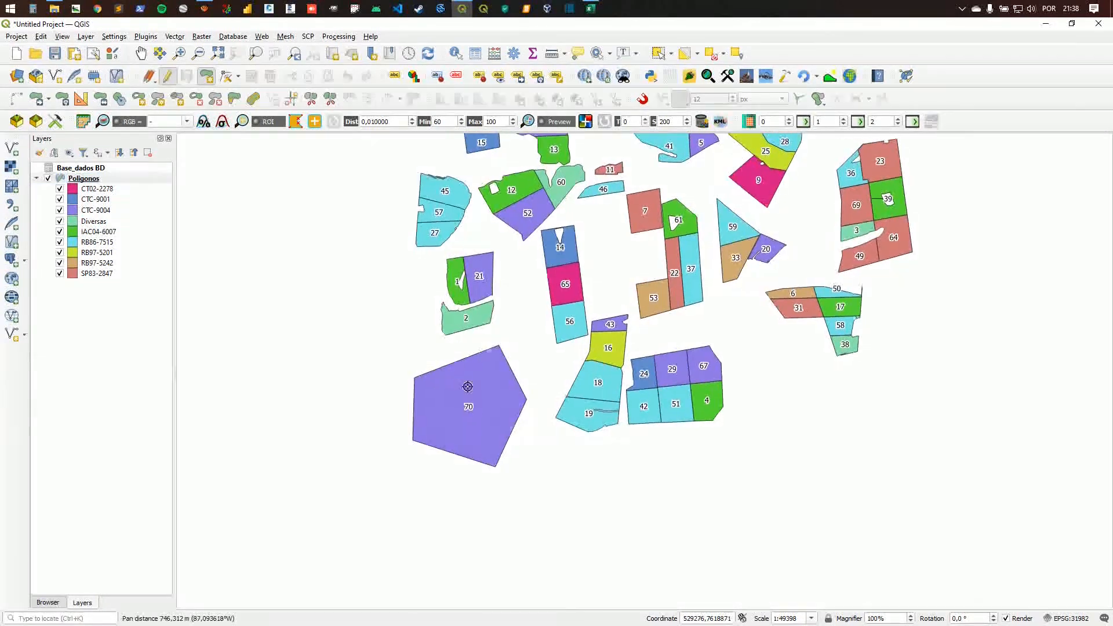
# Step: Draw a new six-sided polygon on the Poligonos layer in the empty area west of polygons 1 and 2
pyautogui.click(98, 180)
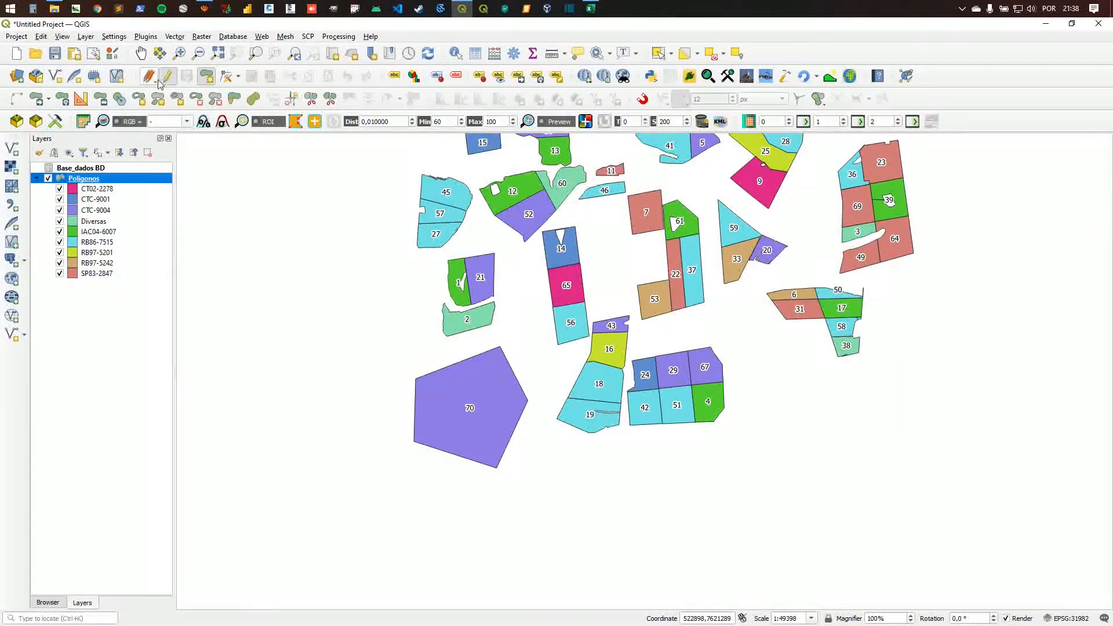
pyautogui.click(360, 261)
pyautogui.click(302, 296)
pyautogui.click(301, 362)
pyautogui.click(333, 374)
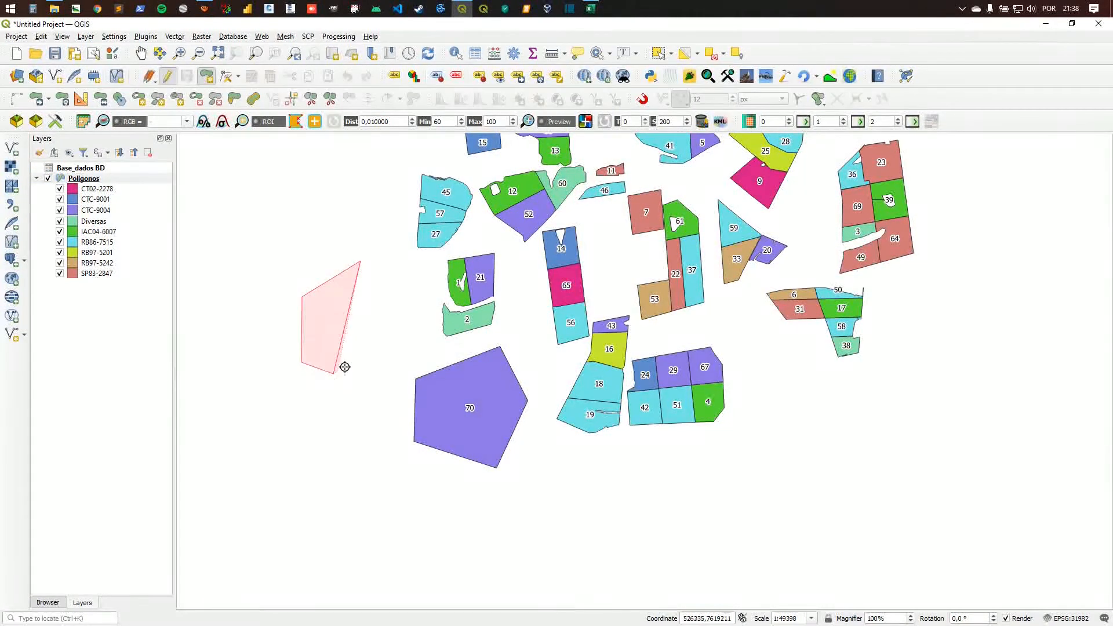
pyautogui.click(367, 349)
pyautogui.click(401, 297)
pyautogui.rightClick(400, 297)
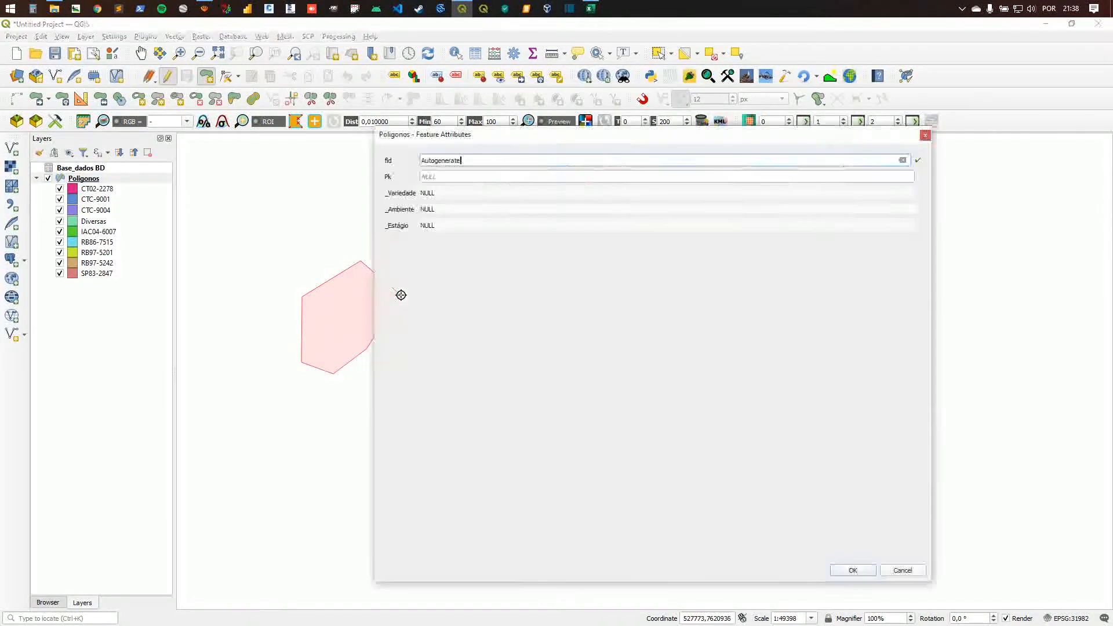
# Step: Give the six-sided polygon a Pk of 71 and accept the feature
pyautogui.click(434, 177)
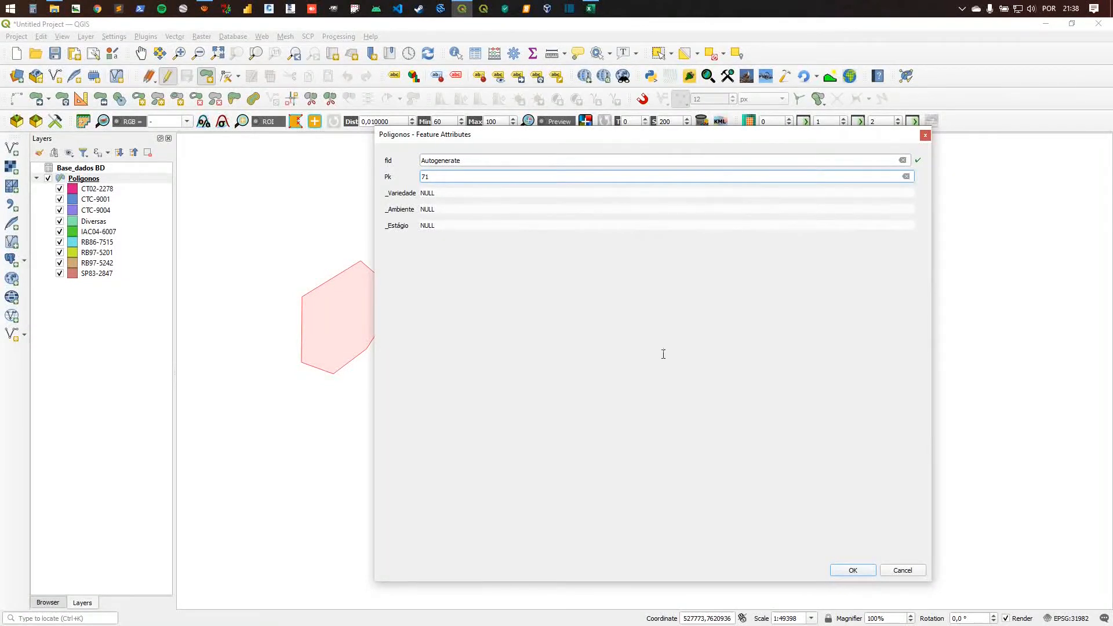
pyautogui.write('71')
pyautogui.click(852, 569)
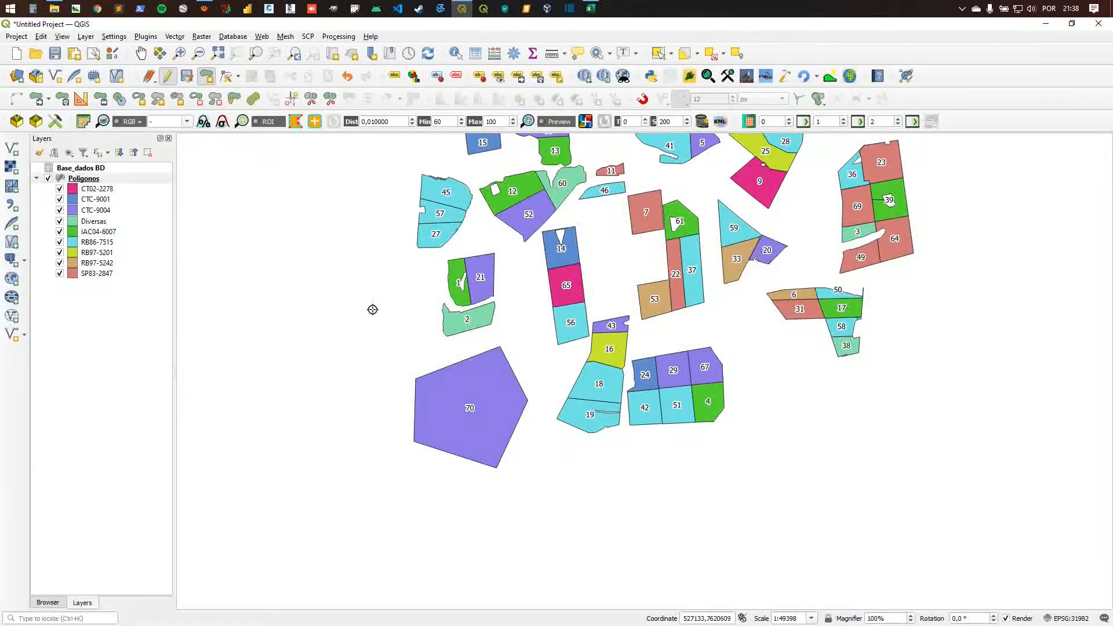
# Step: Open the Poligonos attribute table, save the layer edits and turn off editing
pyautogui.click(475, 56)
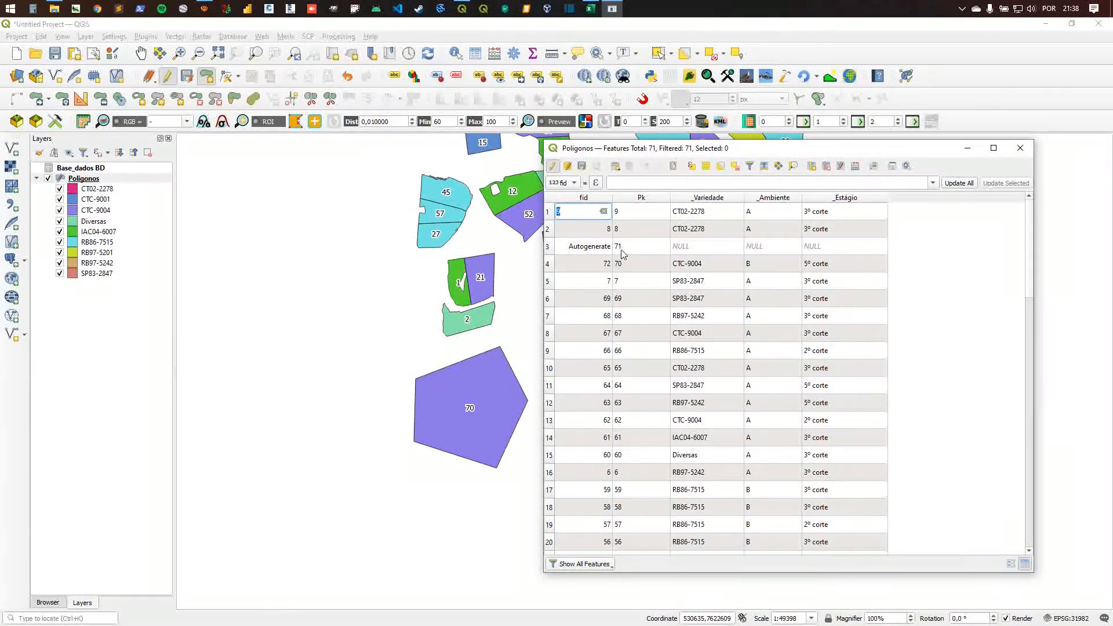
pyautogui.hotkey('ctrl', 's')
pyautogui.click(553, 167)
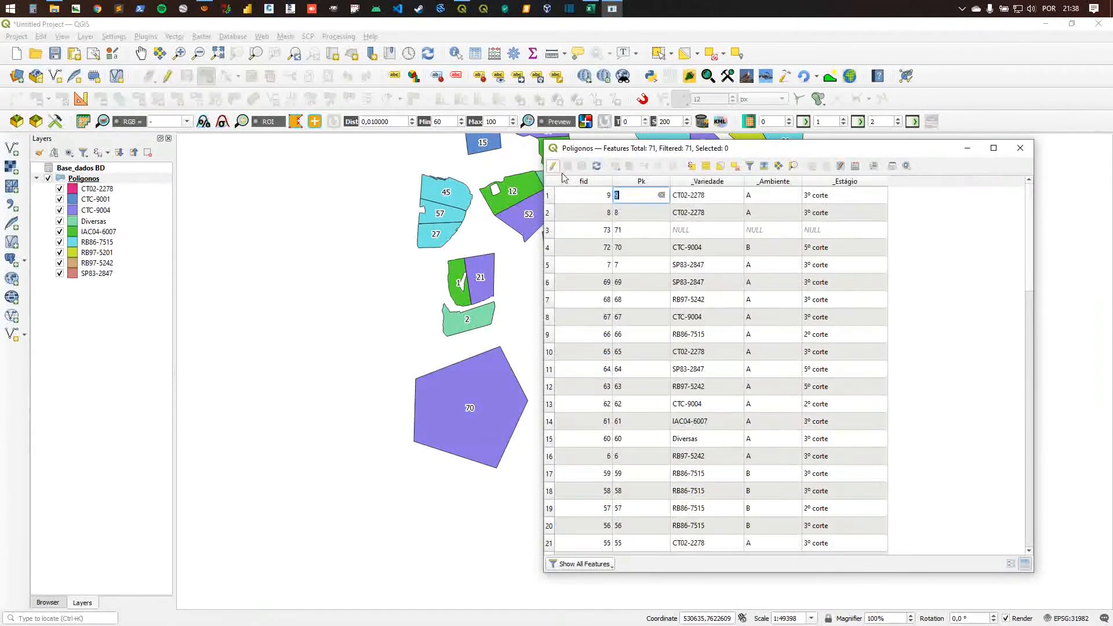
# Step: Close the attribute table, switch to the Base_dados workbook in Excel and add polygon number 71 in cell A72
pyautogui.click(1021, 148)
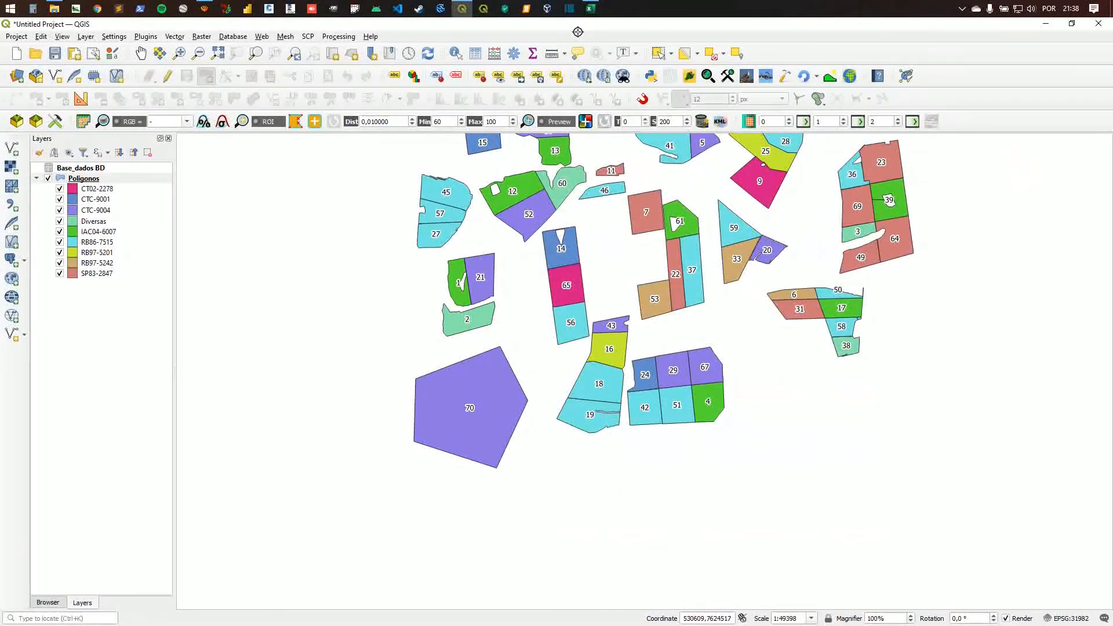
pyautogui.click(590, 8)
pyautogui.click(61, 420)
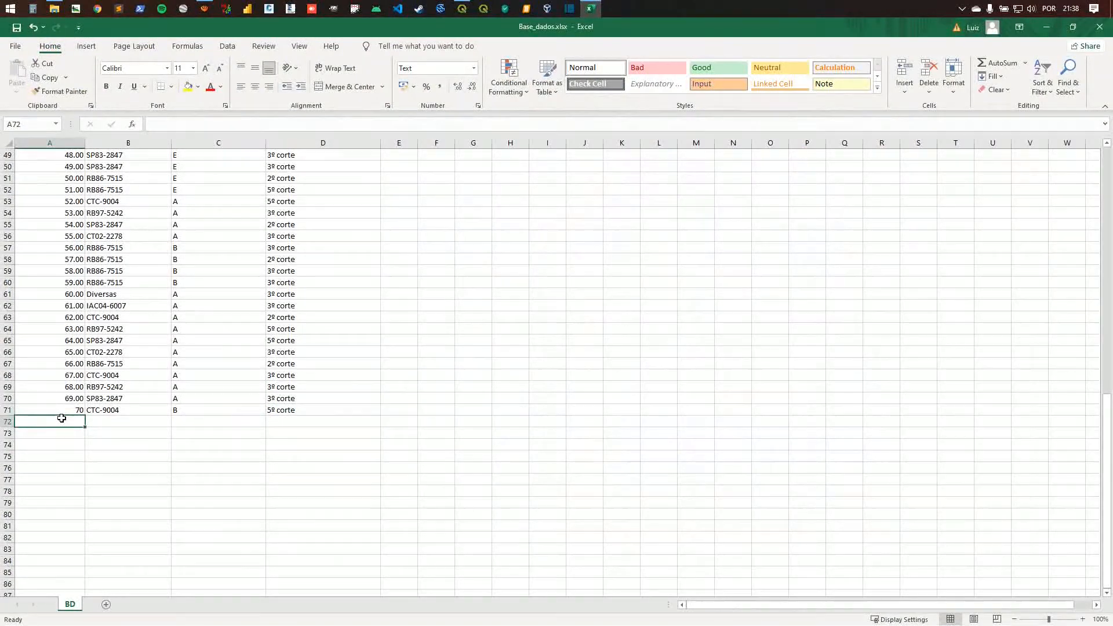
pyautogui.write('71')
pyautogui.press('Return')
pyautogui.click(62, 418)
pyautogui.click(91, 422)
pyautogui.click(122, 448)
pyautogui.click(117, 422)
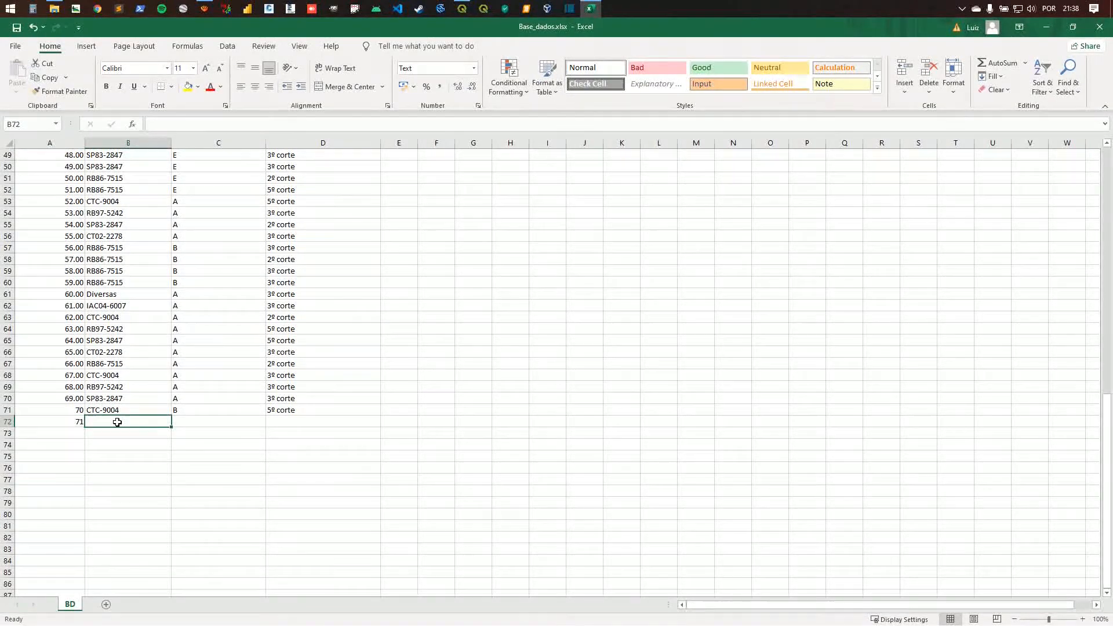
# Step: Complete row 72 with variety Teste, environment A and the 5º corte stage copied from the row above
pyautogui.write('Teste')
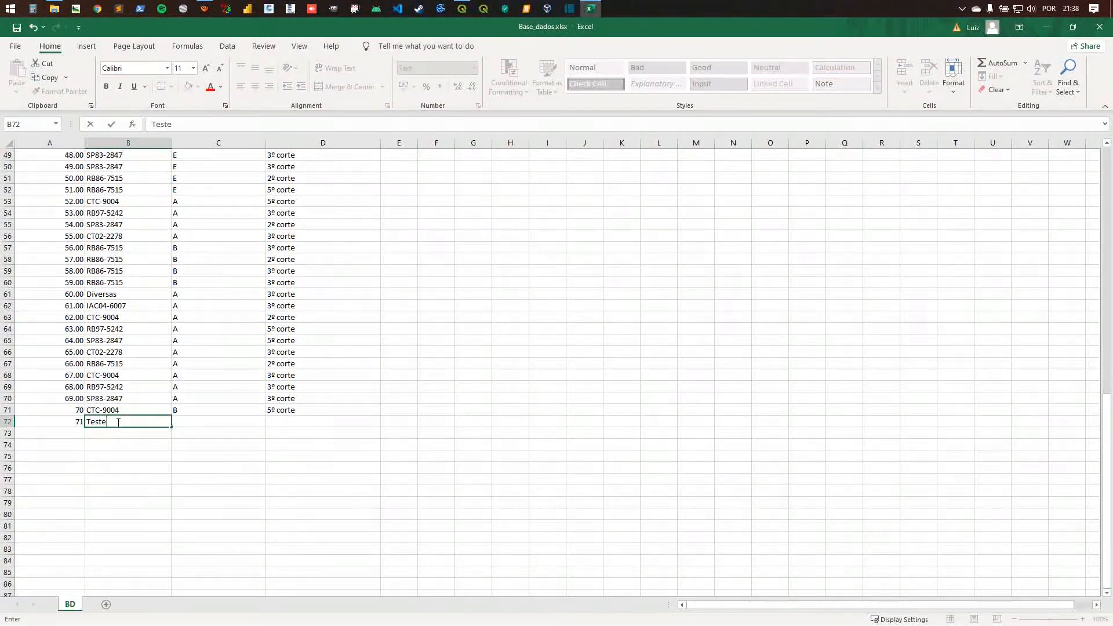
pyautogui.press('Tab')
pyautogui.write('A')
pyautogui.press('Tab')
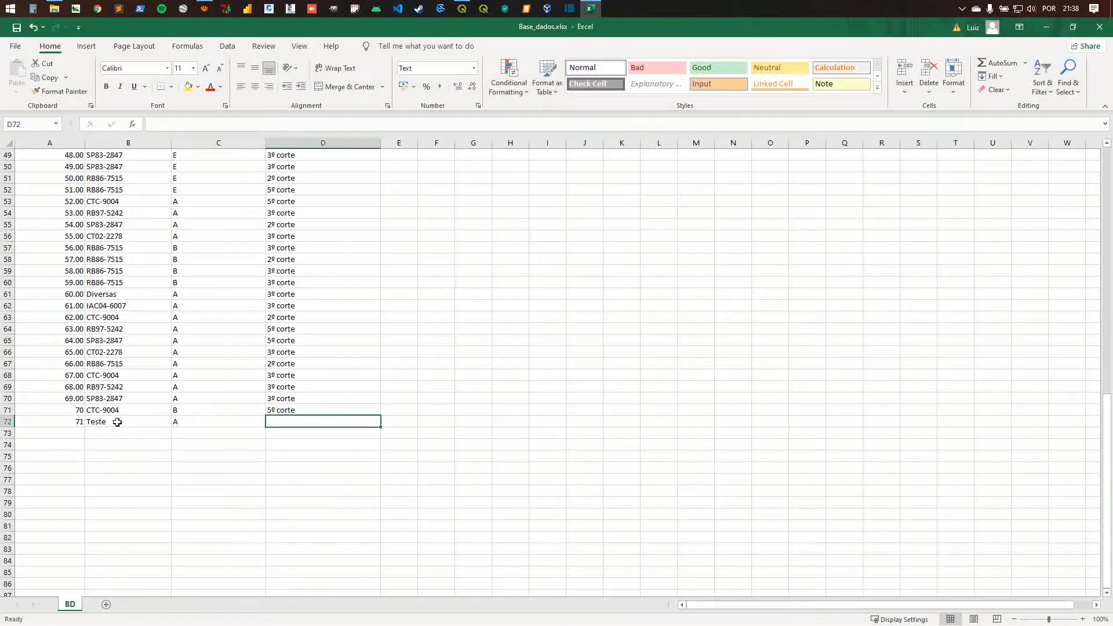
pyautogui.press('Up')
pyautogui.hotkey('ctrl', 'c')
pyautogui.press('Down')
pyautogui.hotkey('ctrl', 'v')
pyautogui.press('Escape')
pyautogui.press('Left')
pyautogui.press('Left')
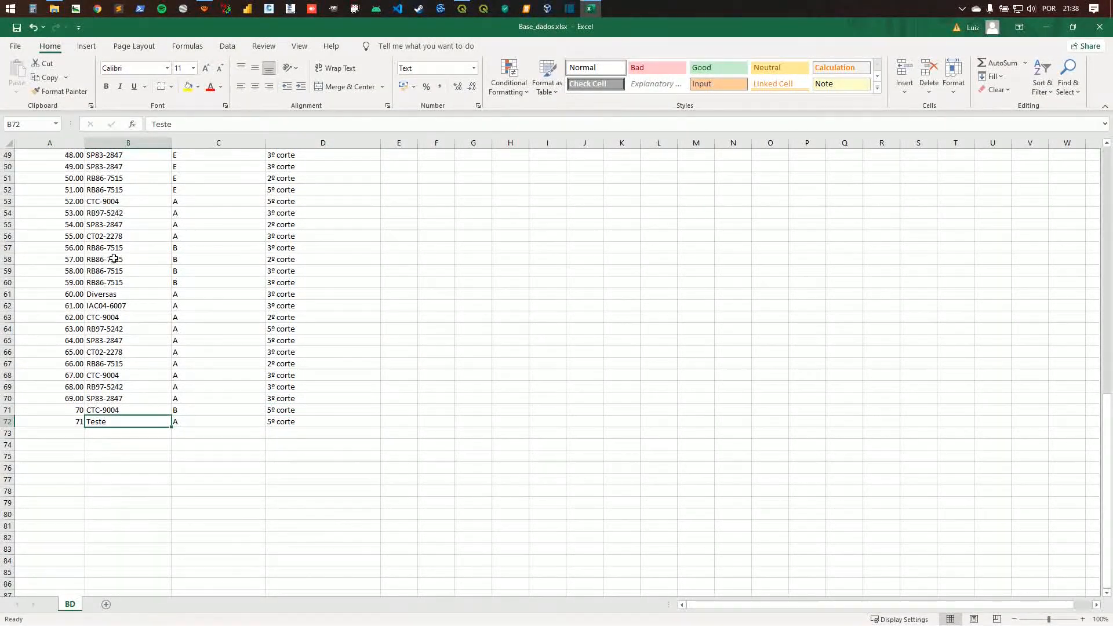
pyautogui.scroll(4, 118, 221)
pyautogui.scroll(-4, 116, 343)
# Step: Switch back to QGIS and sort the Base_dados BD attribute table by Poligono in descending order to check the row for 71
pyautogui.click(462, 8)
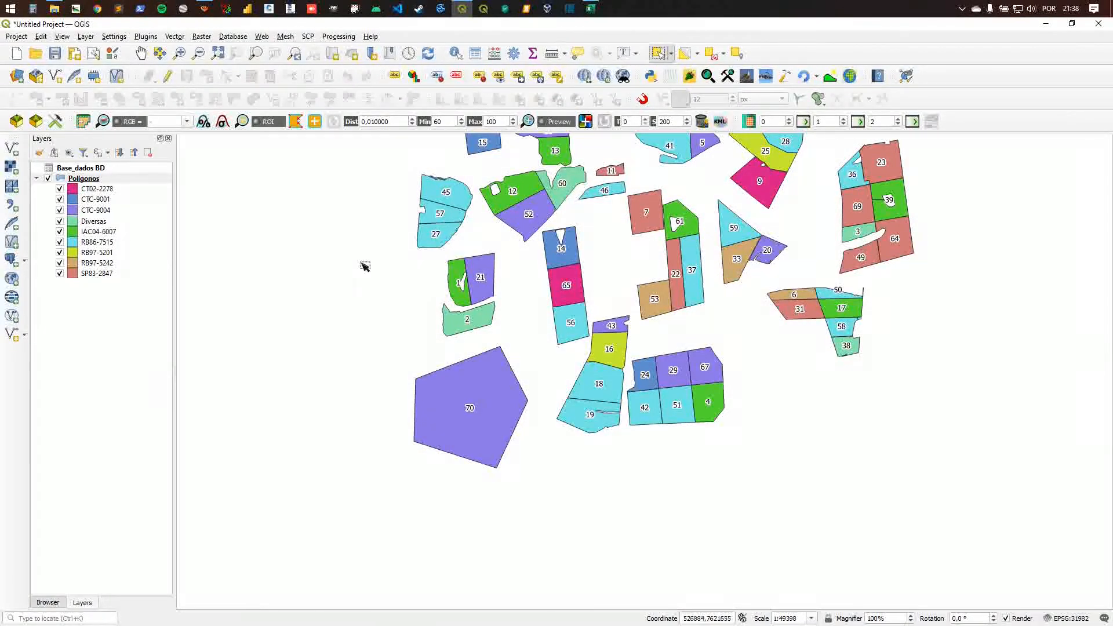
pyautogui.moveTo(363, 263); pyautogui.dragTo(375, 296)
pyautogui.click(91, 168)
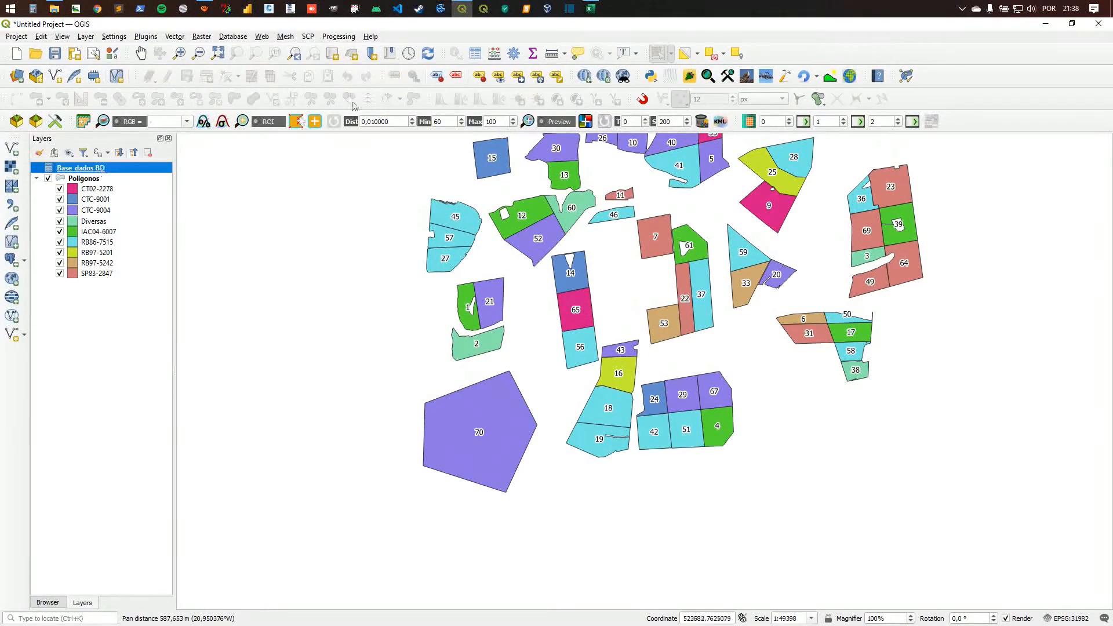
pyautogui.click(475, 54)
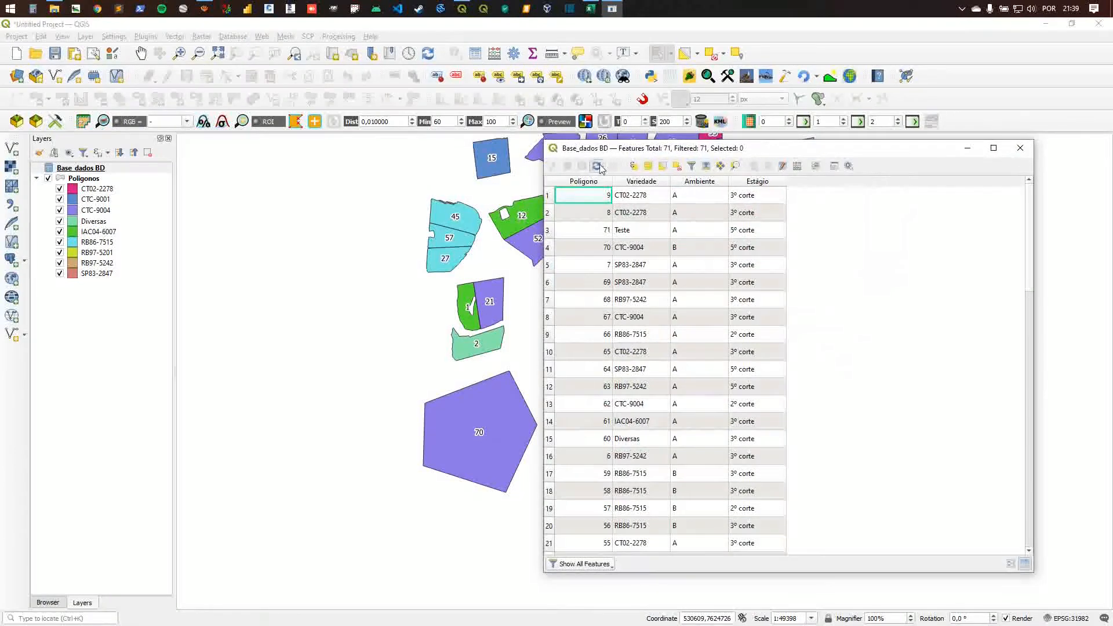
pyautogui.click(592, 182)
pyautogui.click(592, 182)
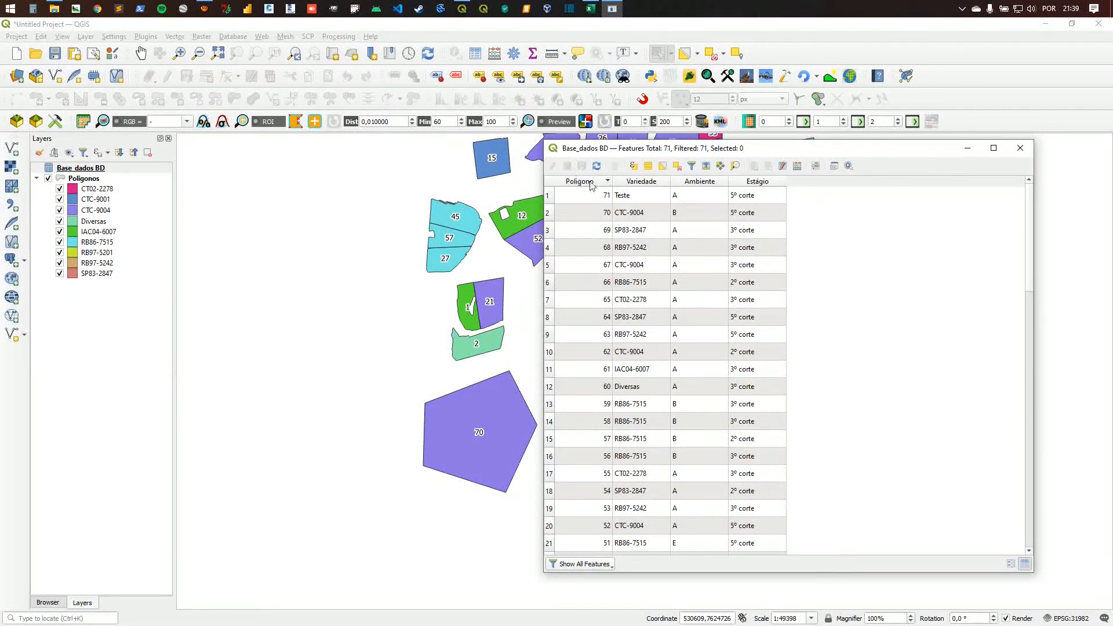
pyautogui.click(1020, 148)
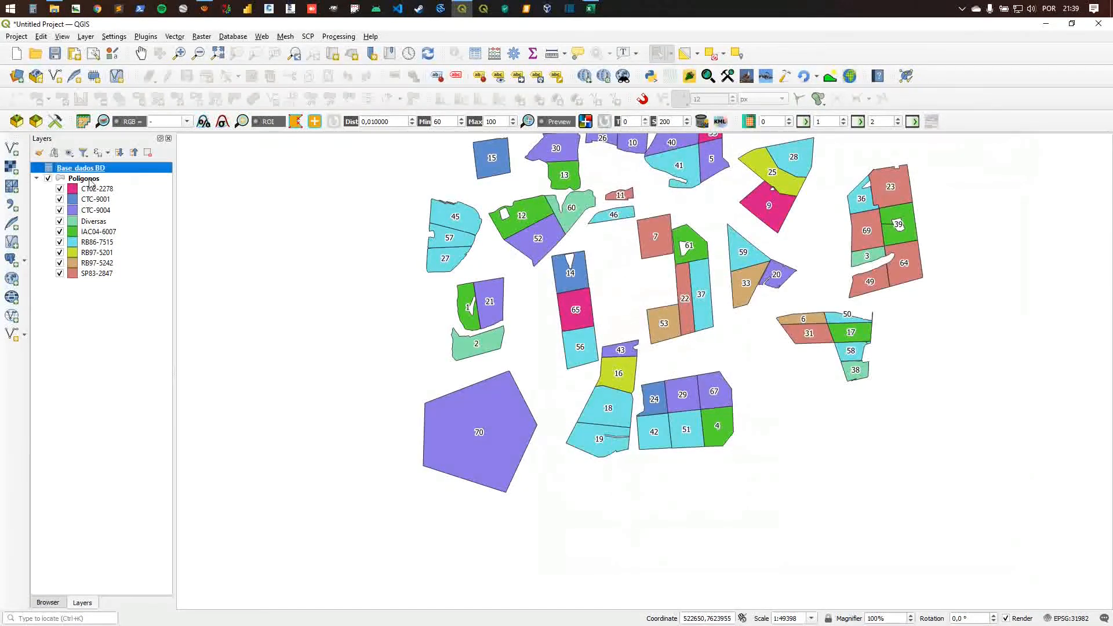
# Step: Refresh the Poligonos join with Base_dados BD by reopening it and accepting the existing settings
pyautogui.click(84, 178)
pyautogui.doubleClick(89, 179)
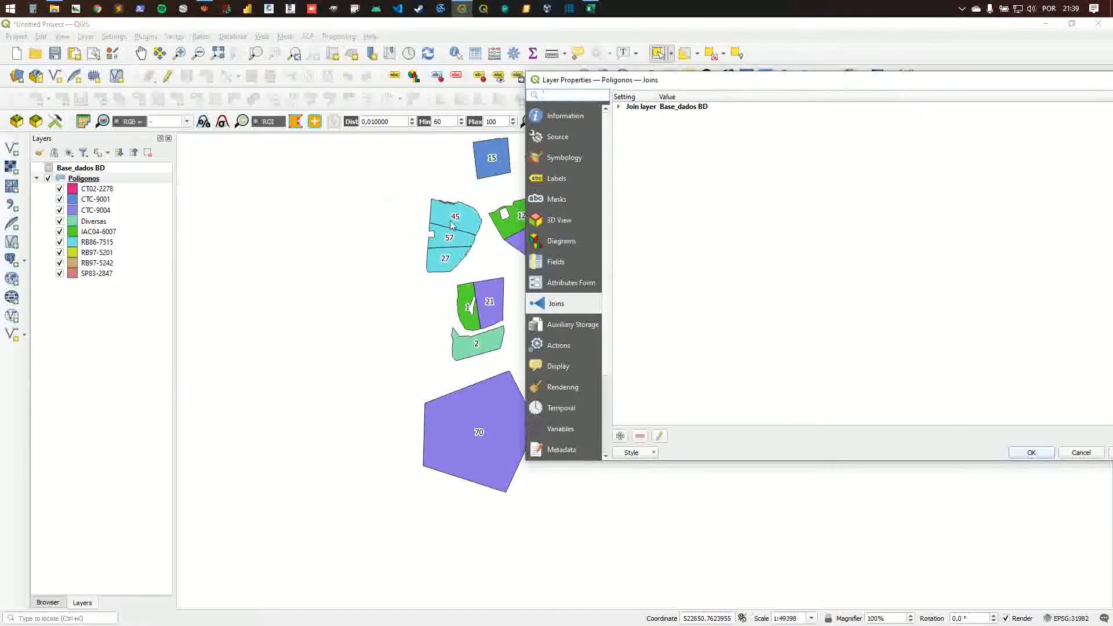
pyautogui.doubleClick(647, 109)
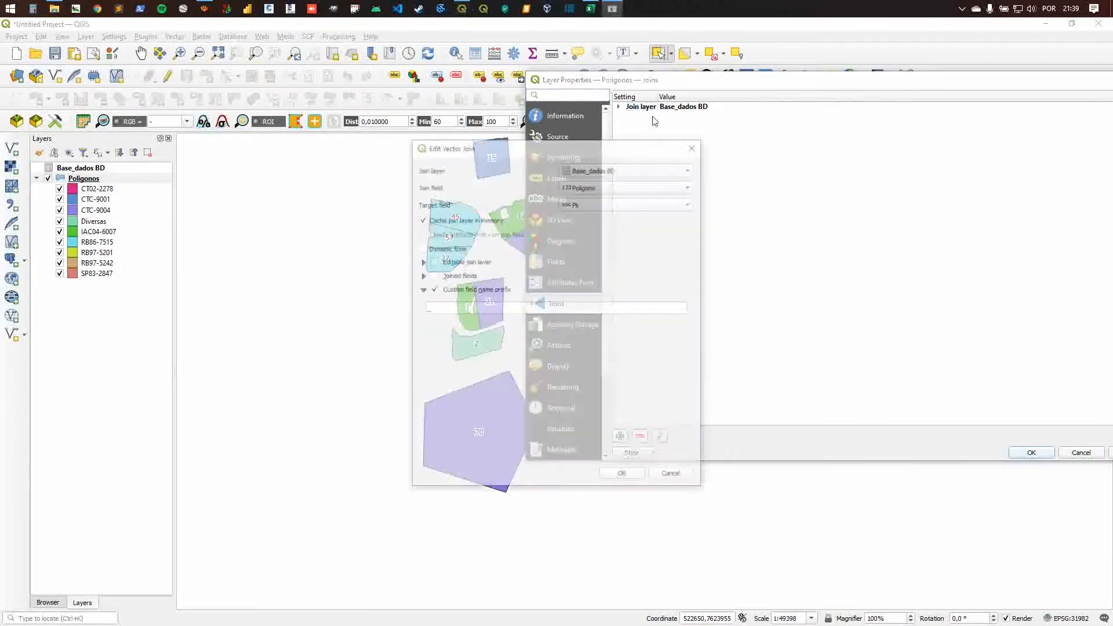
pyautogui.click(633, 477)
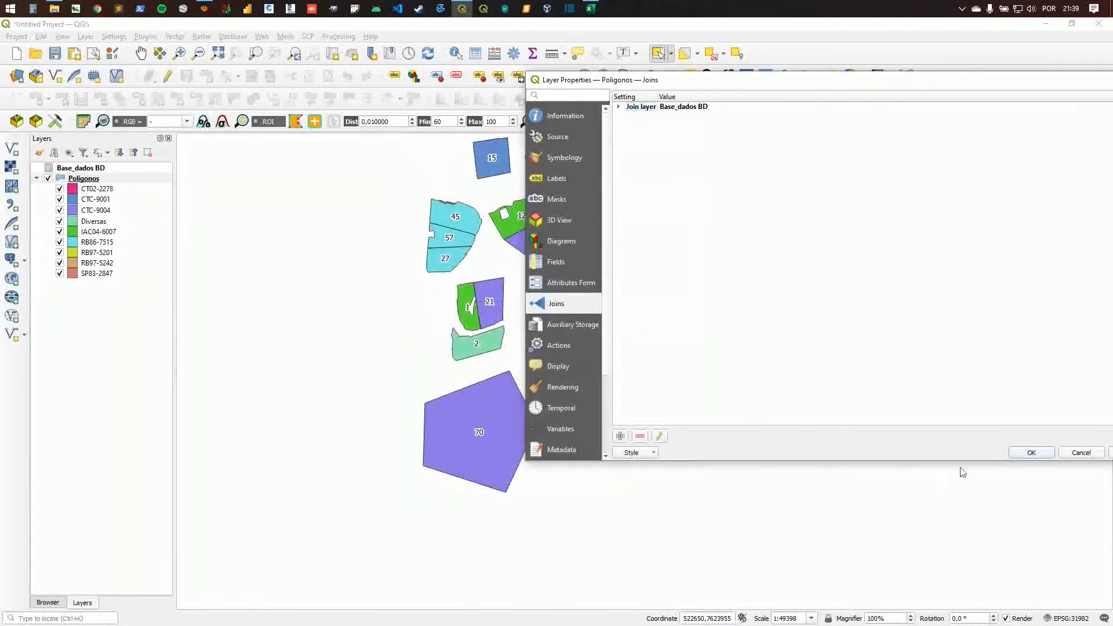
pyautogui.click(1030, 453)
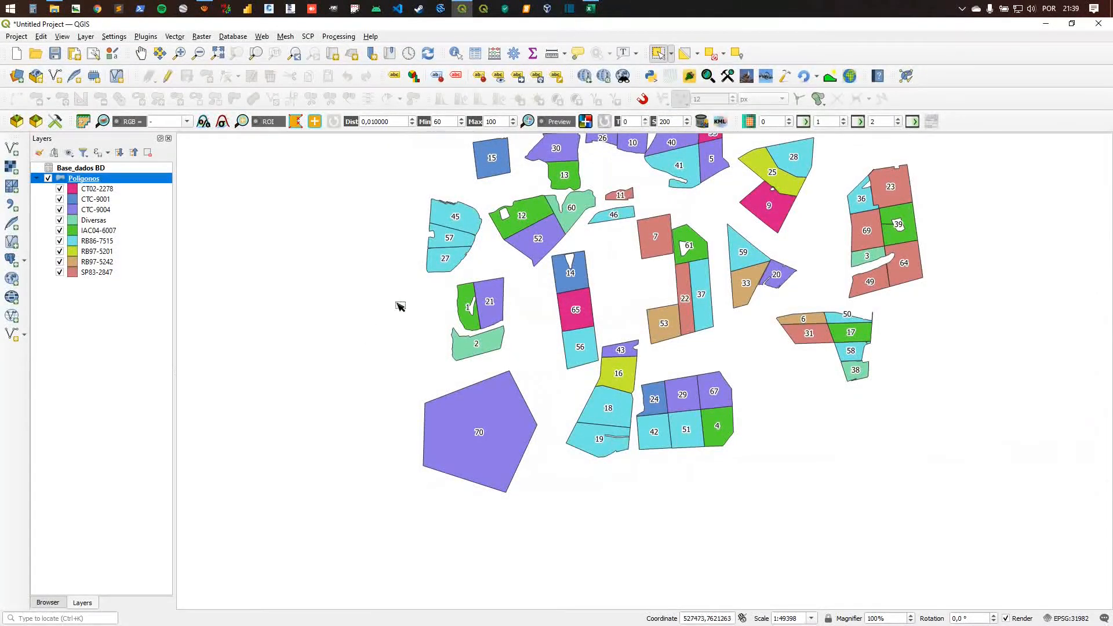
# Step: Reclassify the Poligonos symbology by _Variedade from scratch, remove the all other values category and accept the style
pyautogui.doubleClick(83, 181)
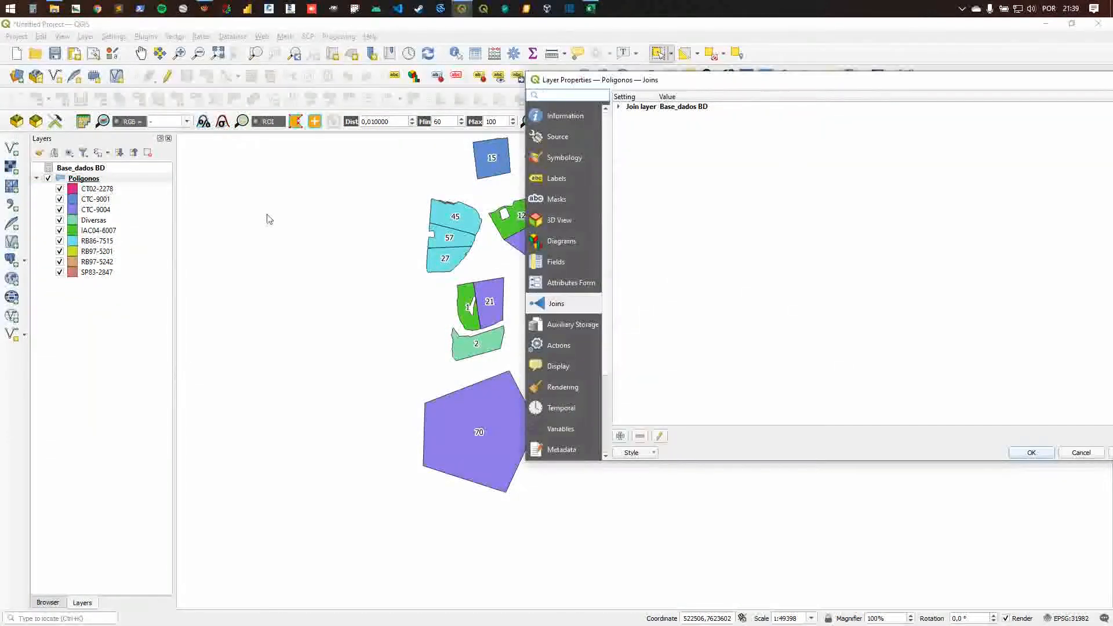
pyautogui.click(574, 158)
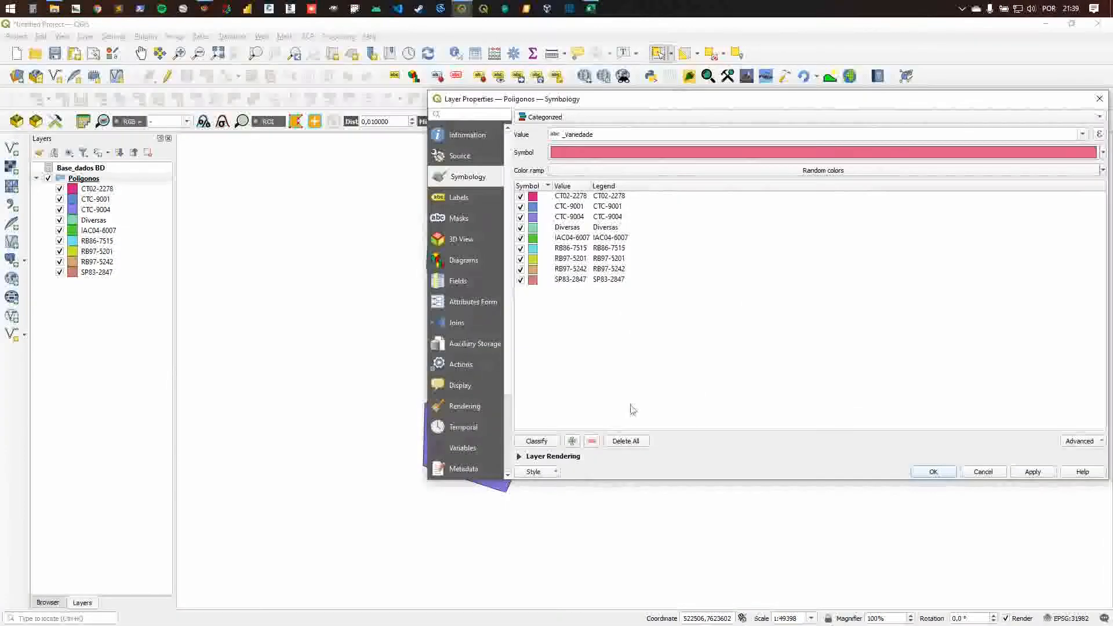
pyautogui.click(623, 444)
pyautogui.click(537, 441)
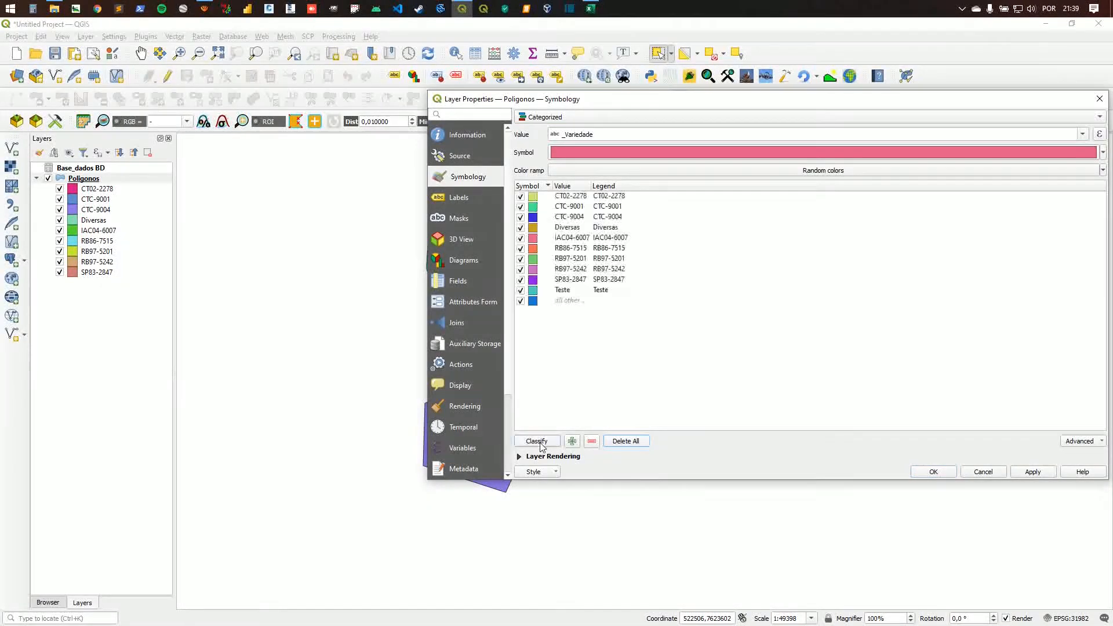
pyautogui.click(563, 301)
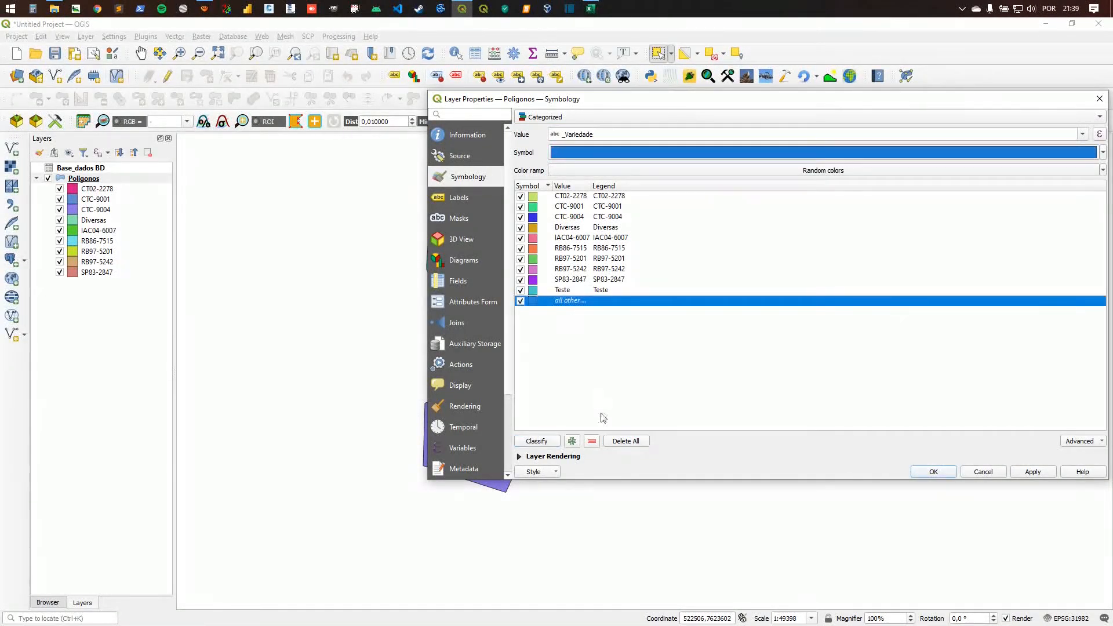
pyautogui.click(592, 441)
pyautogui.click(927, 473)
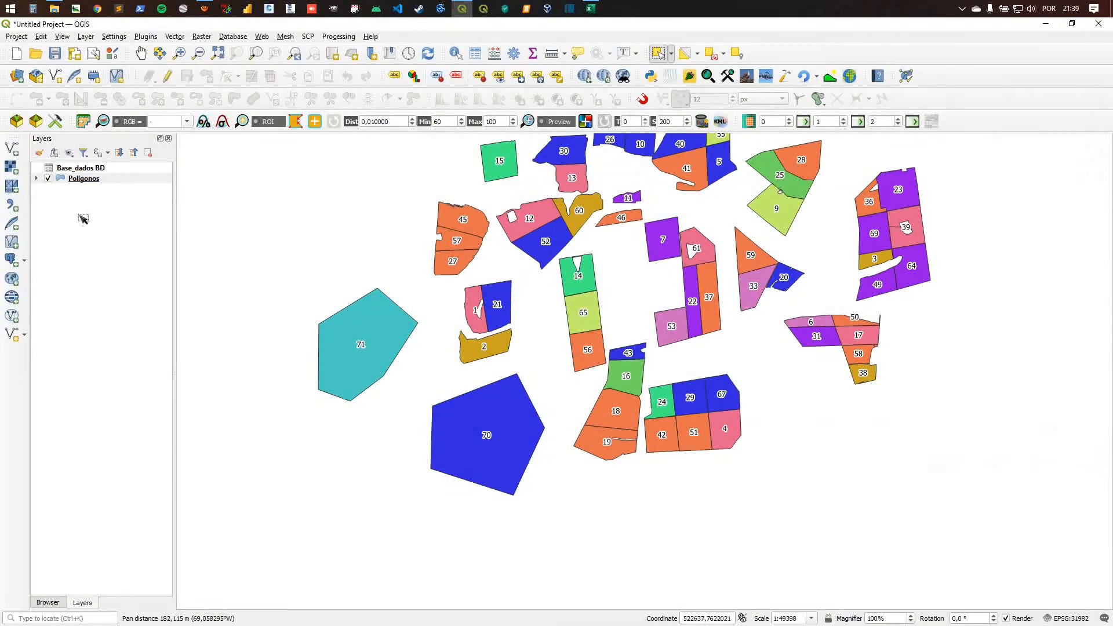
# Step: Expand the Poligonos legend and compare its categories with the polygons on the map, including Teste for polygon 71
pyautogui.click(38, 179)
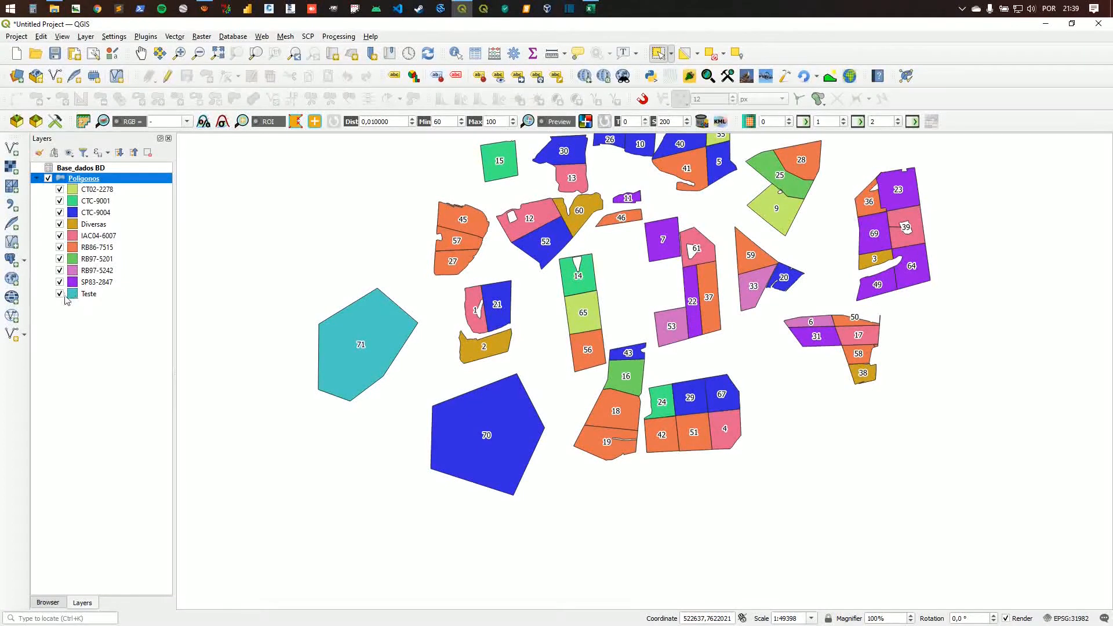
pyautogui.scroll(-1, 278, 301)
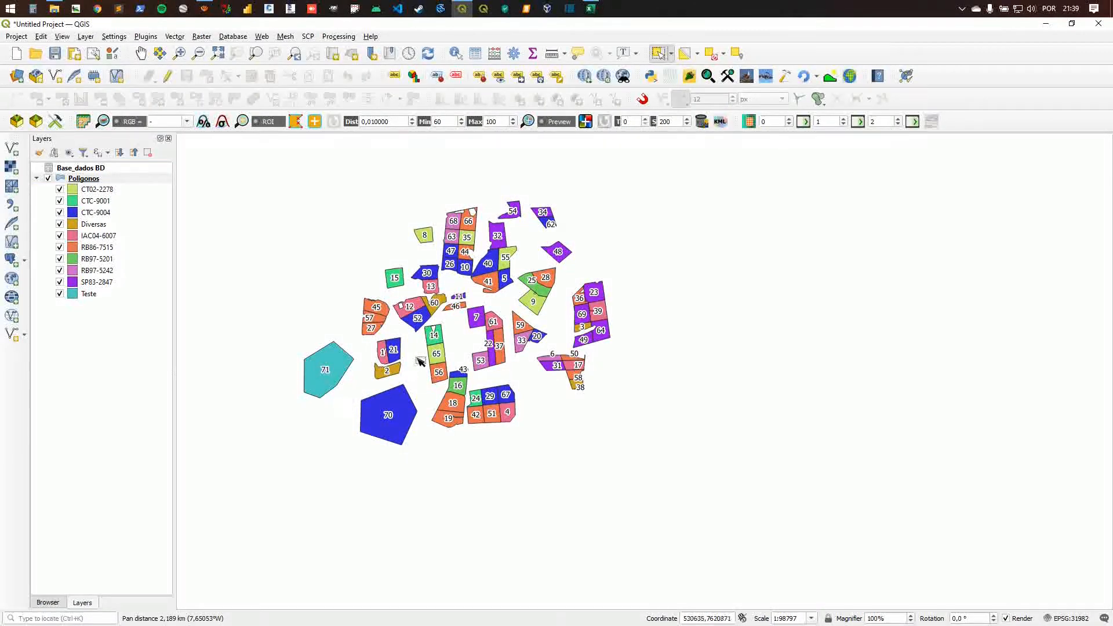
pyautogui.moveTo(418, 358); pyautogui.dragTo(479, 379)
pyautogui.click(88, 179)
pyautogui.click(37, 179)
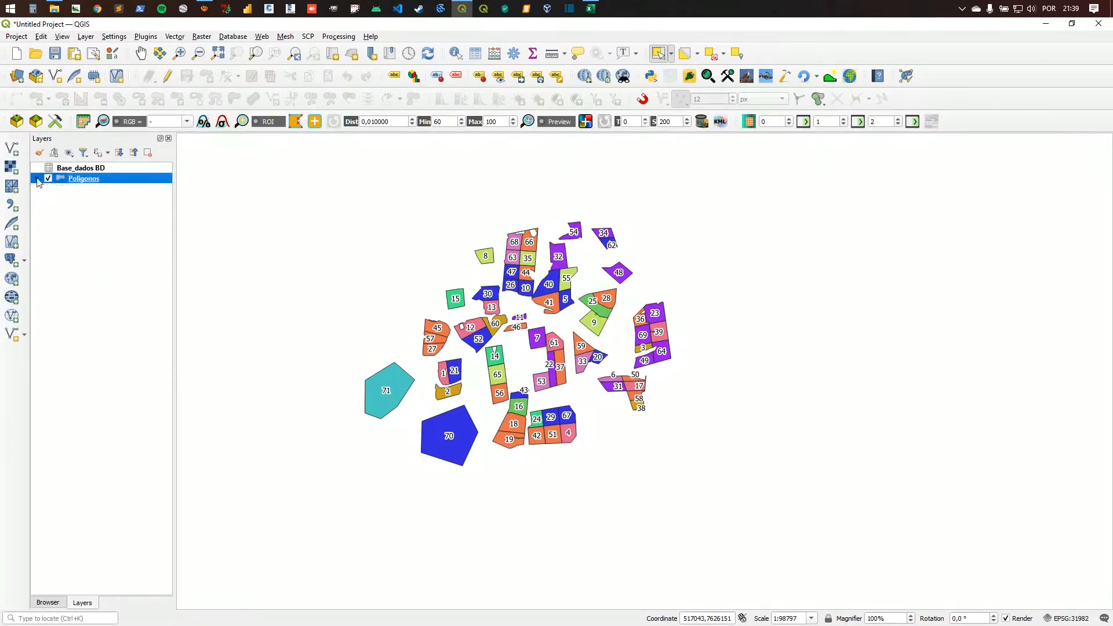
pyautogui.click(37, 179)
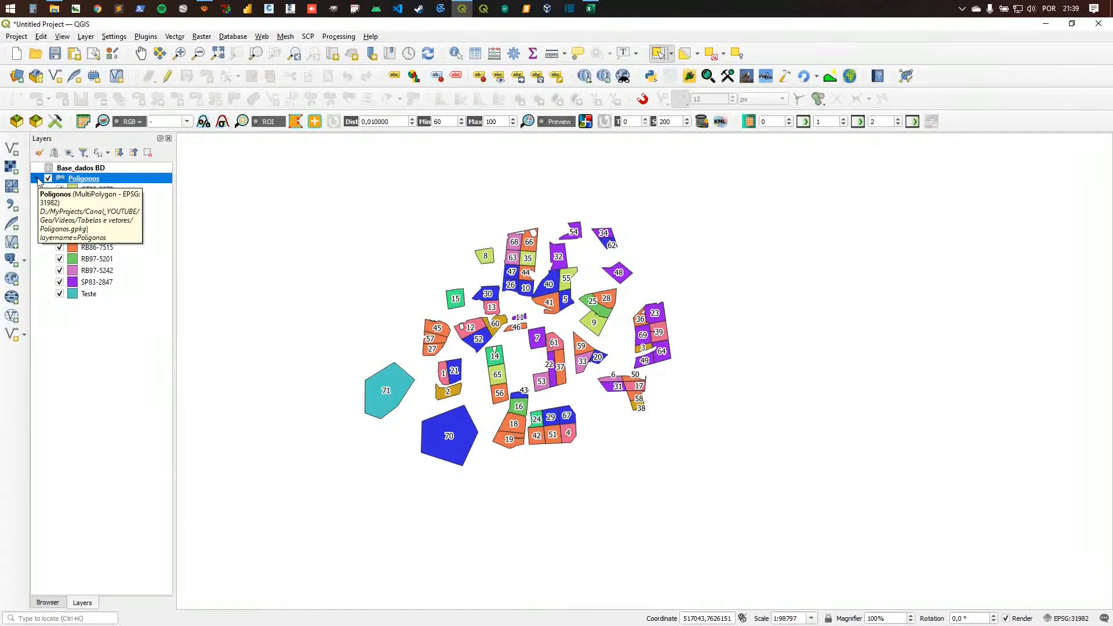
pyautogui.click(37, 179)
pyautogui.click(36, 179)
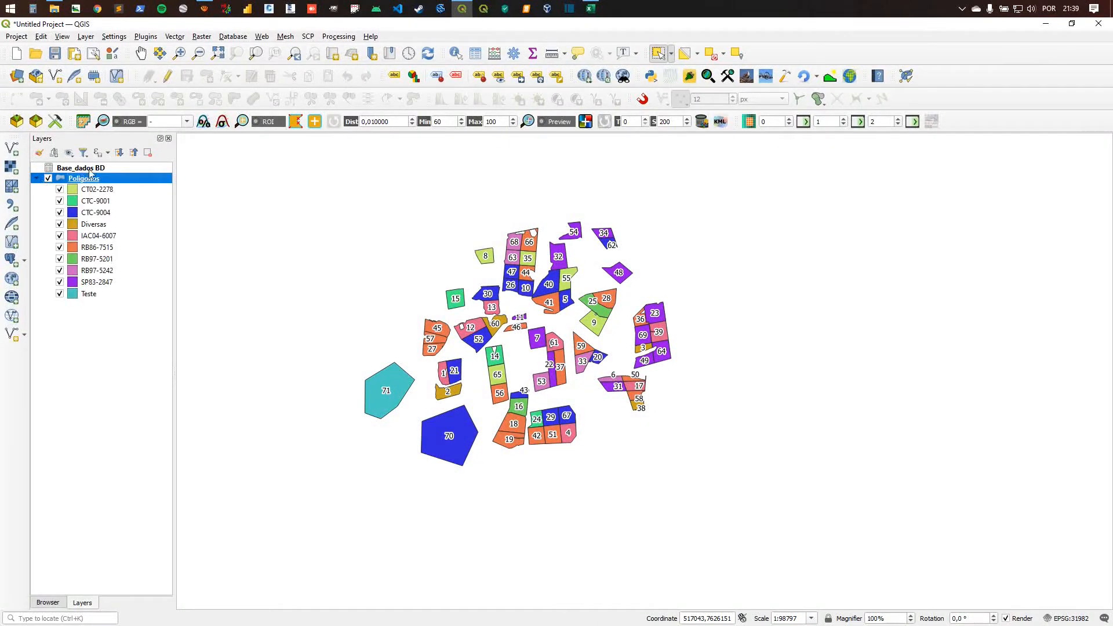
# Step: Remove the Base_dados BD table from the project and check the fields and joins in the Poligonos layer properties
pyautogui.click(92, 168)
pyautogui.click(149, 156)
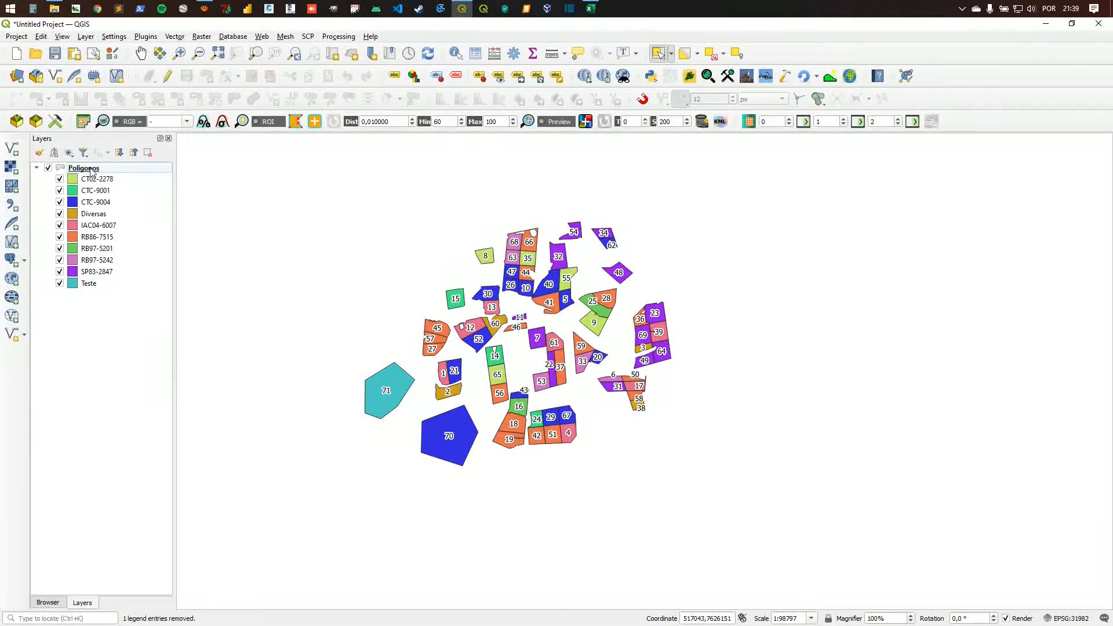
pyautogui.doubleClick(90, 169)
pyautogui.click(458, 282)
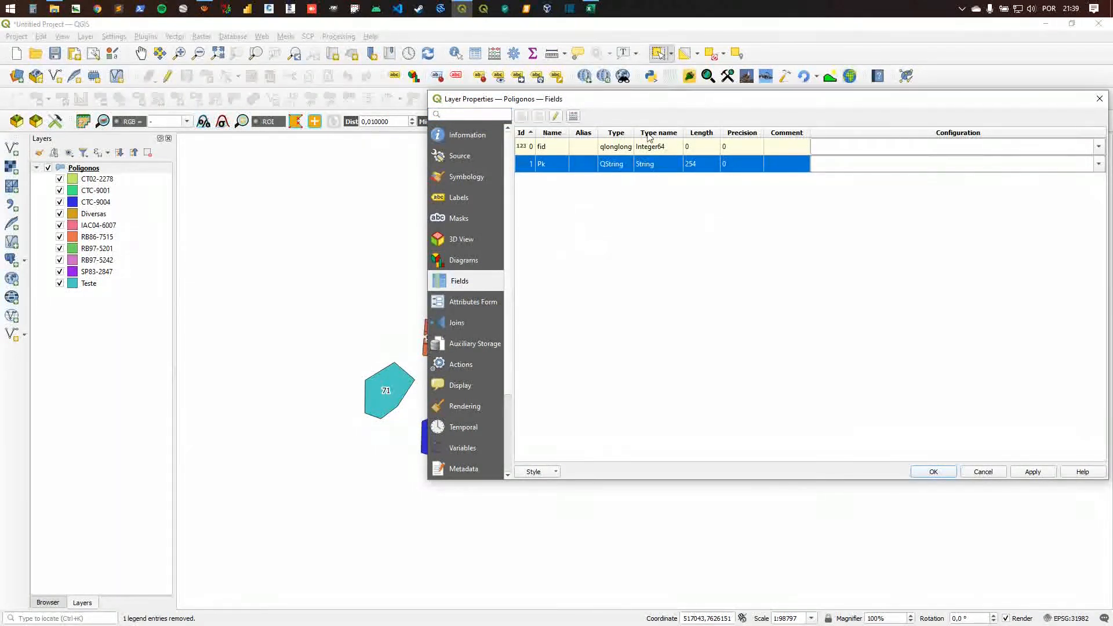
pyautogui.moveTo(666, 99); pyautogui.dragTo(505, 117)
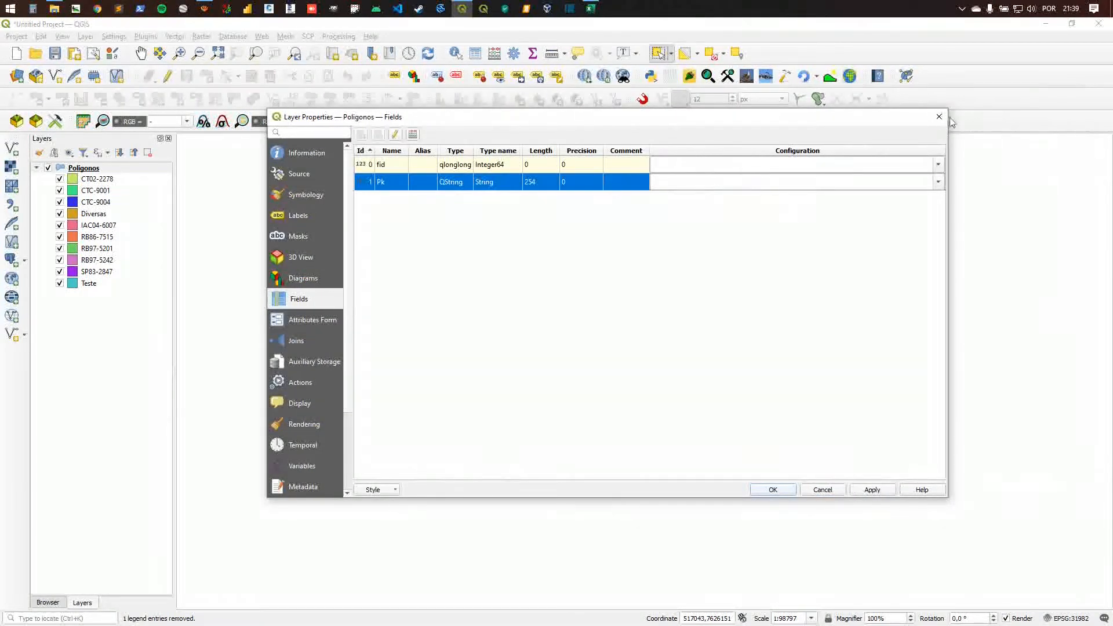
pyautogui.click(296, 342)
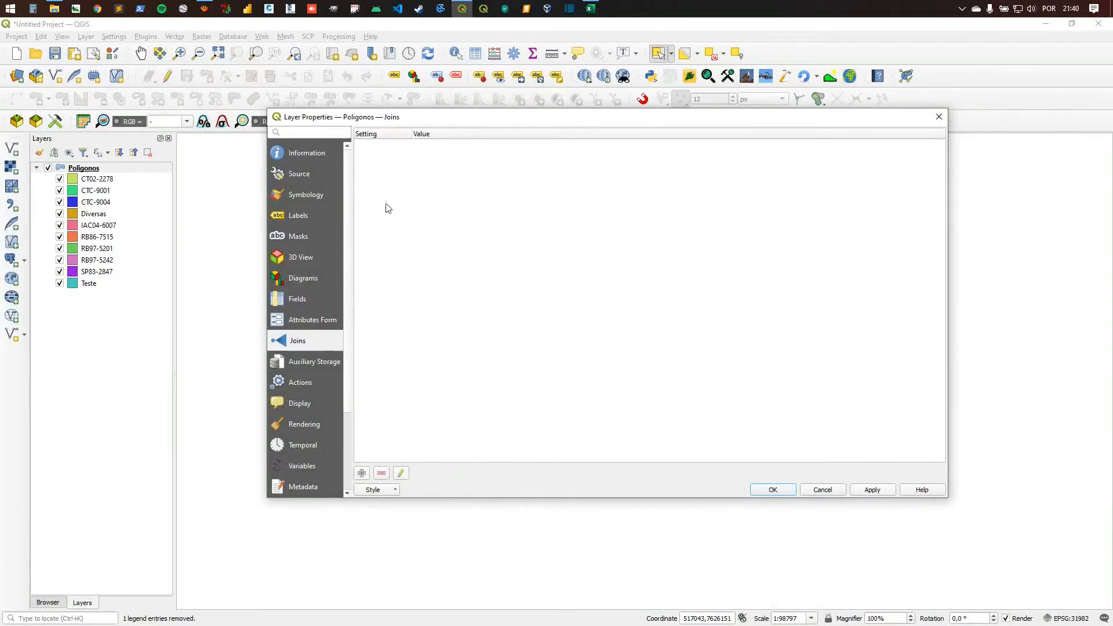
pyautogui.click(939, 116)
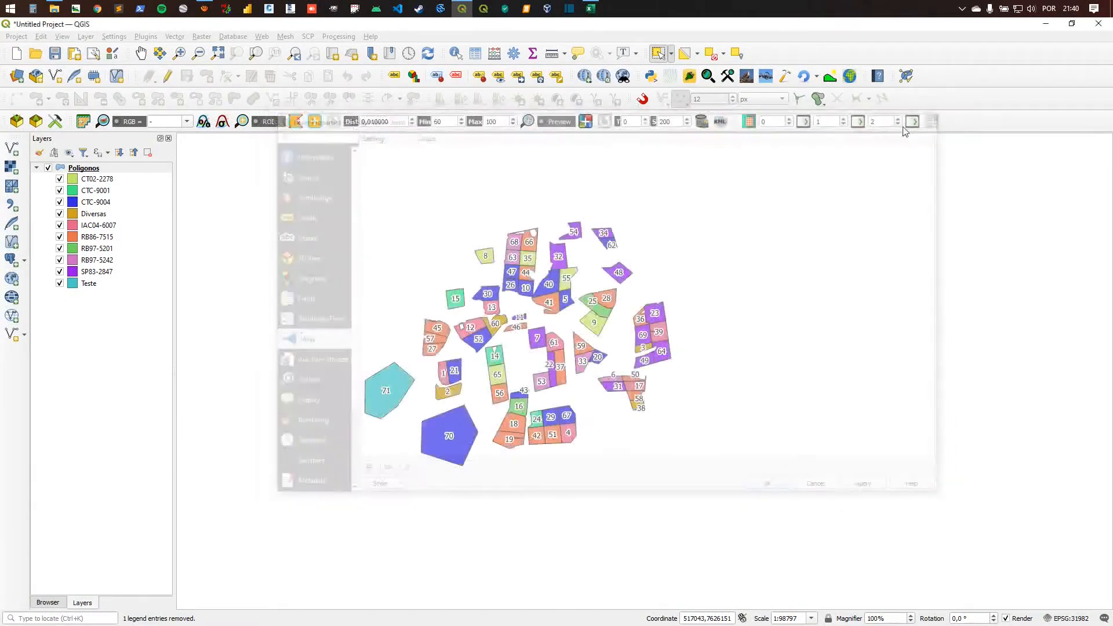
# Step: Examine which columns the Poligonos attribute table contains without the spreadsheet, and close the table
pyautogui.click(475, 53)
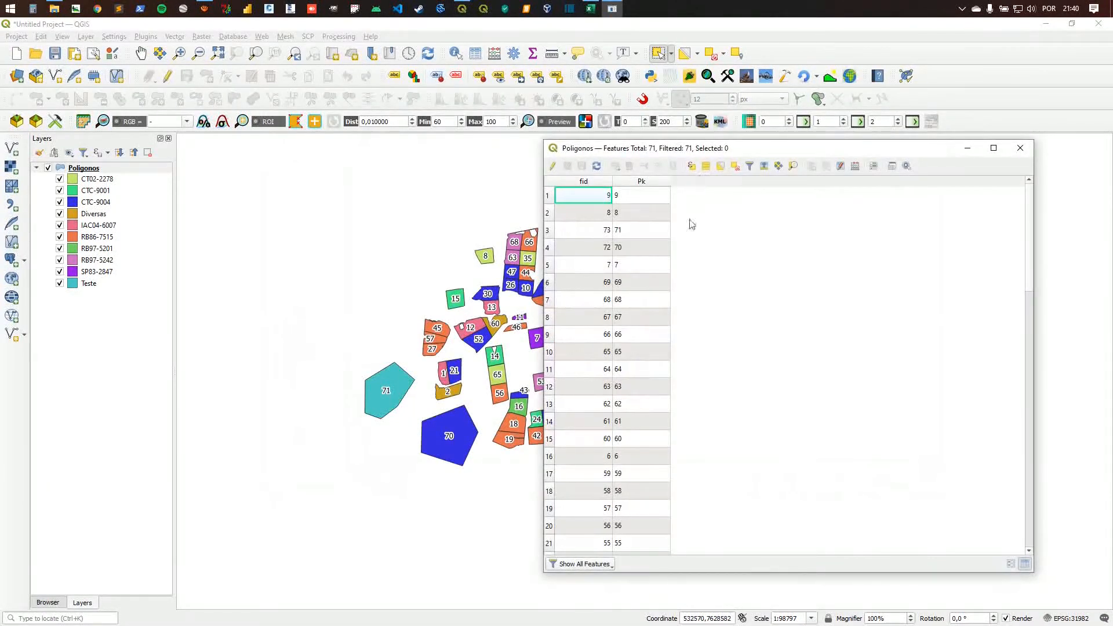
pyautogui.click(1020, 148)
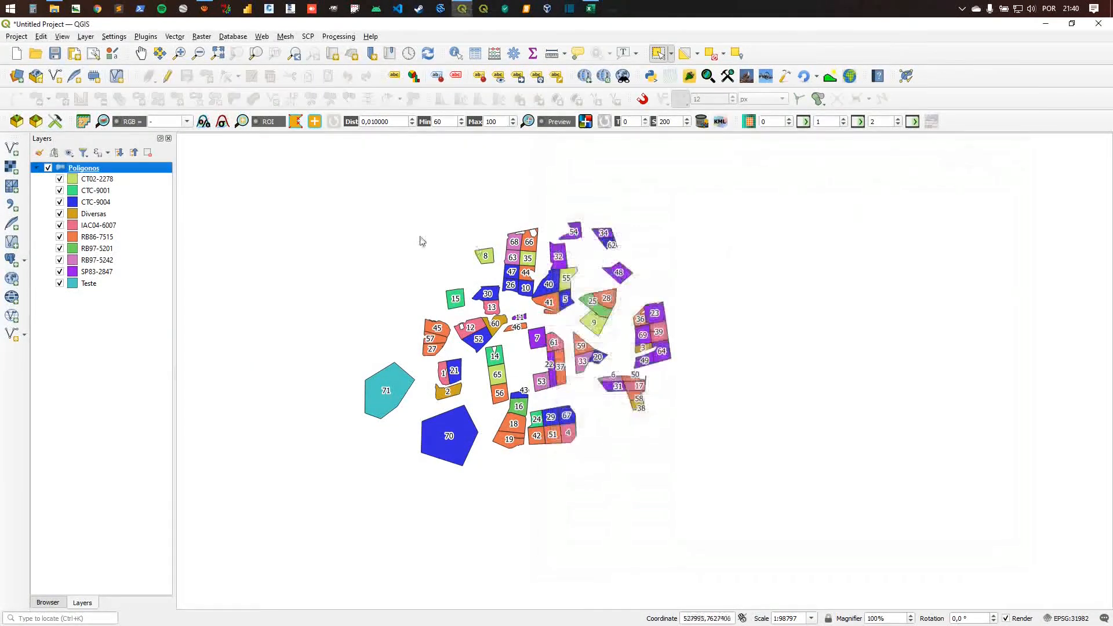
pyautogui.scroll(-1, 523, 318)
pyautogui.scroll(1, 524, 317)
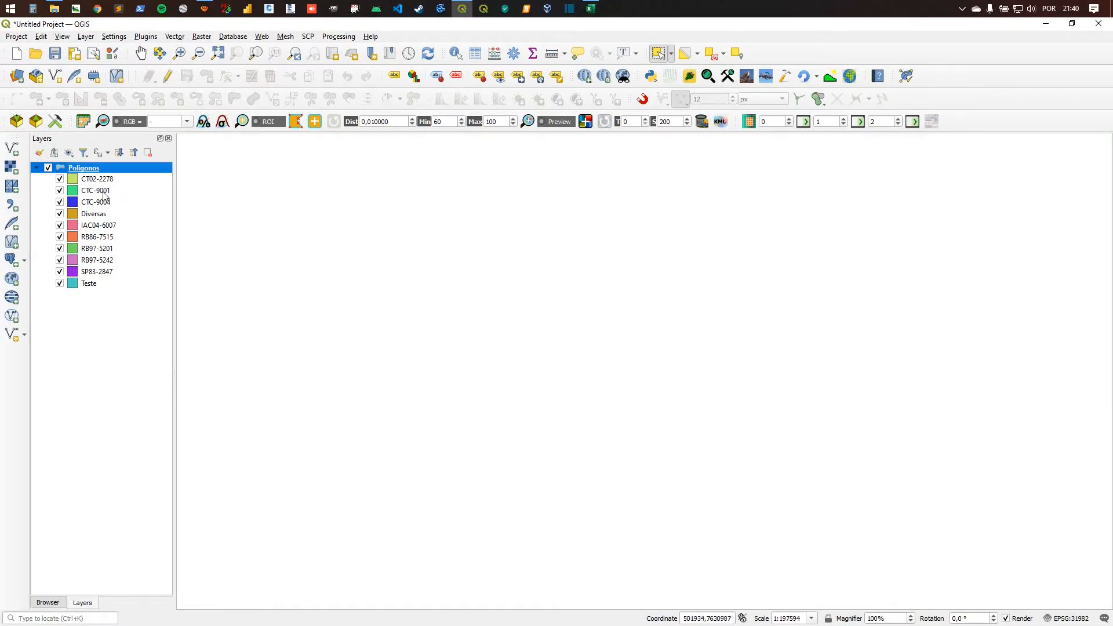
# Step: Change the Poligonos symbology to Single Symbol and accept the style
pyautogui.doubleClick(86, 168)
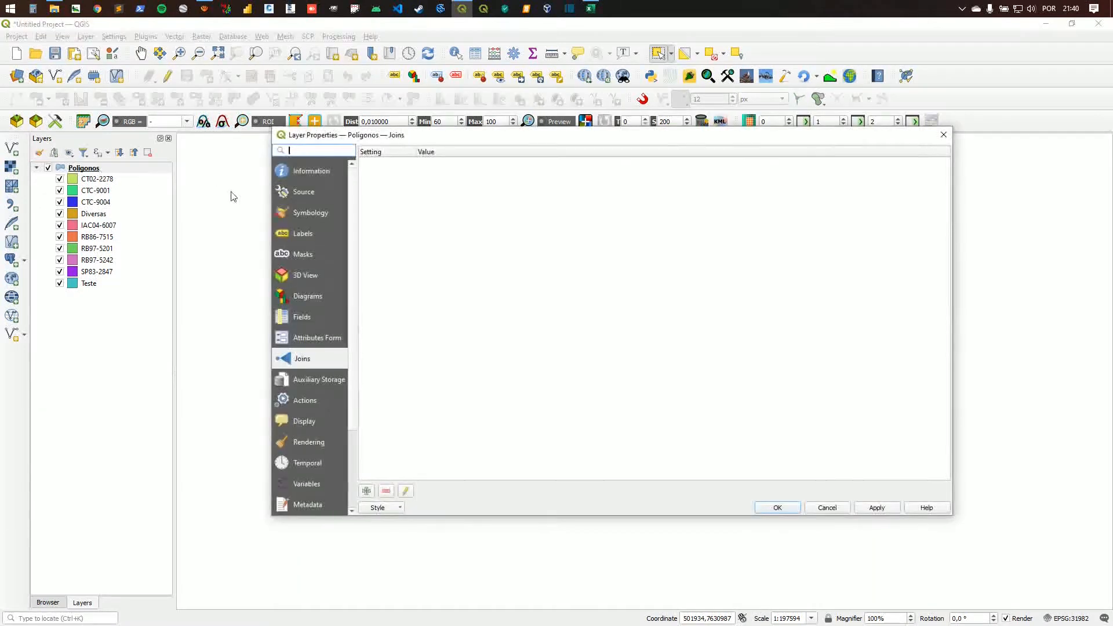
pyautogui.click(307, 214)
pyautogui.click(389, 154)
pyautogui.click(392, 139)
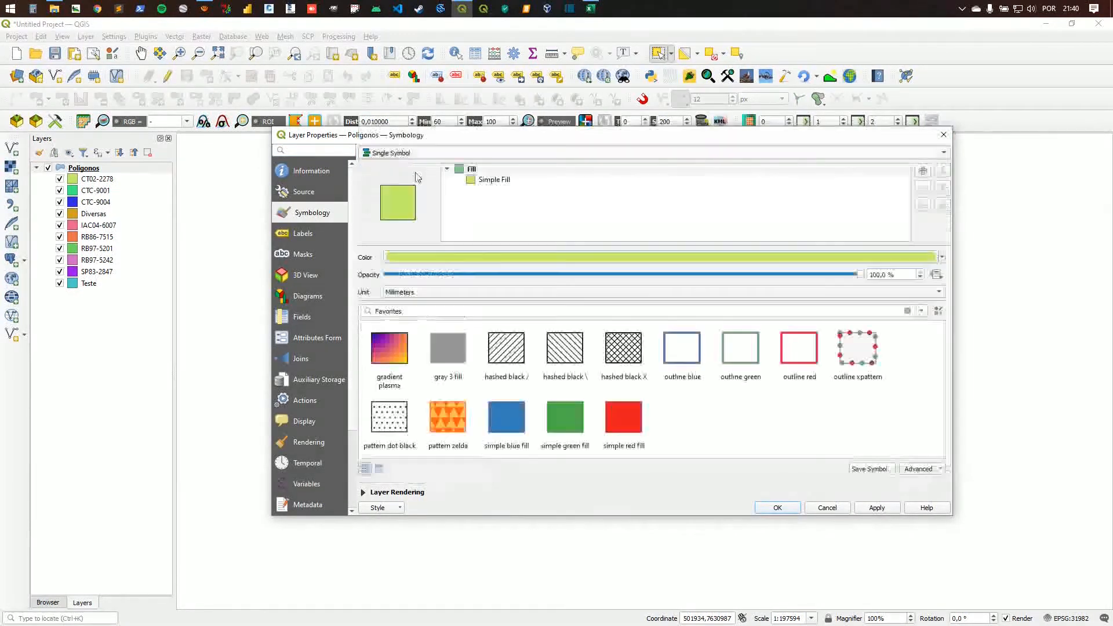
pyautogui.click(777, 508)
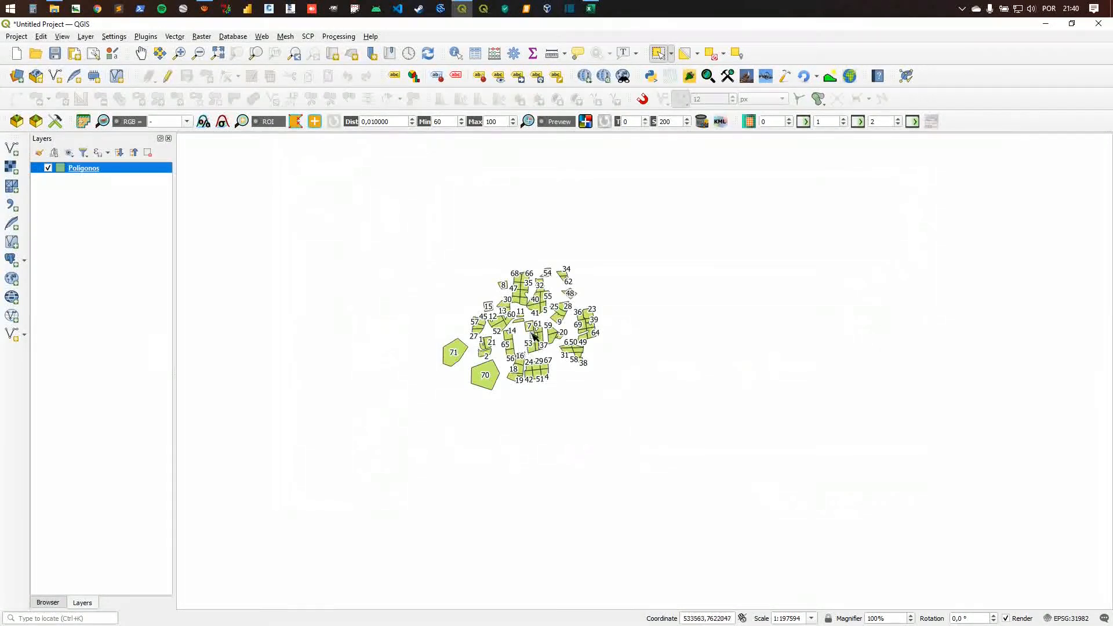
# Step: Delete polygons 71 and 70 from the Poligonos layer, save the layer edits and end the editing session
pyautogui.scroll(2, 504, 328)
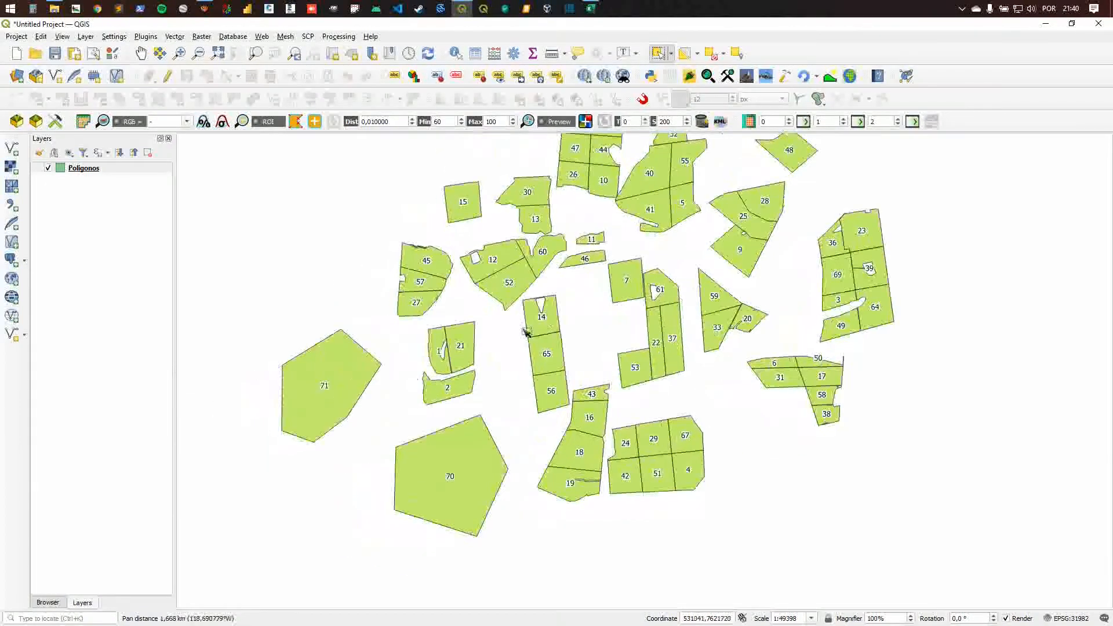
pyautogui.click(132, 169)
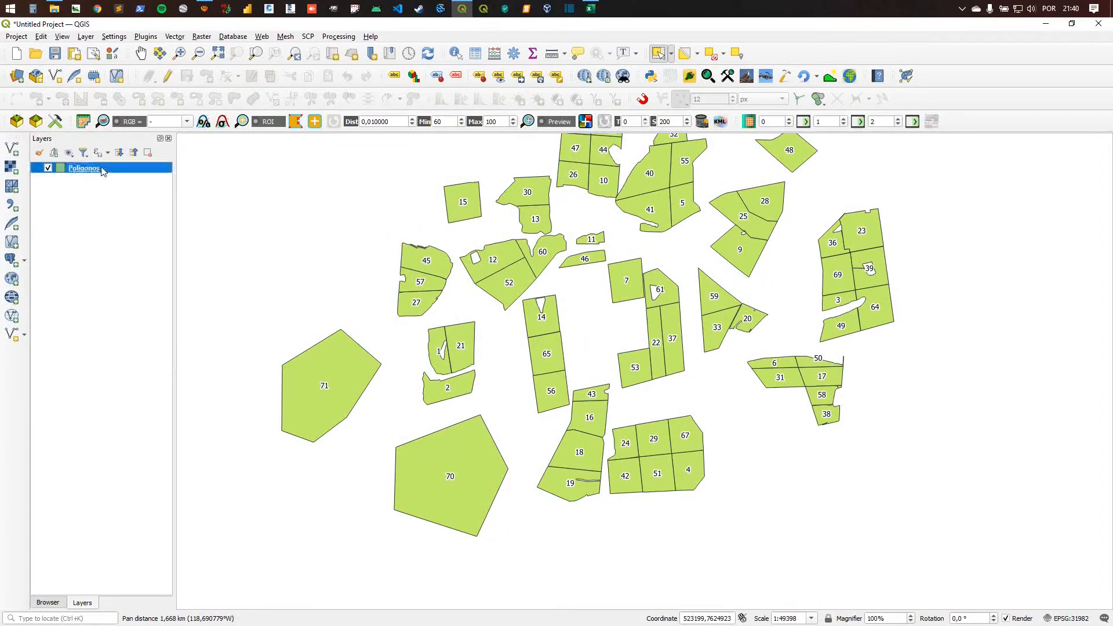
pyautogui.click(168, 78)
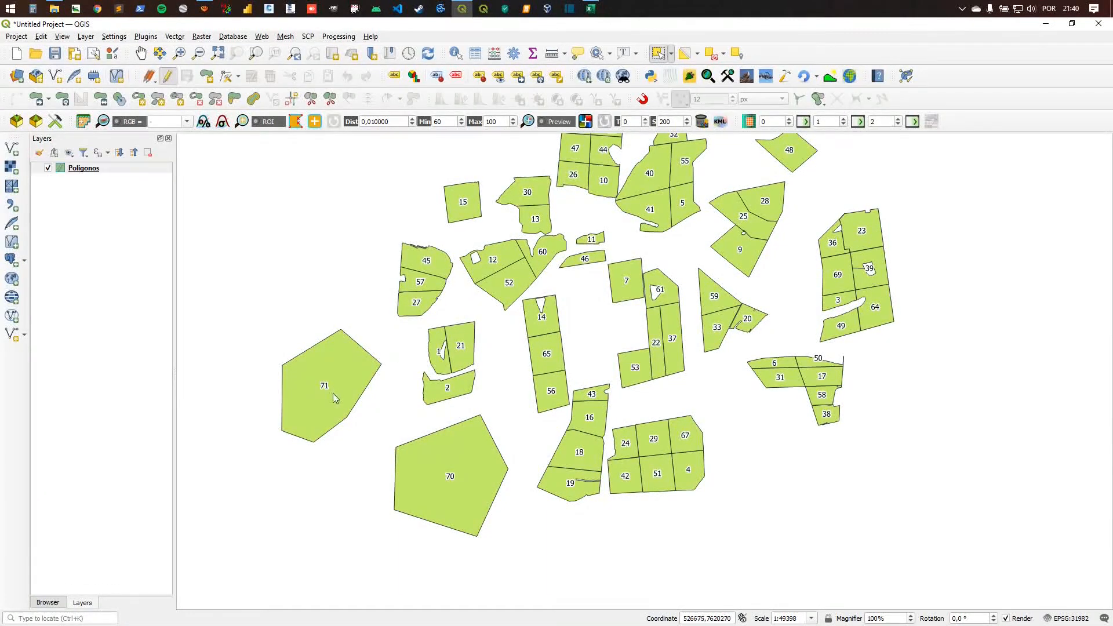
pyautogui.click(336, 397)
pyautogui.press('Delete')
pyautogui.click(434, 468)
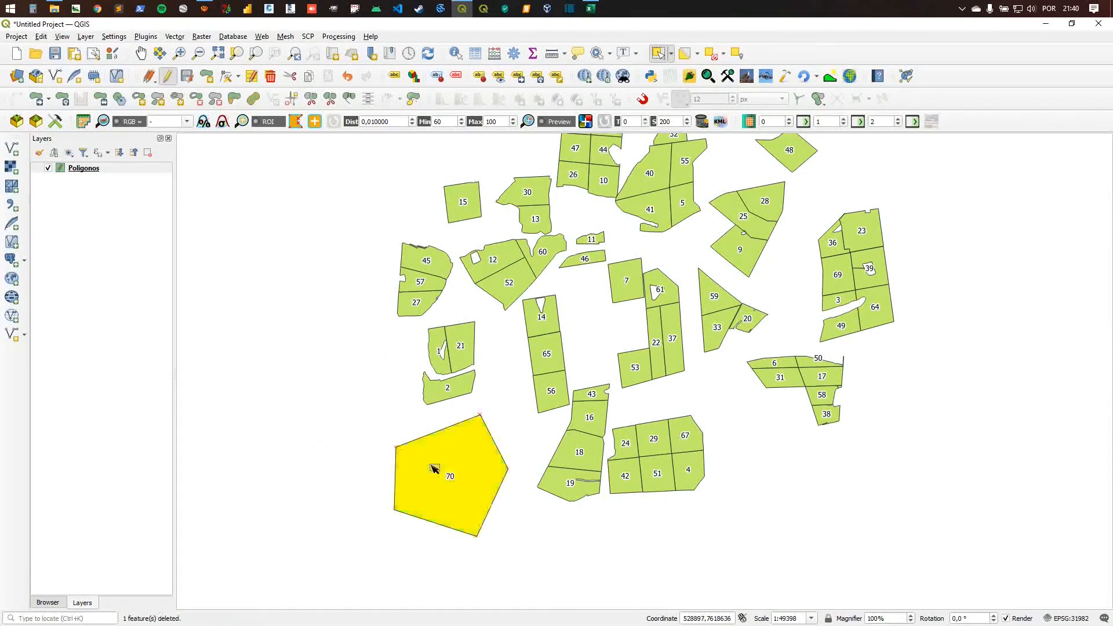
pyautogui.press('Delete')
pyautogui.click(114, 170)
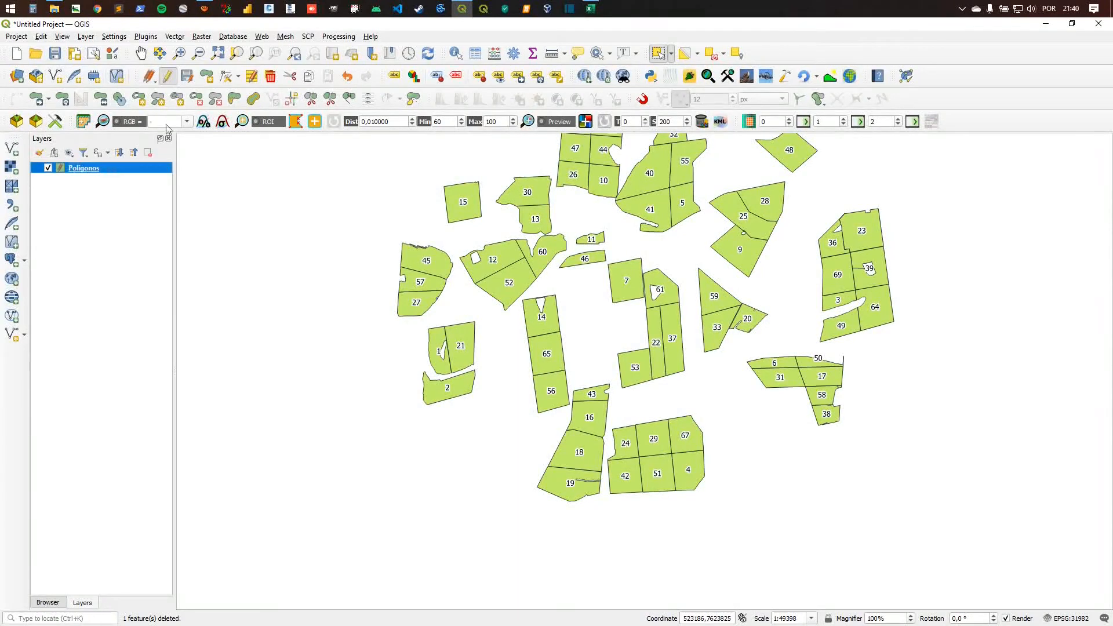
pyautogui.click(187, 76)
pyautogui.click(167, 76)
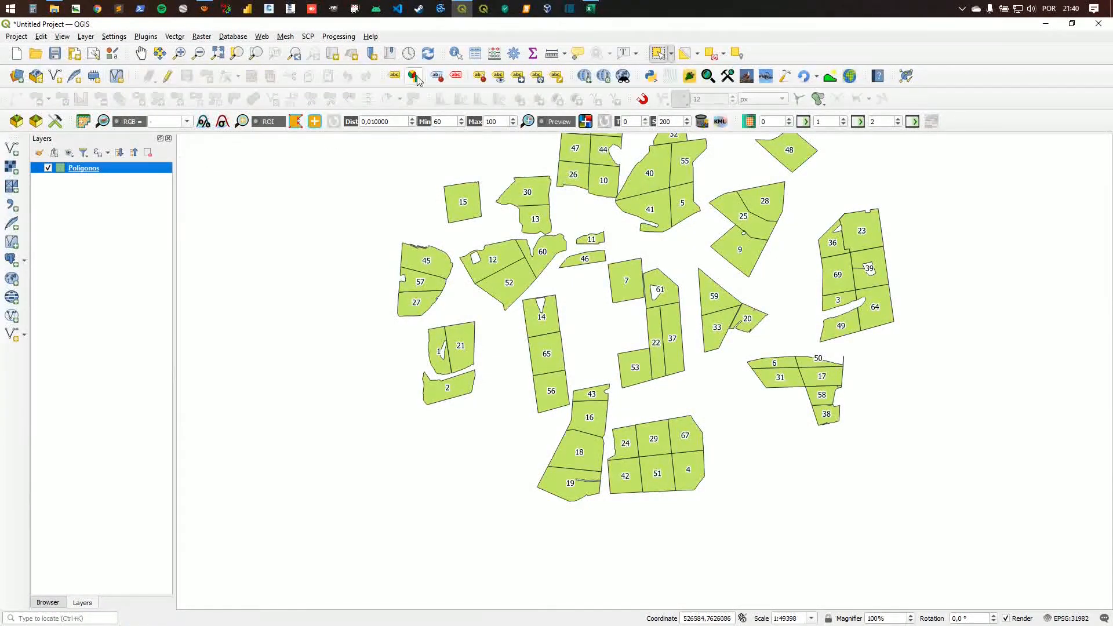
# Step: Check the remaining records in the Poligonos attribute table down to the last row, and close the table
pyautogui.click(475, 54)
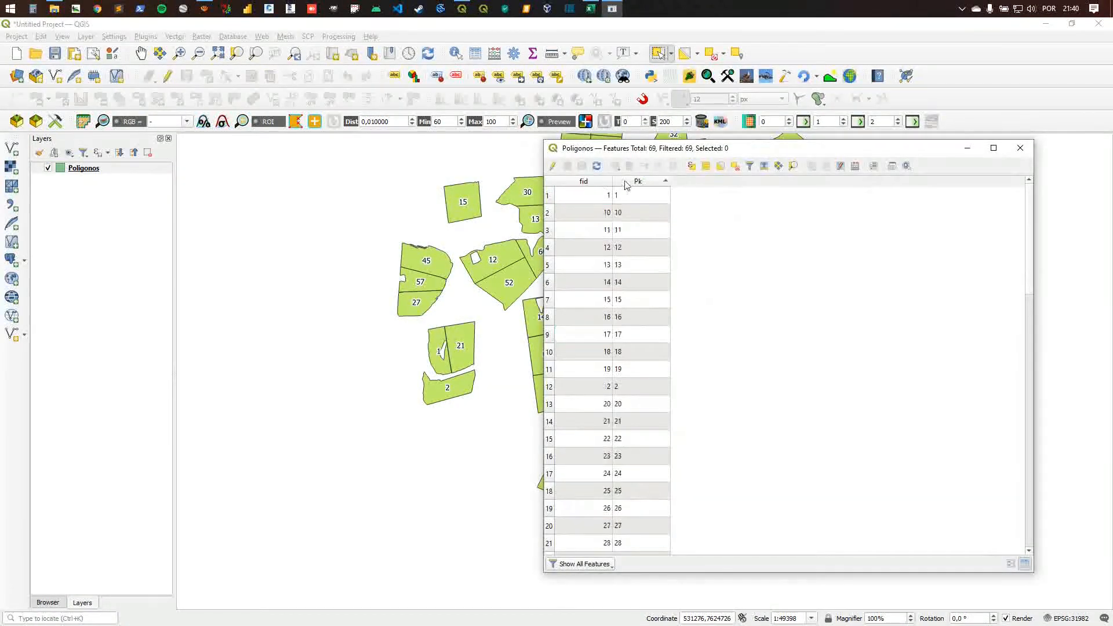
pyautogui.scroll(-6, 638, 191)
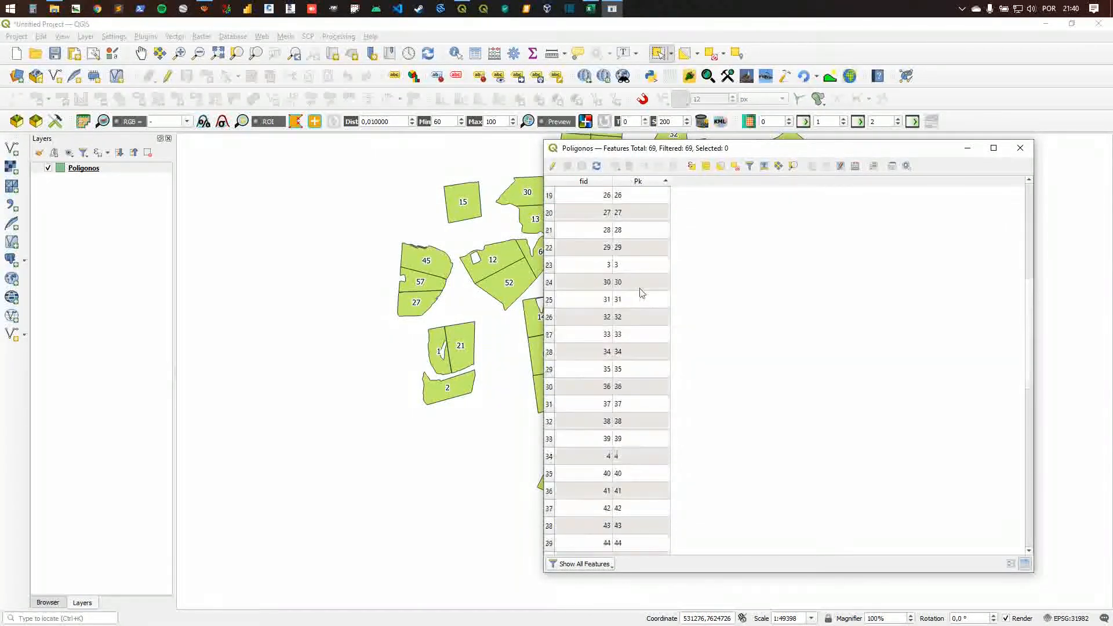
pyautogui.scroll(-10, 641, 295)
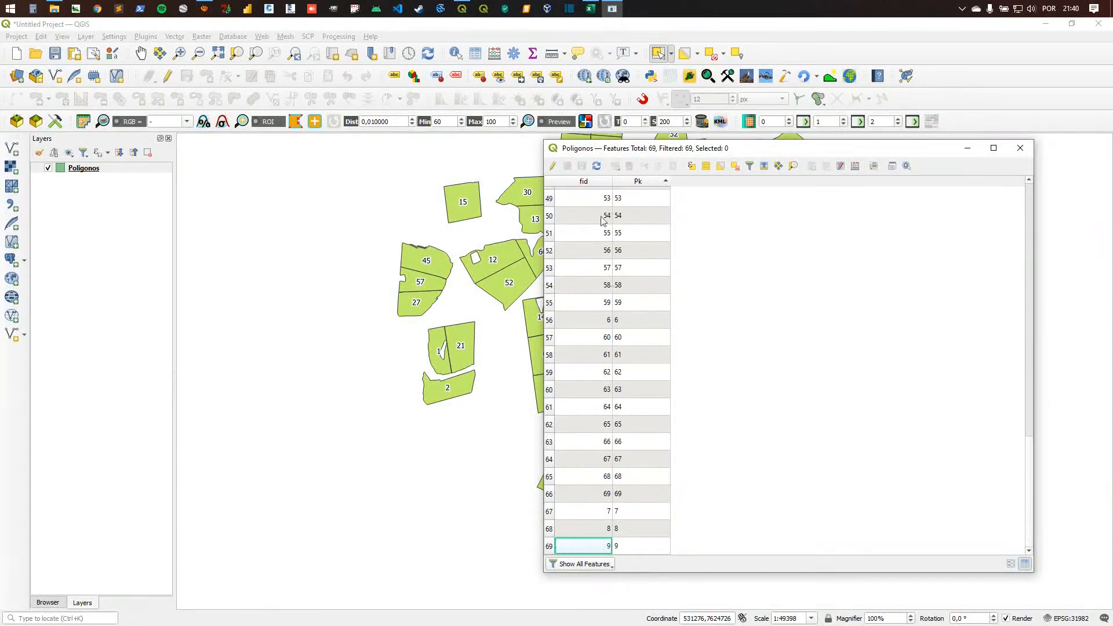
pyautogui.click(1020, 148)
pyautogui.moveTo(630, 280); pyautogui.dragTo(508, 341)
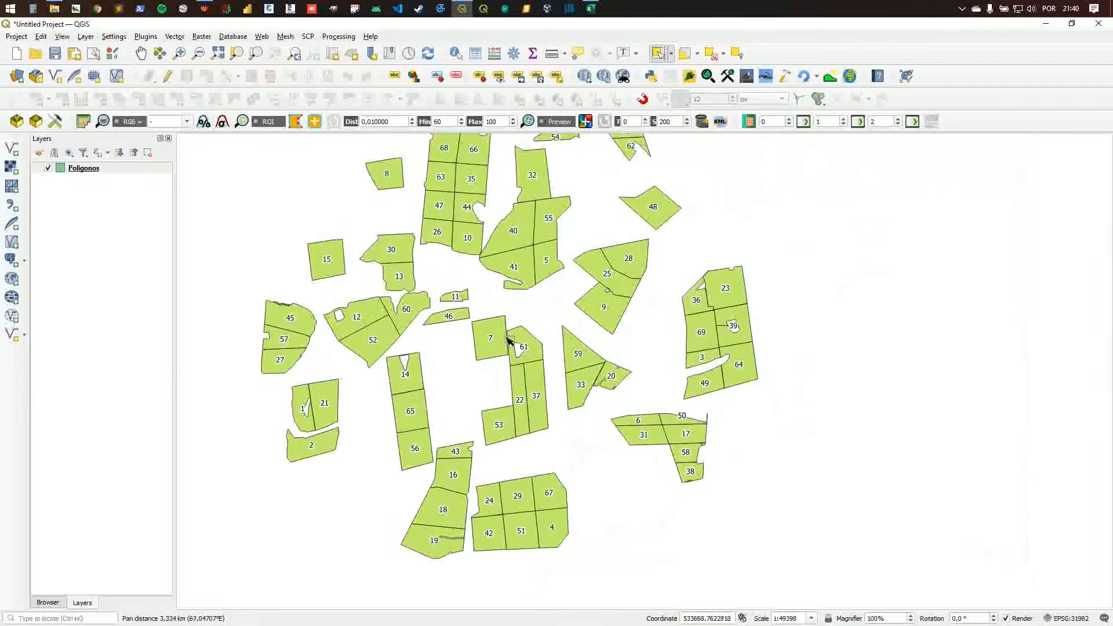
# Step: Switch to Excel, delete rows 71 and 72 holding polygons 70 and 71 from Base_dados.xlsx, and close the workbook
pyautogui.click(590, 8)
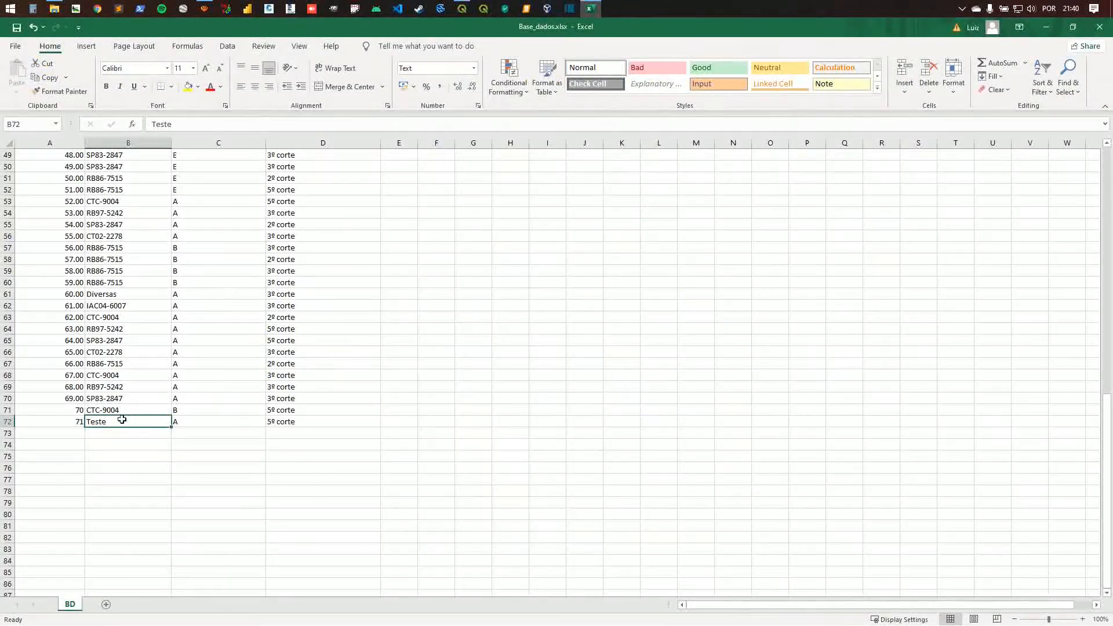
pyautogui.moveTo(8, 410); pyautogui.dragTo(10, 422)
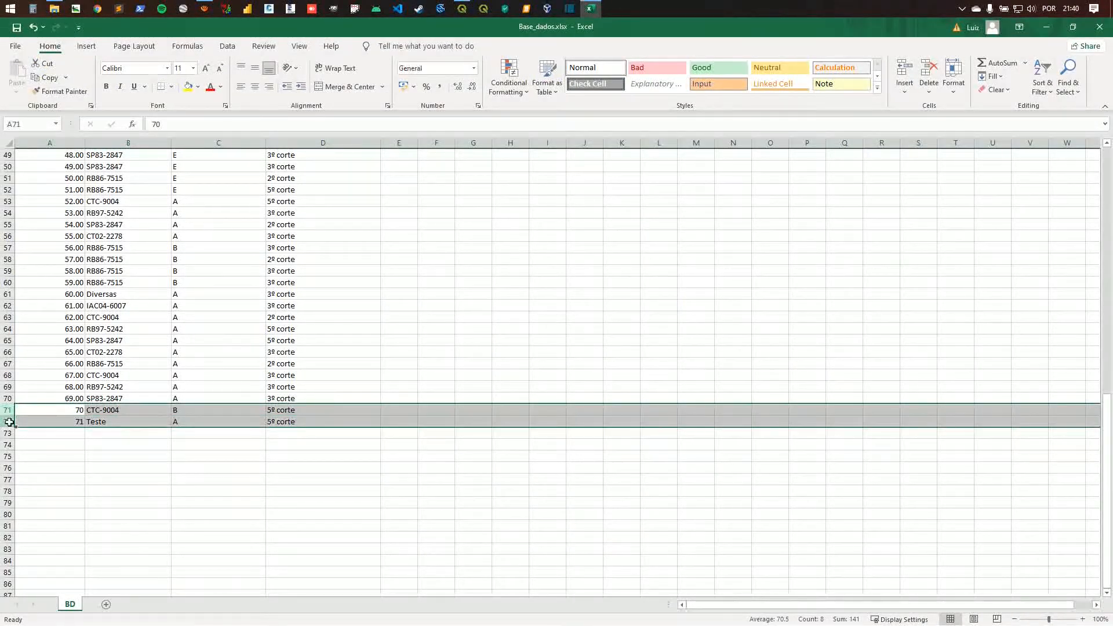
pyautogui.rightClick(10, 421)
pyautogui.click(53, 333)
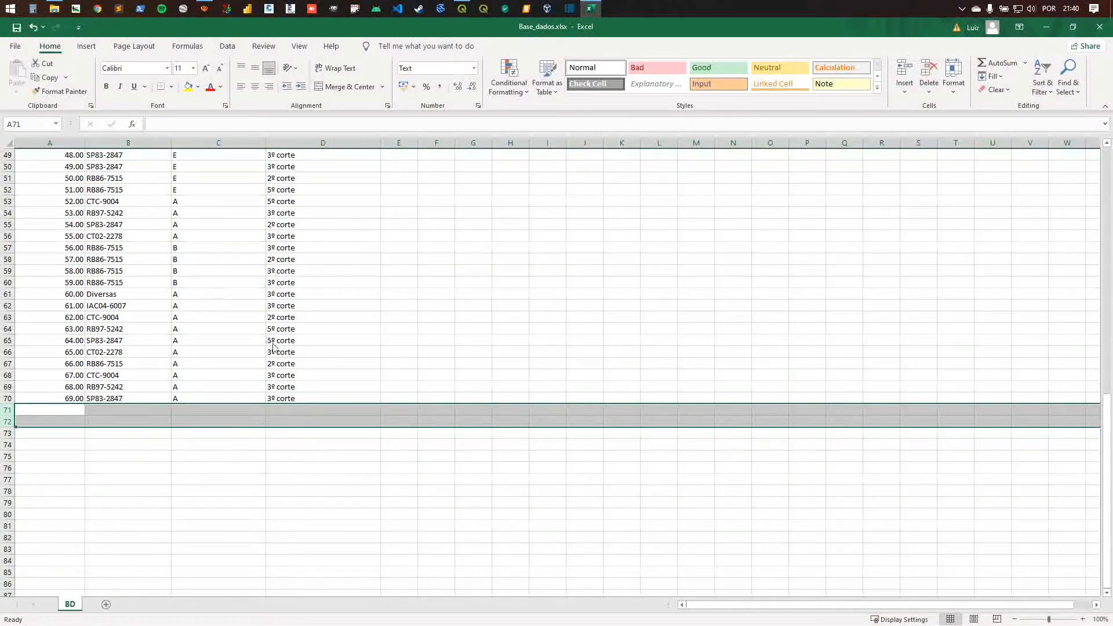
pyautogui.scroll(3, 273, 347)
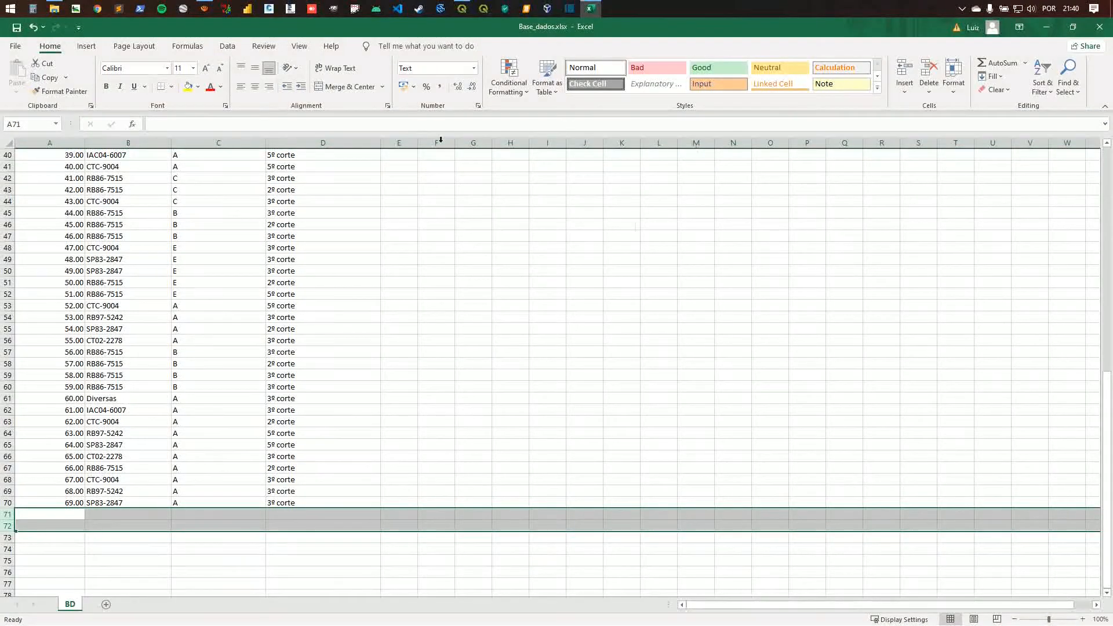
pyautogui.click(1100, 27)
# Step: Open Base_dados.csv from the Tabelas e vetores folder, review its columns down to the last record, and close it
pyautogui.click(54, 8)
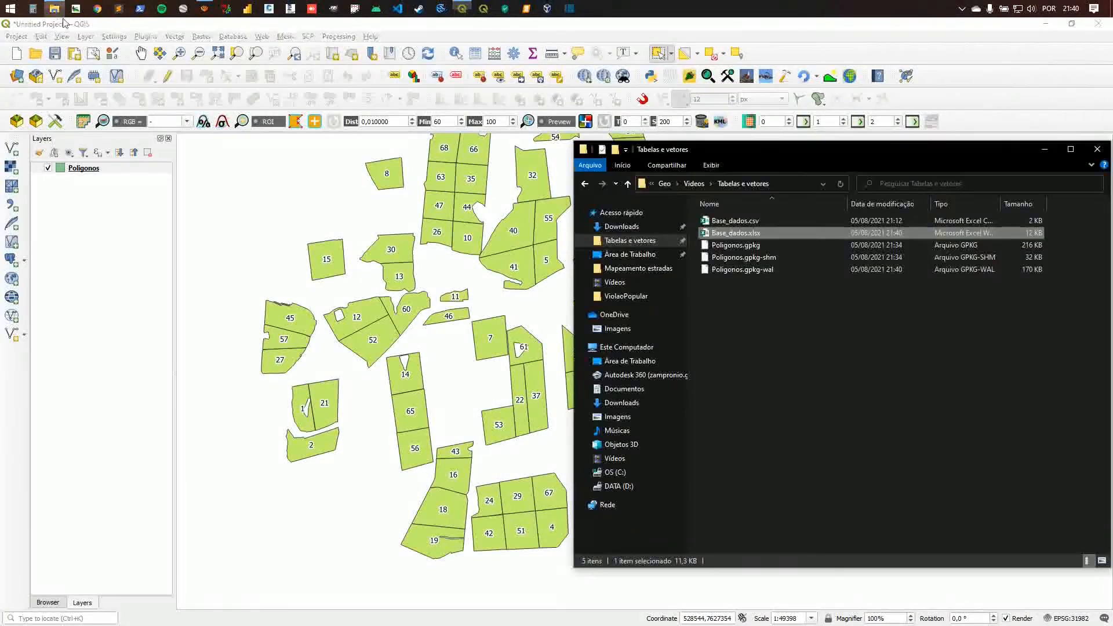
pyautogui.click(740, 223)
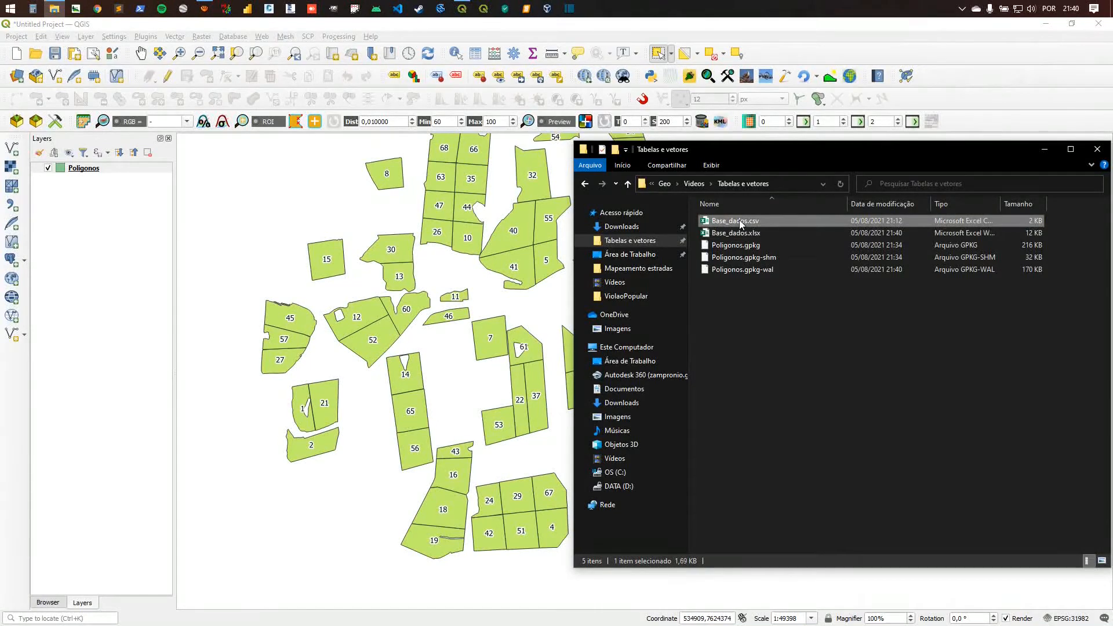
pyautogui.doubleClick(740, 223)
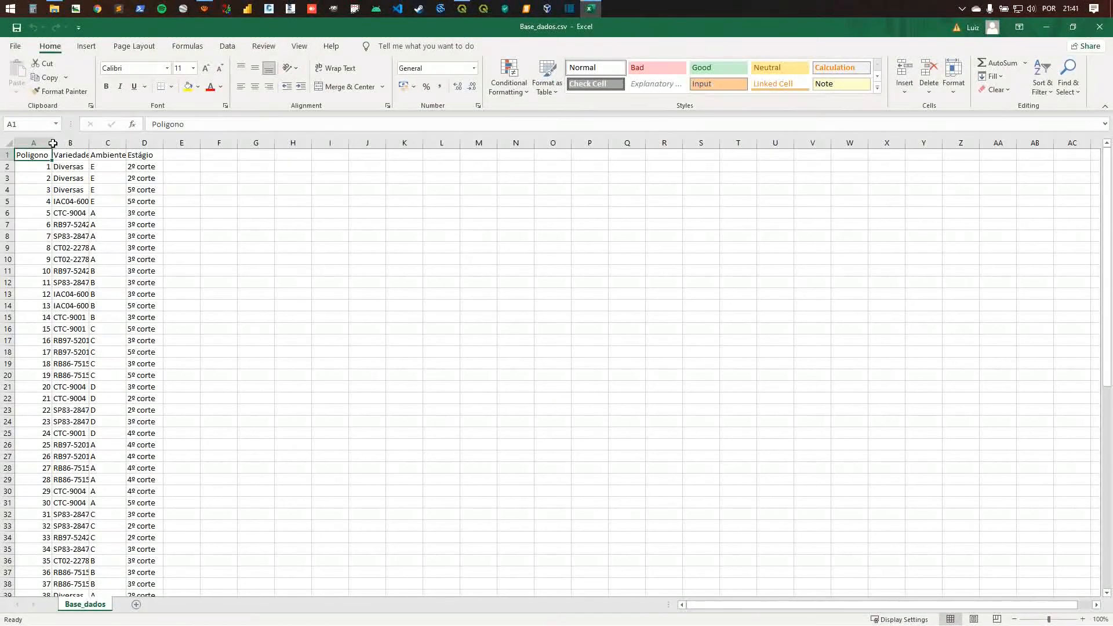
pyautogui.doubleClick(52, 144)
pyautogui.moveTo(96, 143); pyautogui.dragTo(107, 144)
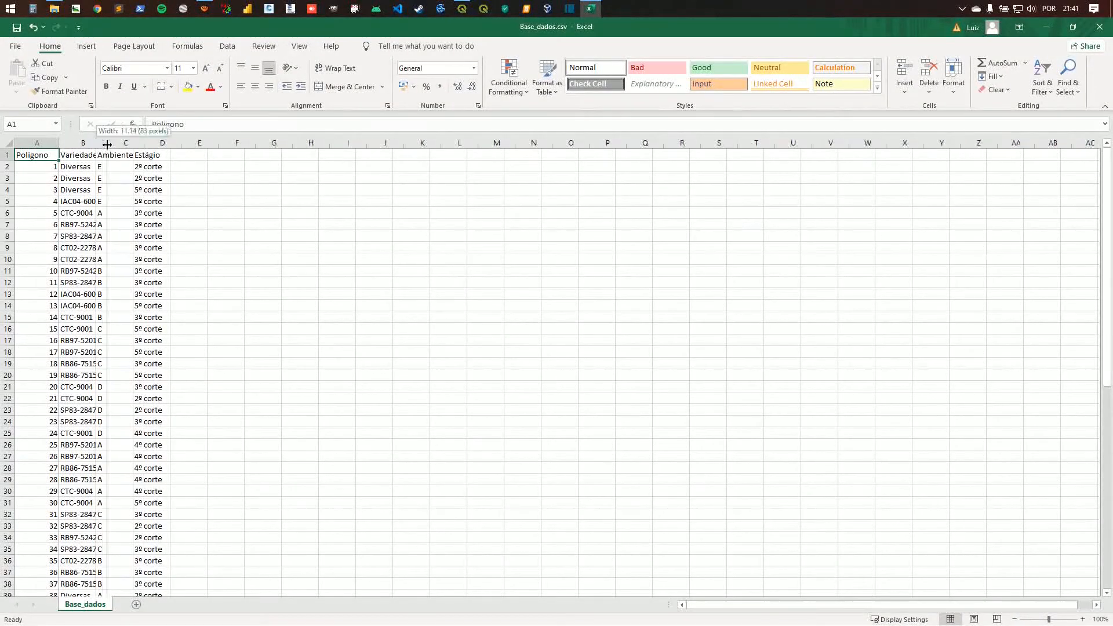
pyautogui.scroll(-15, 67, 215)
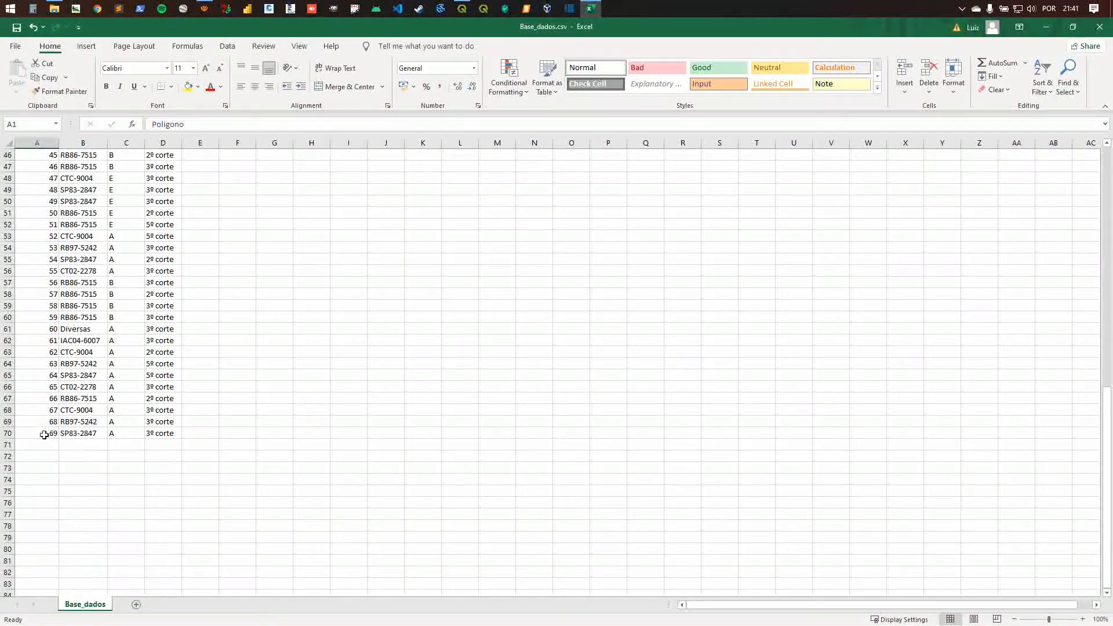
pyautogui.click(1100, 26)
pyautogui.click(556, 342)
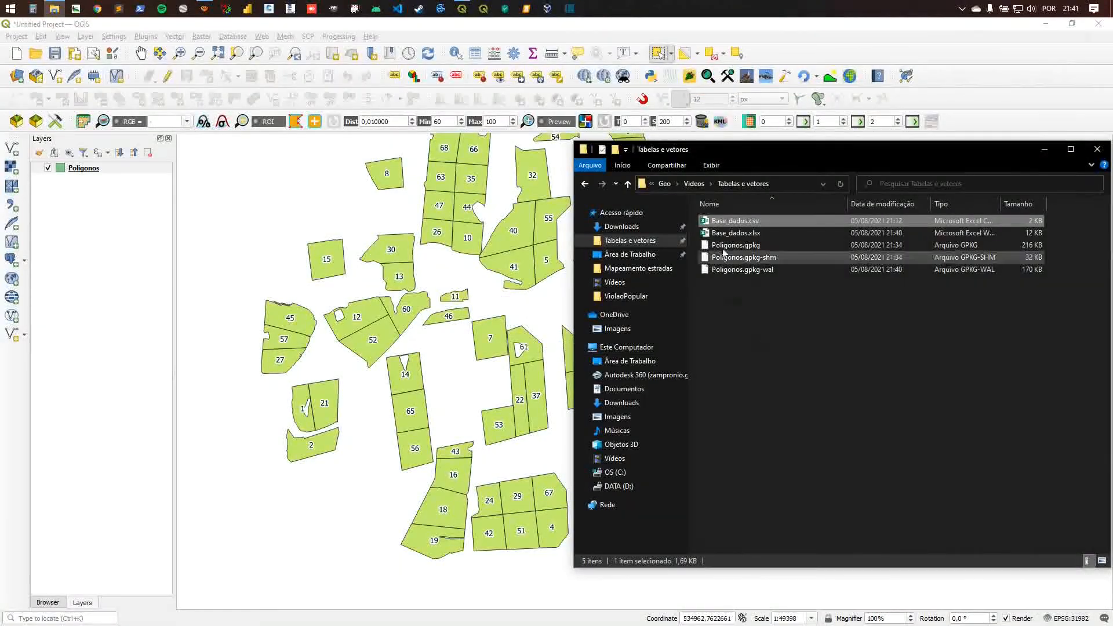
# Step: Load Base_dados.csv directly from its folder into the QGIS project to inspect its attribute table, and remove the layer again
pyautogui.moveTo(721, 226); pyautogui.dragTo(397, 286)
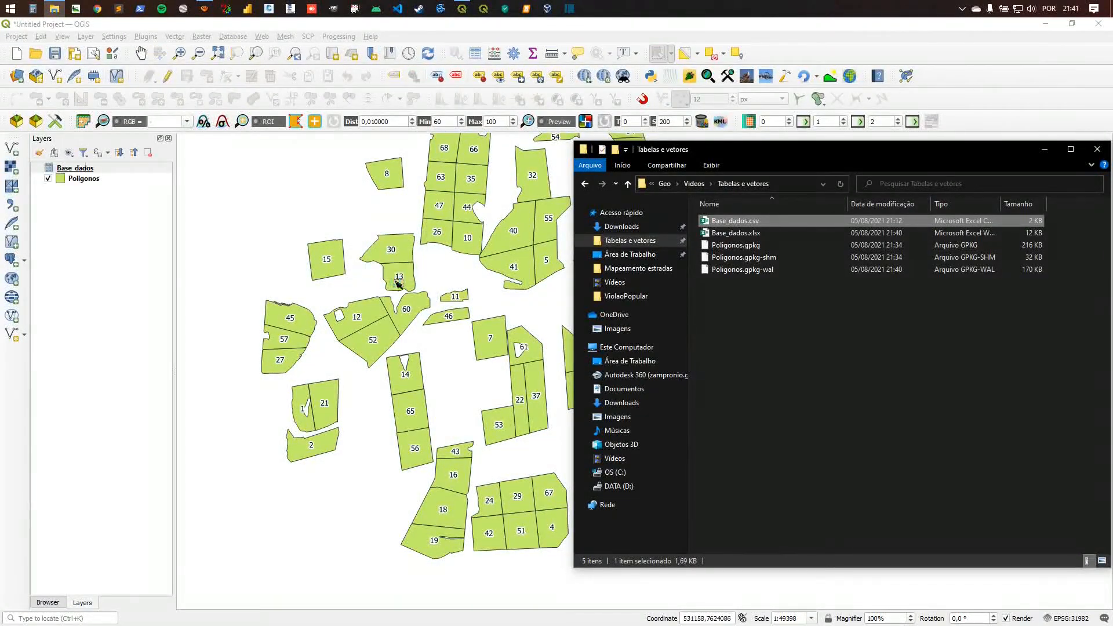
pyautogui.click(91, 173)
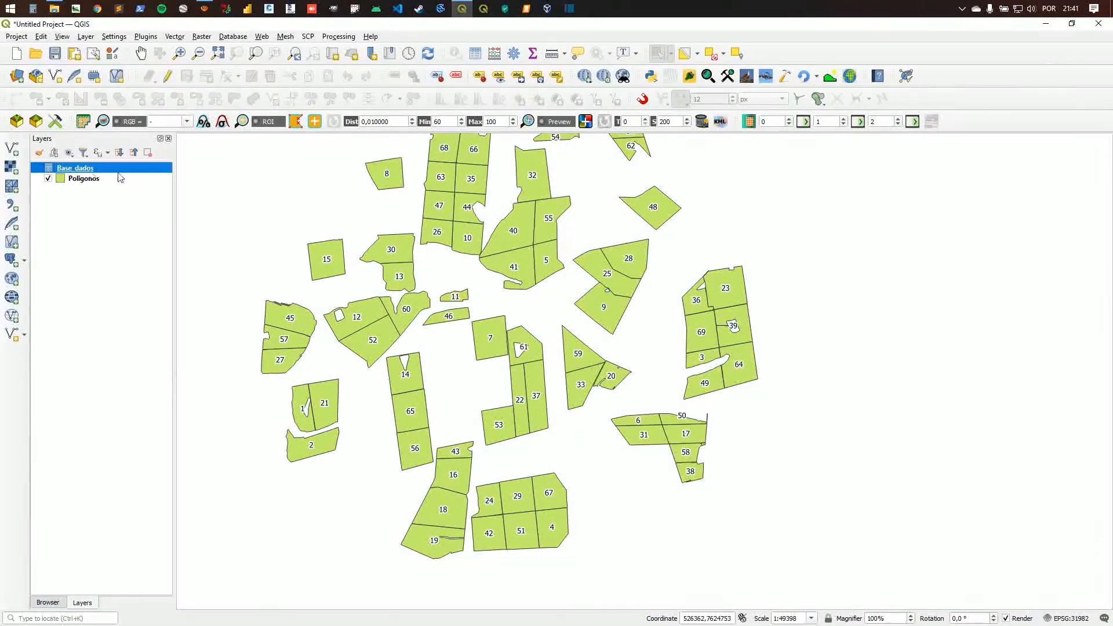
pyautogui.click(475, 53)
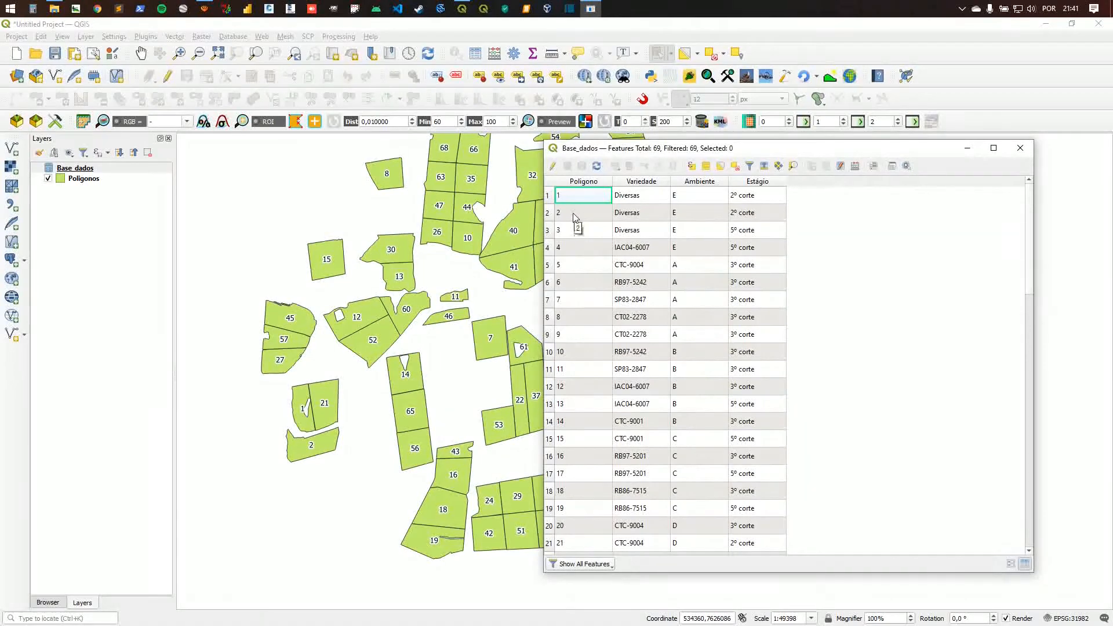
pyautogui.click(1020, 148)
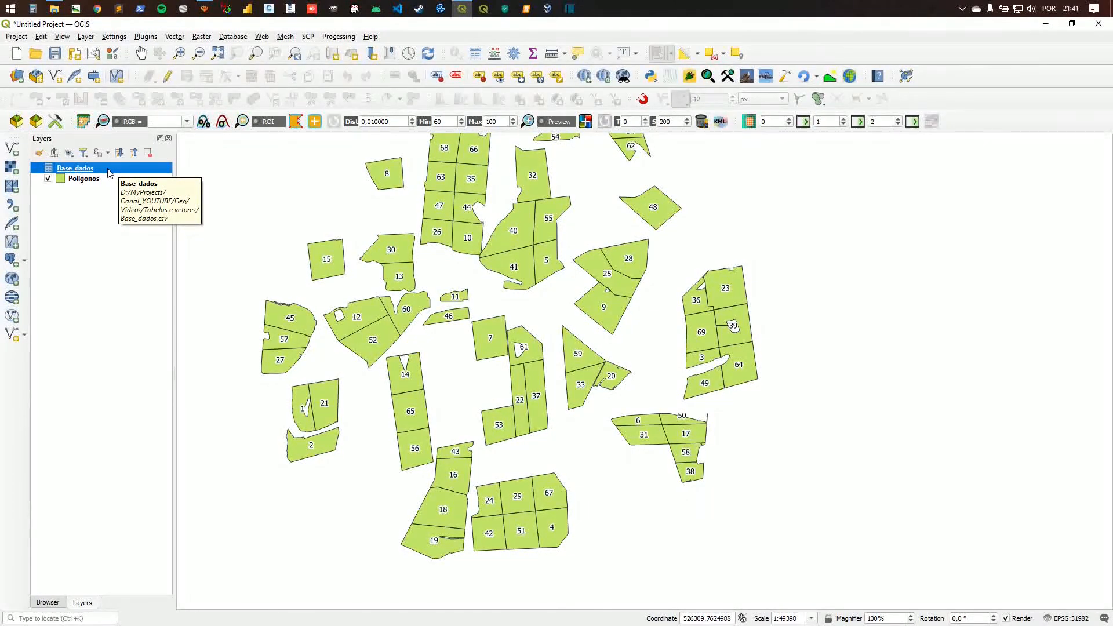
pyautogui.click(148, 154)
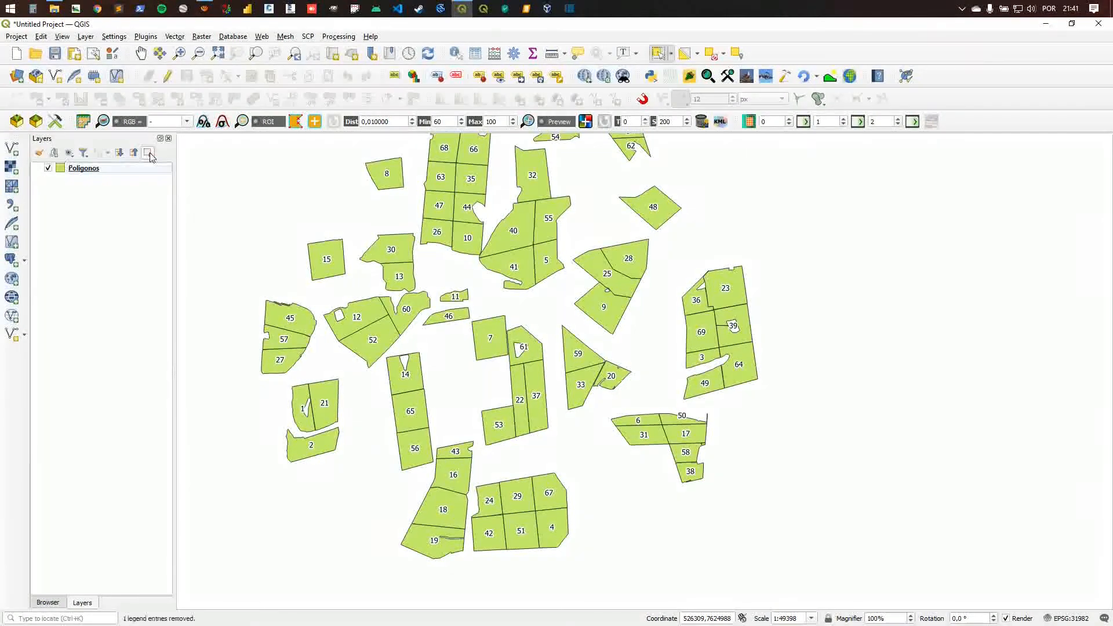
# Step: Choose Base_dados.csv as the input file for a new delimited text layer
pyautogui.click(13, 206)
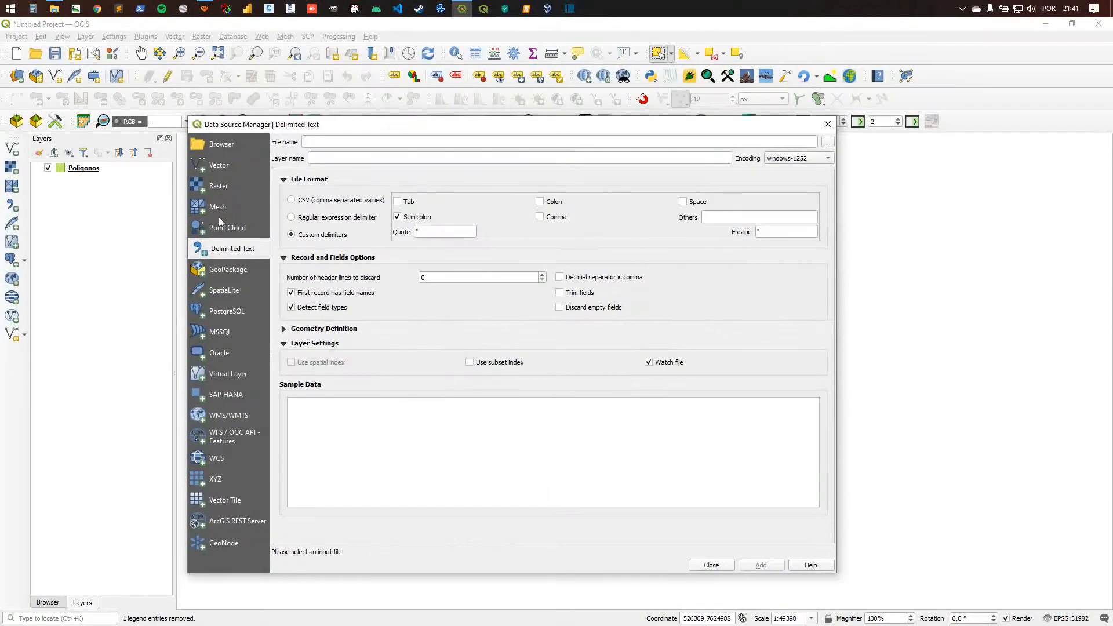
pyautogui.click(828, 143)
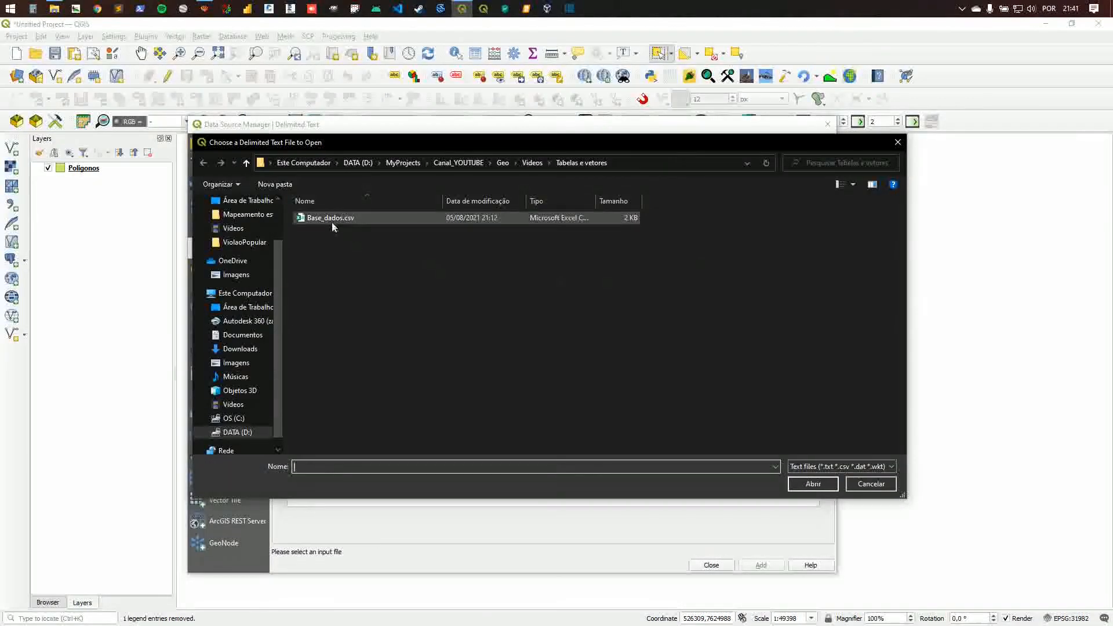
pyautogui.doubleClick(329, 218)
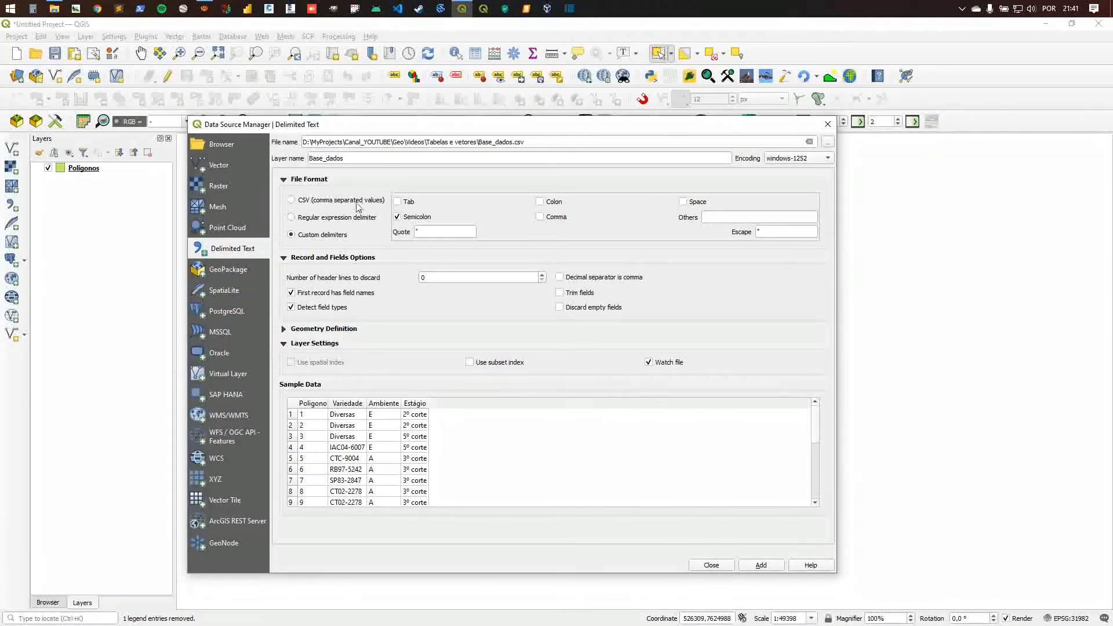
# Step: Try the CSV (comma separated values) file format for Base_dados.csv and return to custom delimiters
pyautogui.click(325, 203)
pyautogui.click(317, 235)
pyautogui.click(302, 203)
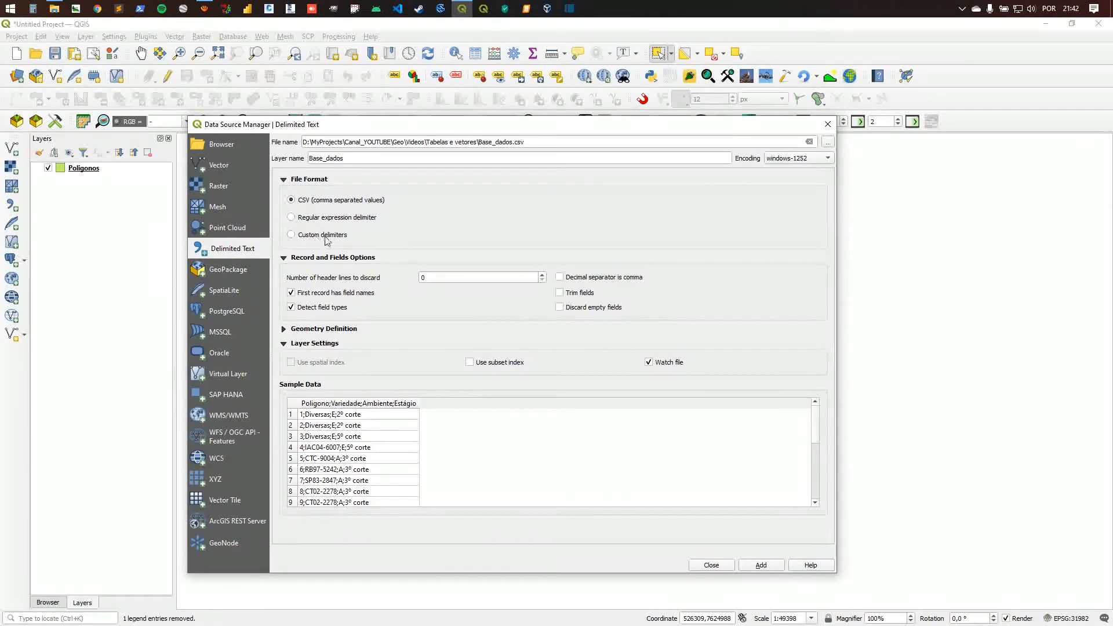
pyautogui.click(292, 236)
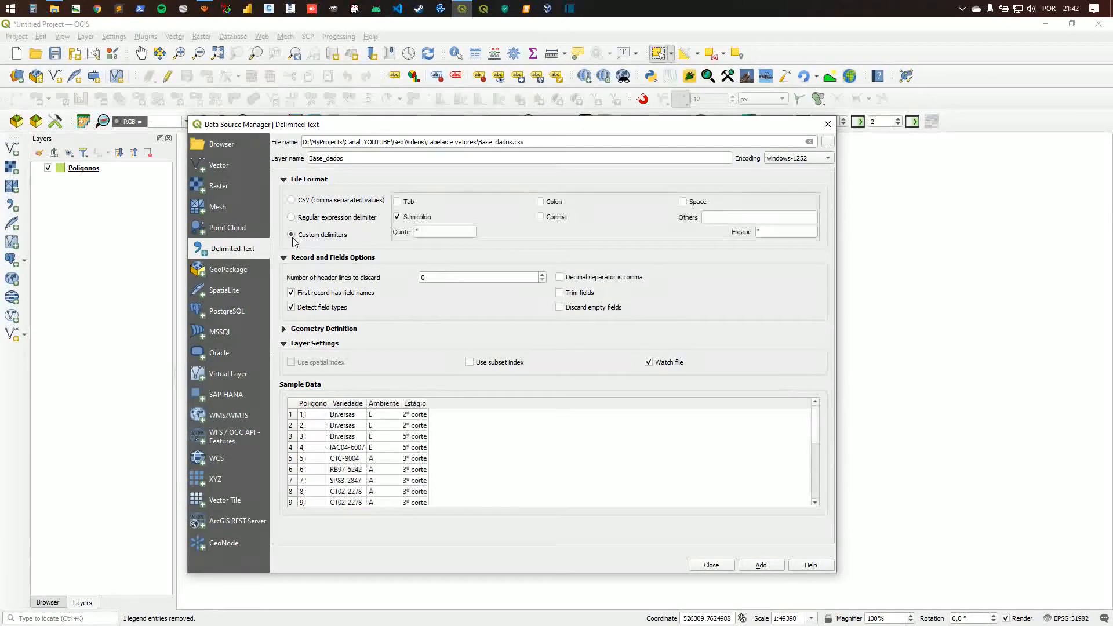
# Step: Try the tab, colon and comma delimiters in turn, and restore semicolon as the only custom delimiter
pyautogui.click(398, 203)
pyautogui.click(398, 202)
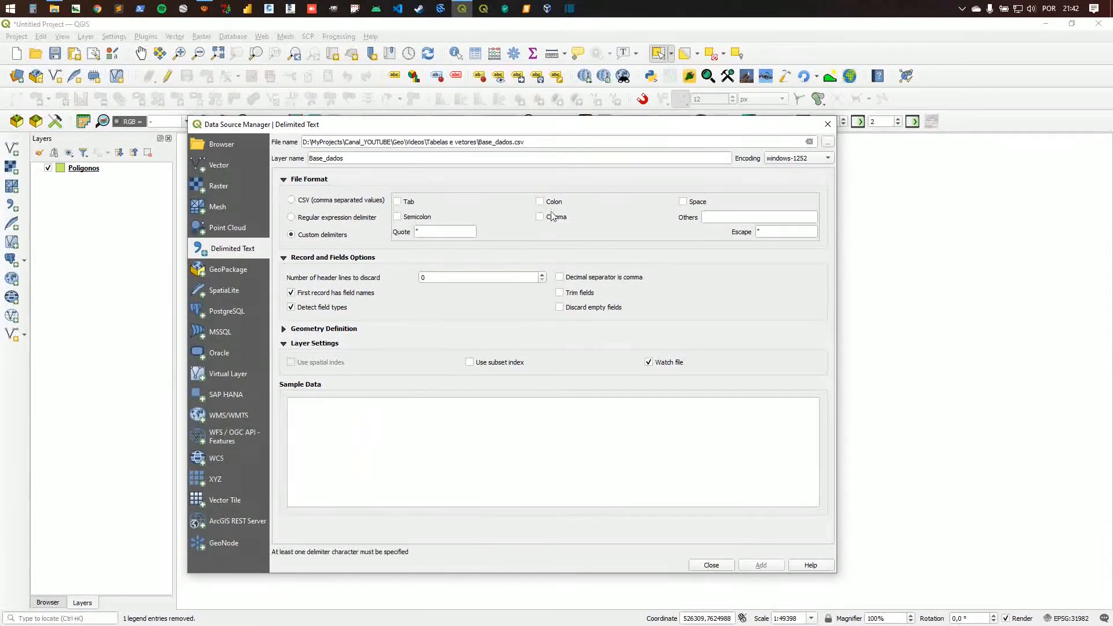
pyautogui.click(541, 202)
pyautogui.click(540, 202)
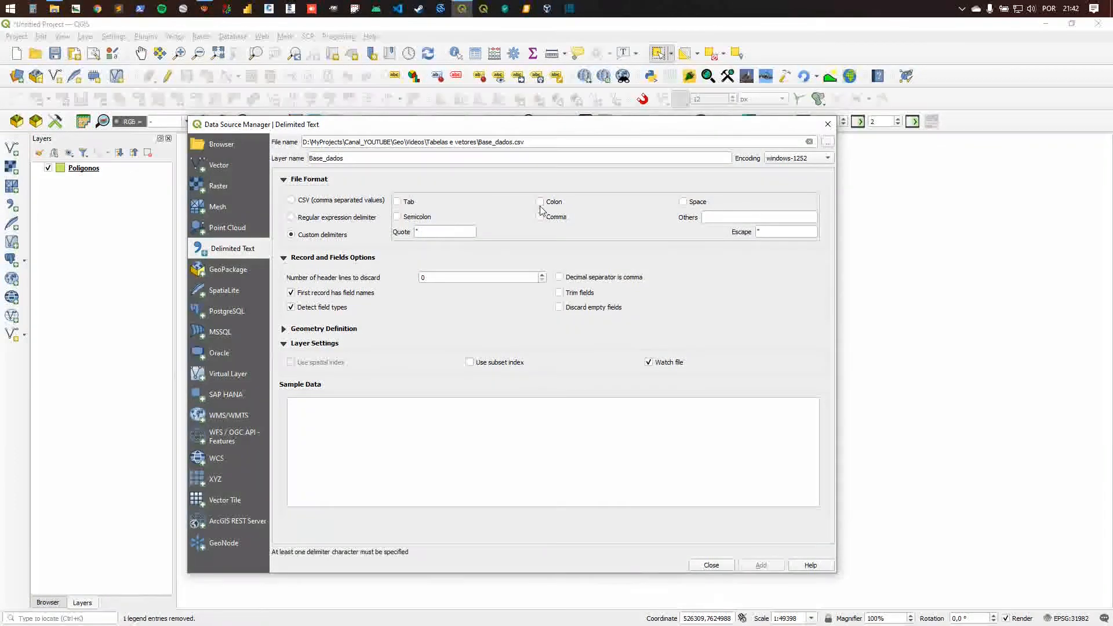
pyautogui.click(540, 203)
pyautogui.click(540, 203)
pyautogui.click(539, 217)
pyautogui.click(539, 218)
pyautogui.click(398, 217)
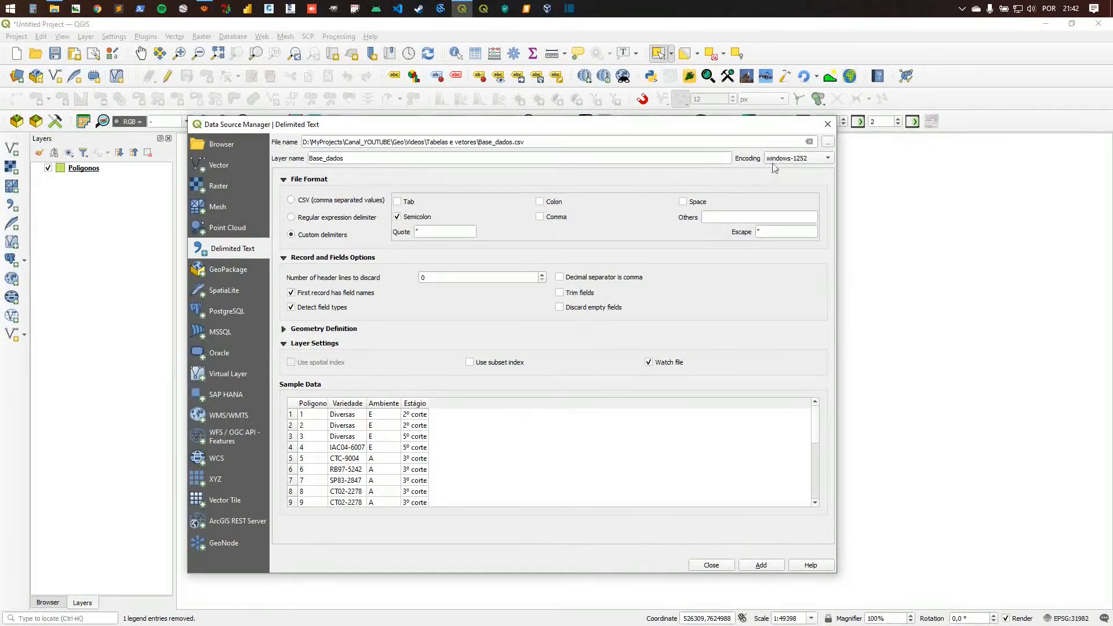
# Step: Try UTF-8 as the file encoding, compare the Estágio column in the sample data, and restore windows-1252
pyautogui.click(791, 161)
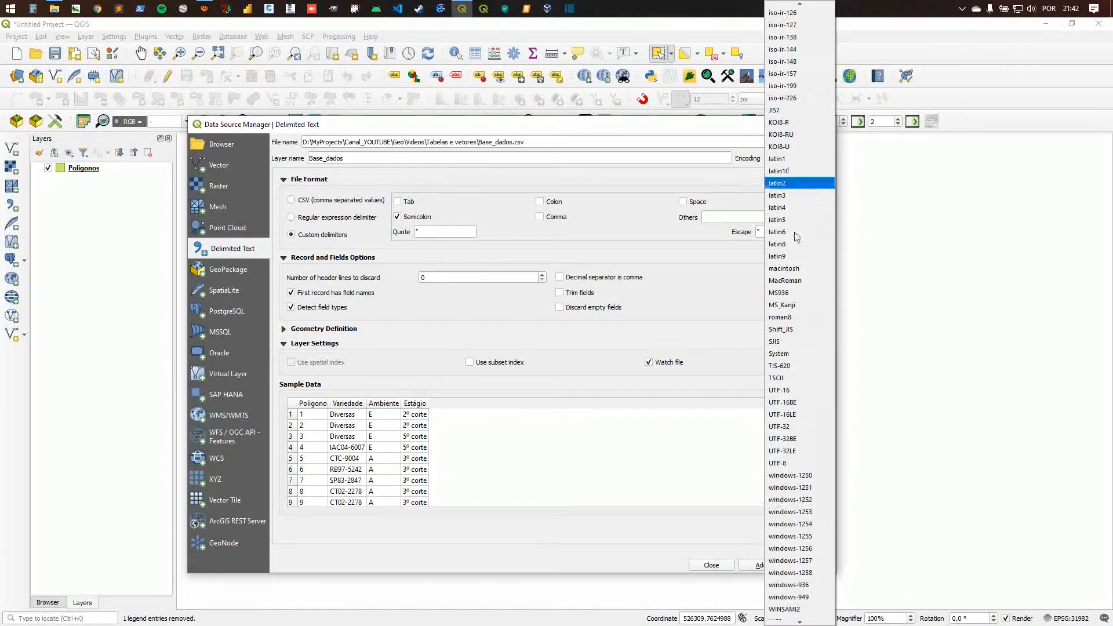
pyautogui.click(780, 462)
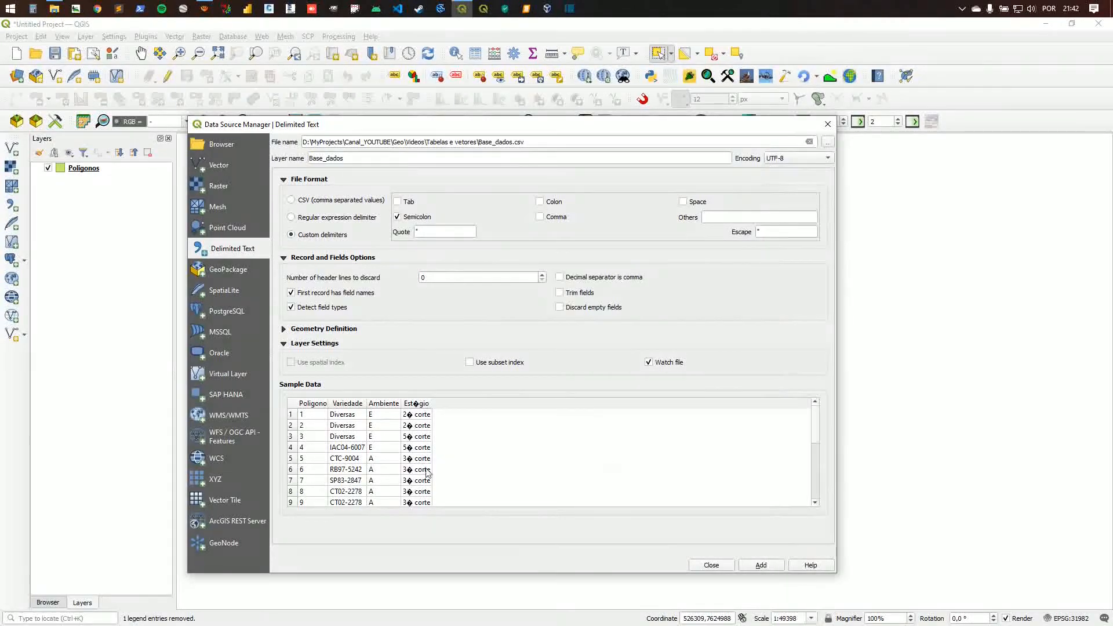
pyautogui.doubleClick(433, 403)
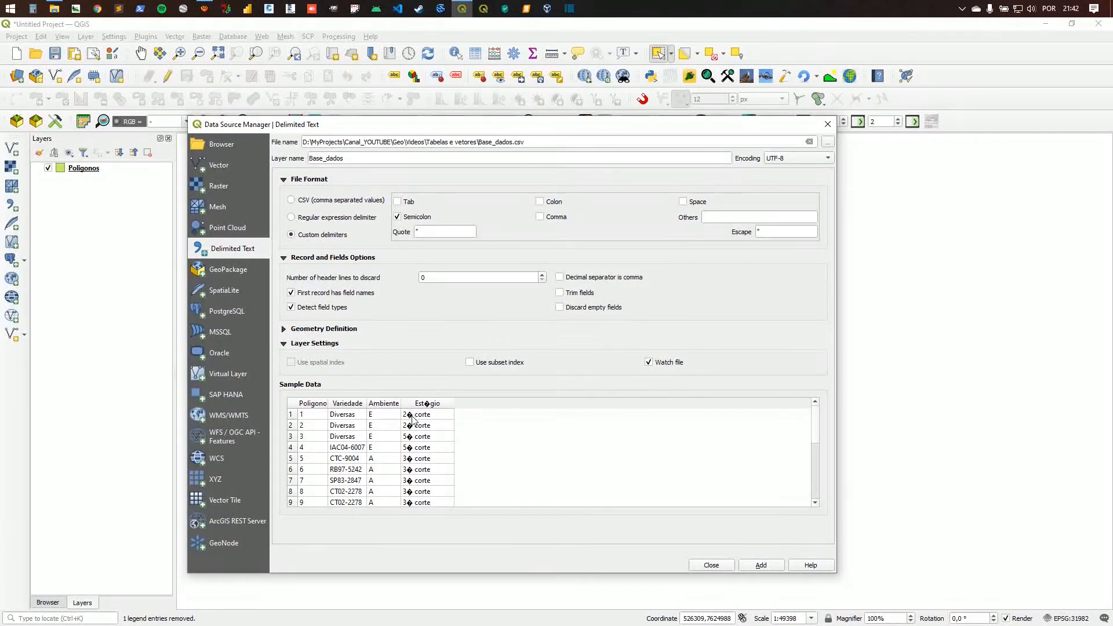
pyautogui.click(780, 161)
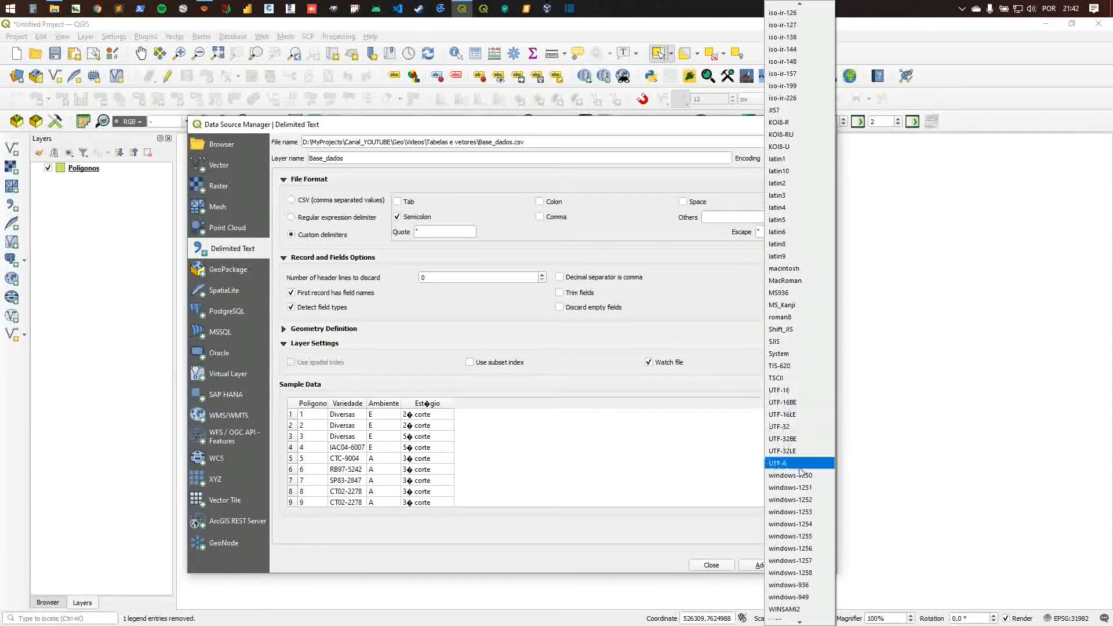
pyautogui.click(790, 500)
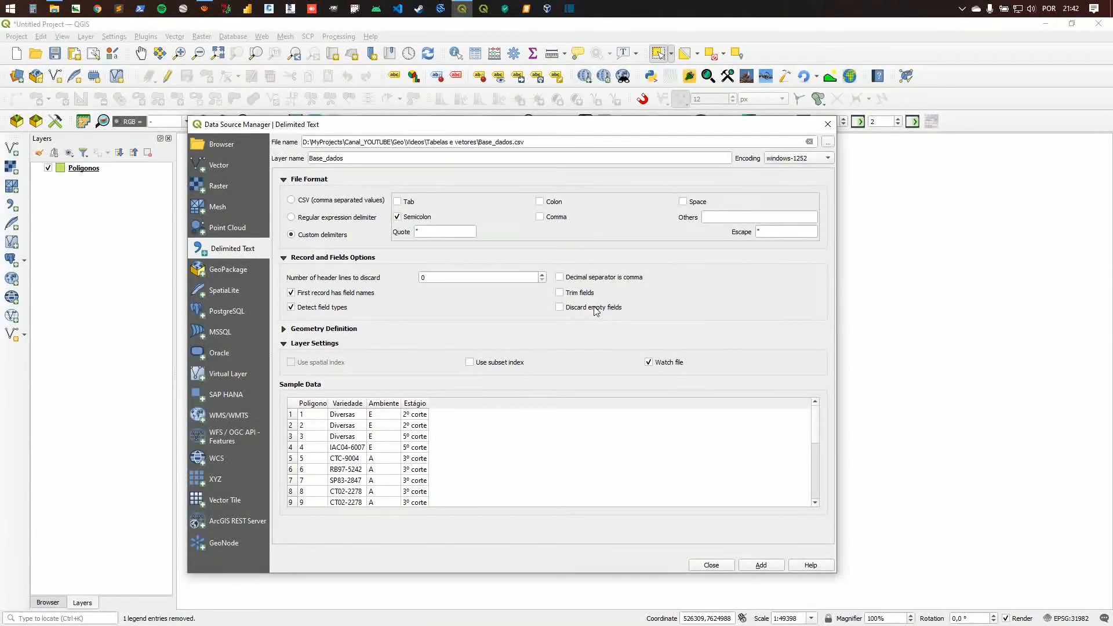
# Step: Add Base_dados.csv as a delimited text layer with the file watched for changes, and close the data source manager
pyautogui.click(650, 362)
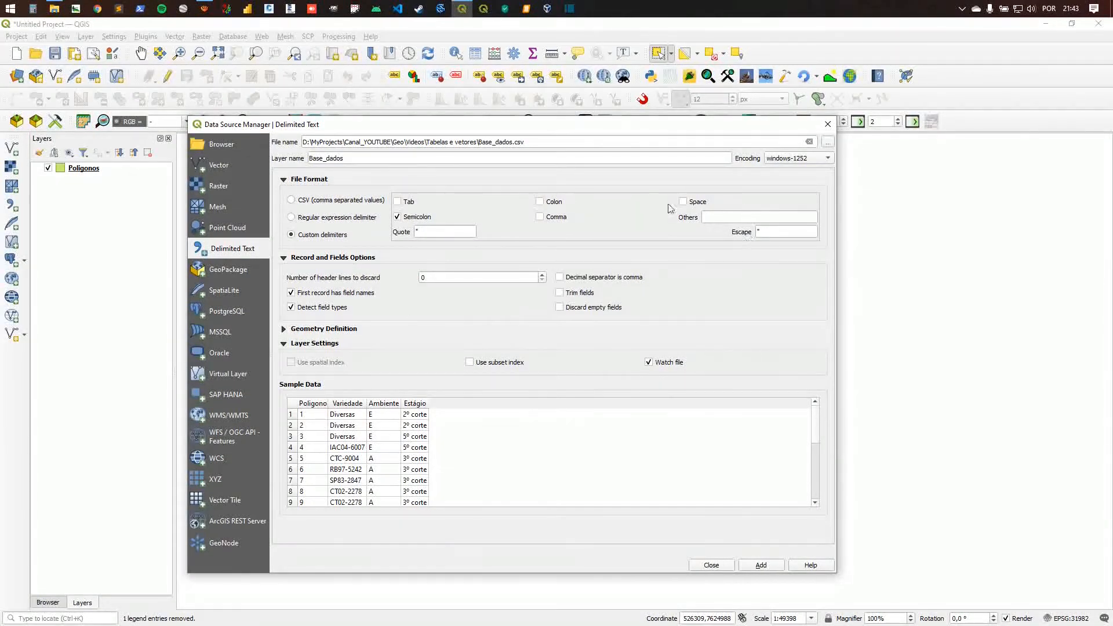
pyautogui.moveTo(328, 403); pyautogui.dragTo(344, 402)
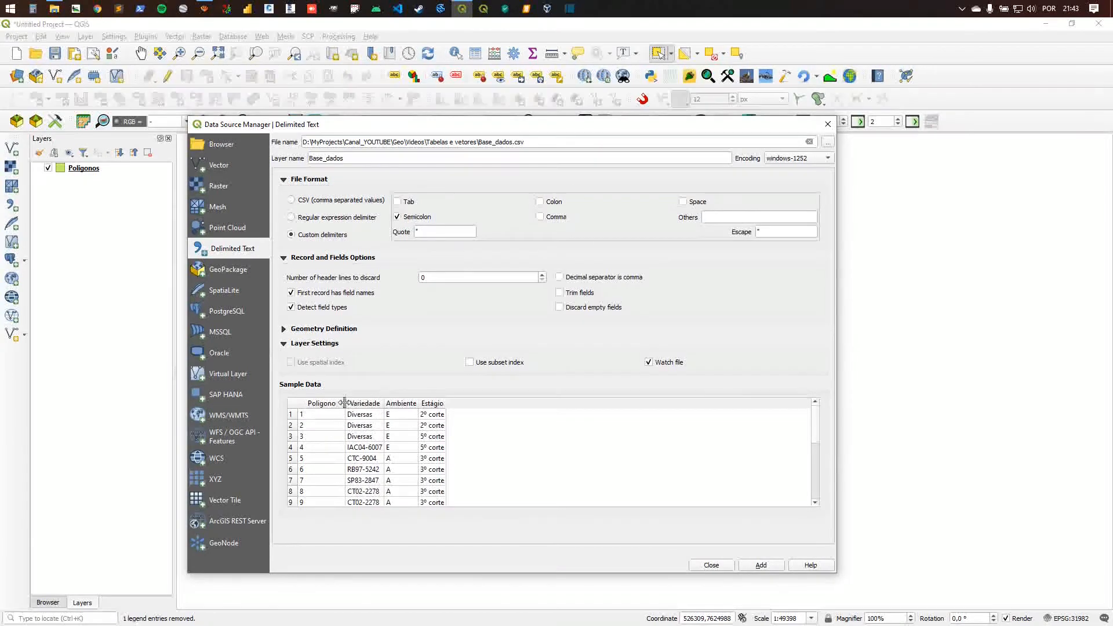
pyautogui.click(761, 565)
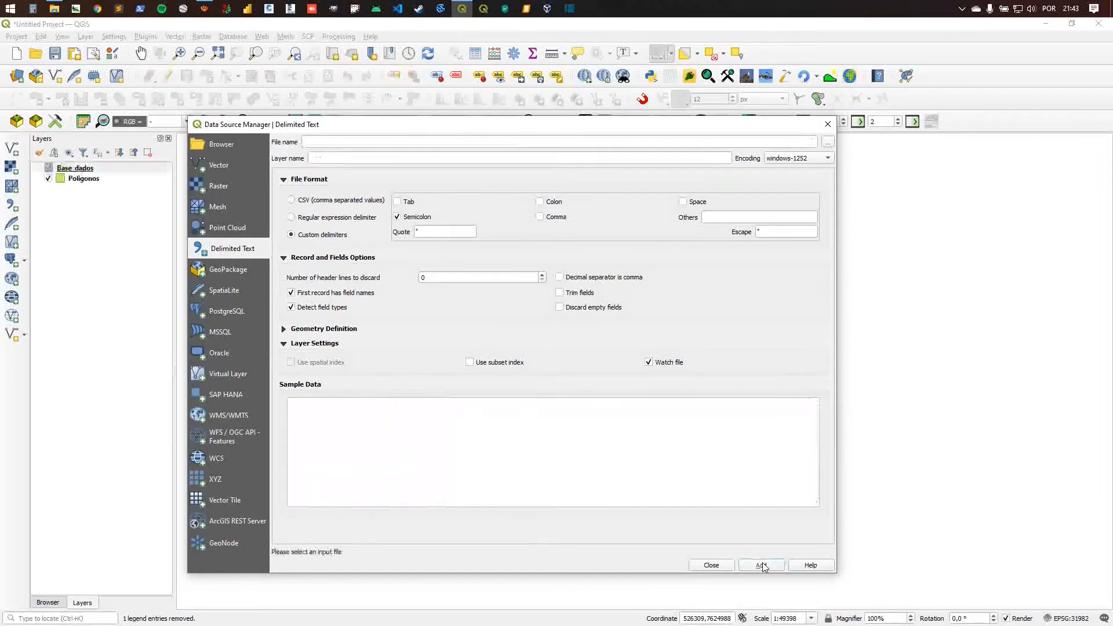
pyautogui.click(712, 565)
# Step: Review the Base_dados attribute table down to its last record and close it
pyautogui.scroll(-1, 546, 383)
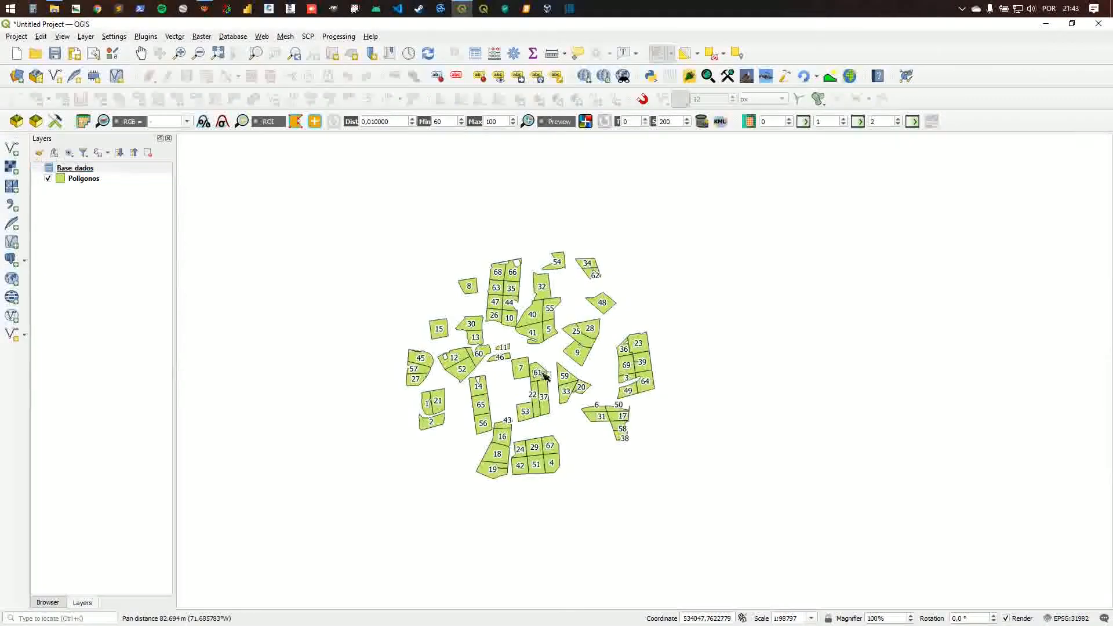
pyautogui.moveTo(542, 372); pyautogui.dragTo(556, 386)
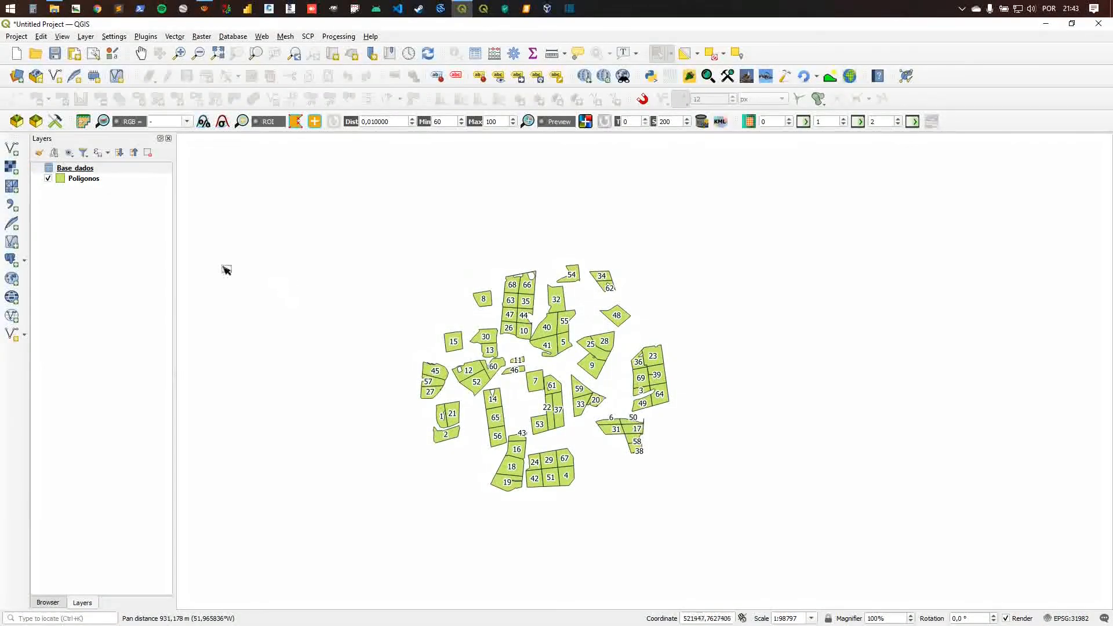
pyautogui.click(99, 172)
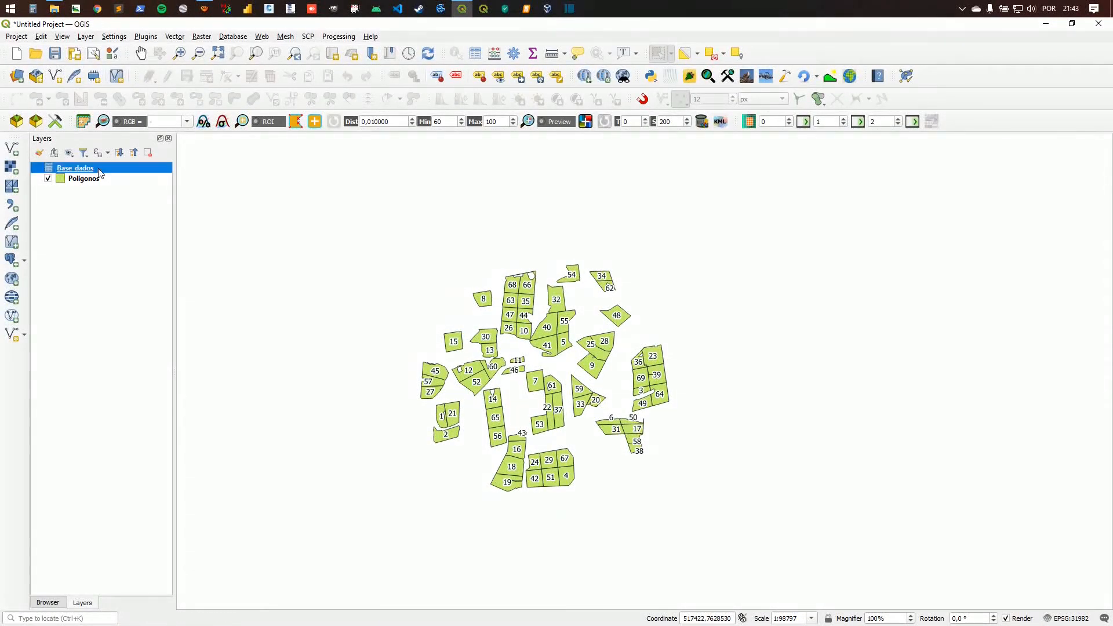
pyautogui.click(479, 55)
pyautogui.scroll(-16, 612, 310)
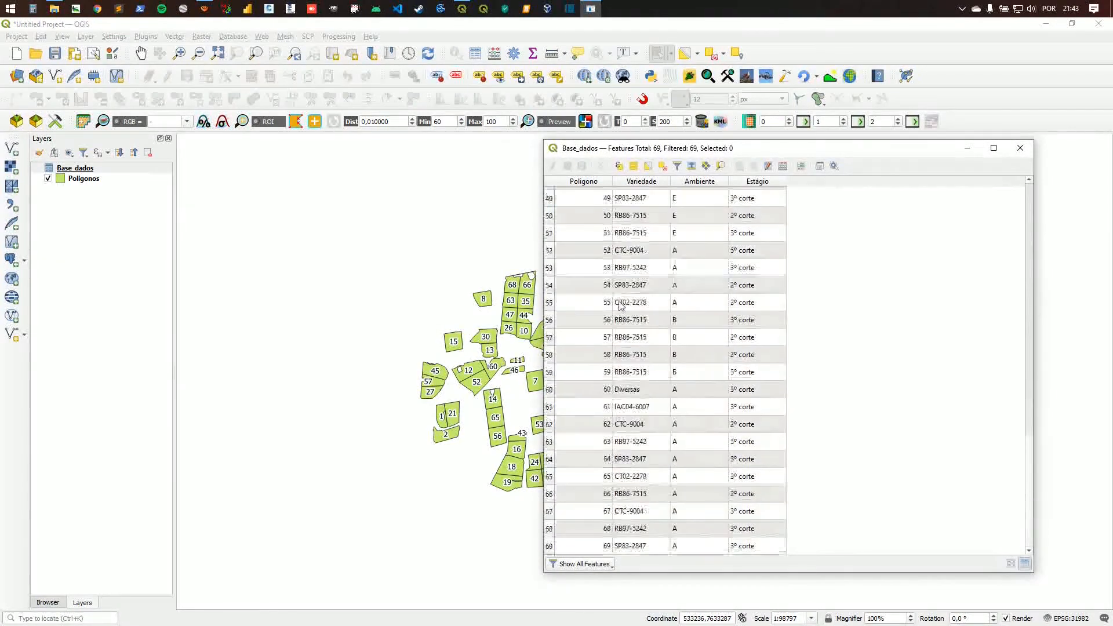
pyautogui.scroll(16, 621, 306)
pyautogui.click(1021, 148)
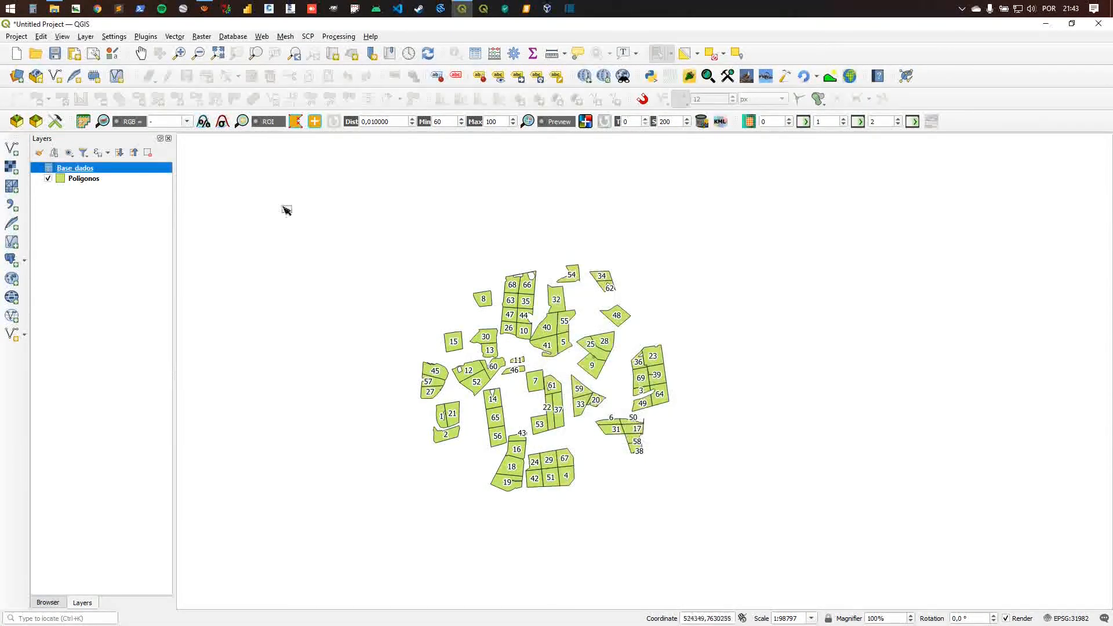
# Step: Start a vector join on the Poligonos layer to Base_dados, with join field Poligono and target field Pk
pyautogui.click(85, 180)
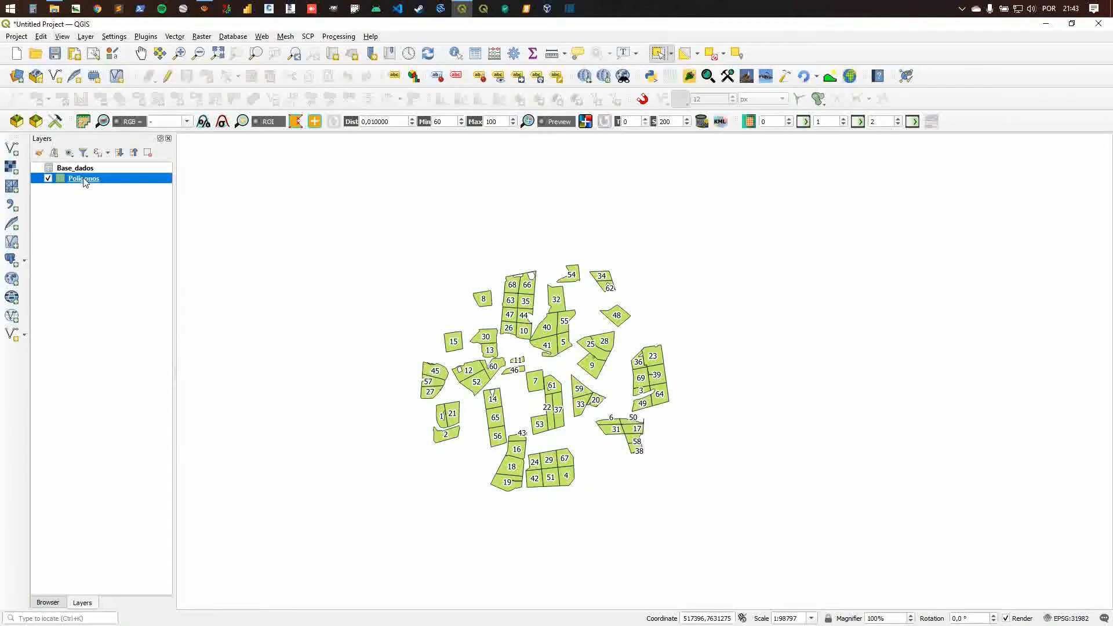
pyautogui.doubleClick(85, 179)
pyautogui.click(311, 358)
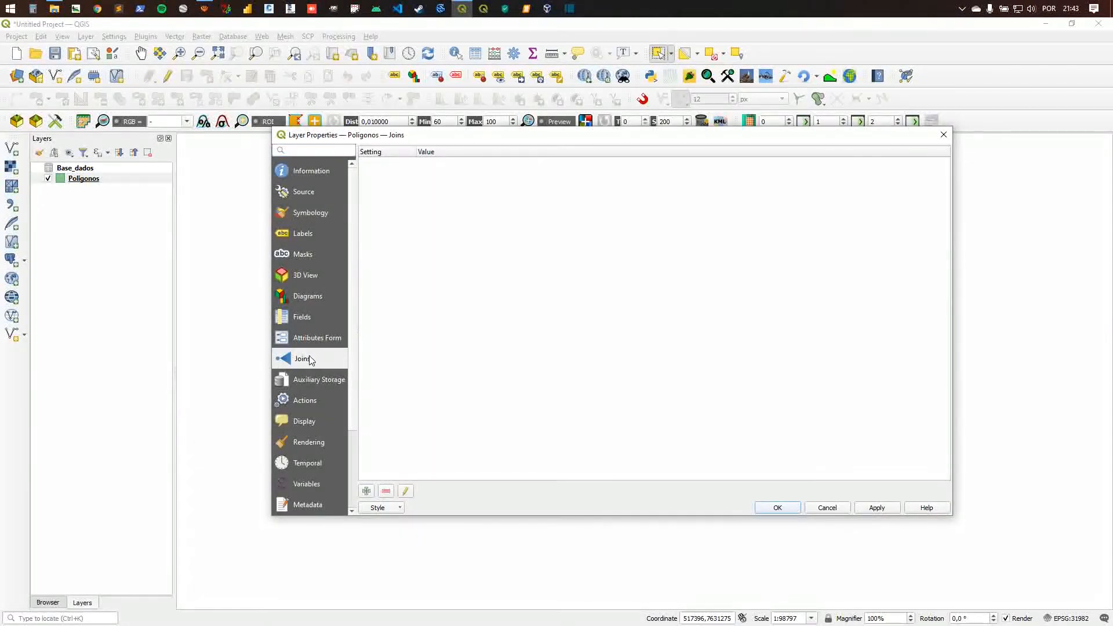
pyautogui.click(366, 491)
pyautogui.click(596, 186)
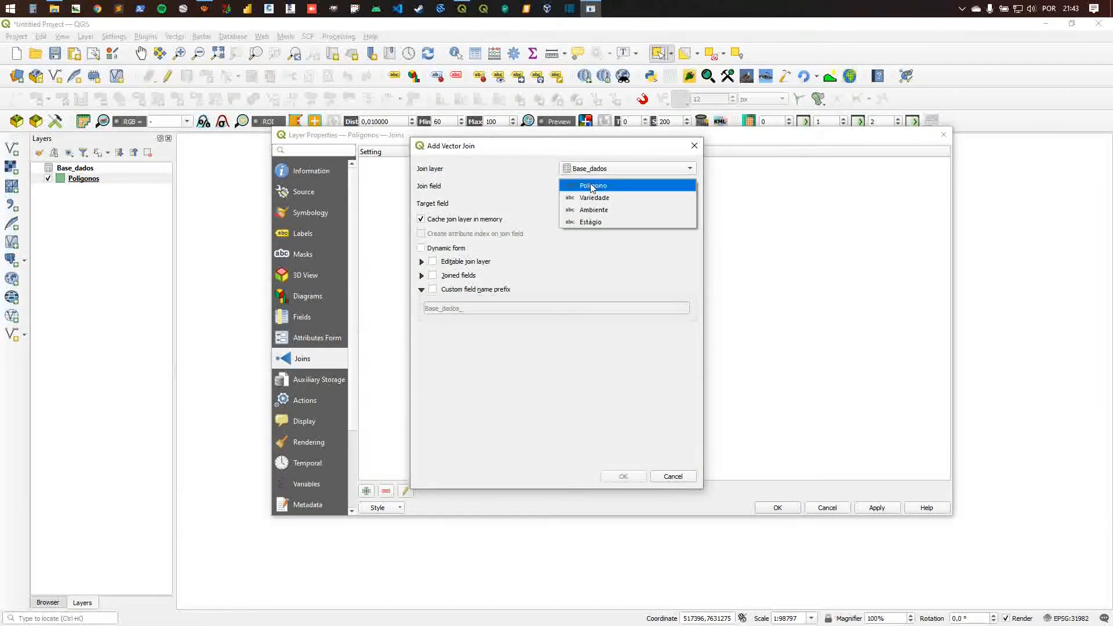
pyautogui.click(596, 186)
pyautogui.click(590, 203)
pyautogui.click(586, 215)
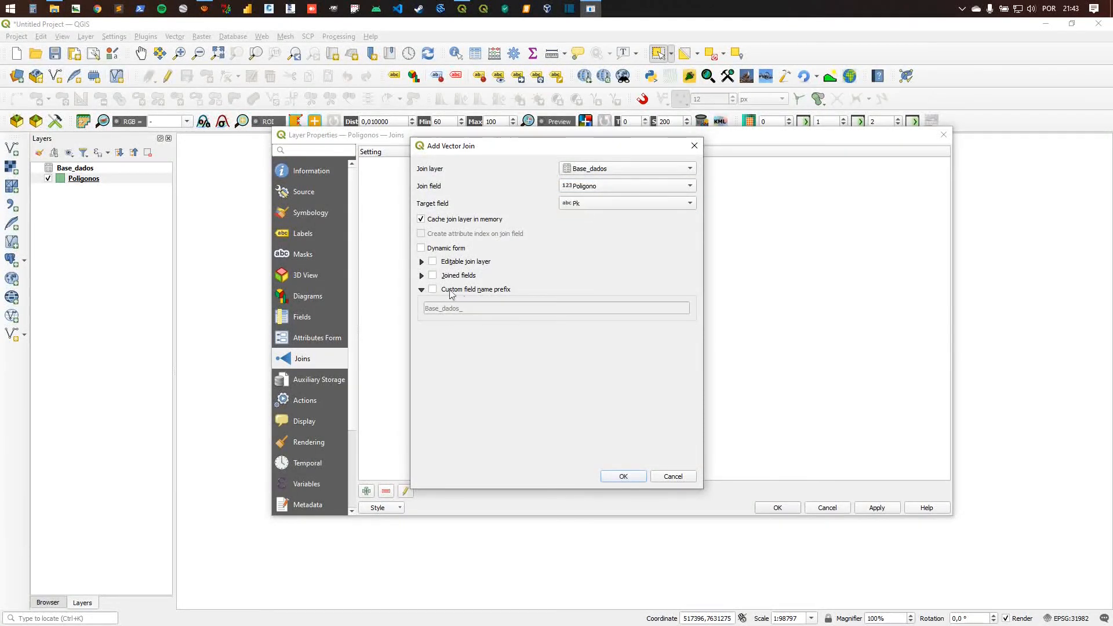
# Step: Set the join's custom field name prefix to "_", apply it, and check the joined columns in the Poligonos attribute table
pyautogui.click(433, 288)
pyautogui.moveTo(467, 307); pyautogui.dragTo(392, 306)
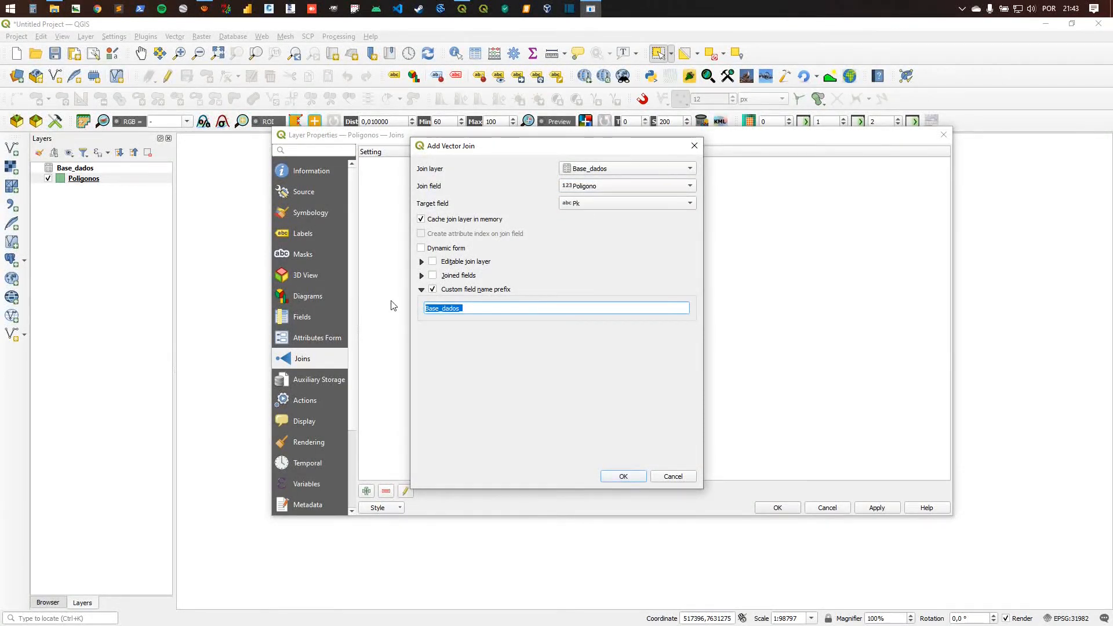
pyautogui.write('_')
pyautogui.click(623, 477)
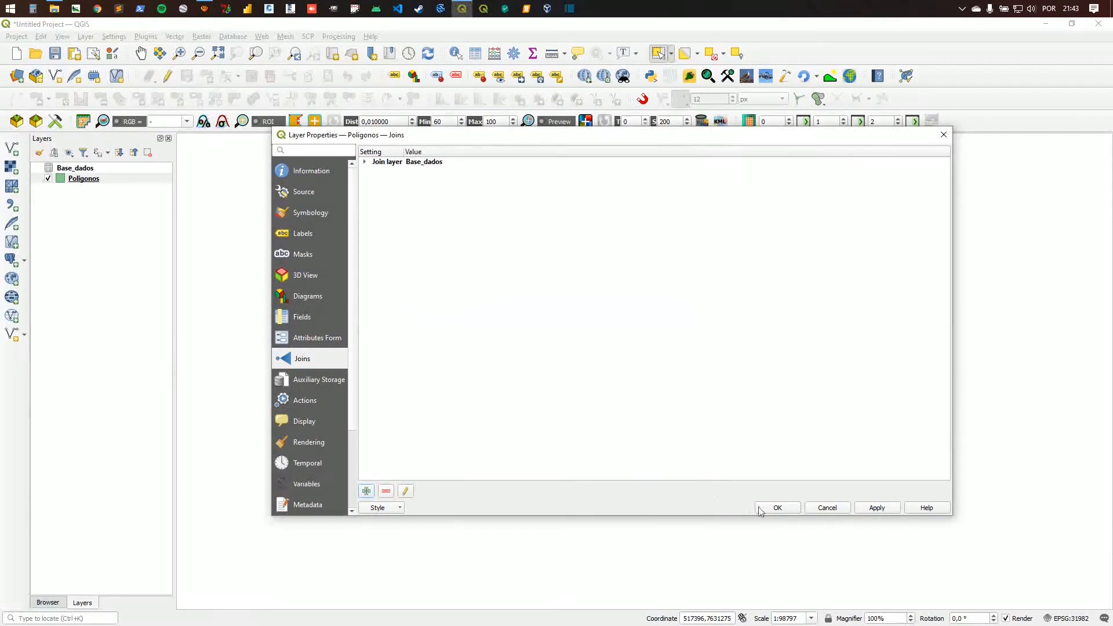
pyautogui.click(777, 507)
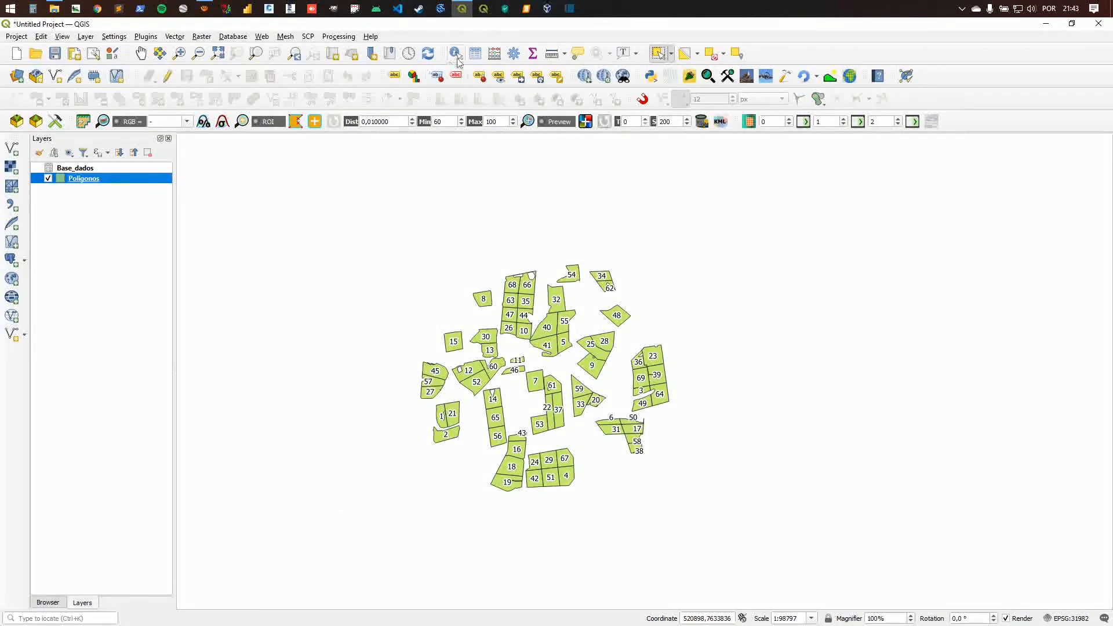
pyautogui.click(475, 53)
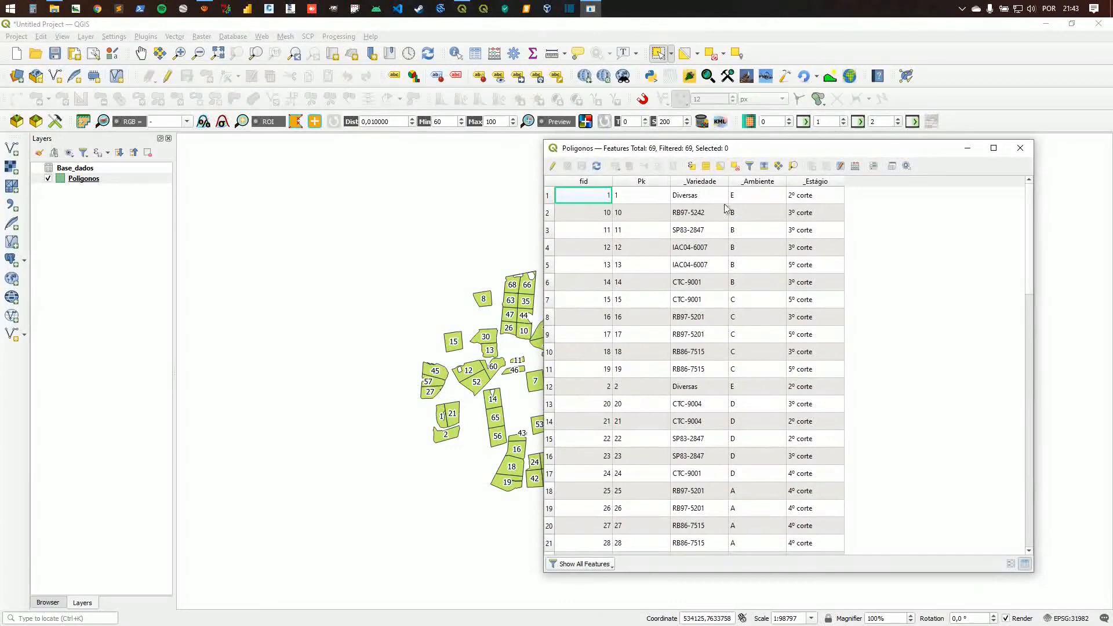
pyautogui.click(1020, 148)
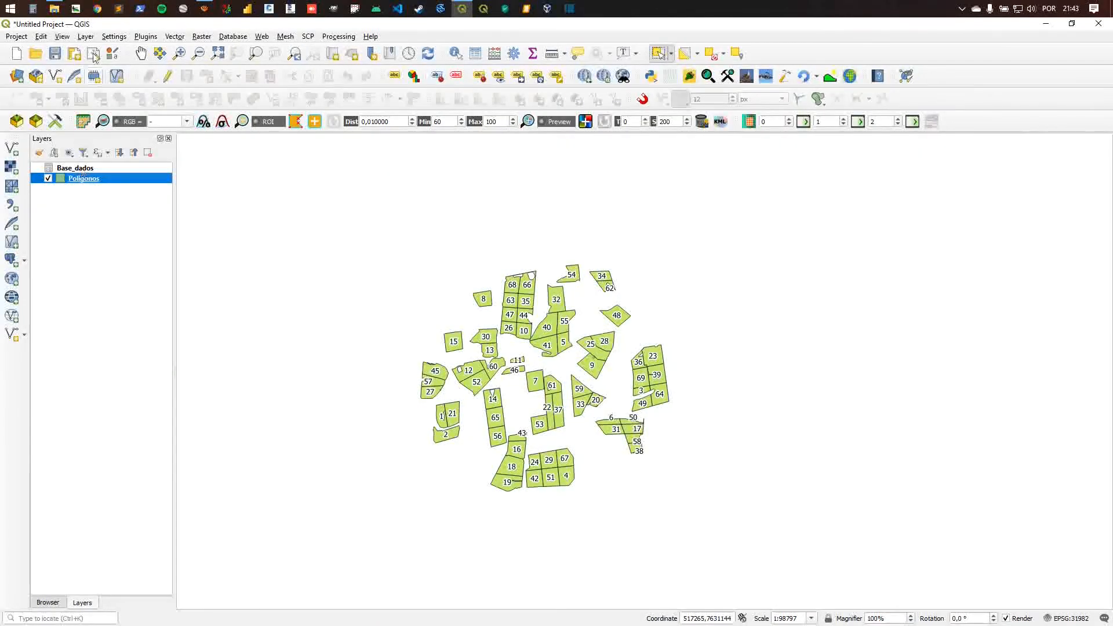
# Step: Switch to the Tabelas e vetores folder and open Base_dados.csv in Notepad
pyautogui.click(54, 8)
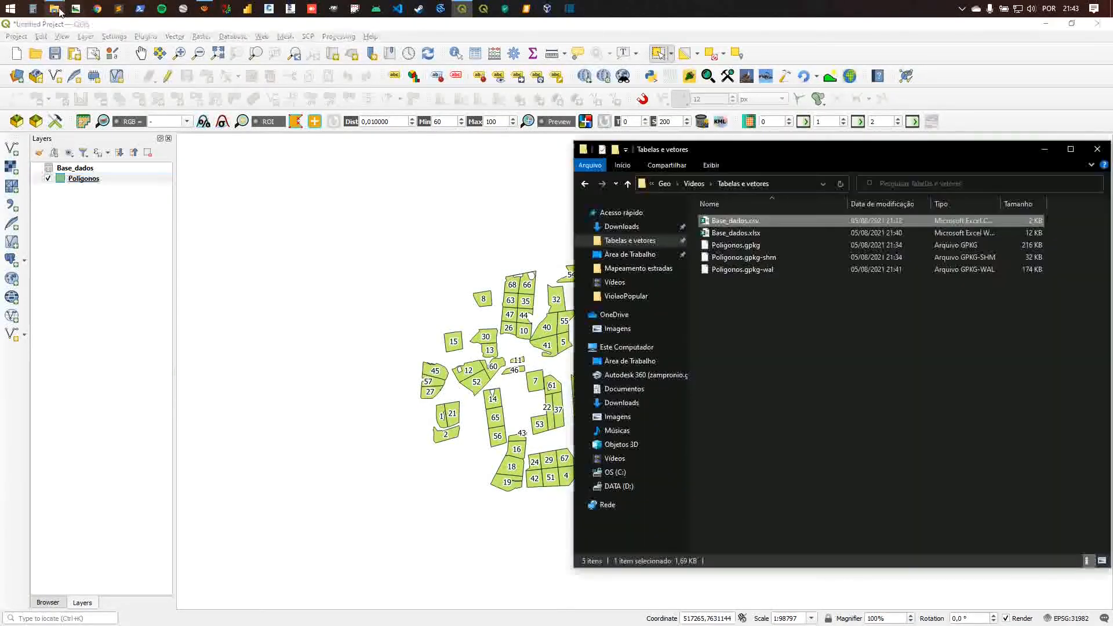
pyautogui.click(734, 234)
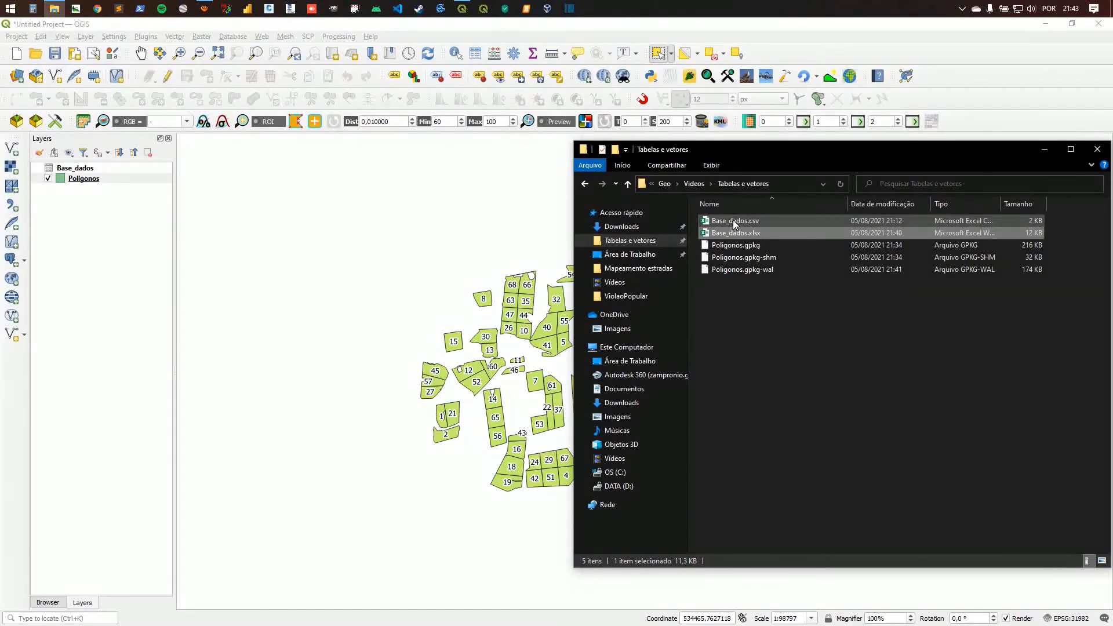
pyautogui.click(732, 223)
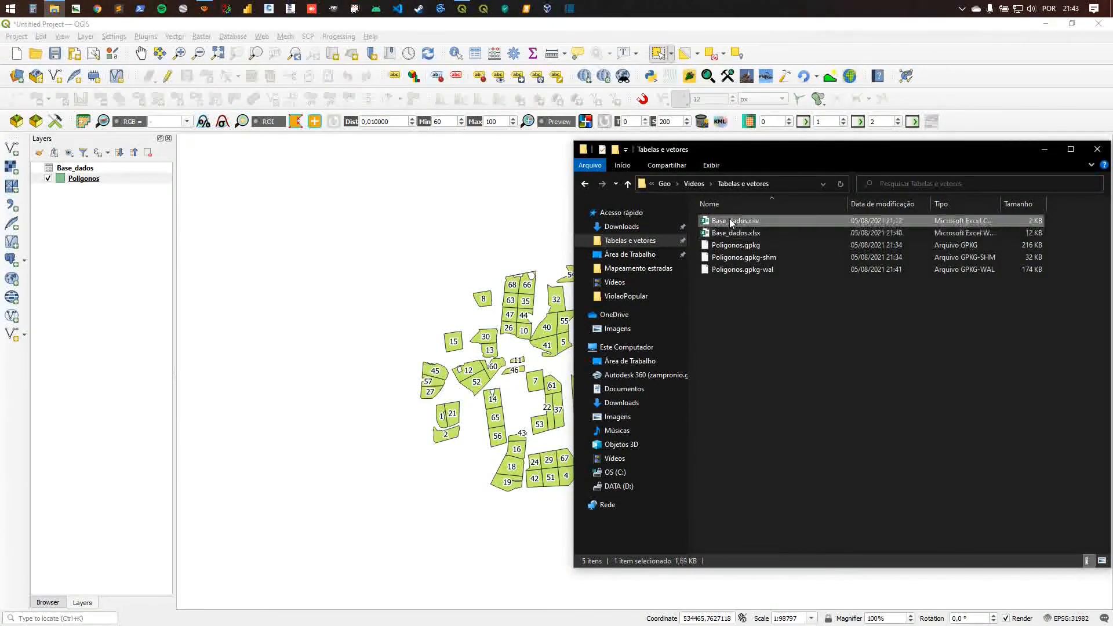
pyautogui.rightClick(731, 223)
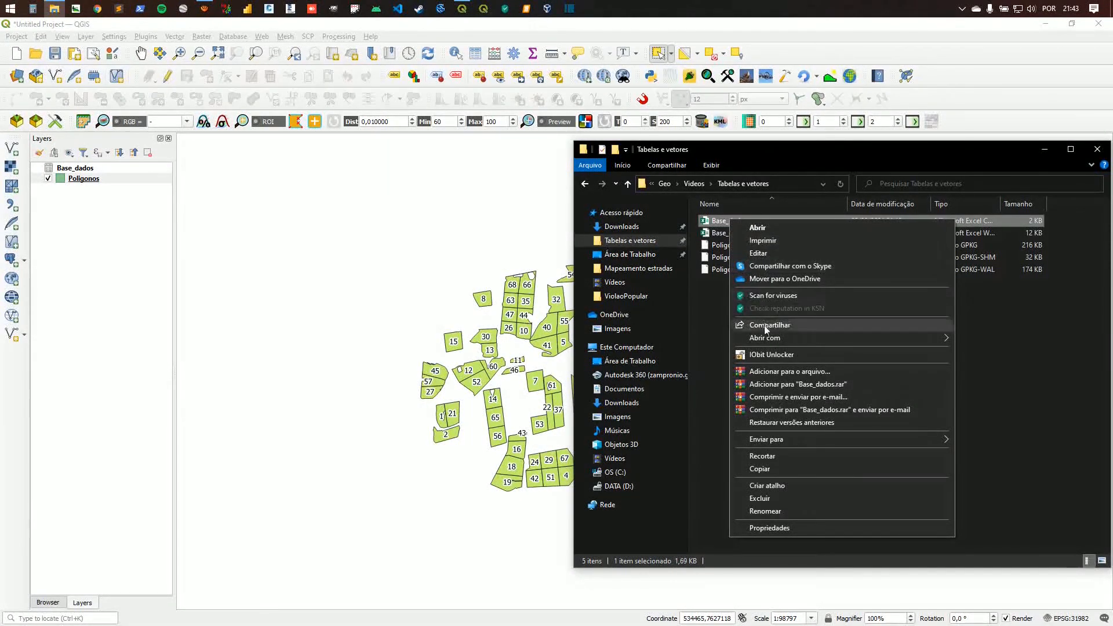
pyautogui.moveTo(766, 340)
pyautogui.click(993, 340)
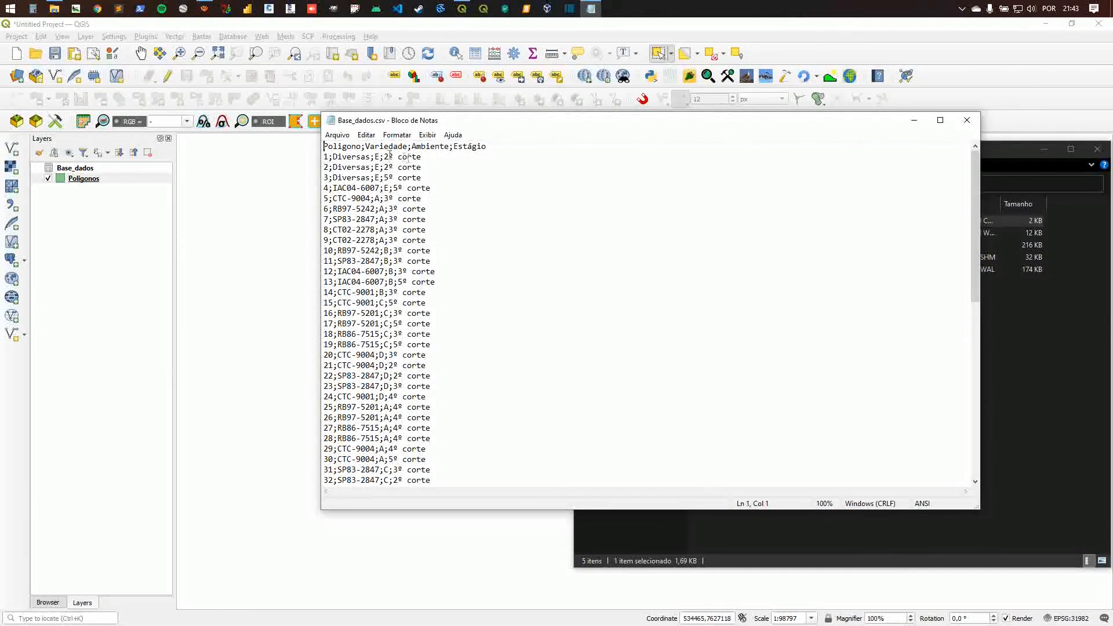
pyautogui.moveTo(383, 120); pyautogui.dragTo(364, 112)
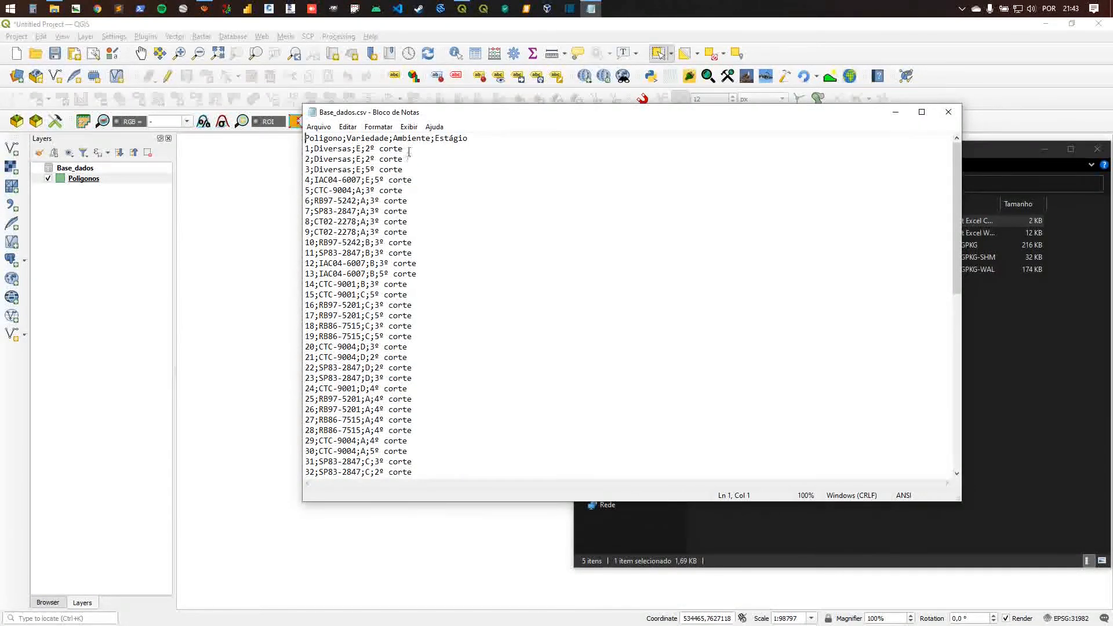
# Step: Try starting a record 70 on the empty line below record 69 in Base_dados.csv, and clear the entry
pyautogui.scroll(-12, 435, 273)
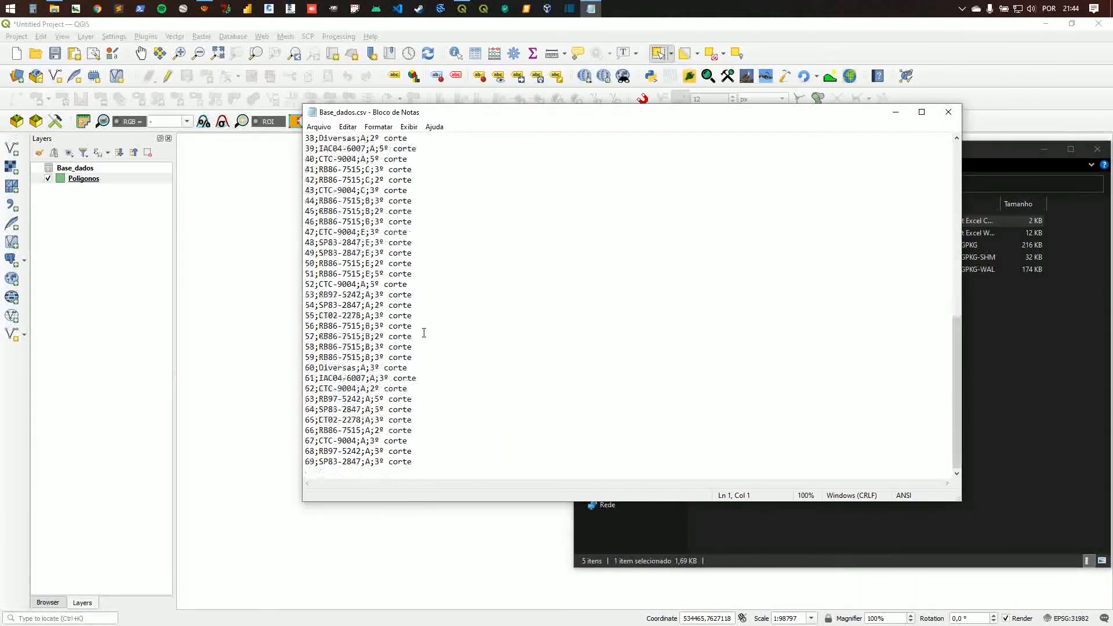
pyautogui.click(434, 467)
pyautogui.write('70')
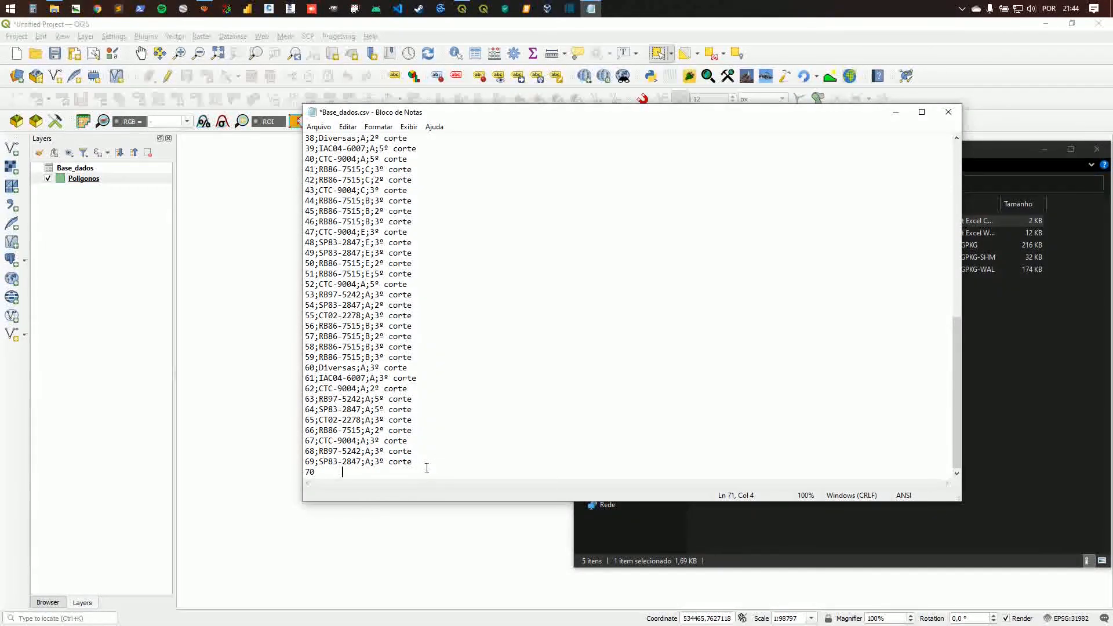
pyautogui.press('BackSpace')
pyautogui.press('BackSpace')
pyautogui.press('BackSpace')
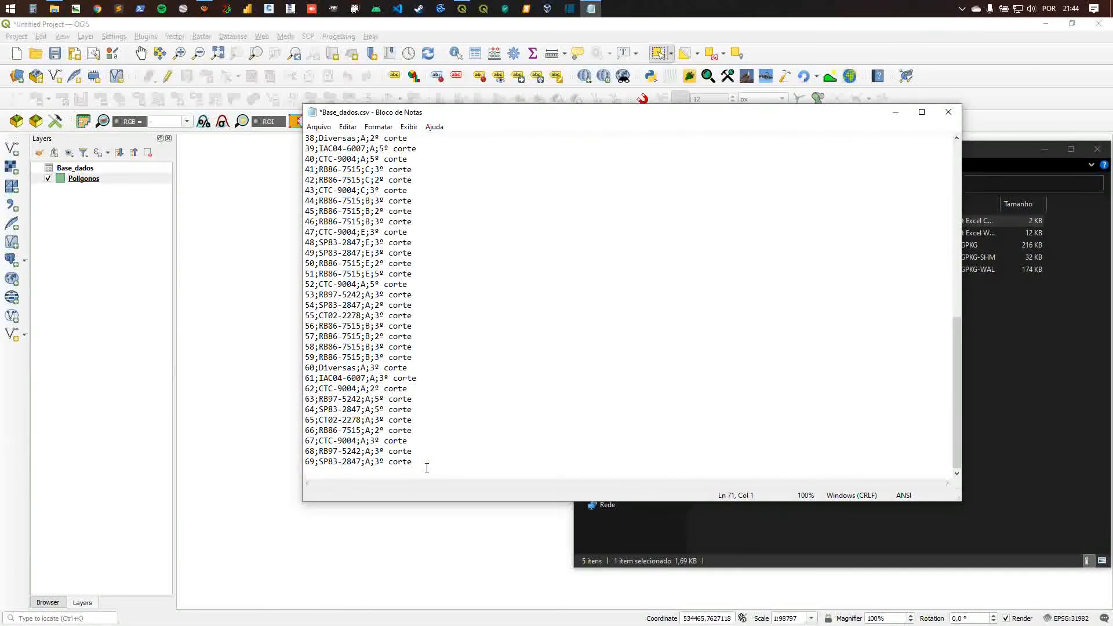
pyautogui.write('70')
pyautogui.press('BackSpace')
pyautogui.press('BackSpace')
# Step: Remove the empty line after record 69 in Base_dados.csv, save the file and close it
pyautogui.press('BackSpace')
pyautogui.click(319, 126)
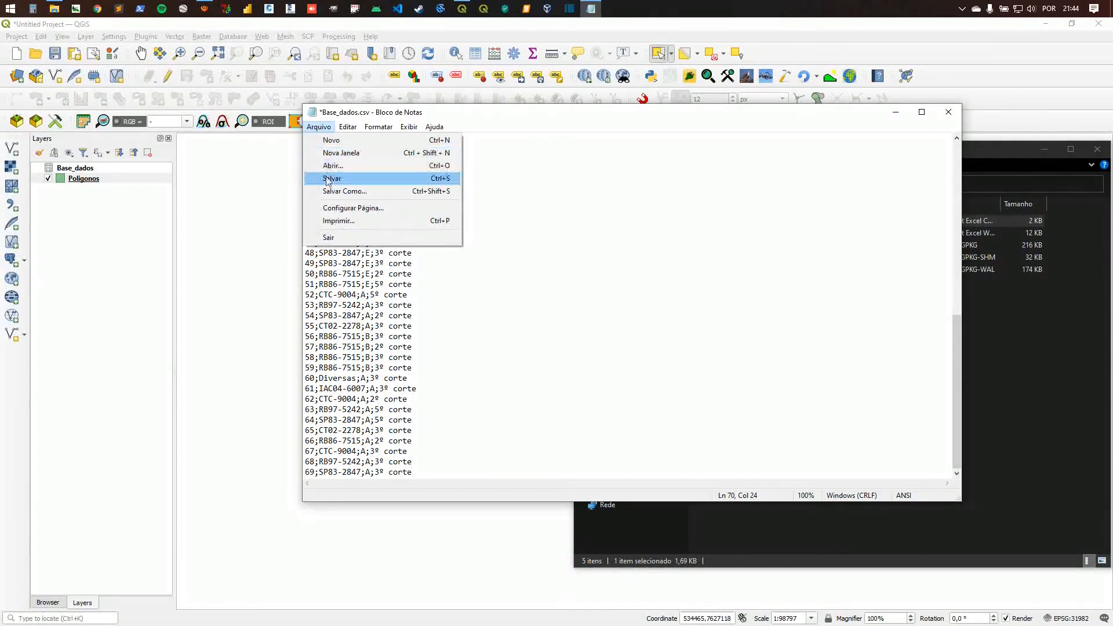
pyautogui.click(329, 179)
pyautogui.click(948, 112)
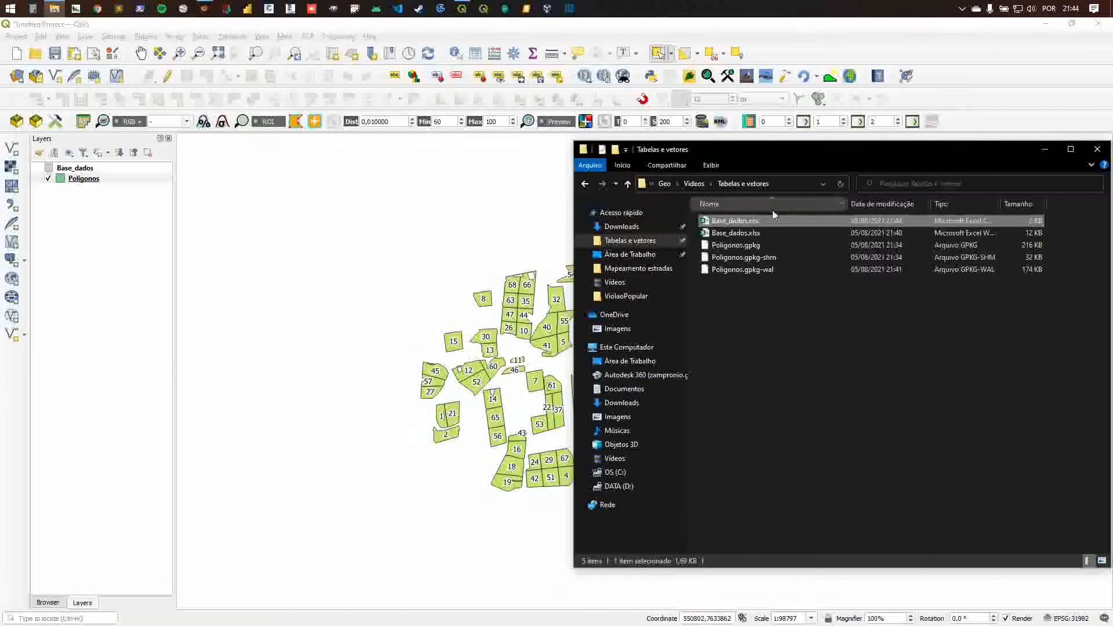
# Step: Open Base_dados.csv in Excel, widen its columns to fit the text, and go to the empty rows below record 69
pyautogui.doubleClick(732, 221)
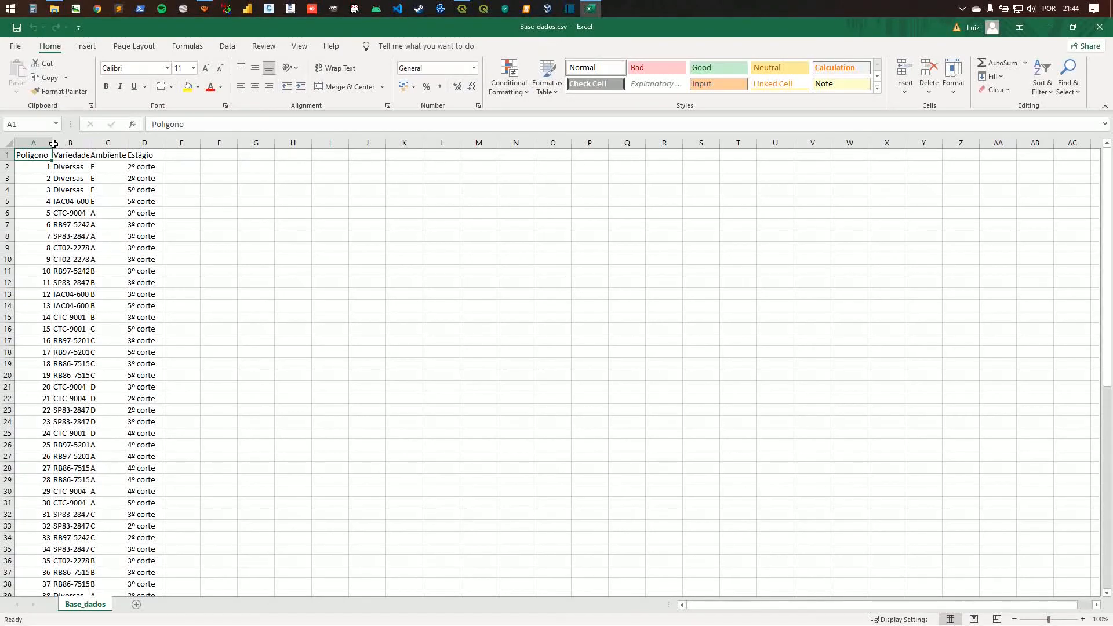
pyautogui.moveTo(52, 143); pyautogui.dragTo(110, 143)
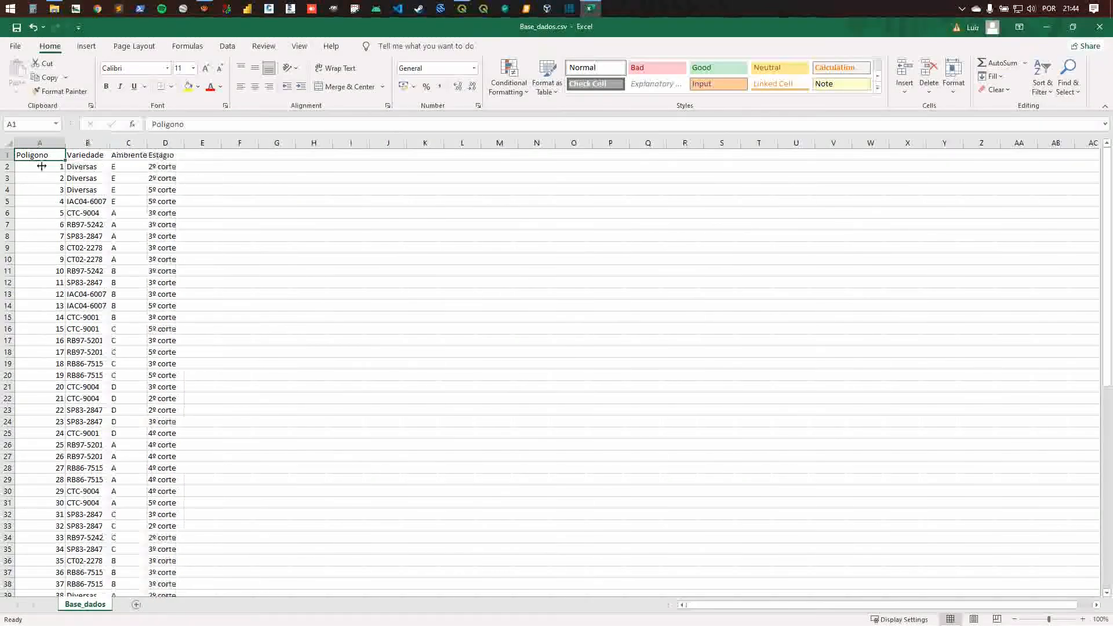
pyautogui.scroll(-5, 35, 168)
pyautogui.scroll(-10, 35, 168)
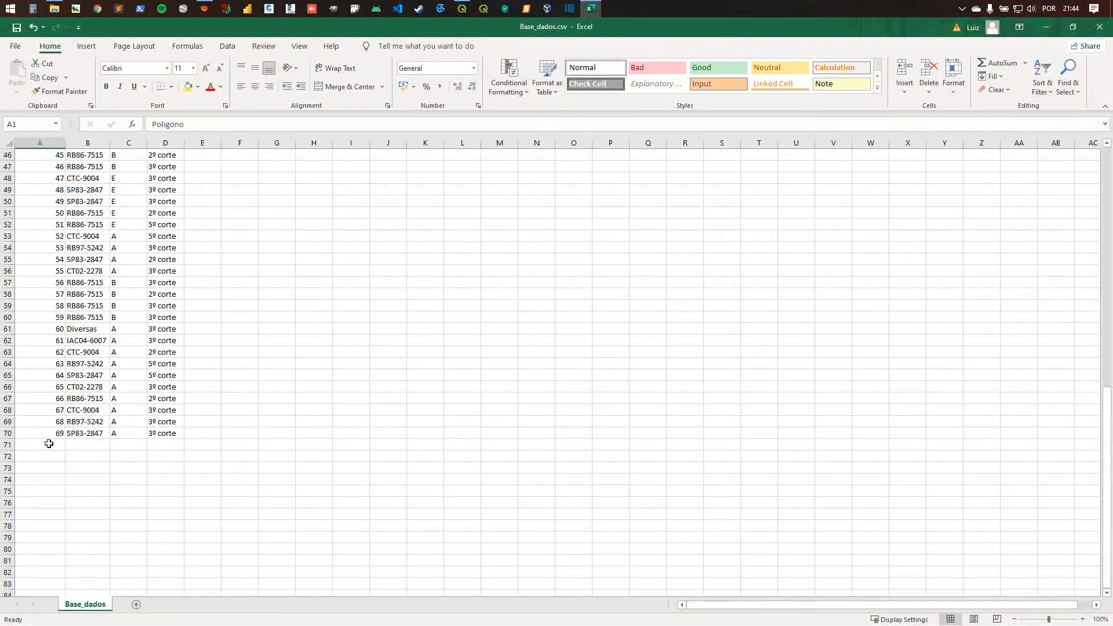
pyautogui.click(47, 444)
pyautogui.press('Down')
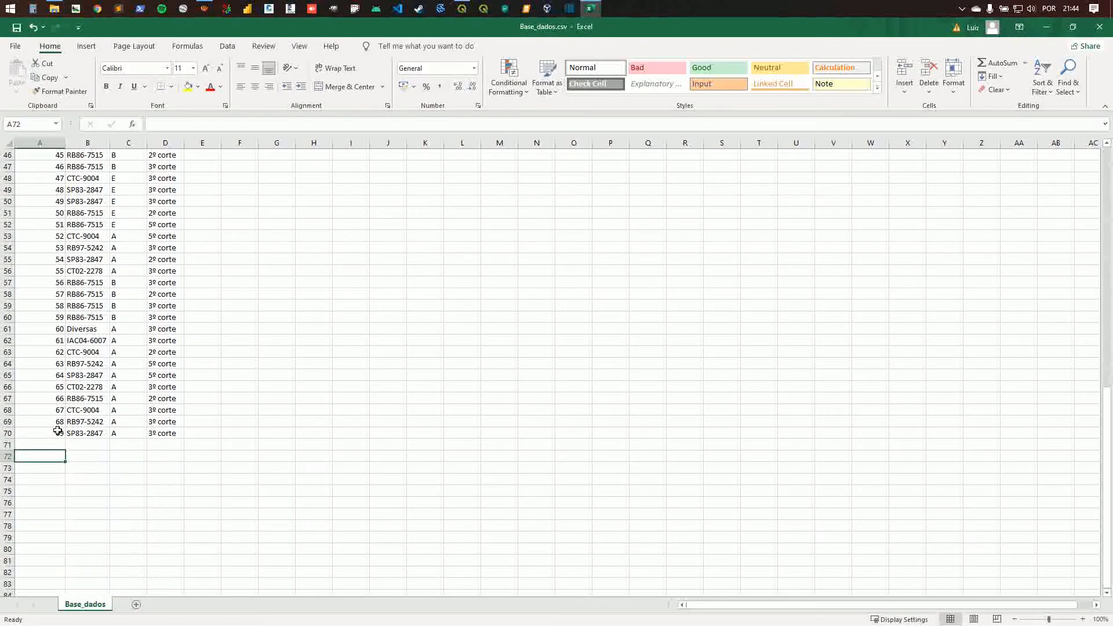
# Step: Save Base_dados.csv in Excel, keeping the comma-delimited CSV format, and close it
pyautogui.click(16, 27)
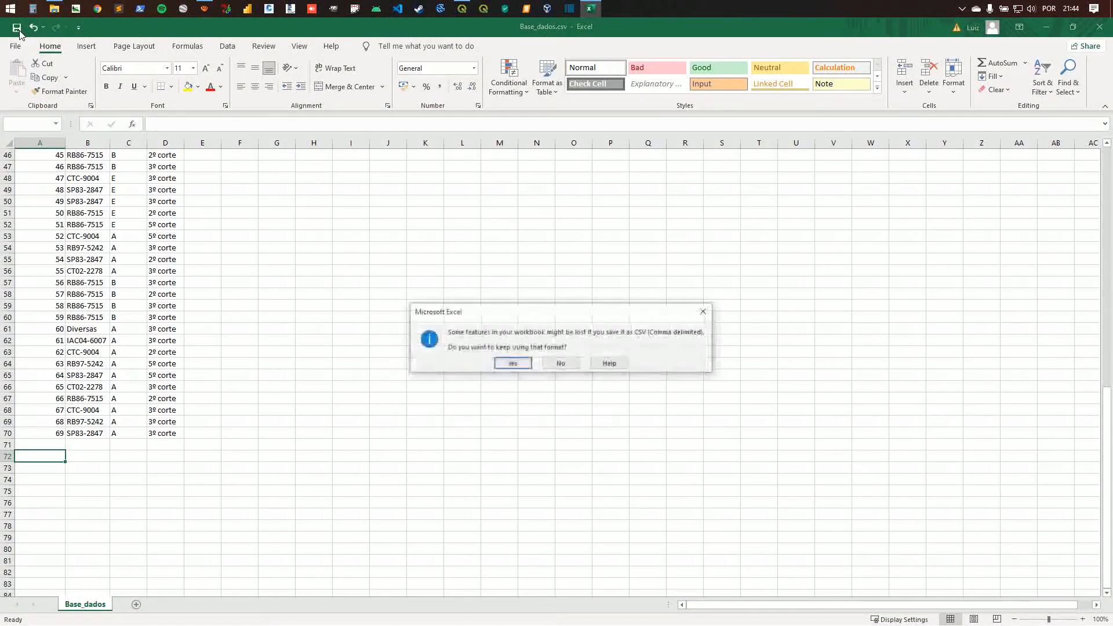
pyautogui.click(514, 363)
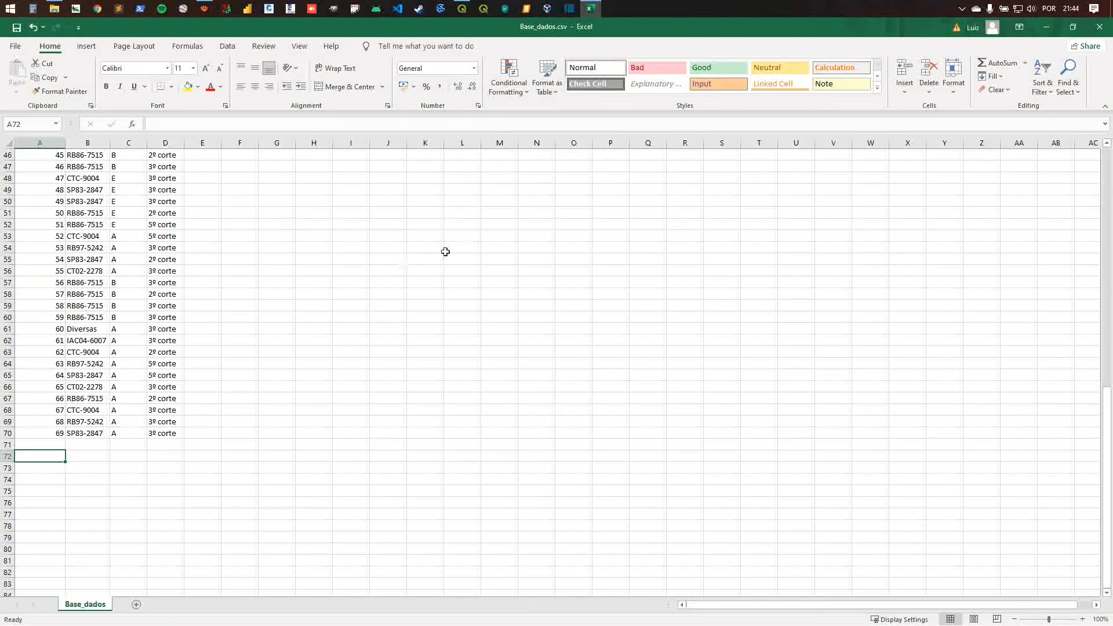
pyautogui.click(1102, 29)
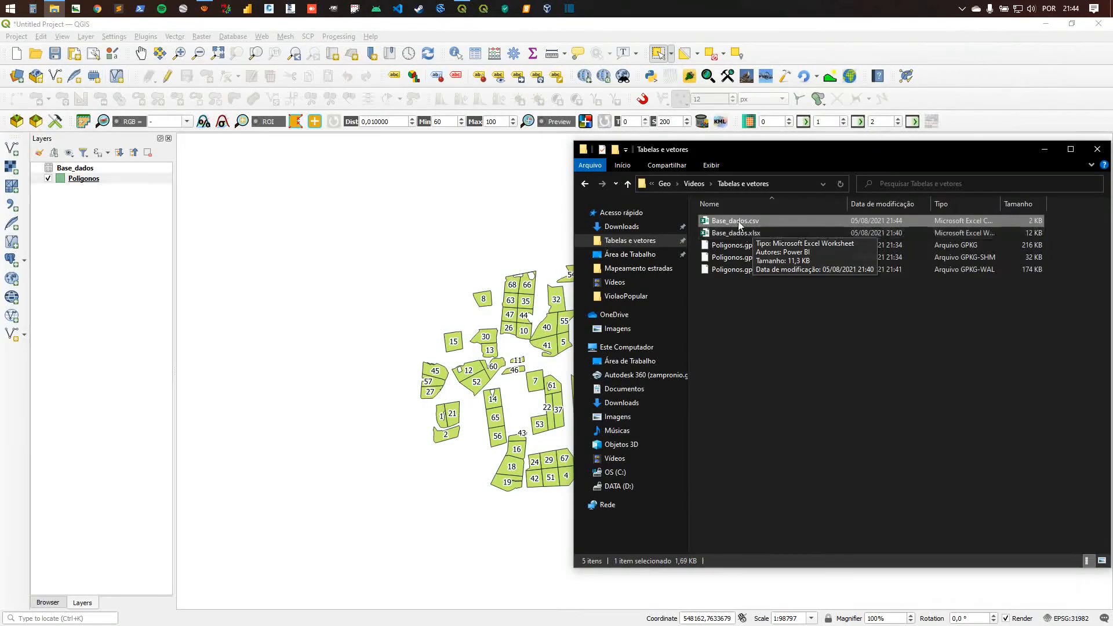
# Step: Minimize the Tabelas e vetores folder window to return to the QGIS project
pyautogui.moveTo(771, 150); pyautogui.dragTo(723, 152)
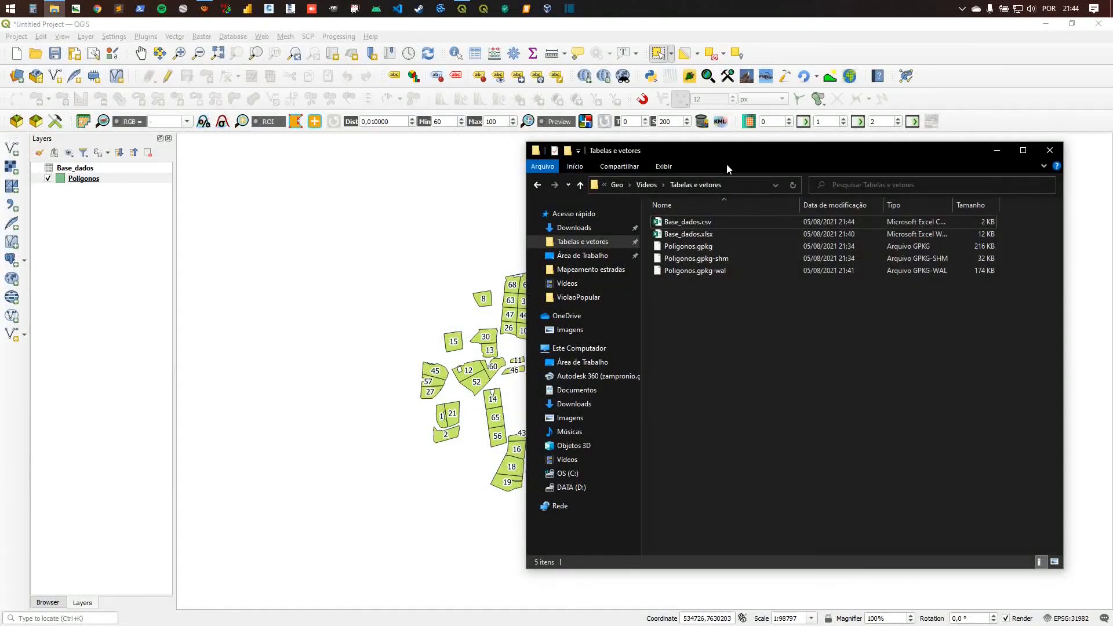
pyautogui.click(996, 151)
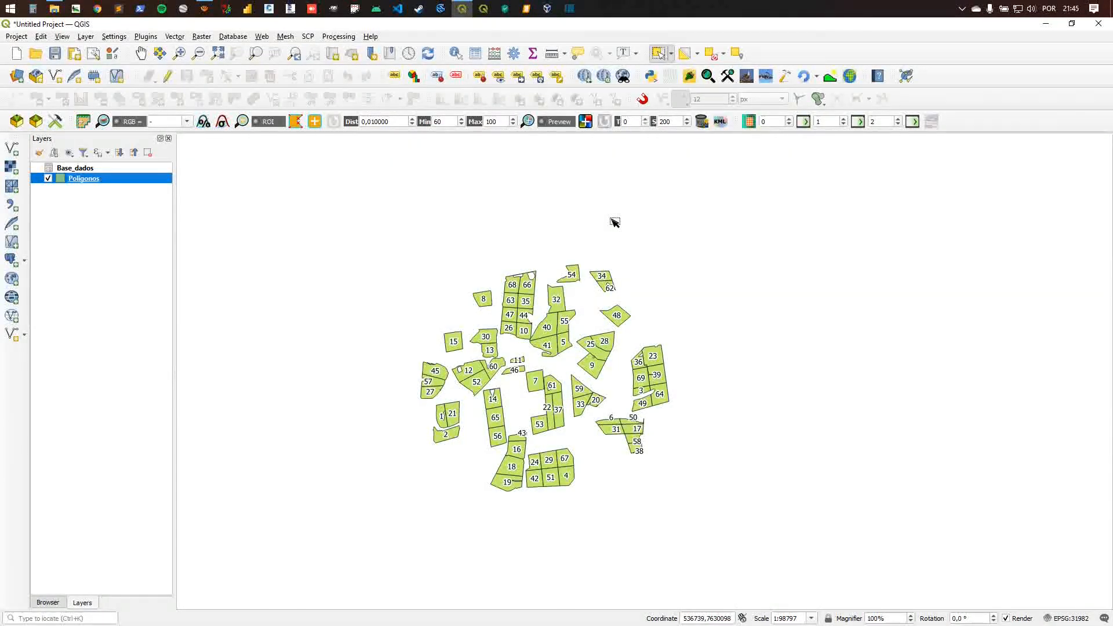